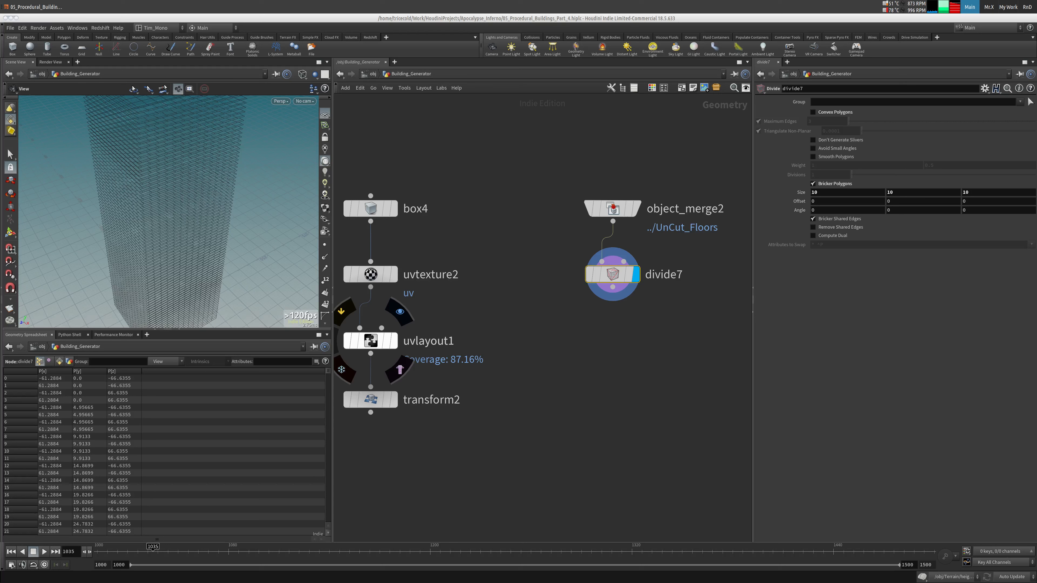
# Add a Copy to Points node fed by transform2 as the source geometry and divide7 as the target points, and display it
pyautogui.moveTo(560, 323); pyautogui.dragTo(550, 290, button='middle')
pyautogui.press('Tab')
pyautogui.write('cop')
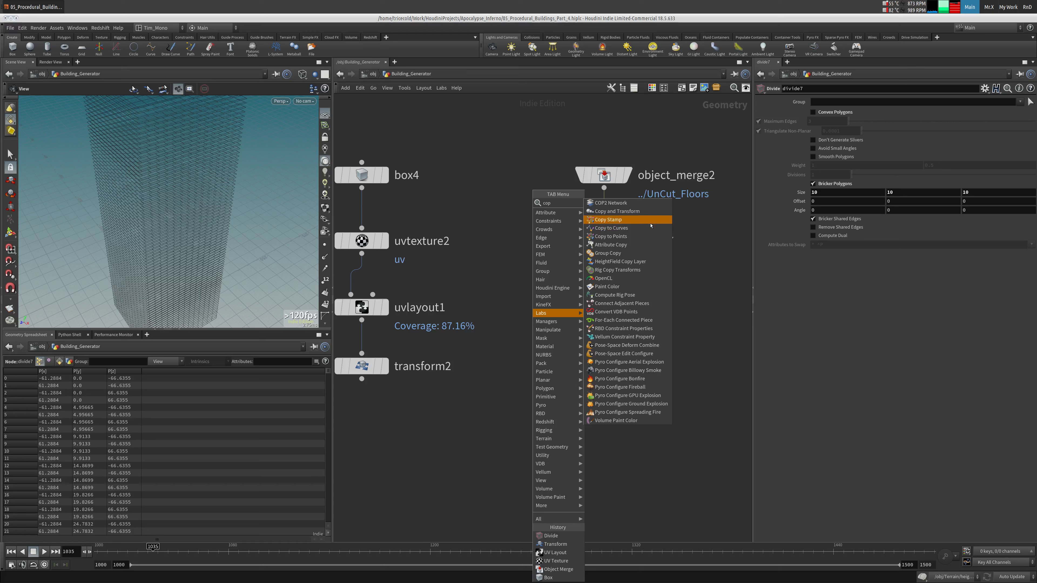
pyautogui.click(650, 236)
pyautogui.click(495, 435)
pyautogui.click(484, 423)
pyautogui.click(362, 379)
pyautogui.click(506, 423)
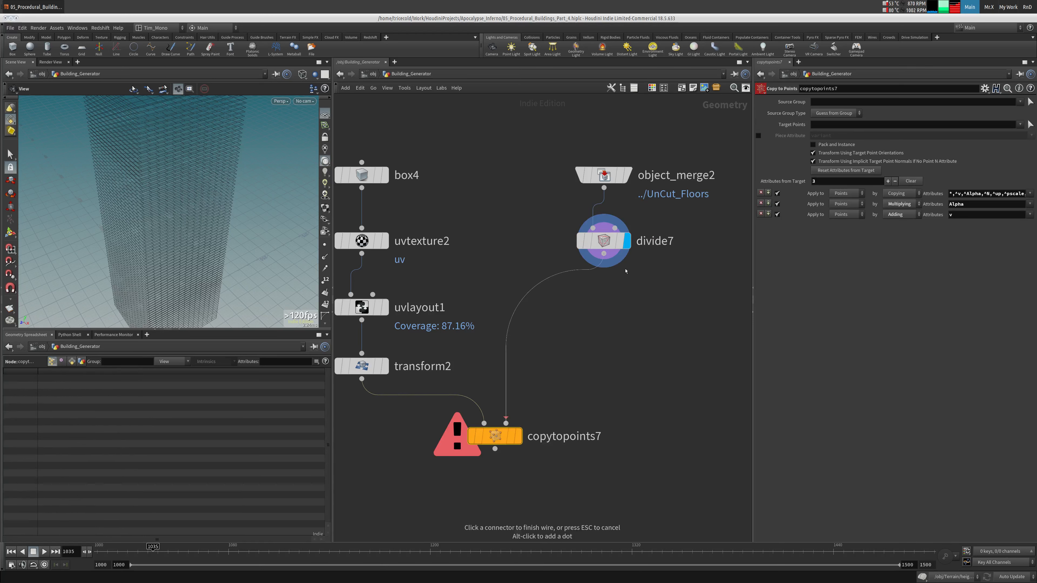
pyautogui.click(604, 254)
pyautogui.click(518, 436)
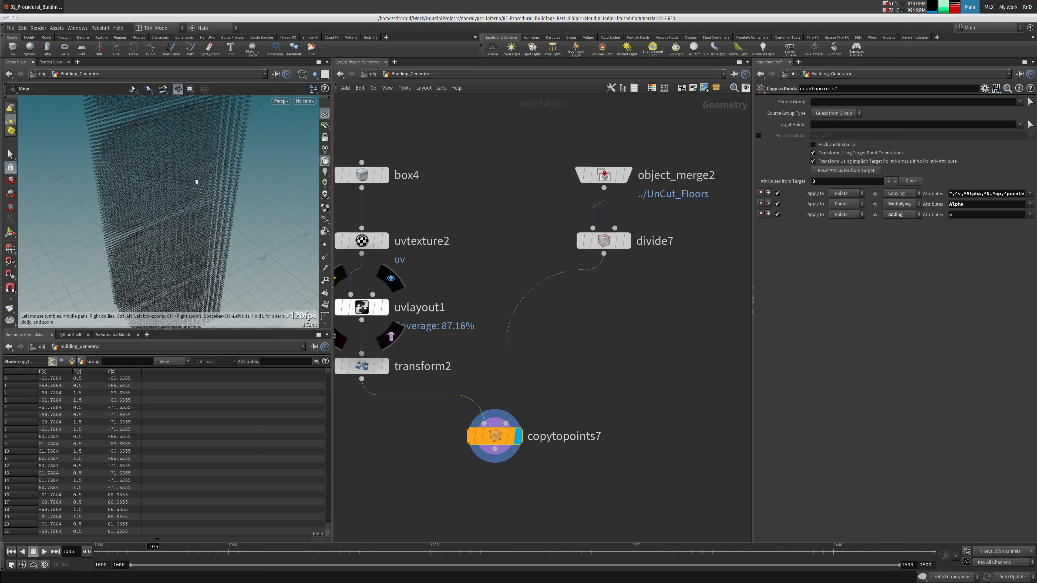
# Set the X rotation of transform2 to 90 degrees and examine the copied beams
pyautogui.moveTo(435, 348); pyautogui.dragTo(478, 319, button='middle')
pyautogui.moveTo(479, 314); pyautogui.dragTo(363, 359)
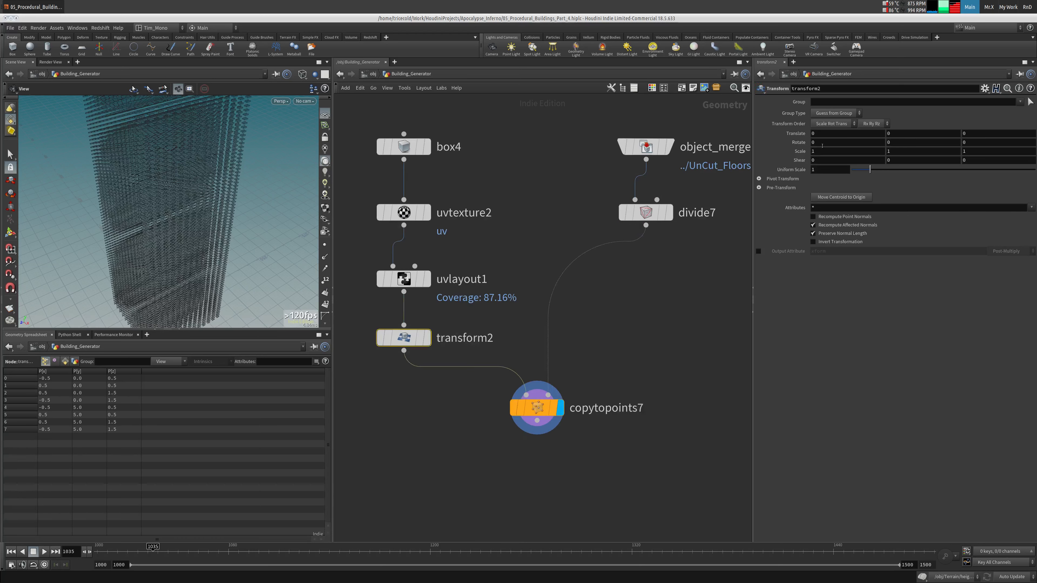
pyautogui.write('90')
pyautogui.press('Return')
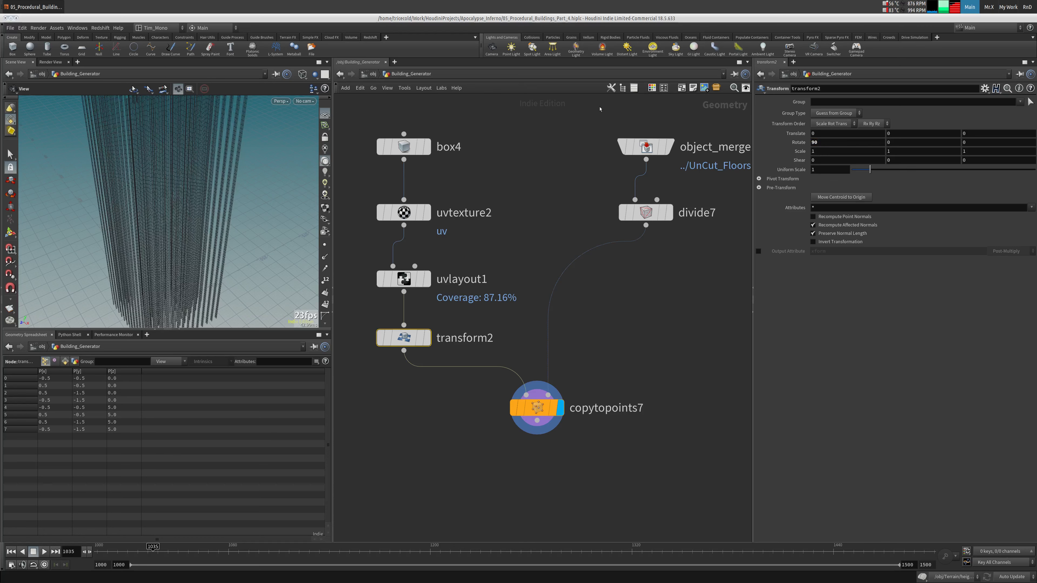
pyautogui.moveTo(147, 228); pyautogui.dragTo(169, 220)
pyautogui.moveTo(169, 220); pyautogui.dragTo(178, 213, button='right')
pyautogui.moveTo(178, 212); pyautogui.dragTo(184, 239)
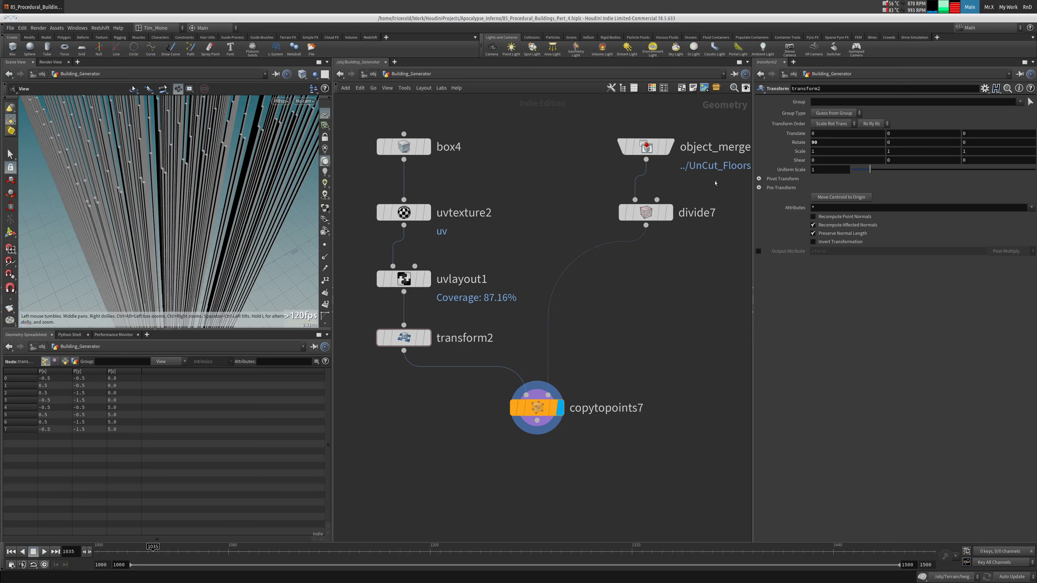
# Add a Group node after copytopoints7 and name it Check_Bounds
pyautogui.click(653, 212)
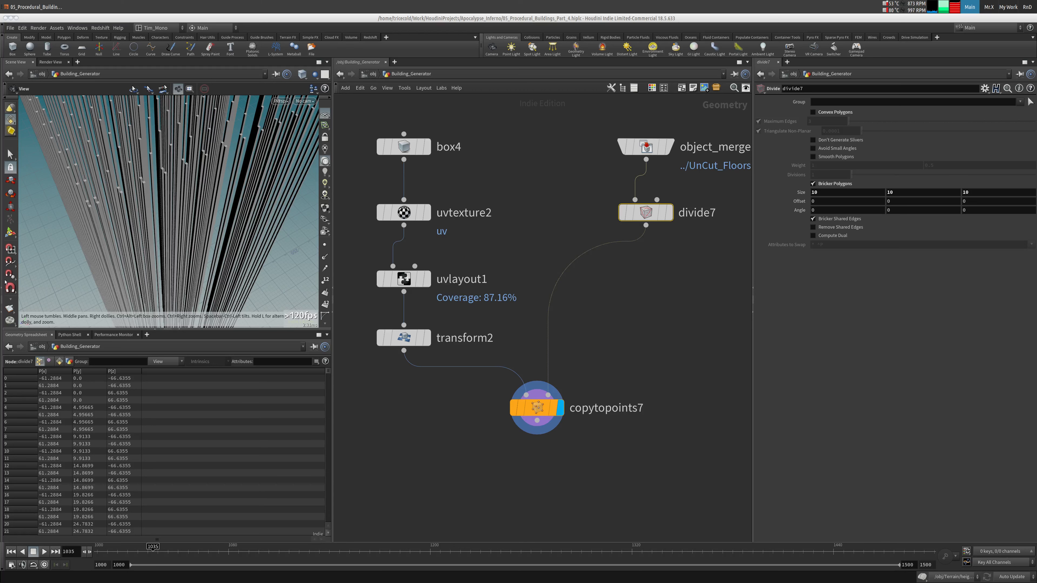
pyautogui.press('Tab')
pyautogui.write('gr')
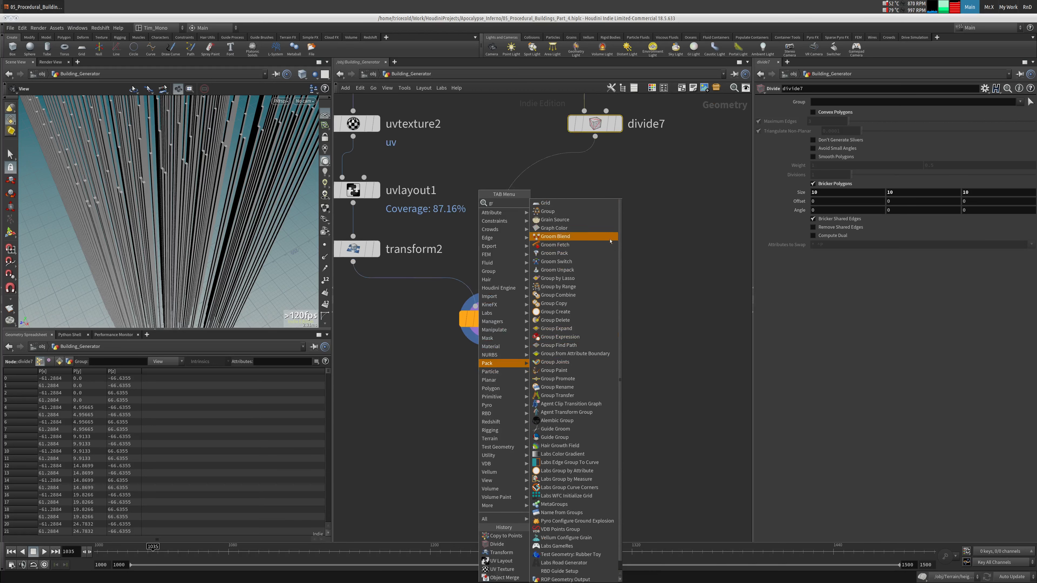
pyautogui.click(547, 211)
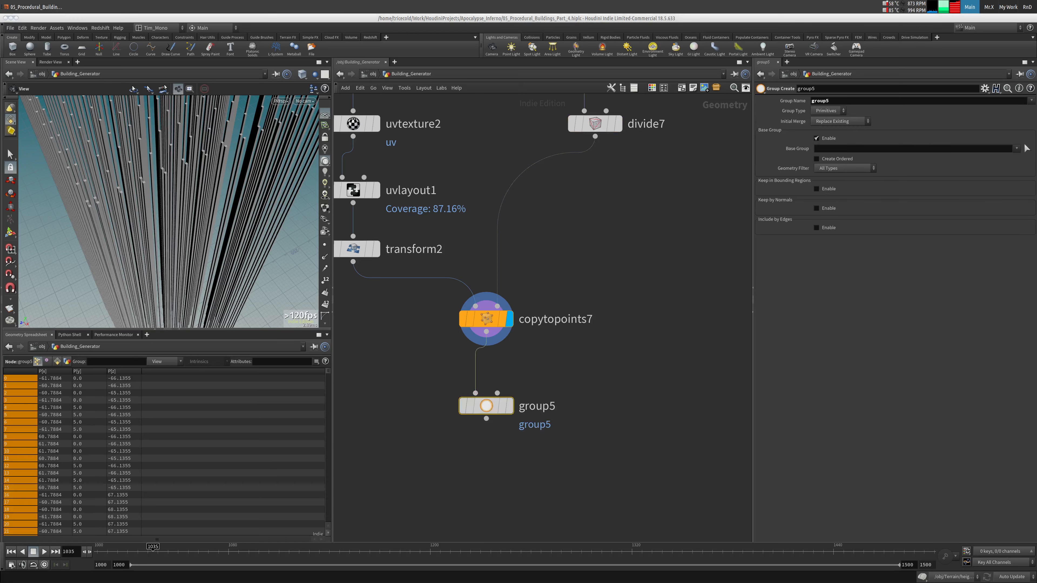
pyautogui.doubleClick(537, 406)
pyautogui.write('Check_Bounds')
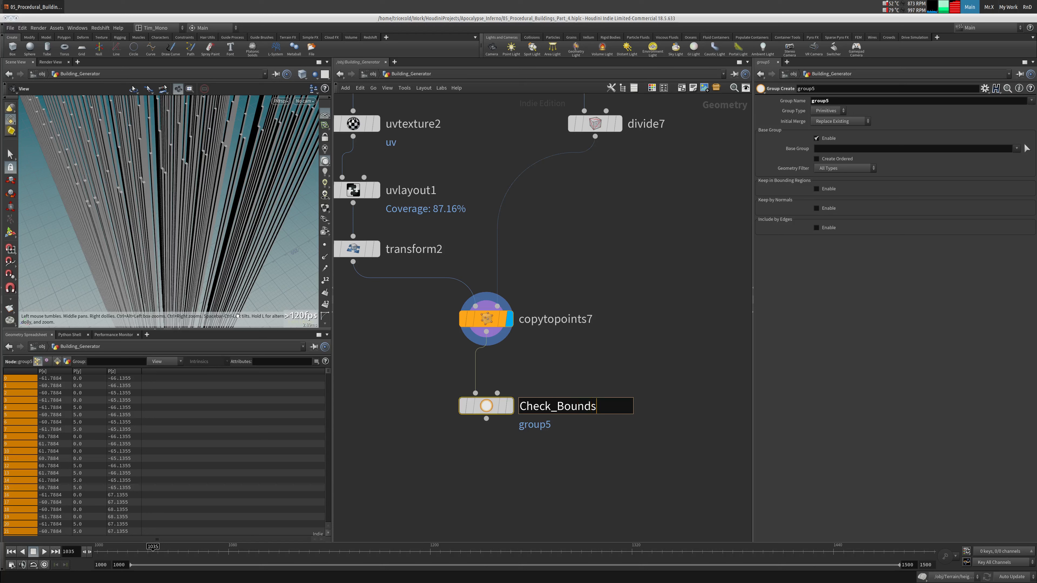
pyautogui.press('Return')
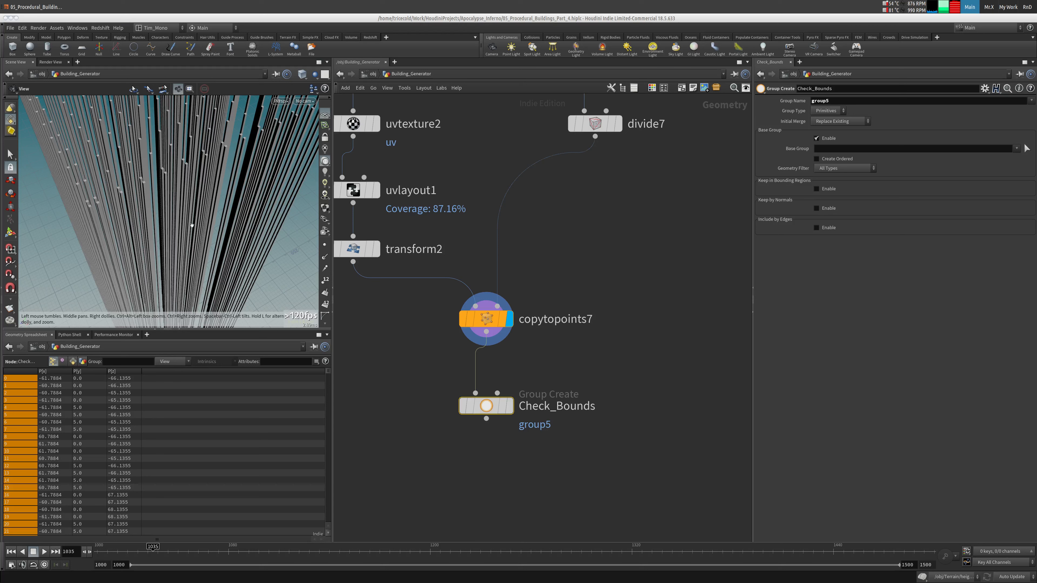
# Add an Object Merge node named in_Proxy, connected to the second input of Check_Bounds
pyautogui.moveTo(488, 409); pyautogui.dragTo(599, 423)
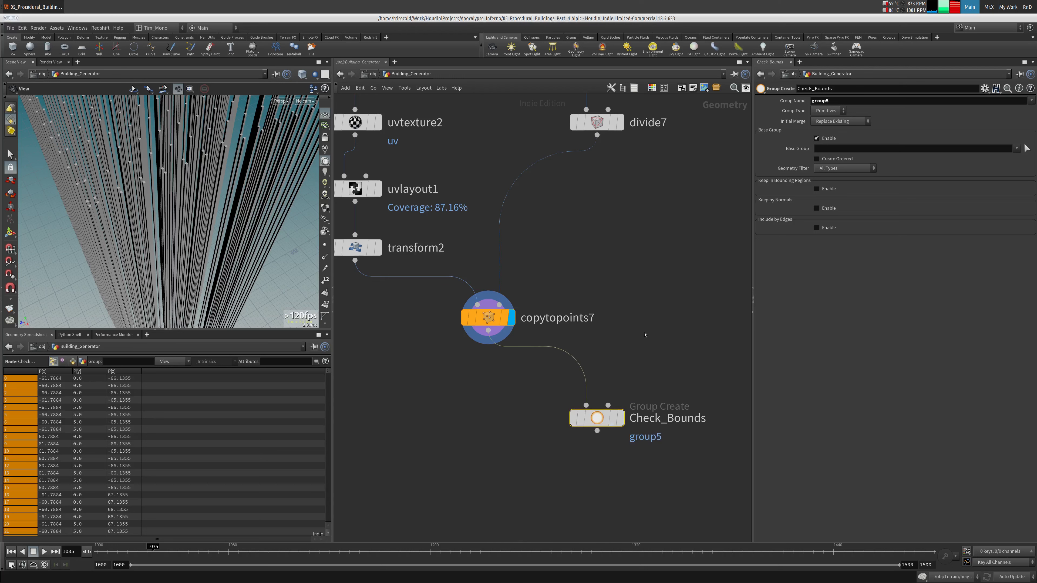
pyautogui.press('Tab')
pyautogui.write('obj')
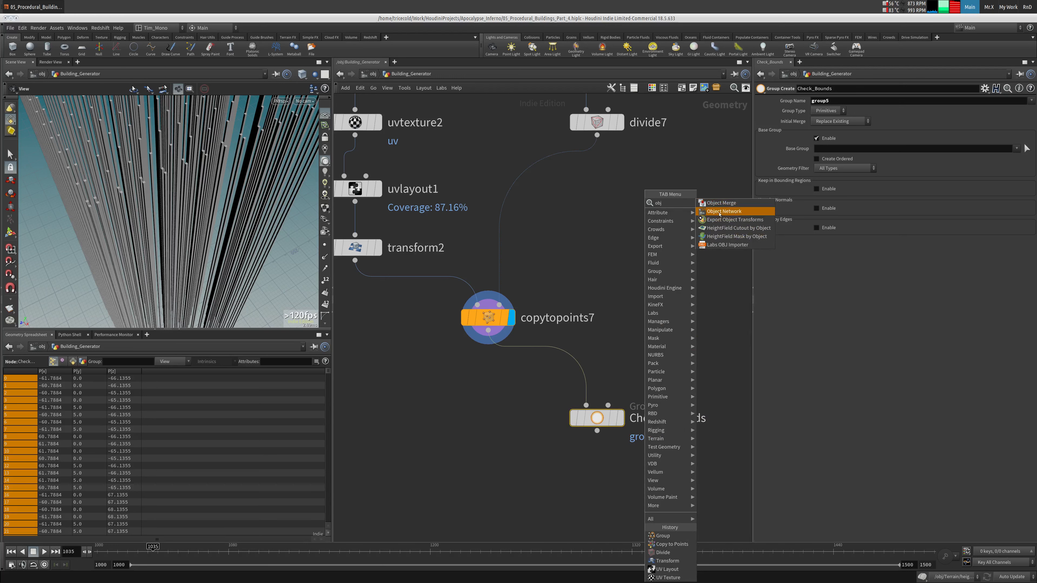
pyautogui.click(721, 203)
pyautogui.click(656, 318)
pyautogui.doubleClick(719, 318)
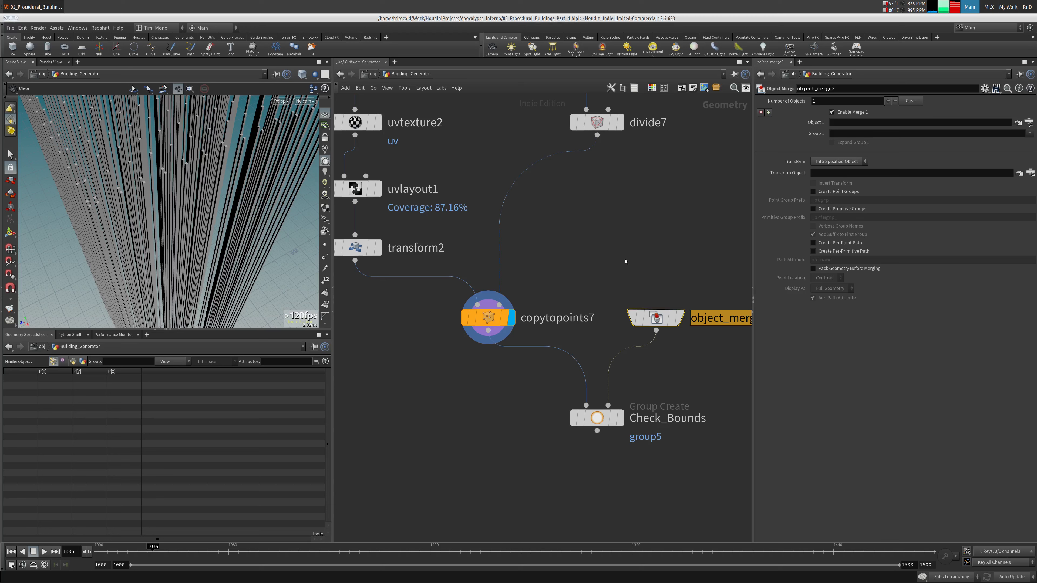
pyautogui.press('BackSpace')
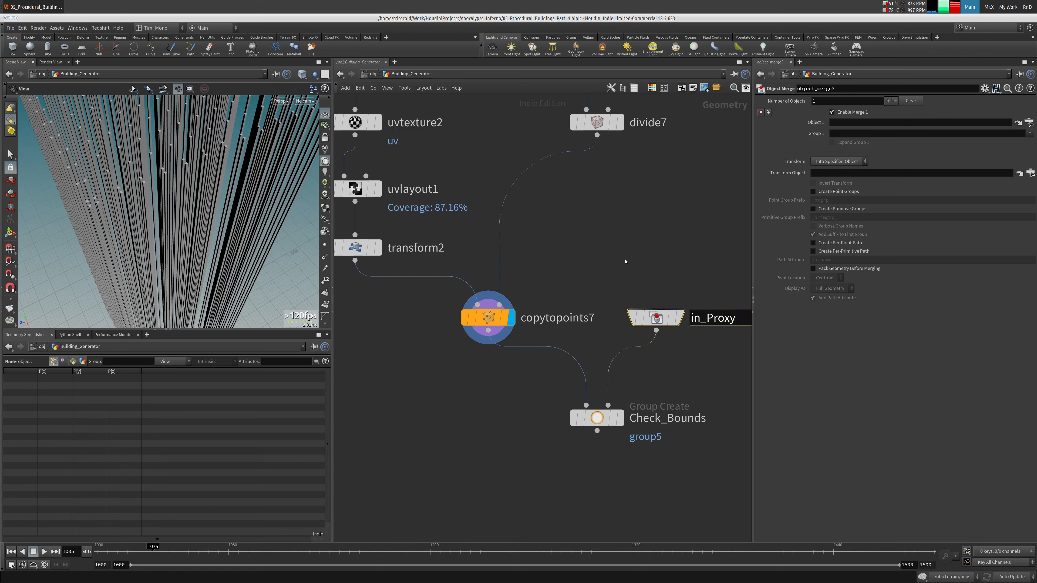
pyautogui.press('Return')
# Reference ../OUT_PROXY as the first object of in_Proxy, set its transform to Into This Object, and display the node
pyautogui.moveTo(609, 214); pyautogui.dragTo(665, 317, button='middle')
pyautogui.scroll(-5, 565, 225)
pyautogui.moveTo(375, 109); pyautogui.dragTo(600, 376, button='middle')
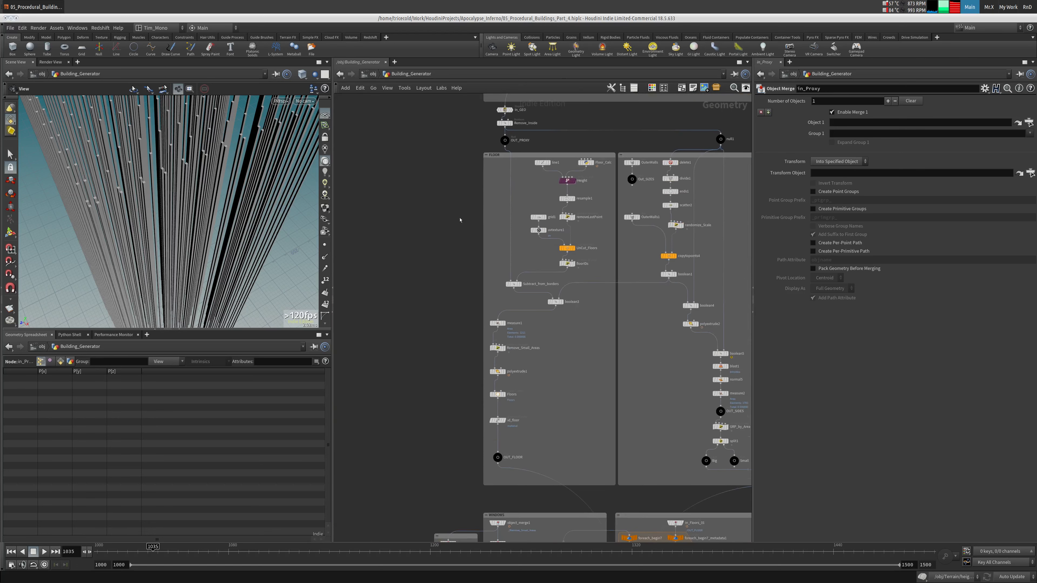
pyautogui.moveTo(470, 135); pyautogui.dragTo(425, 239, button='middle')
pyautogui.scroll(3, 443, 229)
pyautogui.moveTo(463, 246); pyautogui.dragTo(898, 123)
pyautogui.click(846, 164)
pyautogui.click(842, 173)
pyautogui.moveTo(711, 327); pyautogui.dragTo(413, 132, button='middle')
pyautogui.moveTo(630, 449); pyautogui.dragTo(568, 86, button='middle')
pyautogui.moveTo(653, 243); pyautogui.dragTo(574, 223, button='middle')
pyautogui.click(602, 316)
pyautogui.click(605, 279)
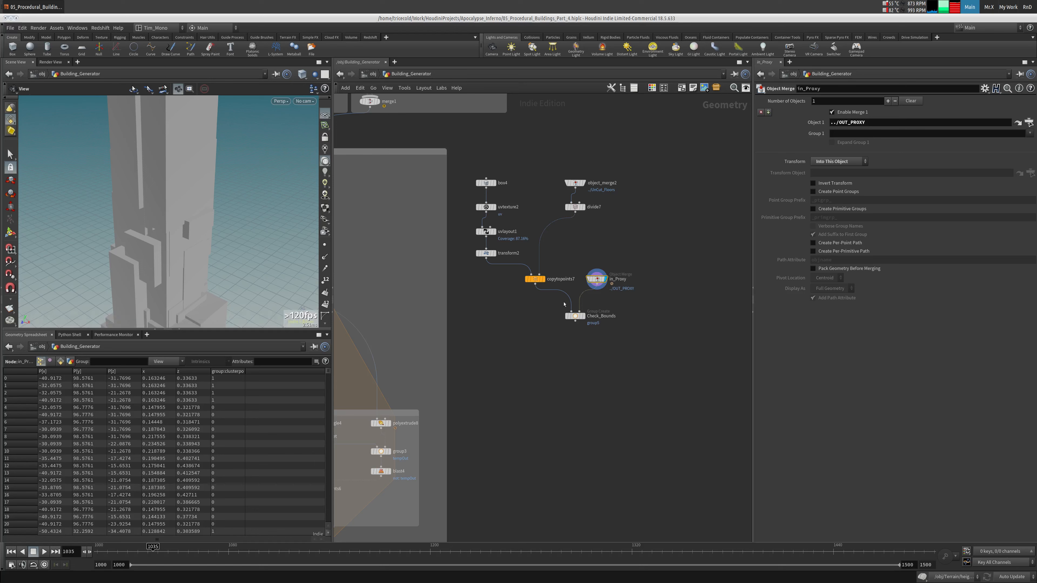
# Template Check_Bounds over the displayed proxy building to compare them, and set its group type to Points
pyautogui.click(579, 317)
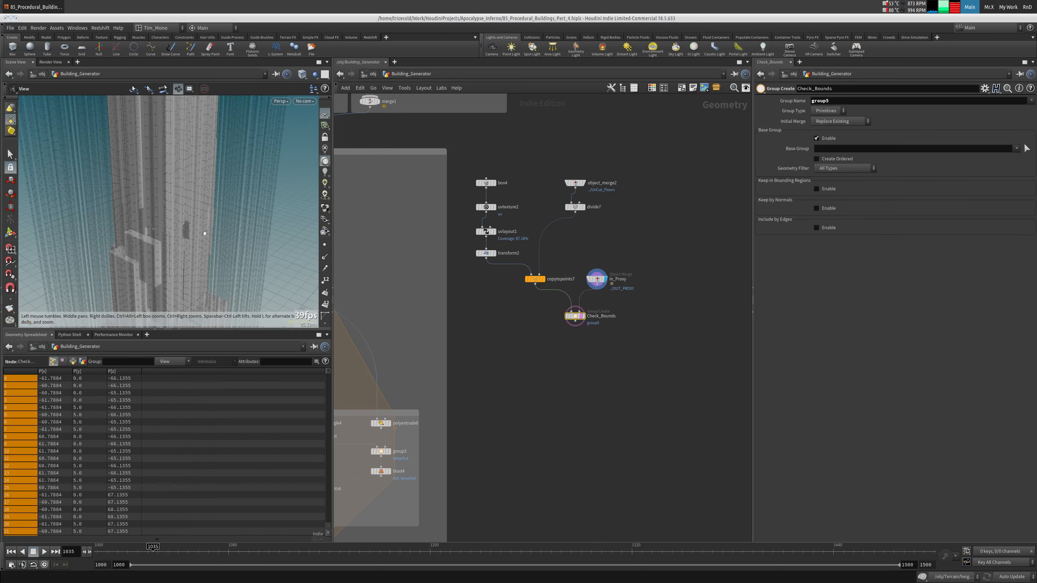
pyautogui.moveTo(204, 232); pyautogui.dragTo(248, 165)
pyautogui.moveTo(248, 165); pyautogui.dragTo(80, 172, button='right')
pyautogui.moveTo(80, 171); pyautogui.dragTo(139, 220)
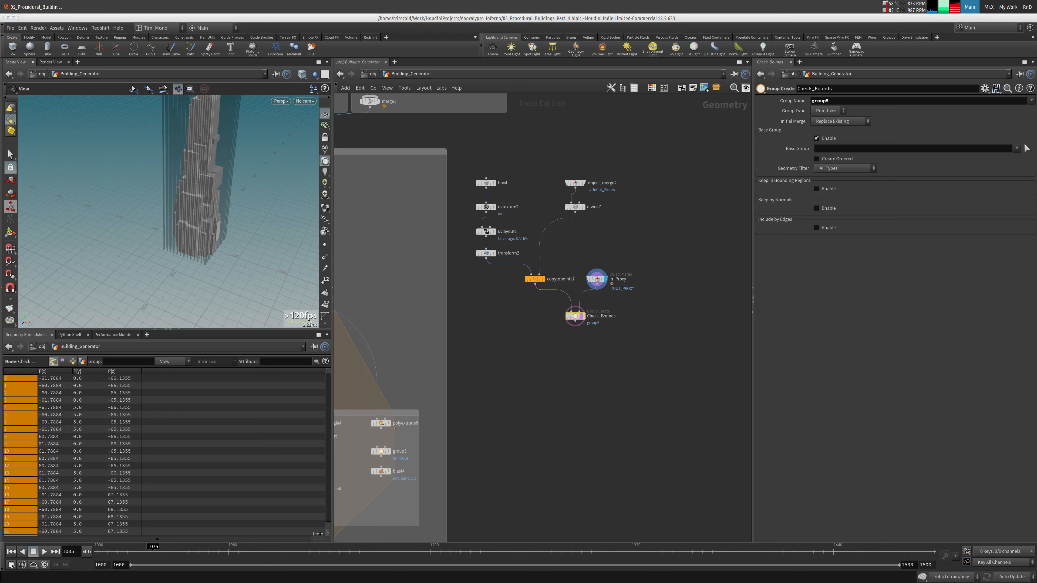
pyautogui.moveTo(212, 219)
pyautogui.mouseDown()
pyautogui.moveTo(203, 262)
pyautogui.moveTo(211, 207)
pyautogui.mouseUp()
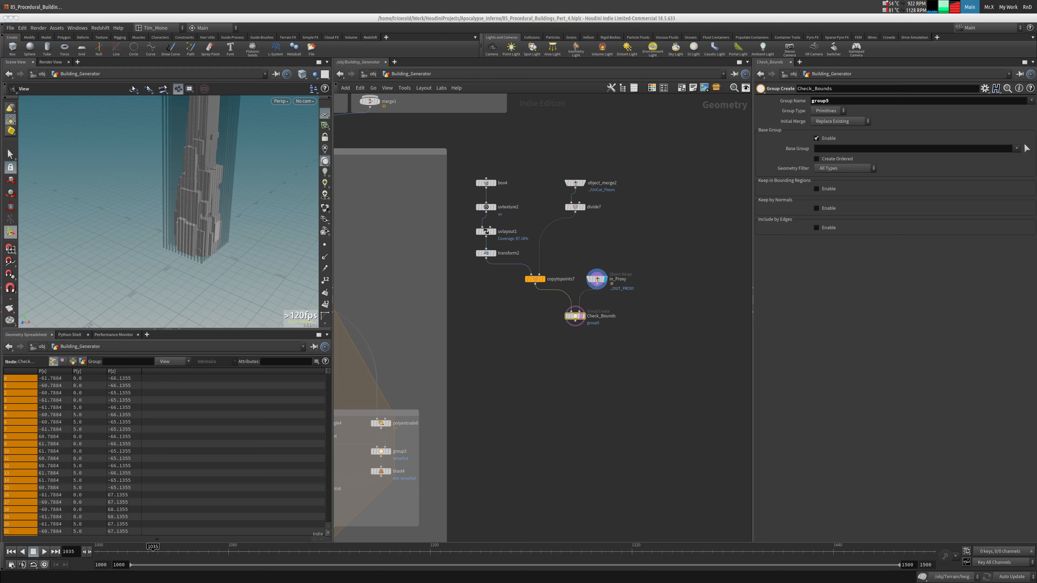
pyautogui.click(828, 111)
pyautogui.click(832, 128)
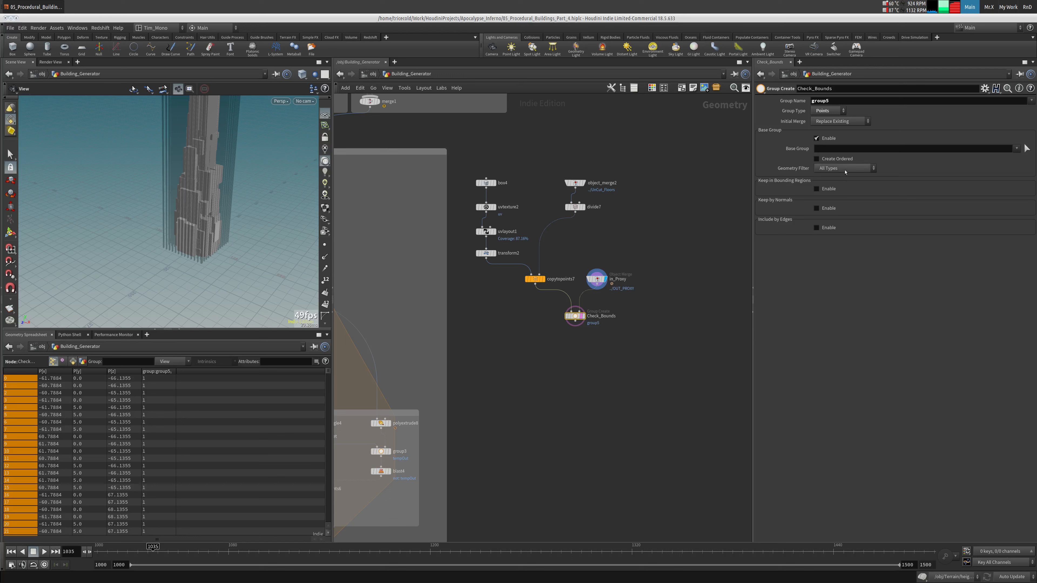
# Check the geometry info of copytopoints7, enable Pack and Instance on it, and inspect the copies against the proxy up close
pyautogui.click(535, 279)
pyautogui.middleClick(533, 282)
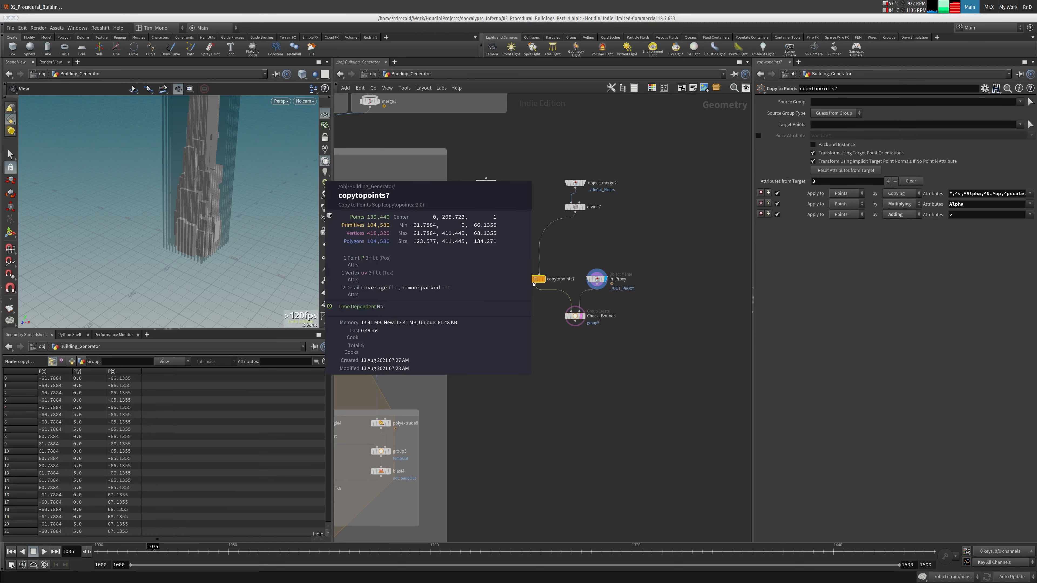
pyautogui.click(834, 146)
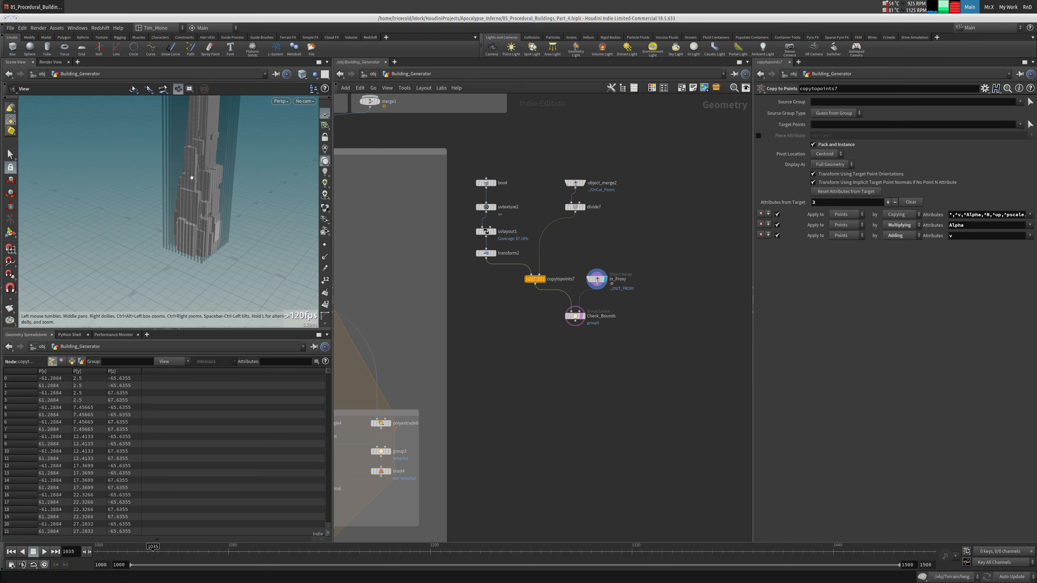
pyautogui.moveTo(225, 178); pyautogui.dragTo(199, 197, button='middle')
pyautogui.scroll(5, 199, 196)
pyautogui.moveTo(199, 197); pyautogui.dragTo(80, 144)
pyautogui.scroll(5, 281, 153)
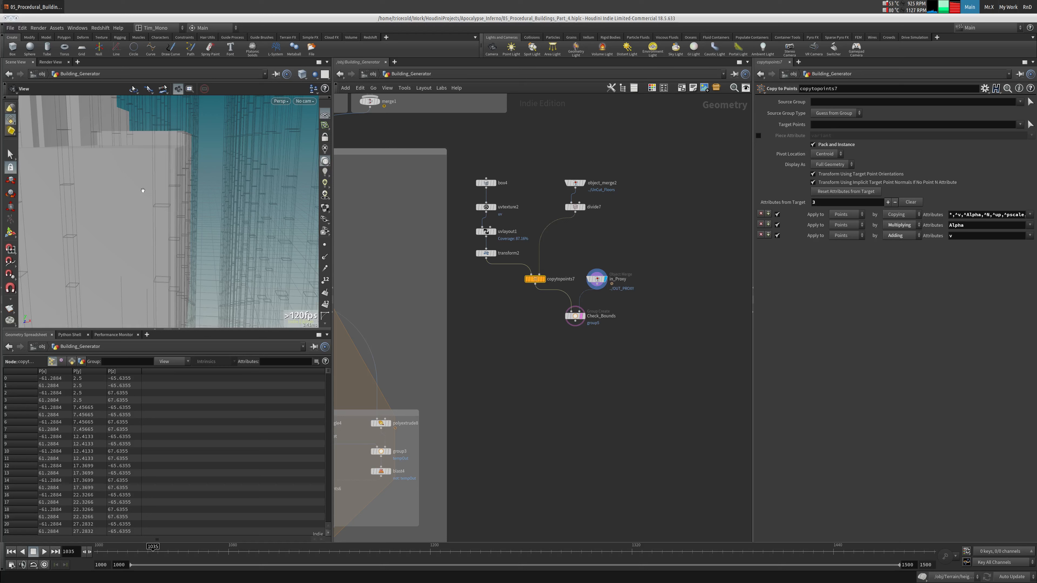
pyautogui.moveTo(144, 190)
pyautogui.mouseDown()
pyautogui.moveTo(116, 180)
pyautogui.moveTo(161, 174)
pyautogui.moveTo(157, 191)
pyautogui.mouseUp()
# Add an unconnected Boolean node below copytopoints7
pyautogui.press('Tab')
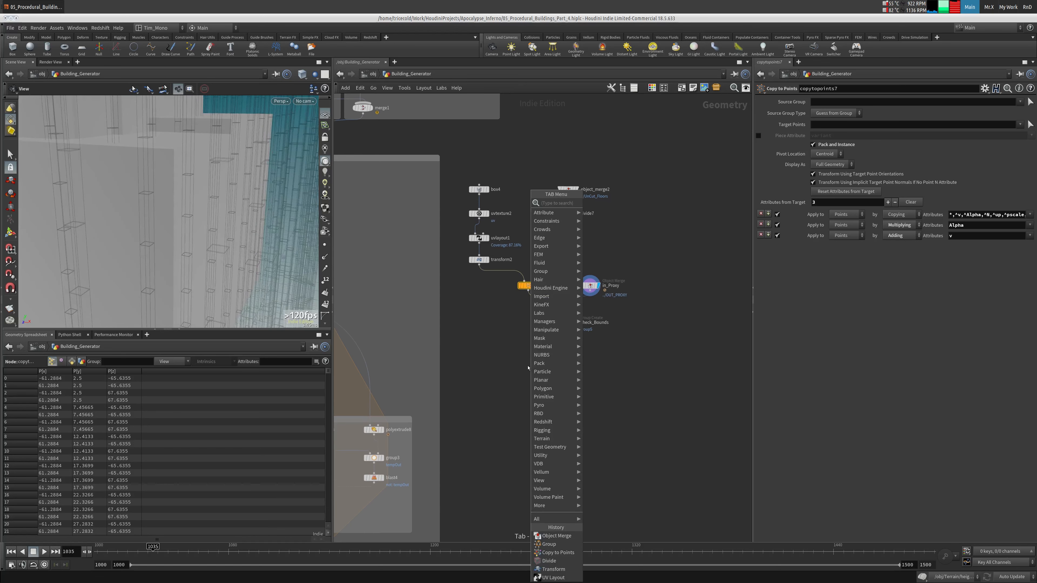
pyautogui.write('bool')
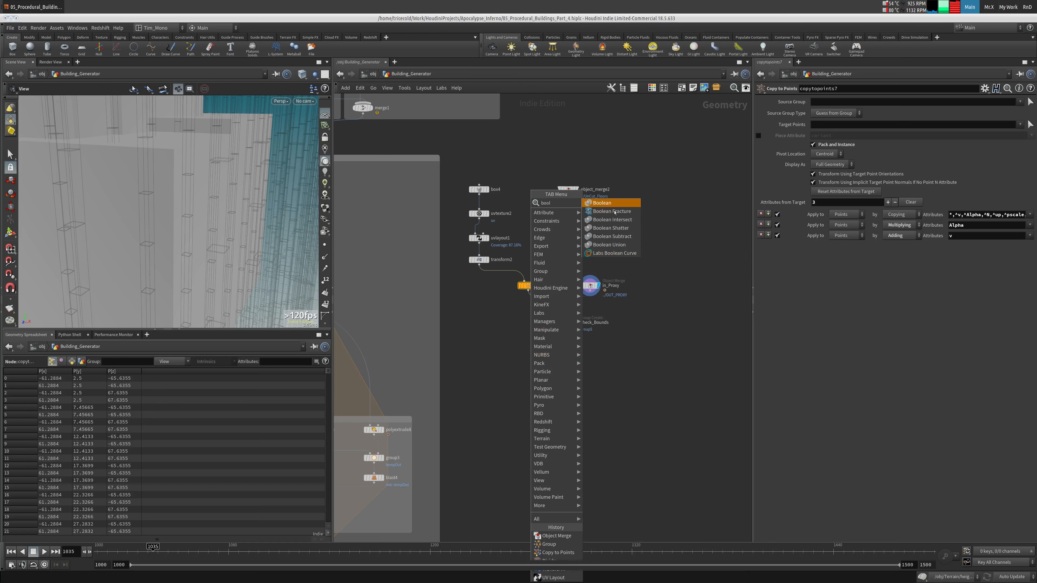
pyautogui.press('Return')
pyautogui.click(531, 373)
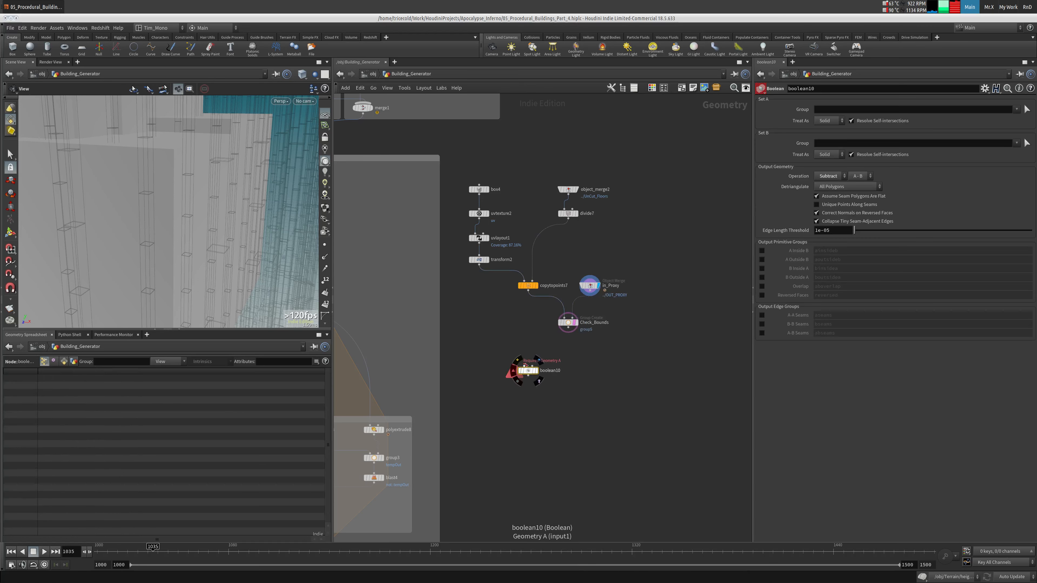
pyautogui.click(528, 286)
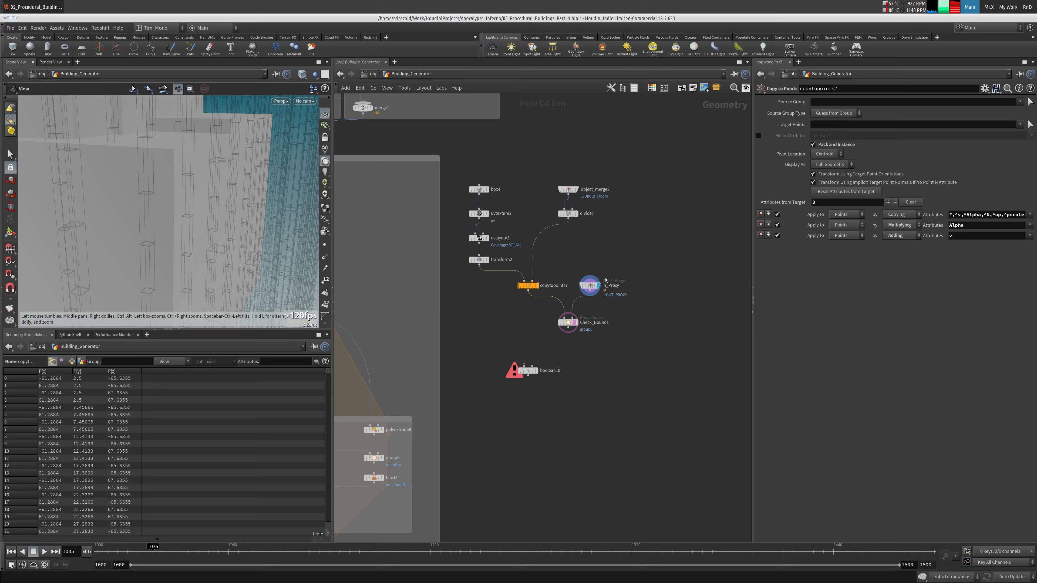
# Add a Blast node after Check_Bounds, display it, and turn off the template display of Check_Bounds
pyautogui.moveTo(568, 323); pyautogui.dragTo(577, 325)
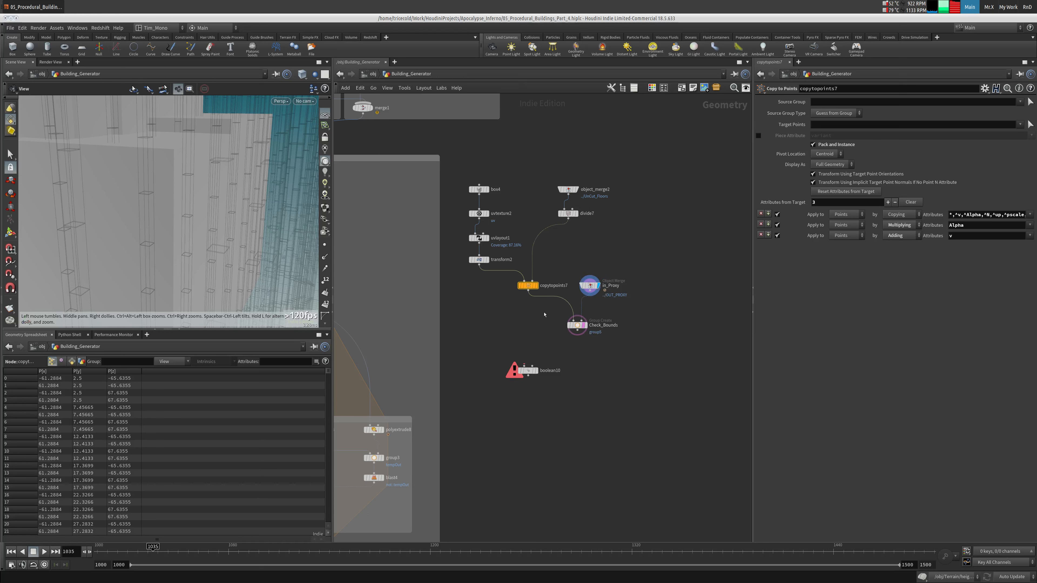
pyautogui.press('Tab')
pyautogui.write('bl')
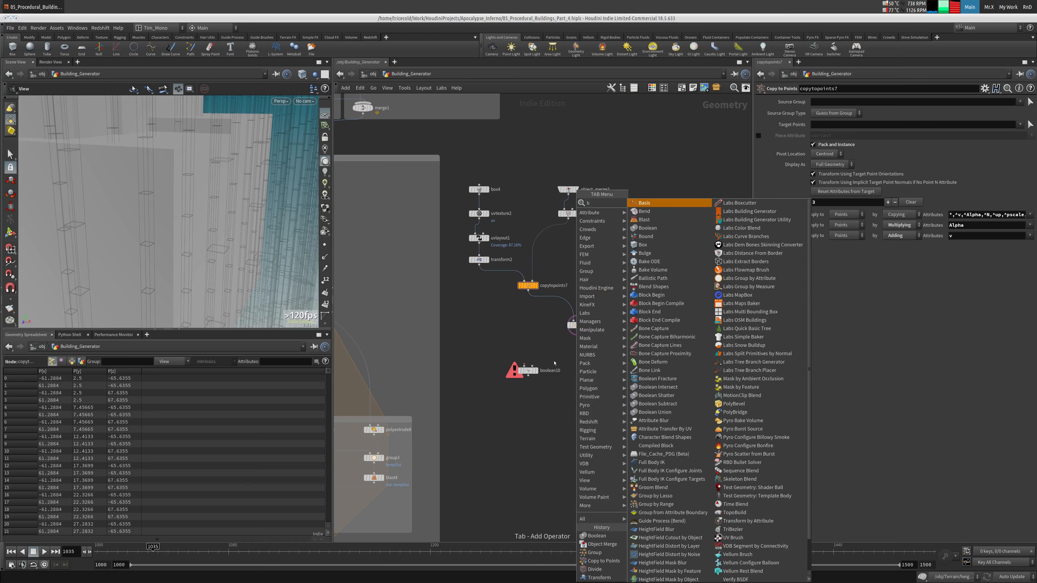
pyautogui.click(645, 203)
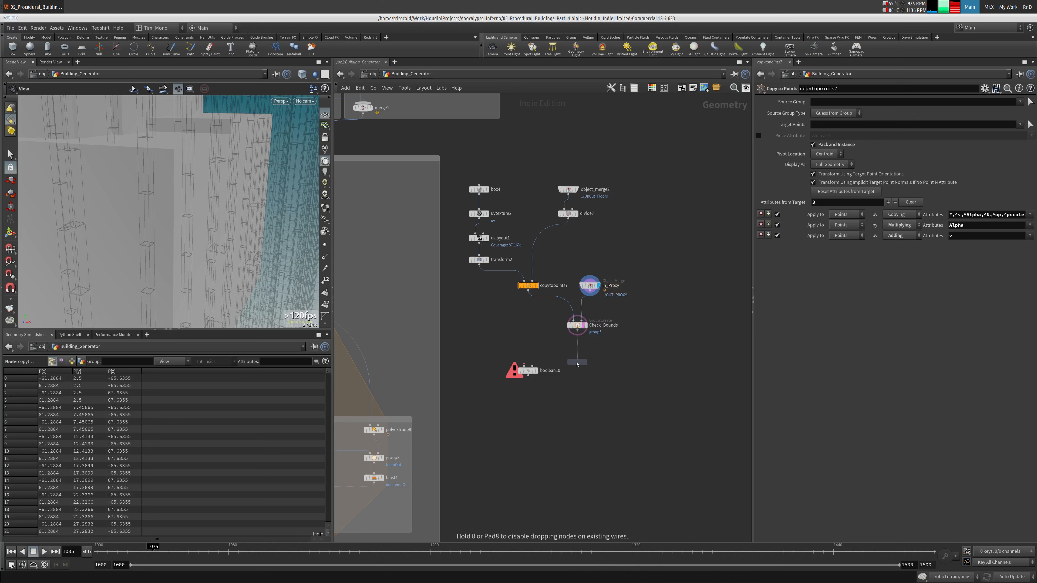
pyautogui.click(576, 361)
pyautogui.moveTo(576, 357); pyautogui.dragTo(578, 330)
pyautogui.click(587, 362)
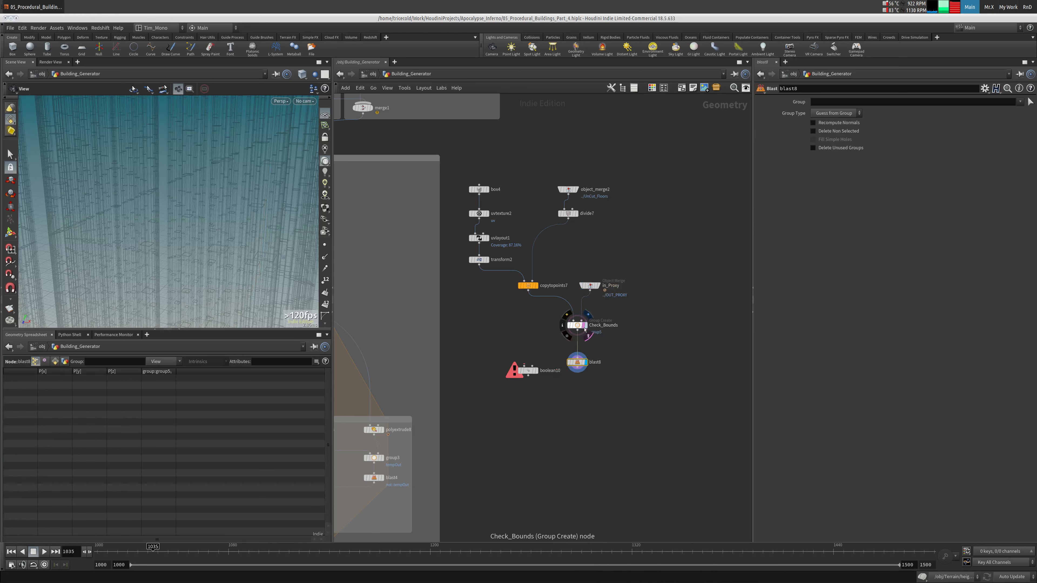
pyautogui.click(587, 331)
# Set the Blast node's group to group5 and enable Delete Non Selected
pyautogui.click(1021, 102)
pyautogui.click(1015, 109)
pyautogui.click(813, 130)
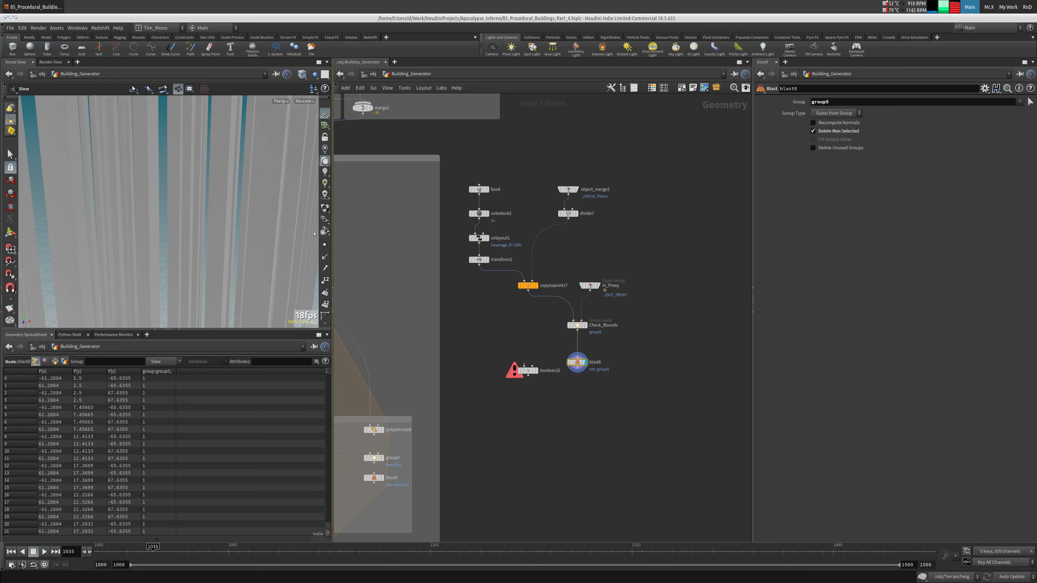
pyautogui.scroll(-5, 181, 222)
# Enable Keep in Bounding Regions on Check_Bounds and set its bounding type to Bounding Object (points or vertices only)
pyautogui.click(528, 286)
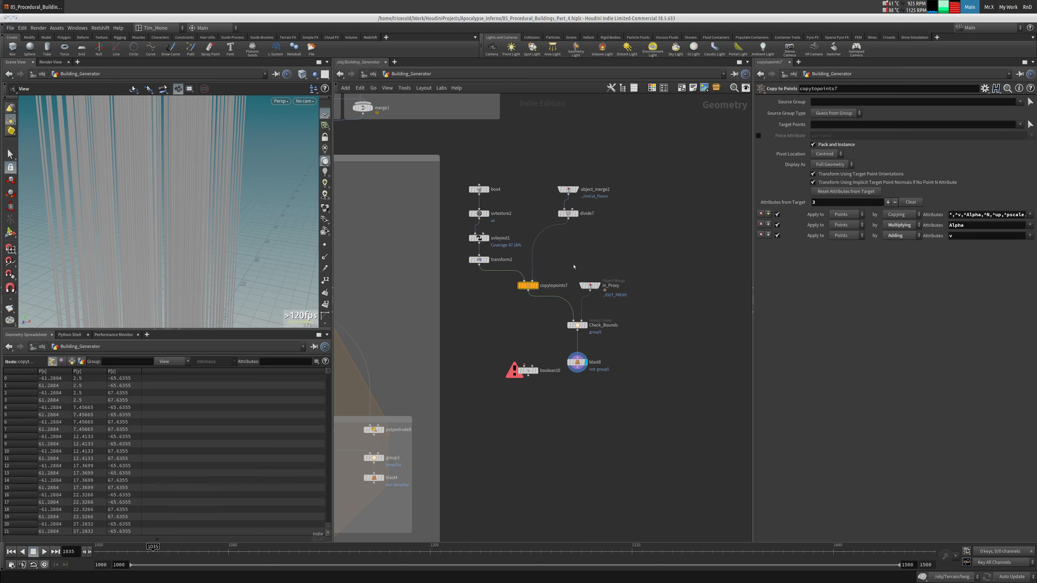
pyautogui.click(620, 326)
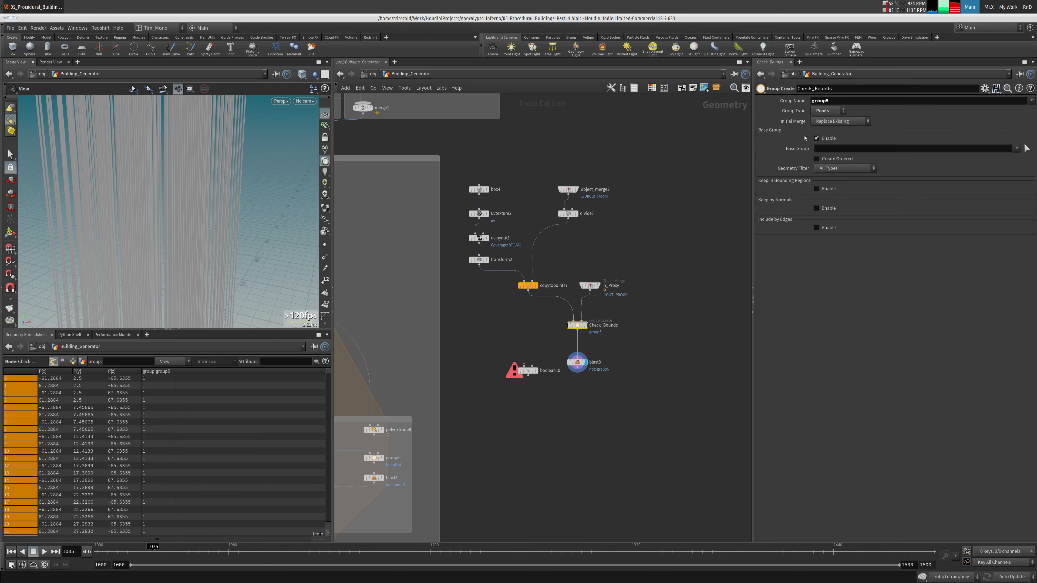
pyautogui.click(817, 188)
pyautogui.click(863, 198)
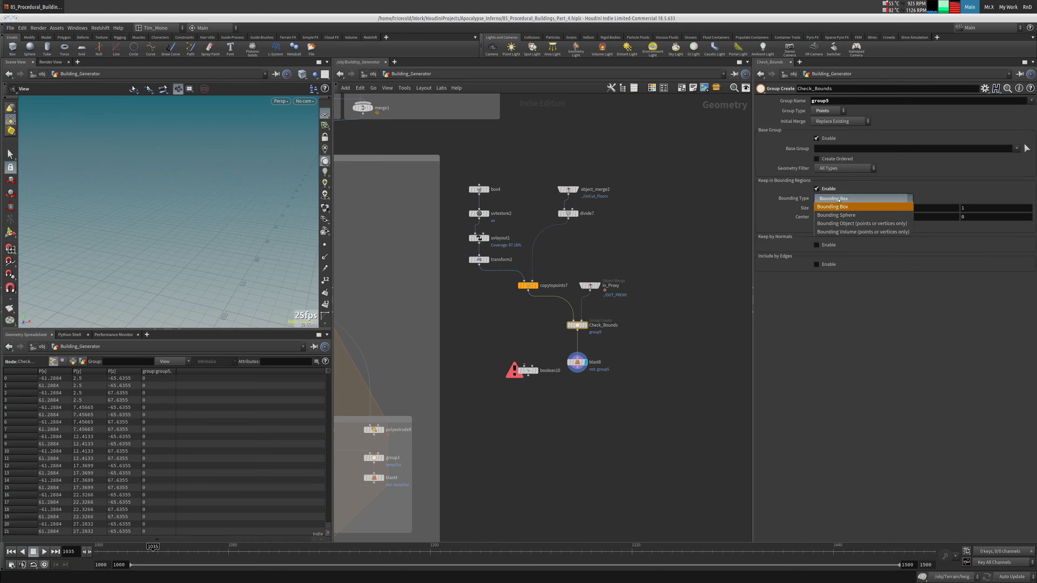
pyautogui.click(861, 224)
# Turn on the template display of In_Proxy and compare the filtered beams with the proxy in wireframe and shaded views
pyautogui.scroll(-6, 175, 221)
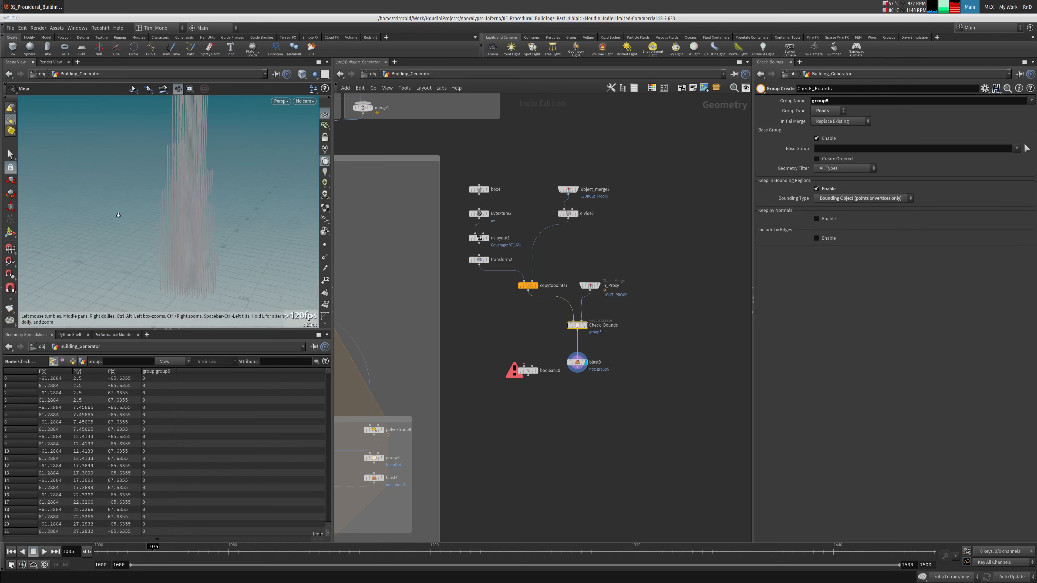
pyautogui.press('w')
pyautogui.moveTo(165, 193); pyautogui.dragTo(162, 232)
pyautogui.moveTo(596, 287)
pyautogui.moveTo(194, 213)
pyautogui.mouseDown()
pyautogui.moveTo(180, 221)
pyautogui.moveTo(192, 212)
pyautogui.mouseUp()
pyautogui.scroll(5, 192, 212)
pyautogui.scroll(3, 252, 197)
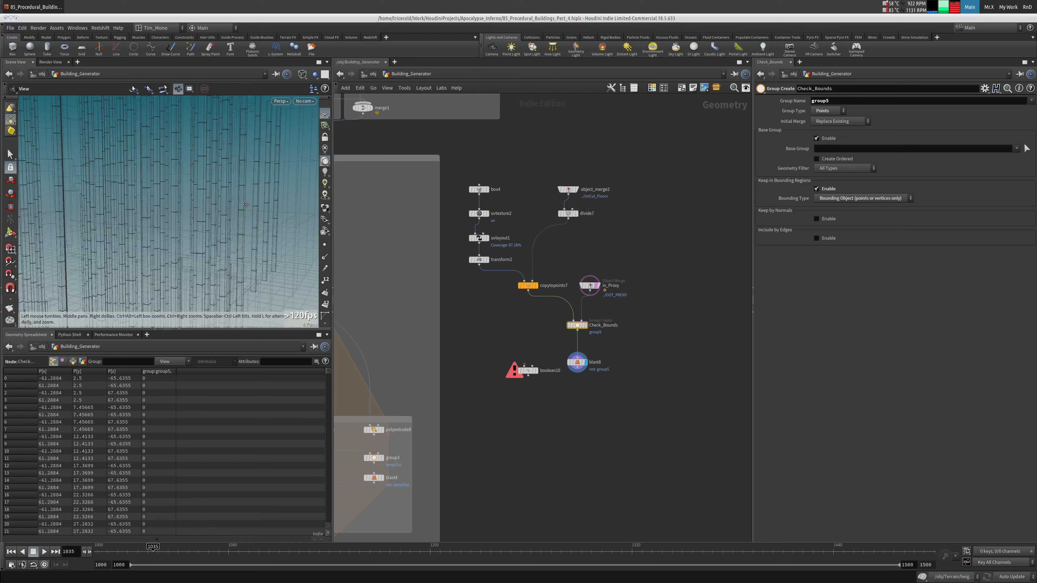
pyautogui.press('w')
pyautogui.moveTo(252, 198)
pyautogui.mouseDown()
pyautogui.moveTo(208, 206)
pyautogui.moveTo(196, 188)
pyautogui.moveTo(211, 183)
pyautogui.moveTo(200, 186)
pyautogui.mouseUp()
pyautogui.moveTo(275, 136); pyautogui.dragTo(233, 172)
# Add an Unpack node fed by copytopoints7 and wire it into the first input of boolean10
pyautogui.moveTo(456, 312); pyautogui.dragTo(464, 235, button='middle')
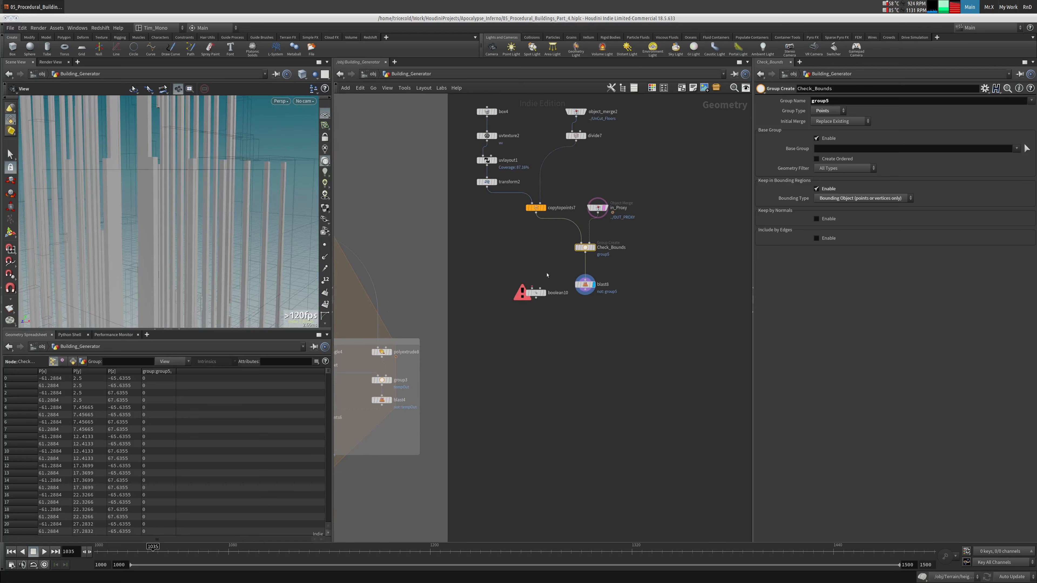
pyautogui.moveTo(533, 293); pyautogui.dragTo(537, 331)
pyautogui.click(535, 208)
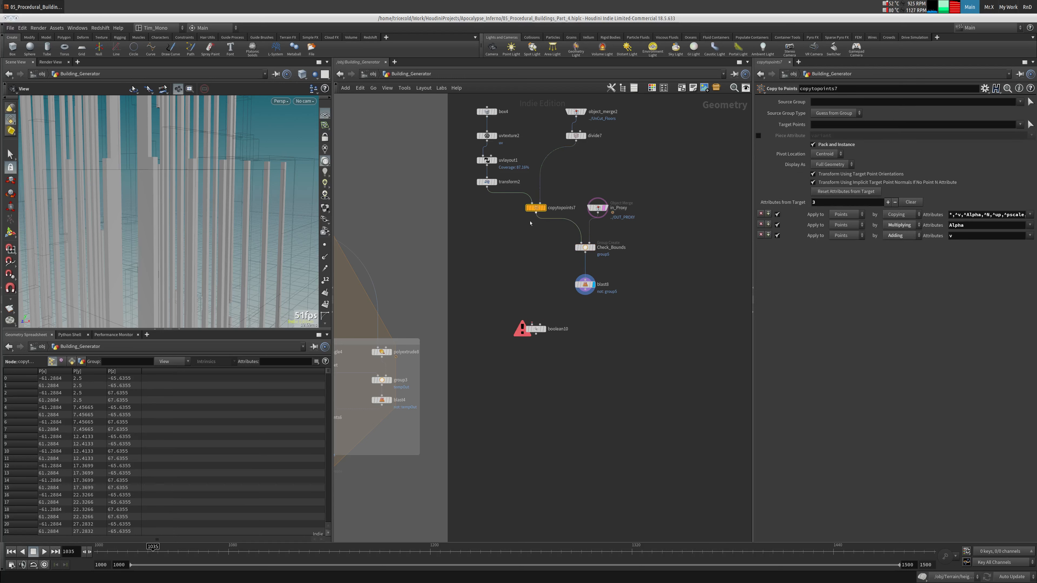
pyautogui.press('Tab')
pyautogui.write('unpack')
pyautogui.press('Return')
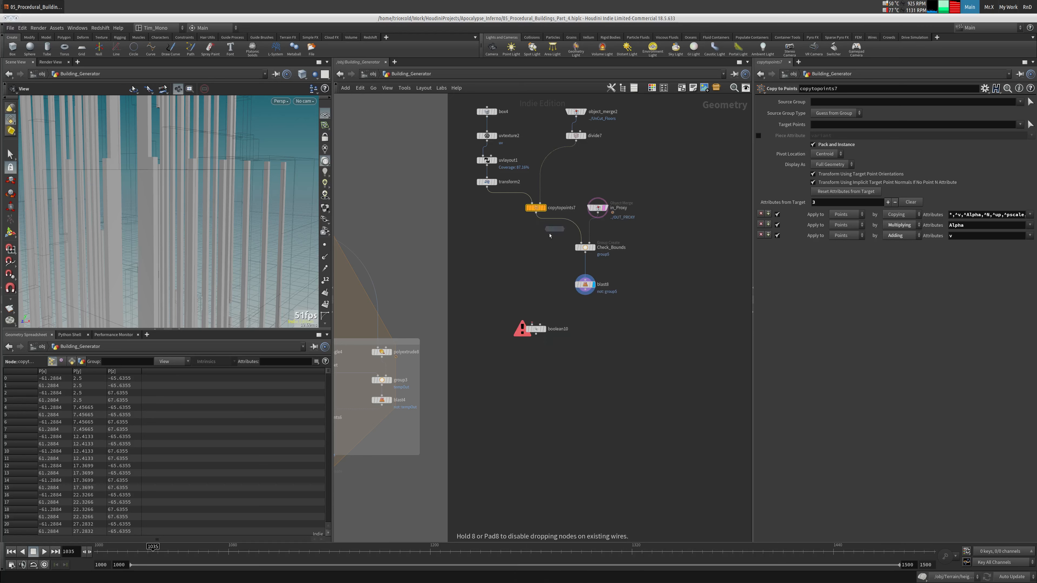
pyautogui.click(511, 269)
pyautogui.moveTo(536, 214); pyautogui.dragTo(536, 255)
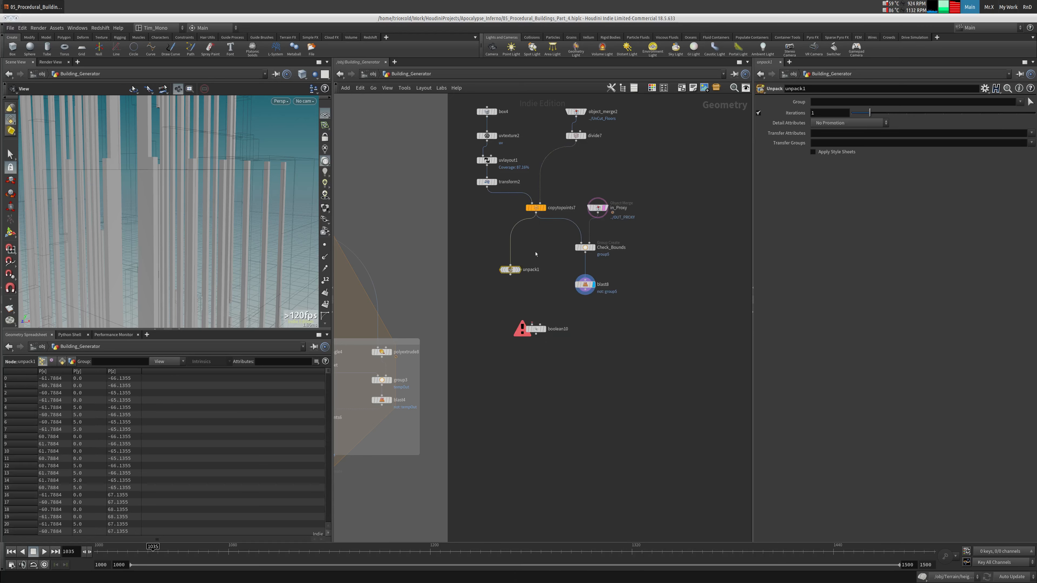
pyautogui.moveTo(532, 325); pyautogui.dragTo(510, 275)
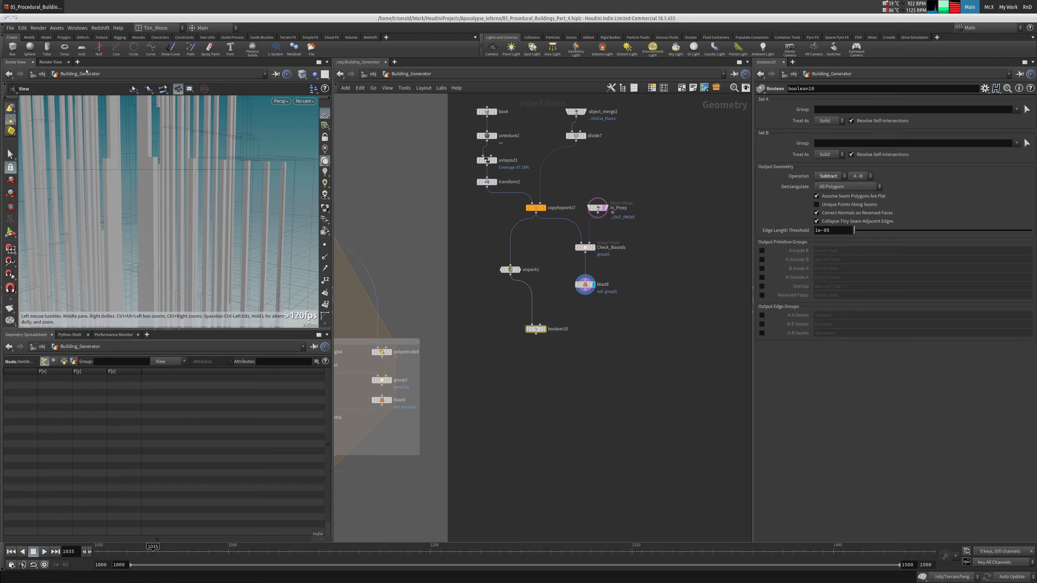
# Save the scene file
pyautogui.click(11, 29)
pyautogui.click(18, 77)
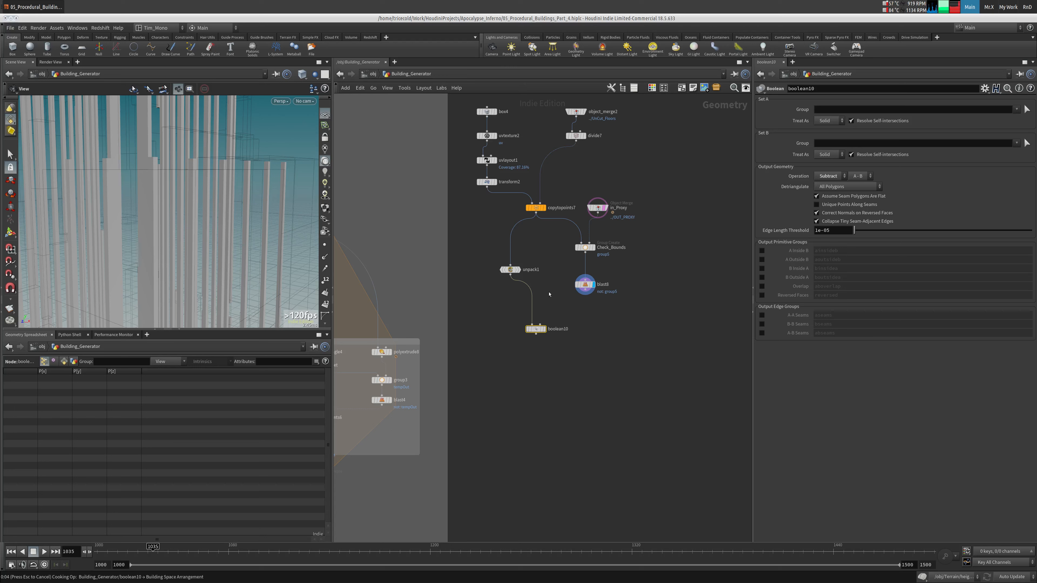
pyautogui.moveTo(551, 289); pyautogui.dragTo(554, 285, button='middle')
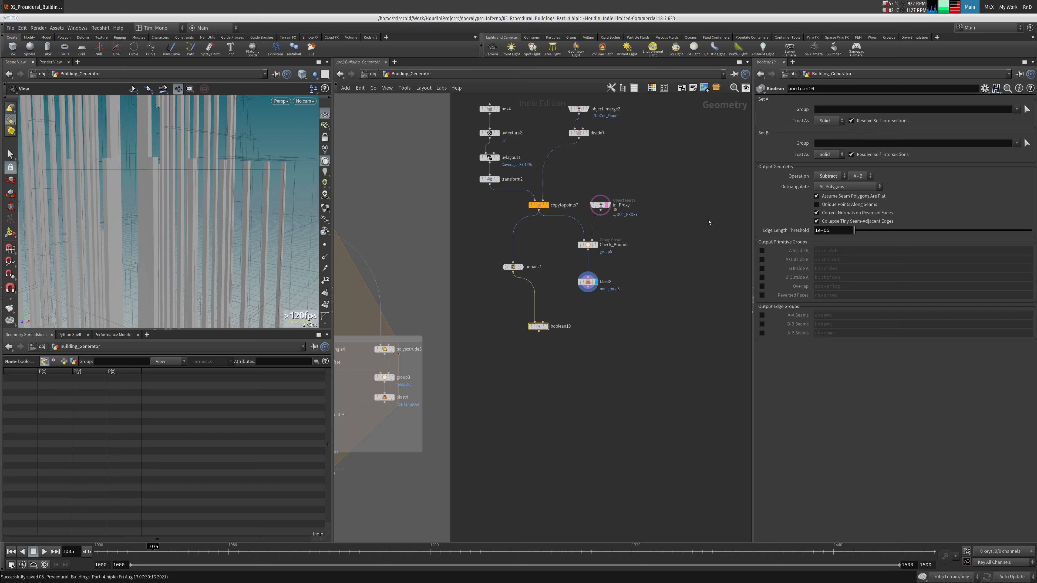
# Wire In_Proxy into the second input of boolean10, set its operation to Intersect, and display the node
pyautogui.click(604, 213)
pyautogui.click(581, 325)
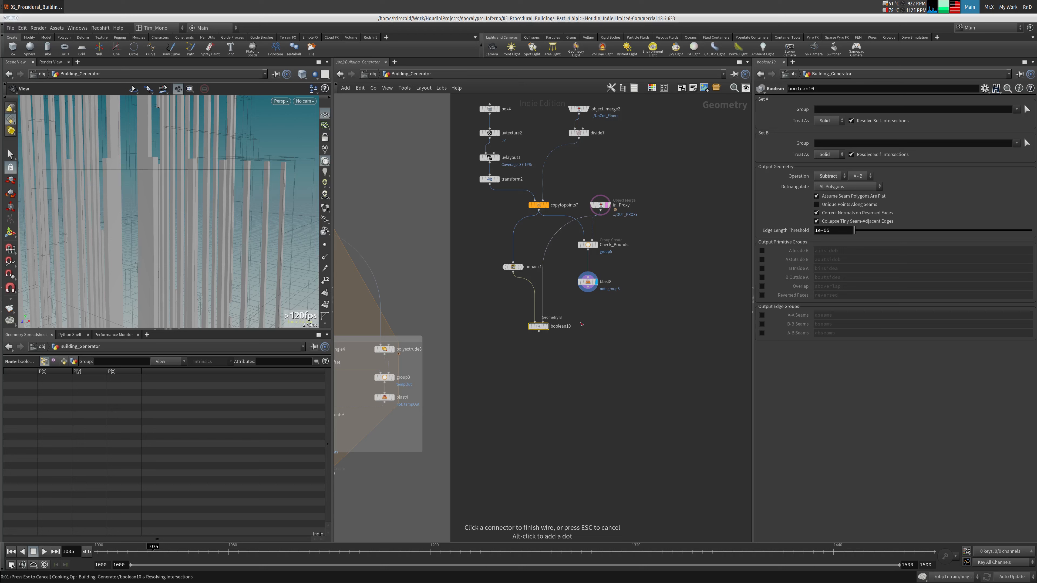
pyautogui.hotkey('ctrl', 's')
pyautogui.click(828, 176)
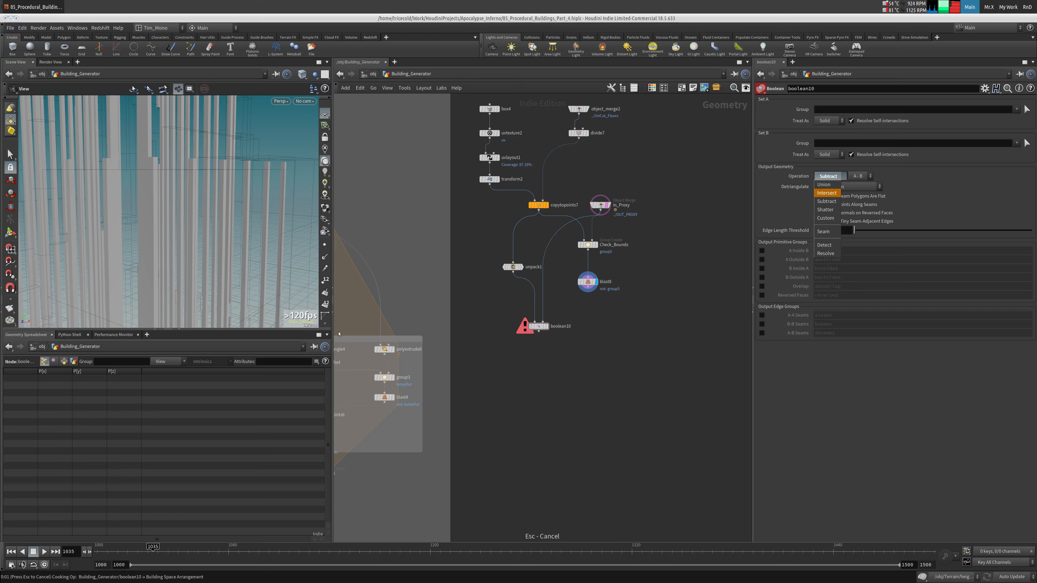
pyautogui.click(547, 327)
# Inspect the intersected beams of boolean10 against the proxy from several angles
pyautogui.moveTo(186, 192); pyautogui.dragTo(116, 194)
pyautogui.moveTo(116, 195); pyautogui.dragTo(280, 143, button='right')
pyautogui.moveTo(280, 144); pyautogui.dragTo(74, 174, button='middle')
pyautogui.moveTo(74, 174); pyautogui.dragTo(172, 197)
pyautogui.moveTo(172, 196); pyautogui.dragTo(248, 137, button='right')
pyautogui.moveTo(247, 137); pyautogui.dragTo(164, 213)
pyautogui.moveTo(163, 213); pyautogui.dragTo(241, 163, button='right')
pyautogui.moveTo(241, 163); pyautogui.dragTo(226, 195, button='middle')
pyautogui.moveTo(226, 194); pyautogui.dragTo(213, 184)
pyautogui.moveTo(213, 183); pyautogui.dragTo(220, 165, button='right')
pyautogui.moveTo(220, 165)
pyautogui.mouseDown()
pyautogui.moveTo(238, 169)
pyautogui.moveTo(229, 217)
pyautogui.moveTo(224, 168)
pyautogui.mouseUp()
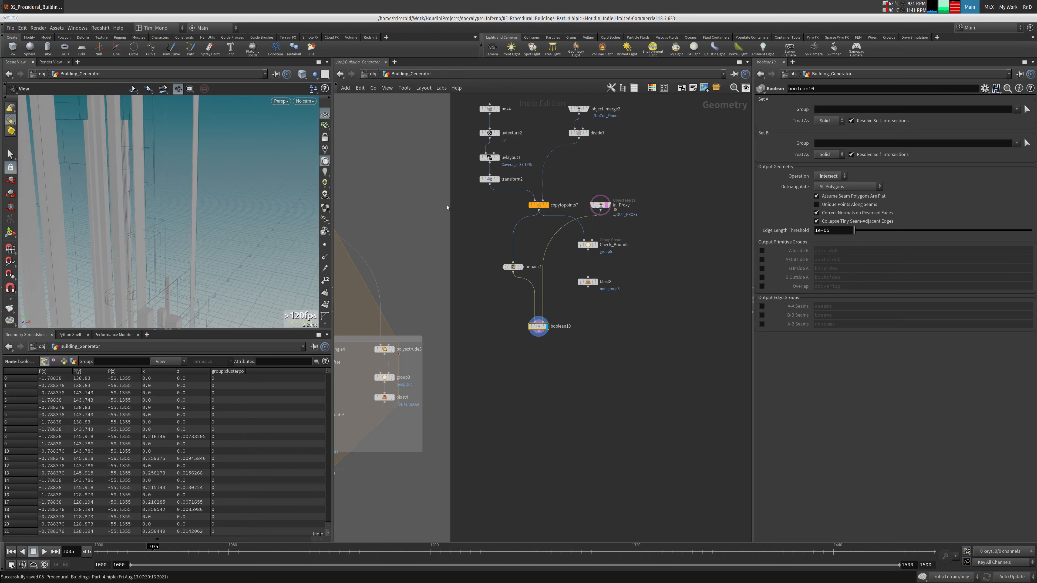
# Compare the outputs of blast8 and boolean10 by switching the displayed node between them
pyautogui.click(597, 282)
pyautogui.click(588, 282)
pyautogui.press('Escape')
pyautogui.click(547, 326)
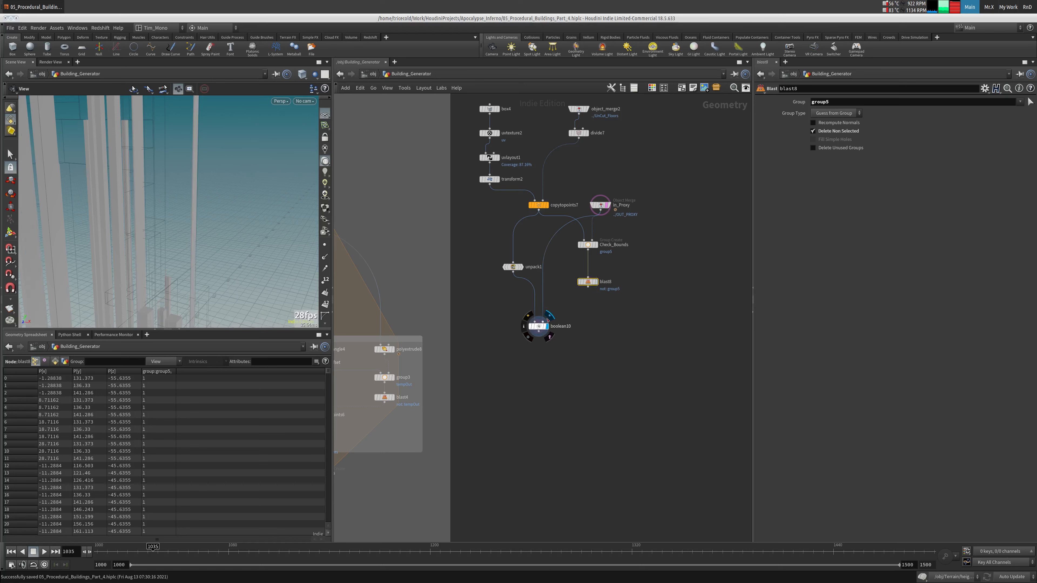
pyautogui.moveTo(240, 256); pyautogui.dragTo(269, 222)
# Display blast8 again and delete the unpack1 and boolean10 nodes
pyautogui.click(596, 282)
pyautogui.moveTo(487, 264); pyautogui.dragTo(551, 343)
pyautogui.press('Delete')
# Arrange In_Proxy, Check_Bounds and blast8 compactly beneath copytopoints7
pyautogui.moveTo(673, 176); pyautogui.dragTo(573, 313)
pyautogui.moveTo(601, 207); pyautogui.dragTo(580, 223)
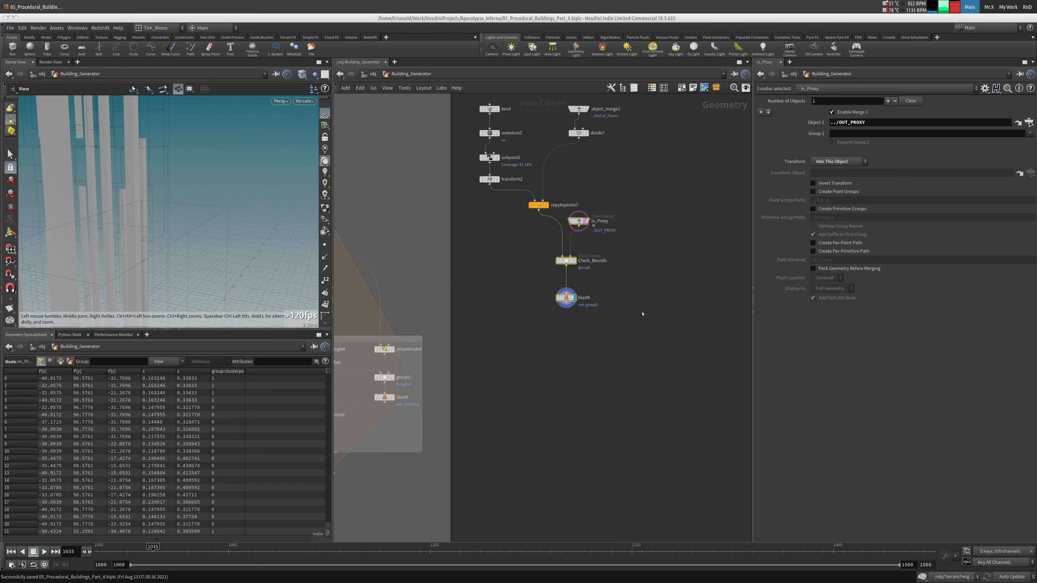
pyautogui.click(569, 299)
pyautogui.moveTo(569, 299); pyautogui.dragTo(569, 289)
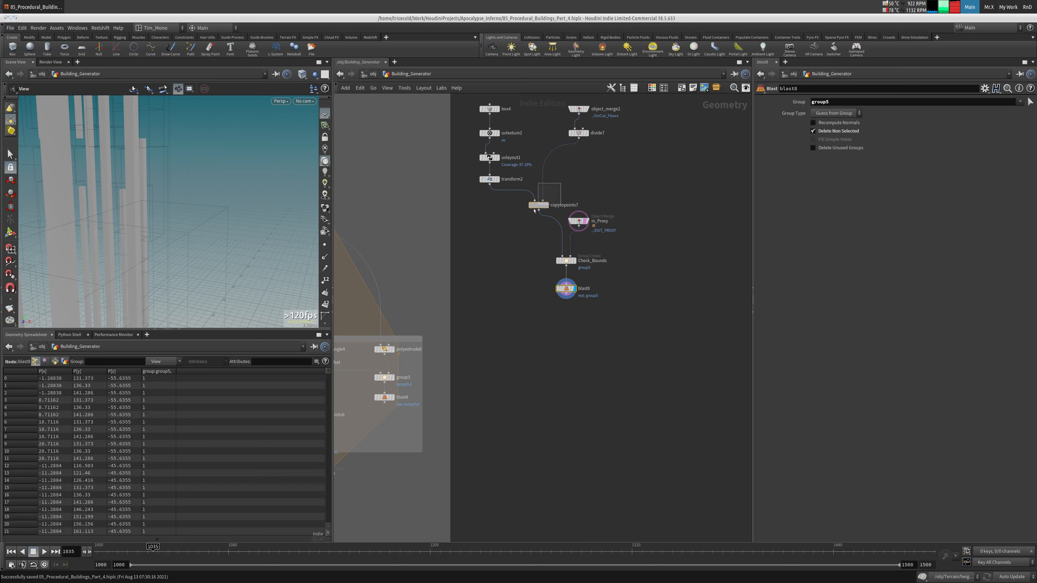
# Review the packing setting of copytopoints7 and the beams kept by blast8
pyautogui.click(548, 205)
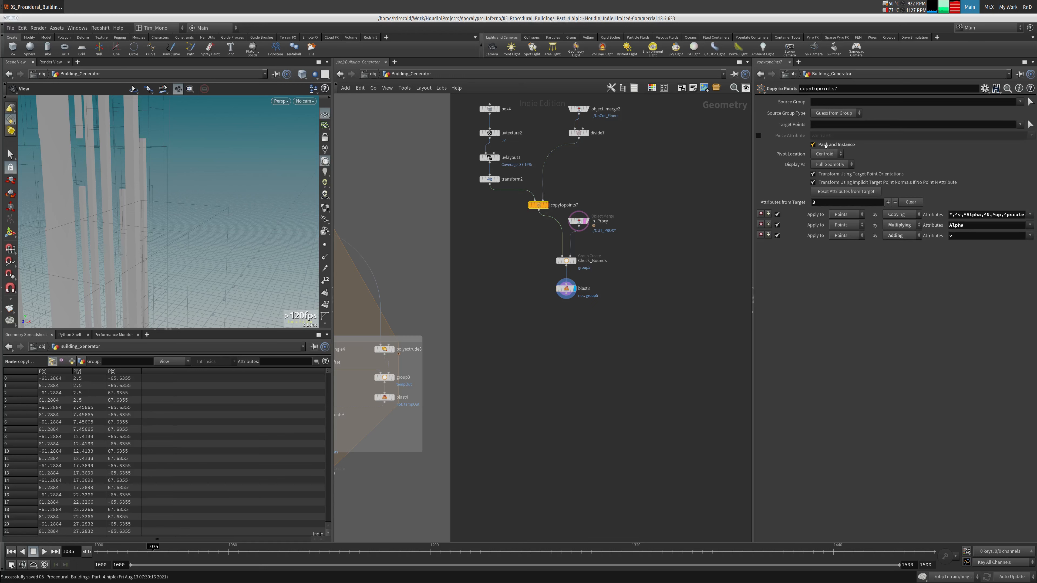
pyautogui.click(566, 288)
pyautogui.moveTo(135, 196); pyautogui.dragTo(158, 195)
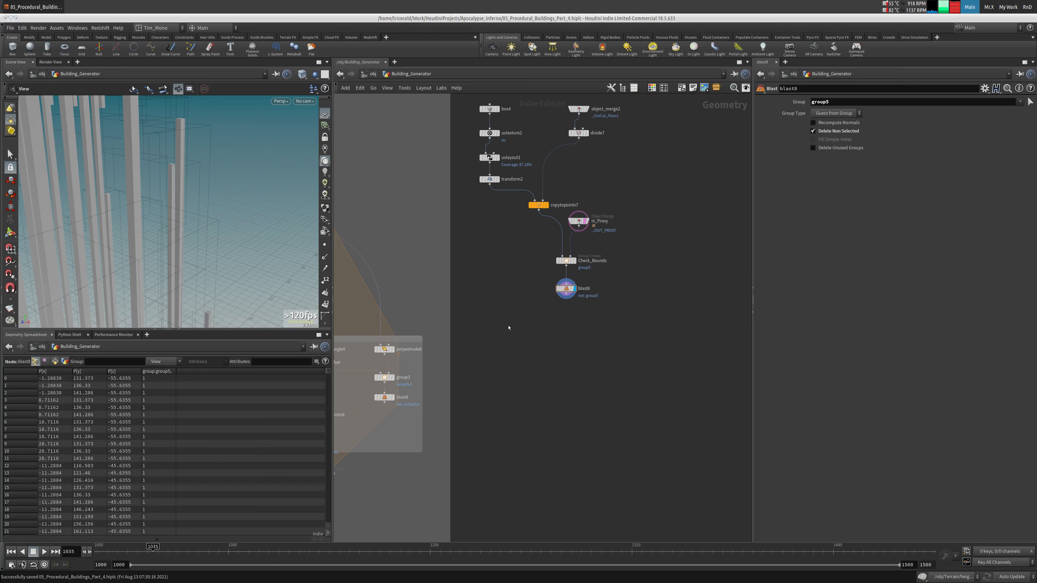
# Add an Unpack node after blast8 and display it
pyautogui.press('Tab')
pyautogui.write('un')
pyautogui.press('Return')
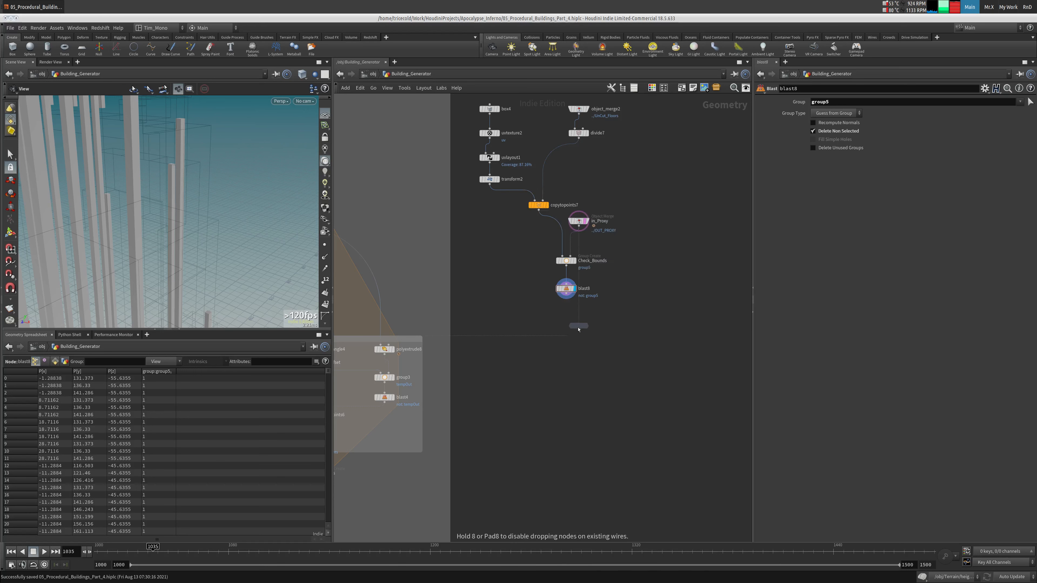
pyautogui.click(576, 322)
pyautogui.click(577, 321)
pyautogui.moveTo(564, 322)
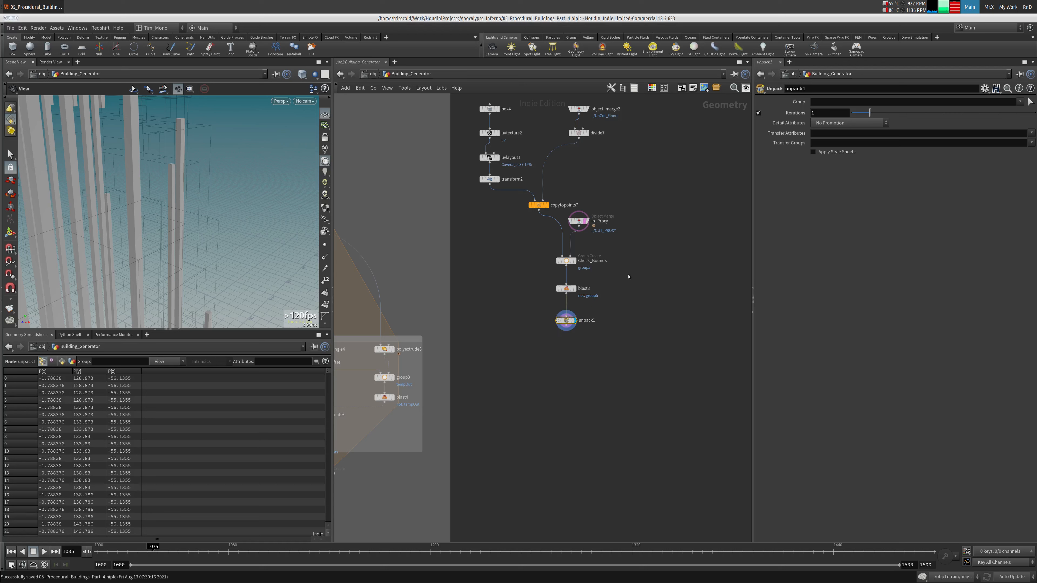
pyautogui.click(894, 102)
pyautogui.write('Walls')
pyautogui.press('Escape')
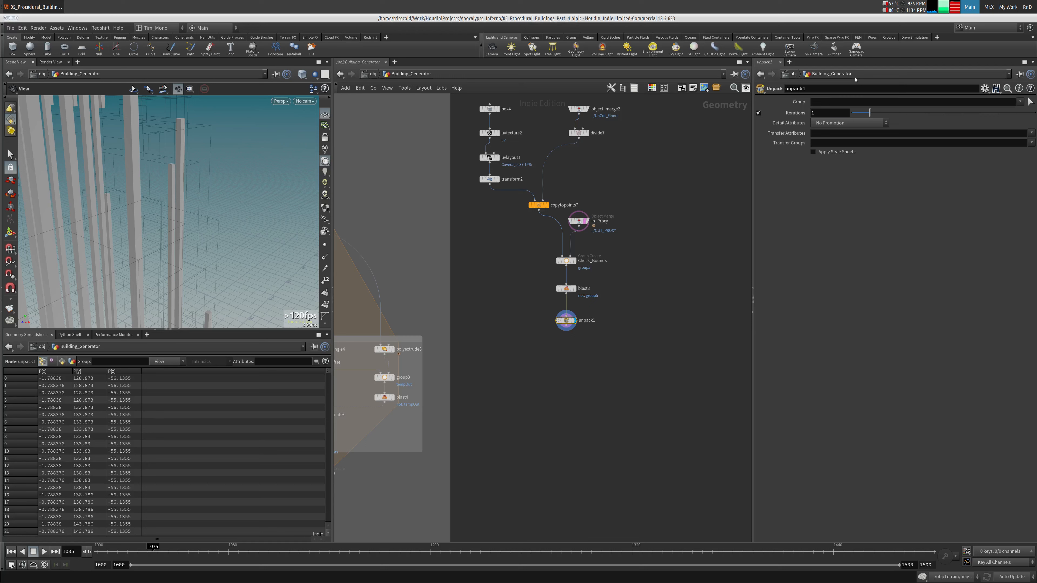
# Add a Group node after unpack1 and set its group name to columns
pyautogui.press('Tab')
pyautogui.write('gr')
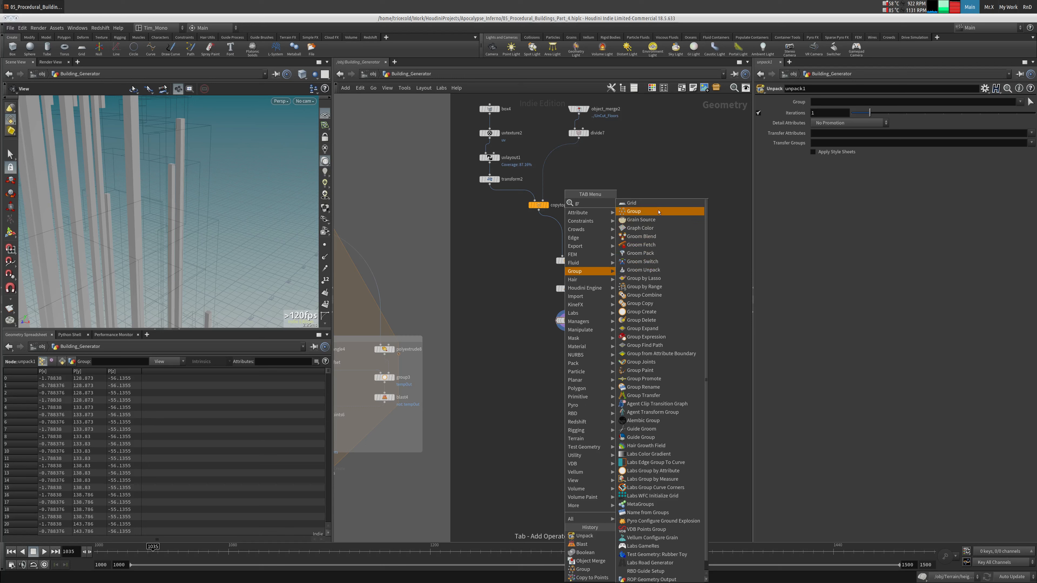
pyautogui.click(659, 211)
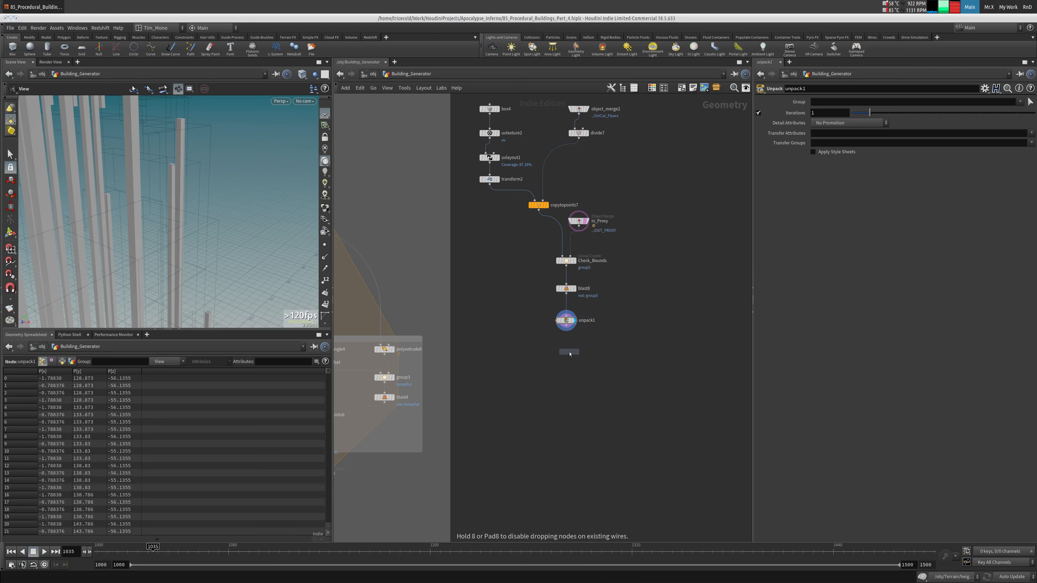
pyautogui.click(572, 353)
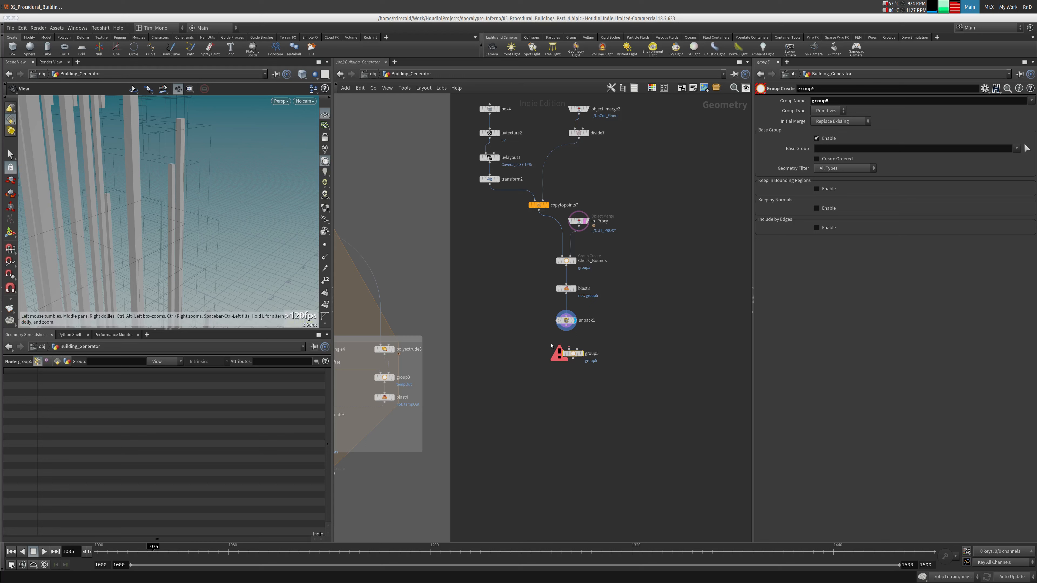
pyautogui.moveTo(568, 349)
pyautogui.mouseDown()
pyautogui.moveTo(567, 325)
pyautogui.moveTo(568, 351)
pyautogui.mouseUp()
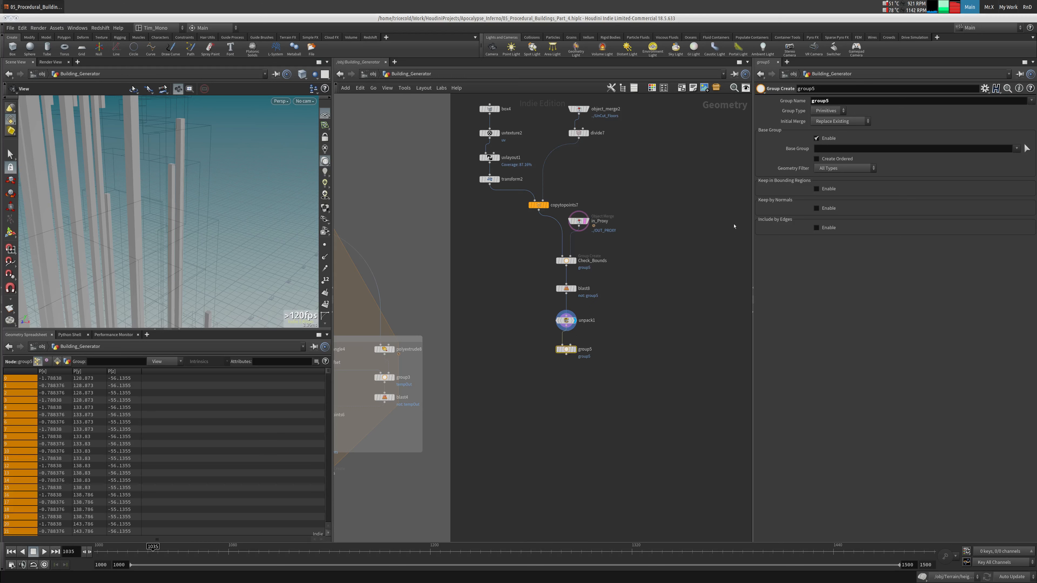
pyautogui.doubleClick(842, 102)
pyautogui.write('columns')
pyautogui.press('Return')
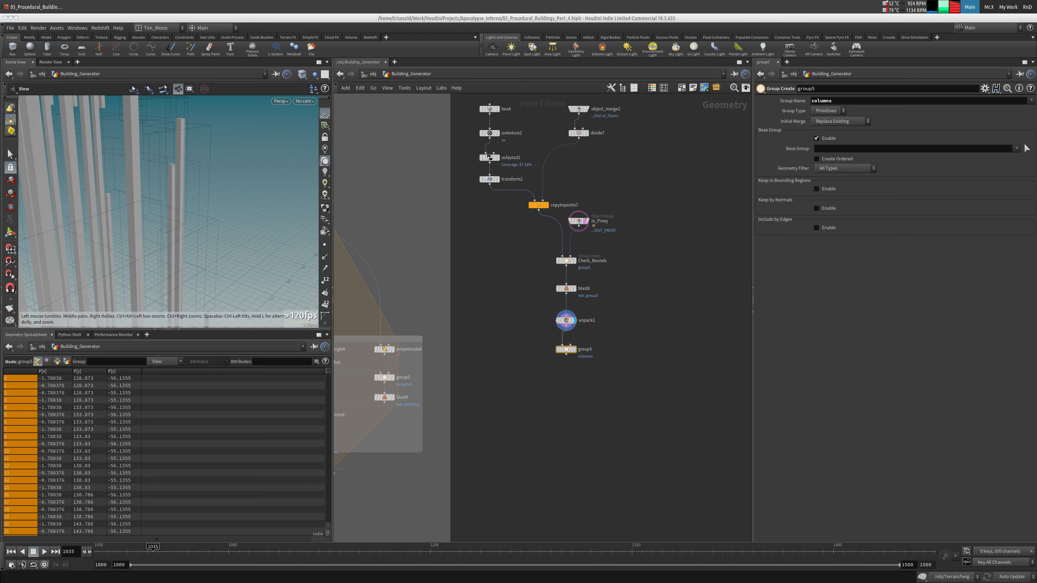
# Copy the id_Lights attribute node from the office lights branch and paste it below the columns group node
pyautogui.moveTo(377, 469); pyautogui.dragTo(620, 326, button='middle')
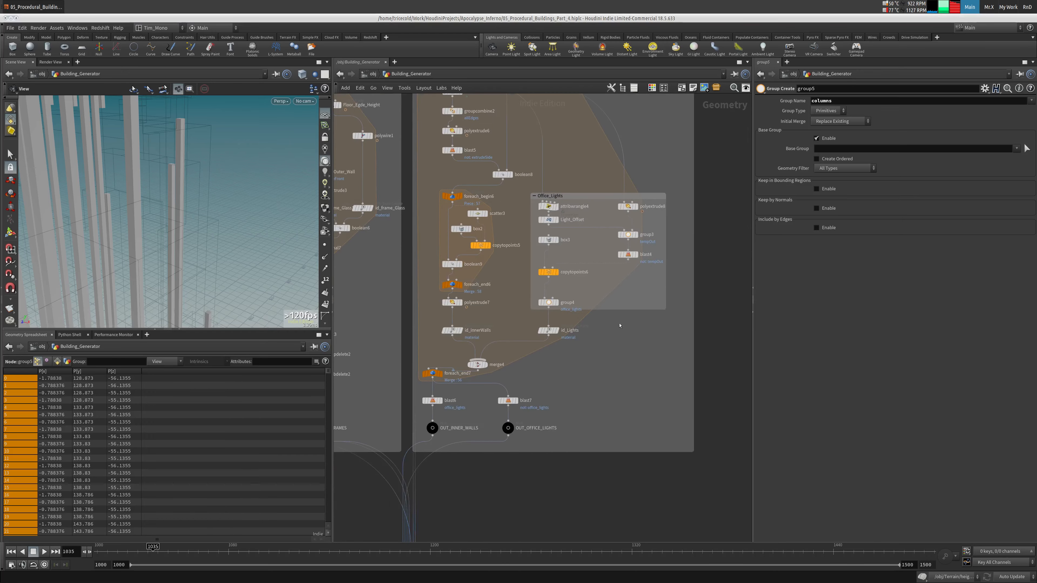
pyautogui.moveTo(527, 329); pyautogui.dragTo(563, 345)
pyautogui.hotkey('ctrl', 'c')
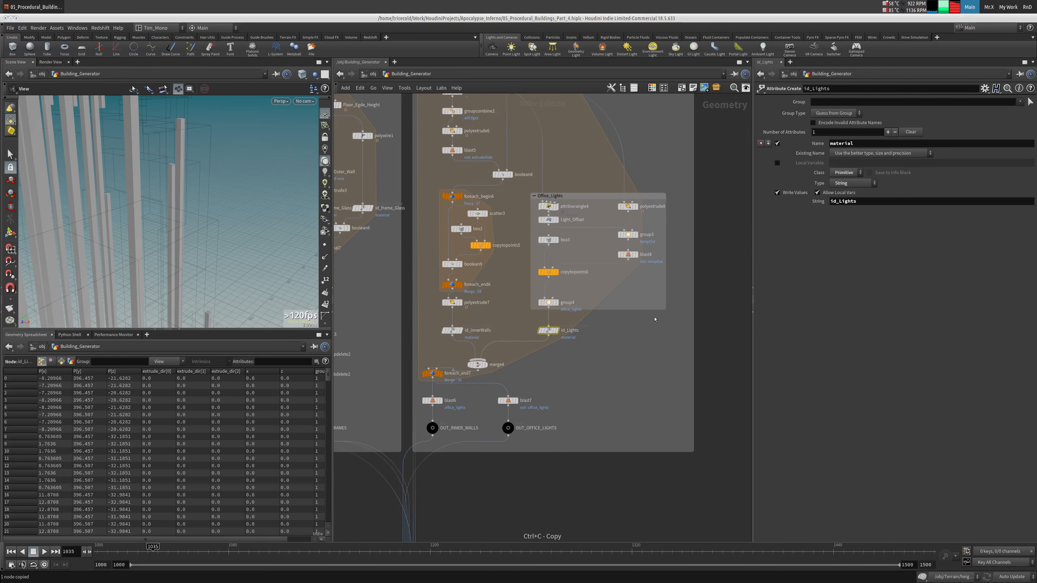
pyautogui.moveTo(670, 304); pyautogui.dragTo(409, 399, button='middle')
pyautogui.hotkey('ctrl', 'v')
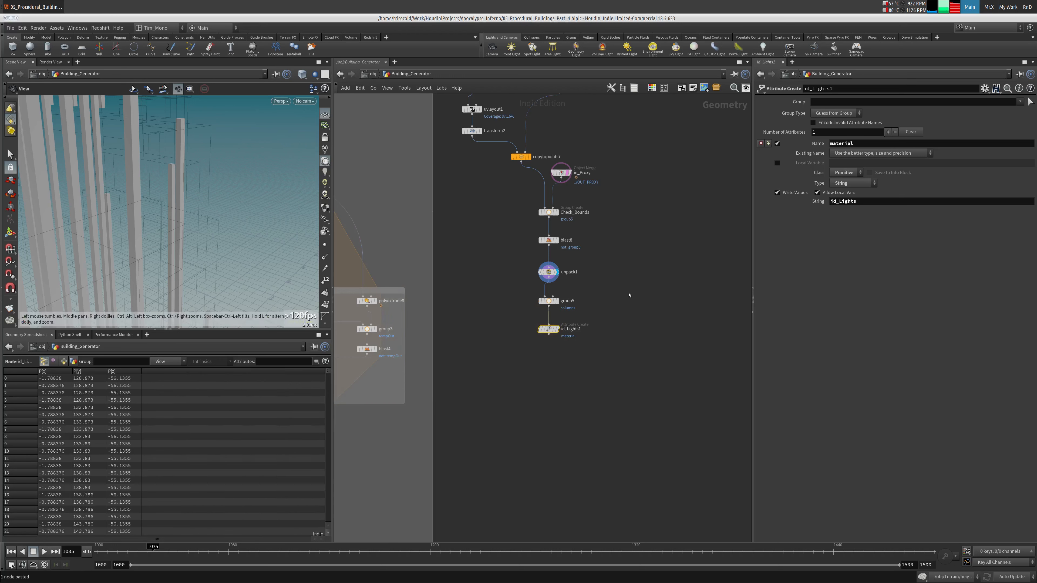
# Set the pasted node's material string to id_concrete and rename the node id_Concrete
pyautogui.moveTo(838, 202); pyautogui.dragTo(885, 200)
pyautogui.write('concrete')
pyautogui.press('Return')
pyautogui.moveTo(830, 88); pyautogui.dragTo(811, 89)
pyautogui.write('Concrete')
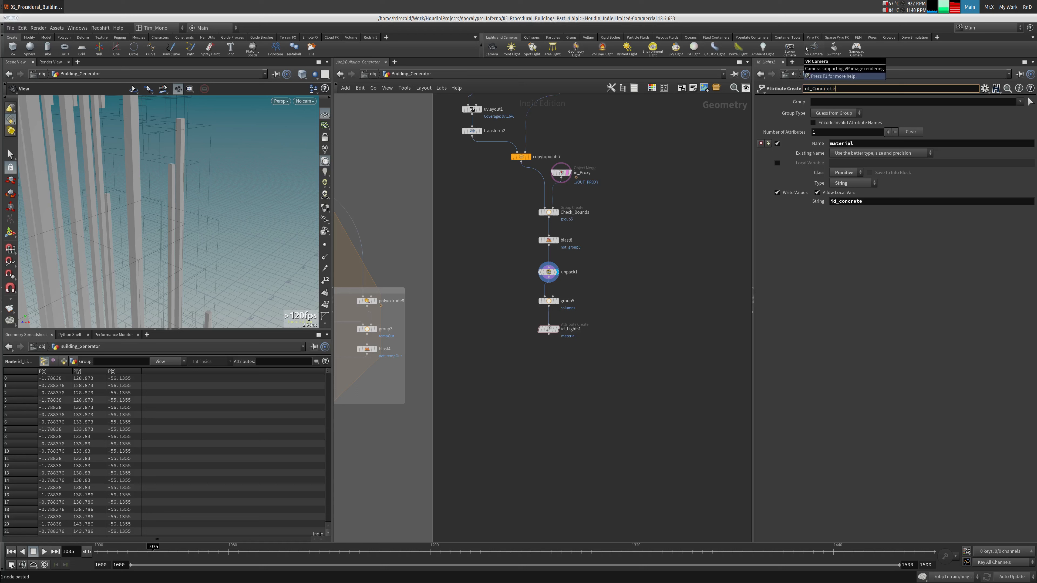
pyautogui.press('Return')
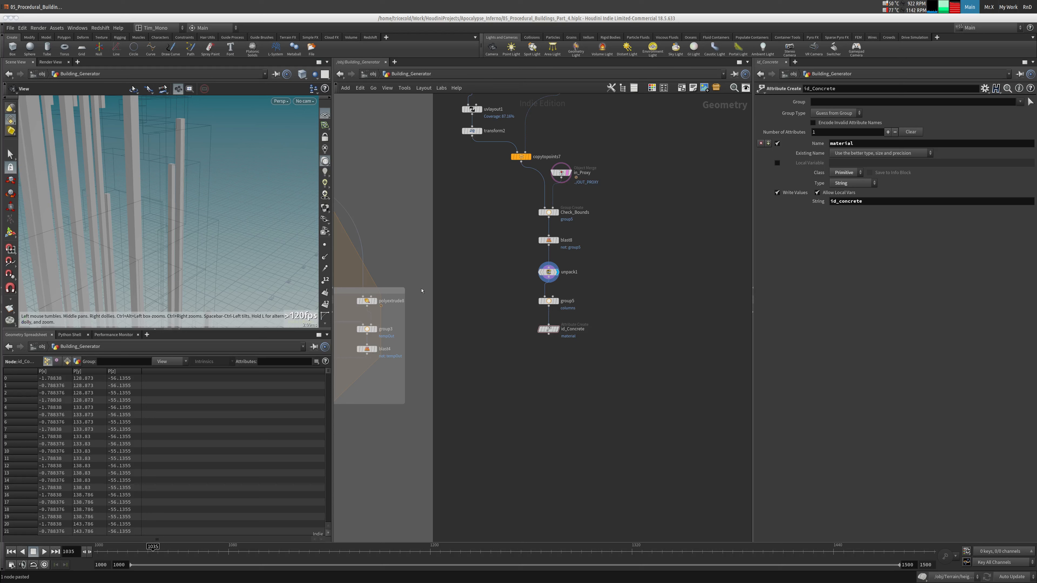
pyautogui.middleClick(549, 329)
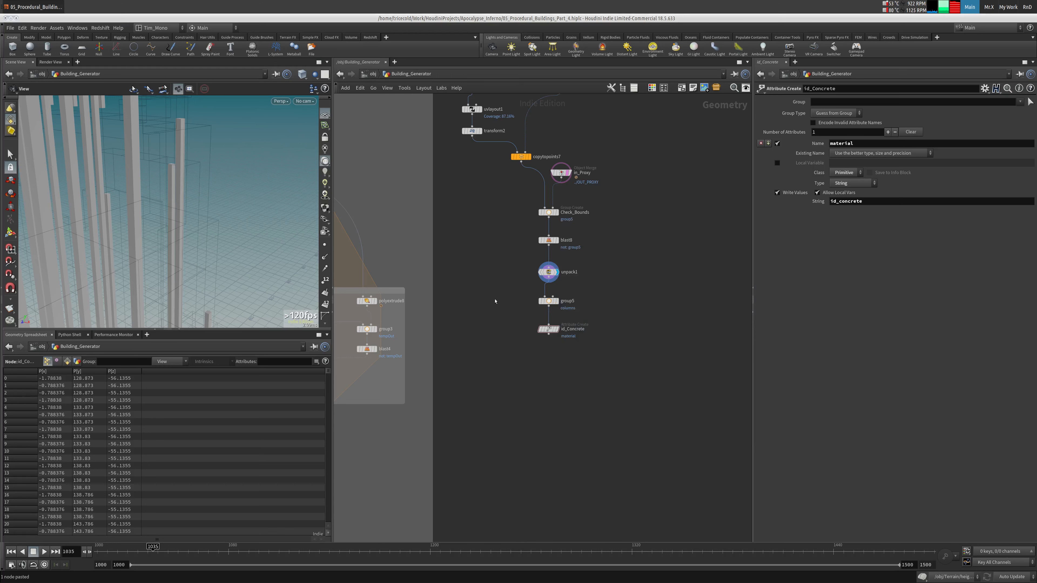
pyautogui.moveTo(495, 301); pyautogui.dragTo(481, 258, button='middle')
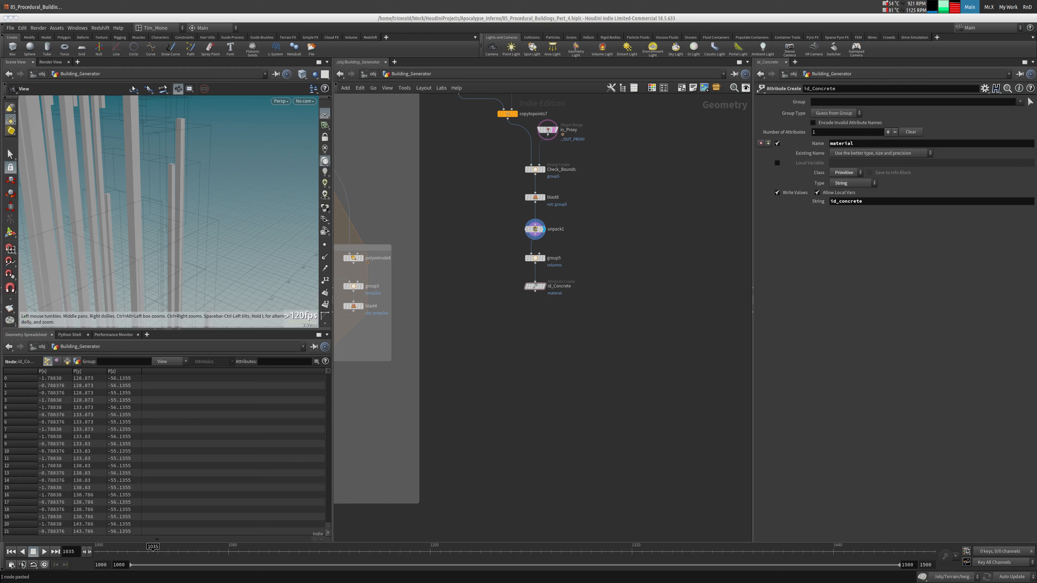
# Move the in_Proxy node slightly away from the column node chain and check the columns in the viewport
pyautogui.moveTo(216, 189); pyautogui.dragTo(179, 241)
pyautogui.moveTo(503, 254); pyautogui.dragTo(452, 322, button='middle')
pyautogui.moveTo(501, 200); pyautogui.dragTo(519, 201)
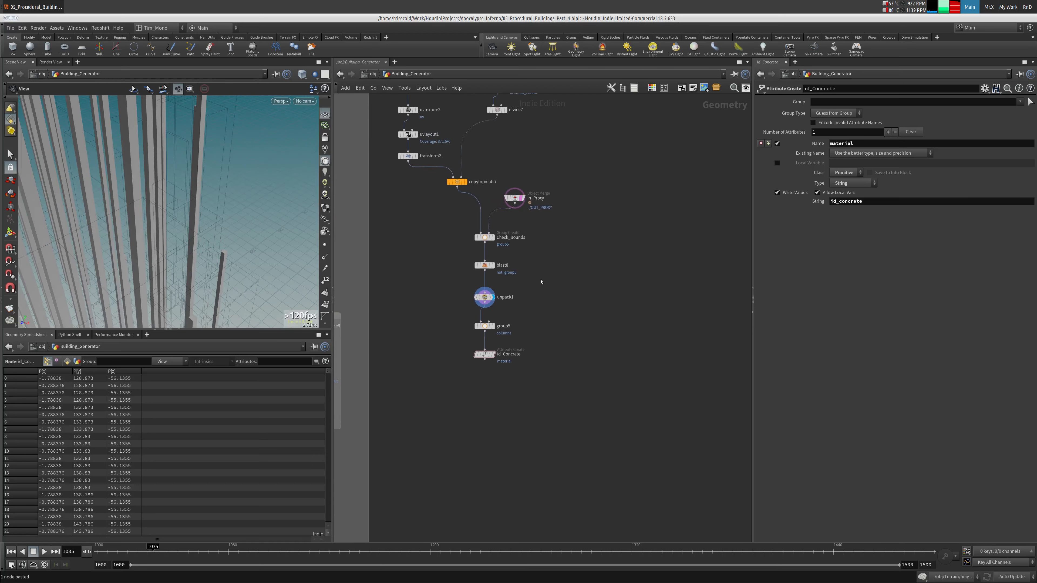
pyautogui.moveTo(542, 282); pyautogui.dragTo(527, 254, button='middle')
pyautogui.moveTo(449, 119); pyautogui.dragTo(446, 141, button='middle')
pyautogui.moveTo(189, 180); pyautogui.dragTo(206, 141)
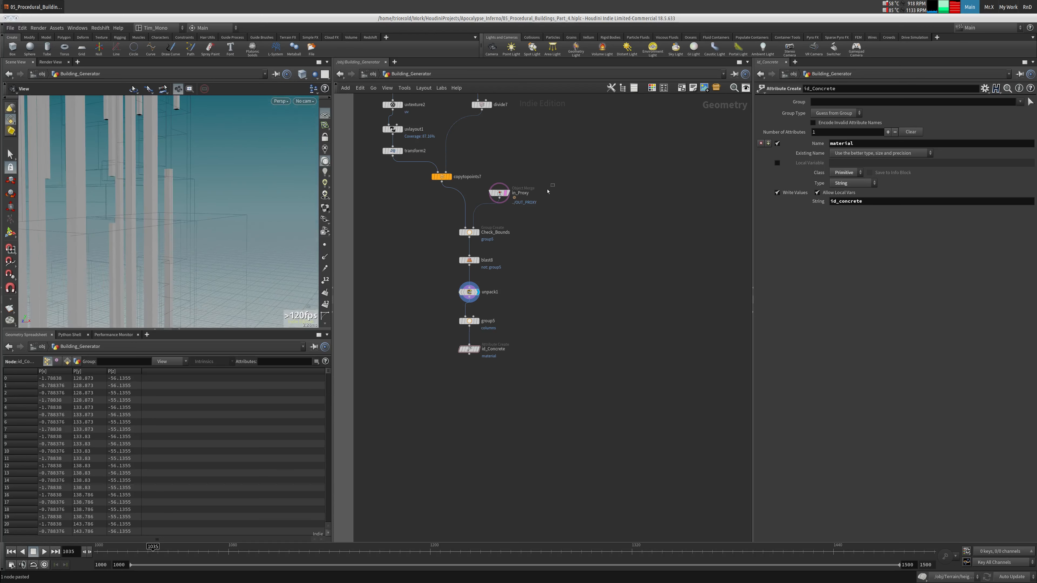
# Add a Boolean node beneath the column chain, beside the id_Concrete node
pyautogui.moveTo(553, 185); pyautogui.dragTo(450, 255)
pyautogui.moveTo(420, 332); pyautogui.dragTo(394, 277, button='middle')
pyautogui.press('Tab')
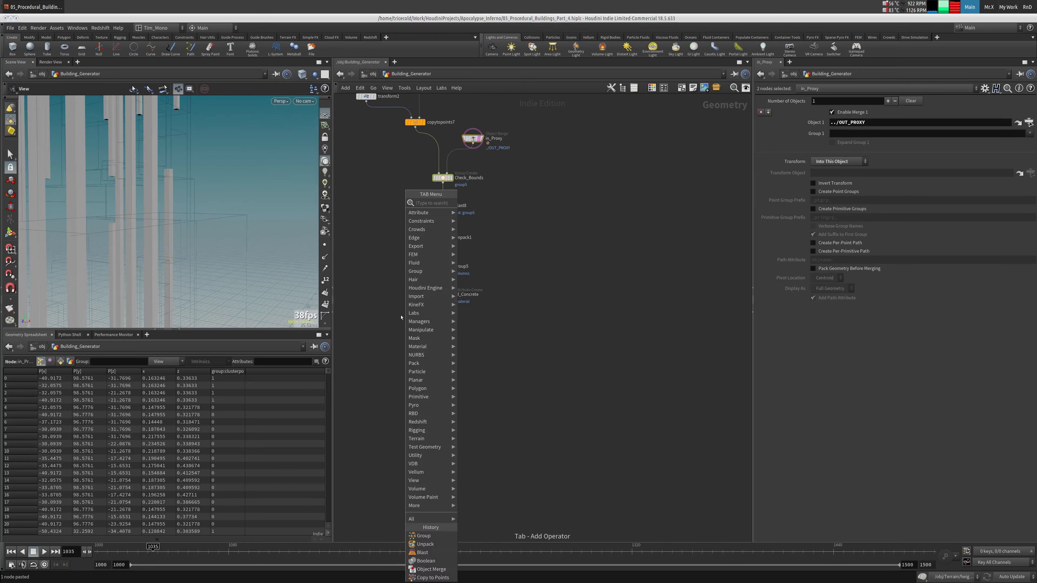
pyautogui.press('Escape')
pyautogui.press('Tab')
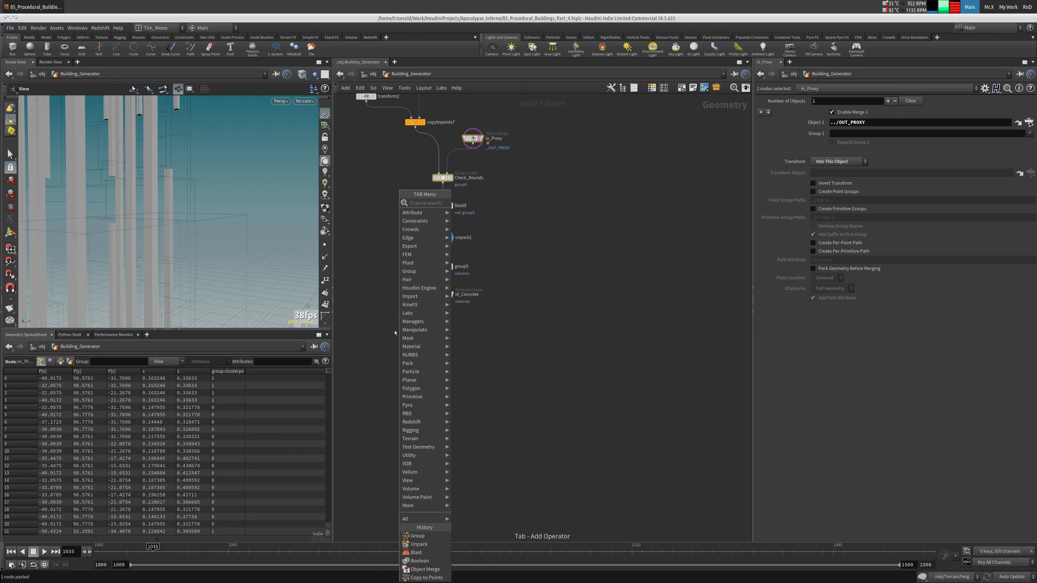
pyautogui.write('bool')
pyautogui.click(470, 203)
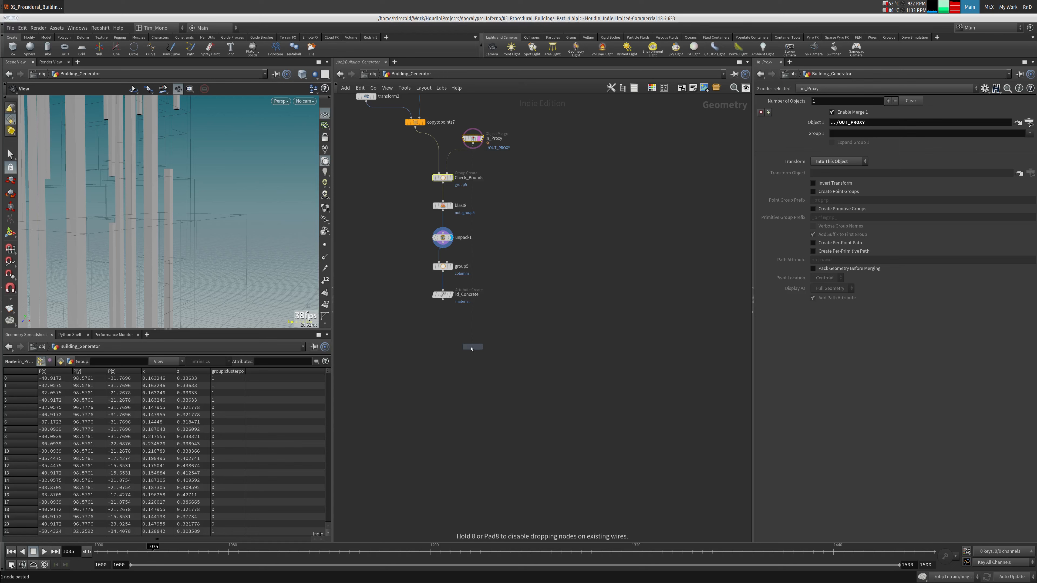
pyautogui.click(476, 347)
# Add a second Unpack node, wire id_Concrete into it, and display it
pyautogui.press('Tab')
pyautogui.write('un')
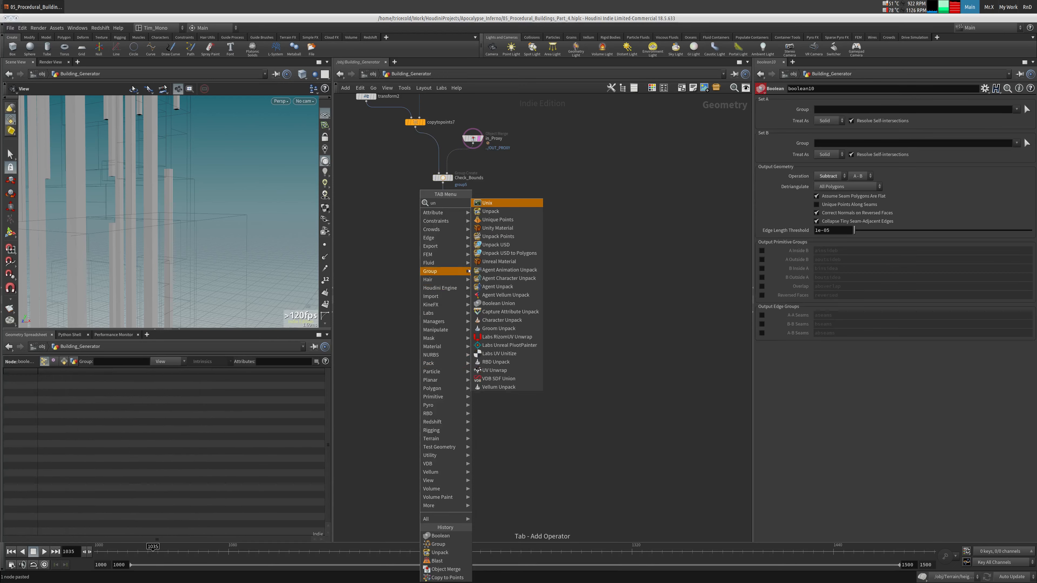
pyautogui.click(479, 212)
pyautogui.click(416, 356)
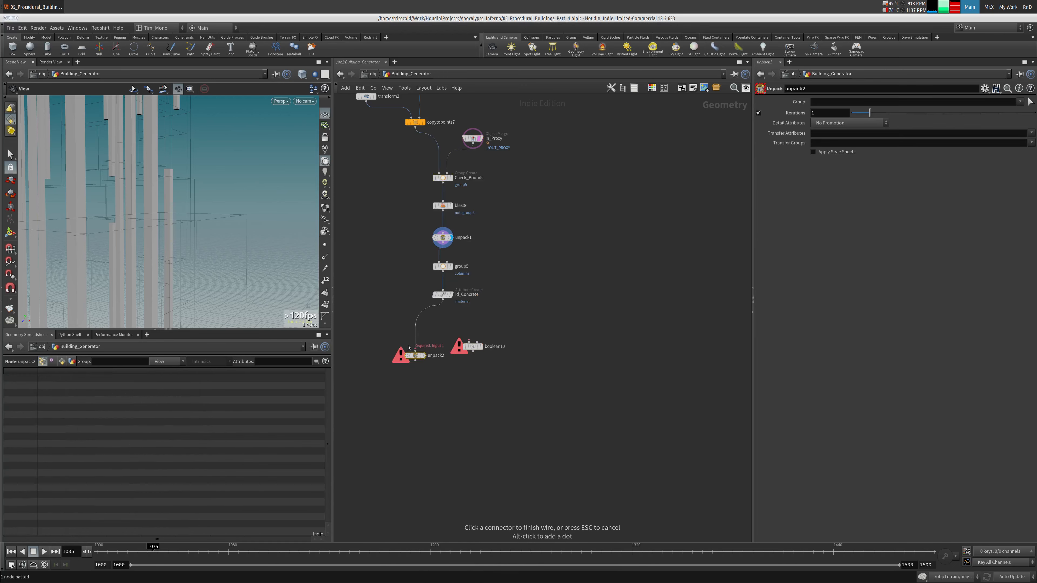
pyautogui.moveTo(443, 301); pyautogui.dragTo(415, 351)
pyautogui.click(423, 356)
# Detach id_Concrete and group5 from the chain and wire unpack1 into the first input of boolean10
pyautogui.moveTo(445, 294); pyautogui.dragTo(501, 295)
pyautogui.moveTo(454, 265); pyautogui.dragTo(512, 272)
pyautogui.click(469, 341)
pyautogui.click(413, 375)
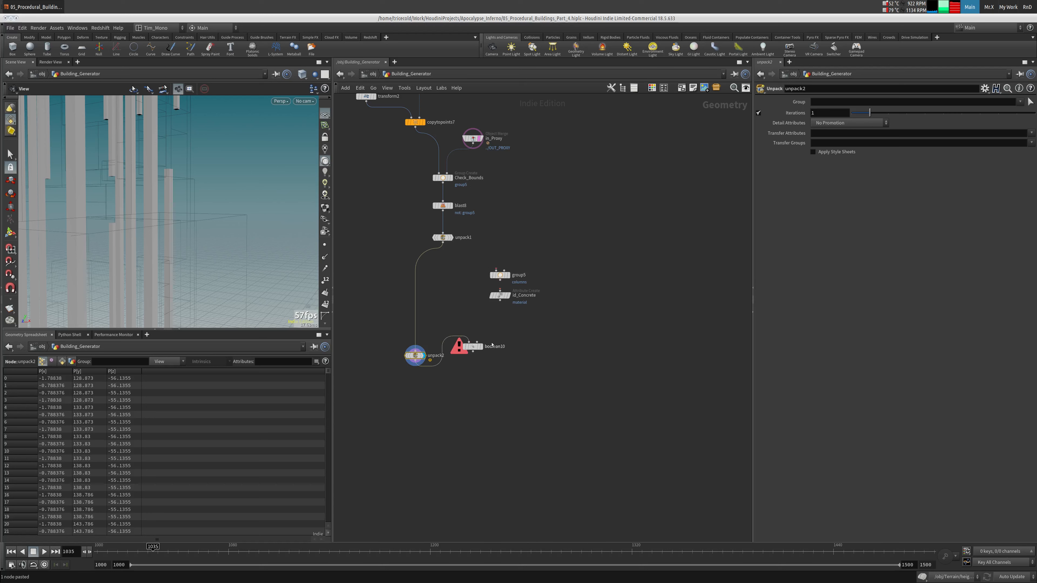
pyautogui.click(469, 341)
pyautogui.click(443, 242)
pyautogui.click(473, 347)
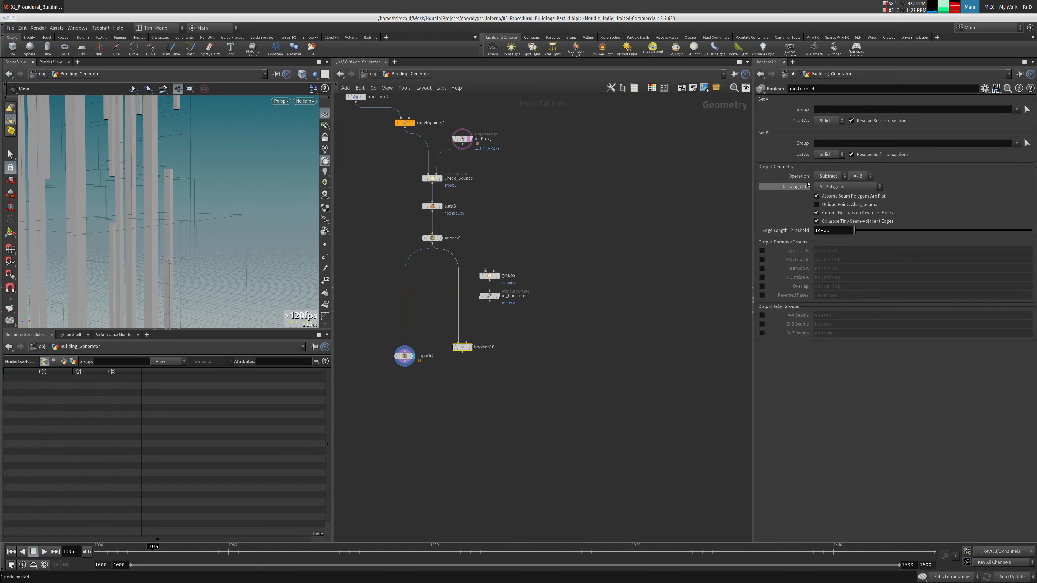
# Set the boolean10 operation to Intersect, connect in_Proxy as its second input, and display the node
pyautogui.click(829, 175)
pyautogui.click(829, 189)
pyautogui.click(466, 343)
pyautogui.click(469, 350)
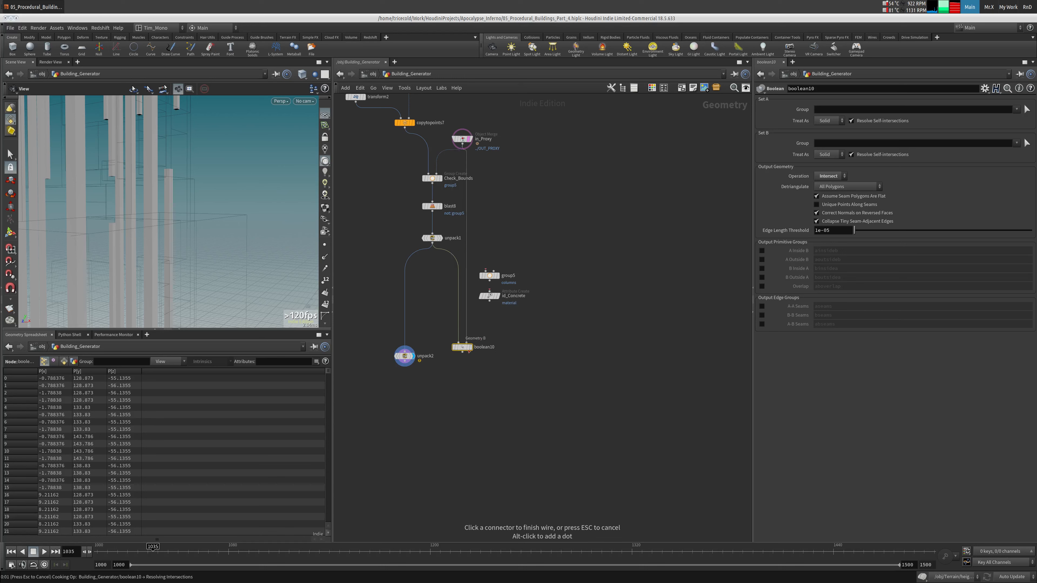
pyautogui.press('r')
# Delete the unpack2 node and move group5 and id_Concrete below boolean10
pyautogui.click(406, 356)
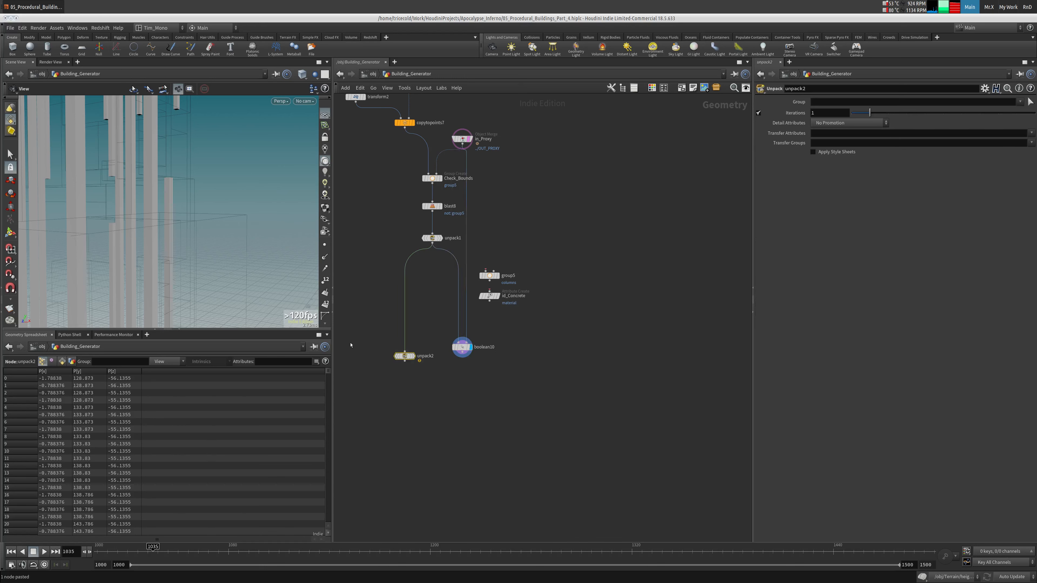
pyautogui.press('Delete')
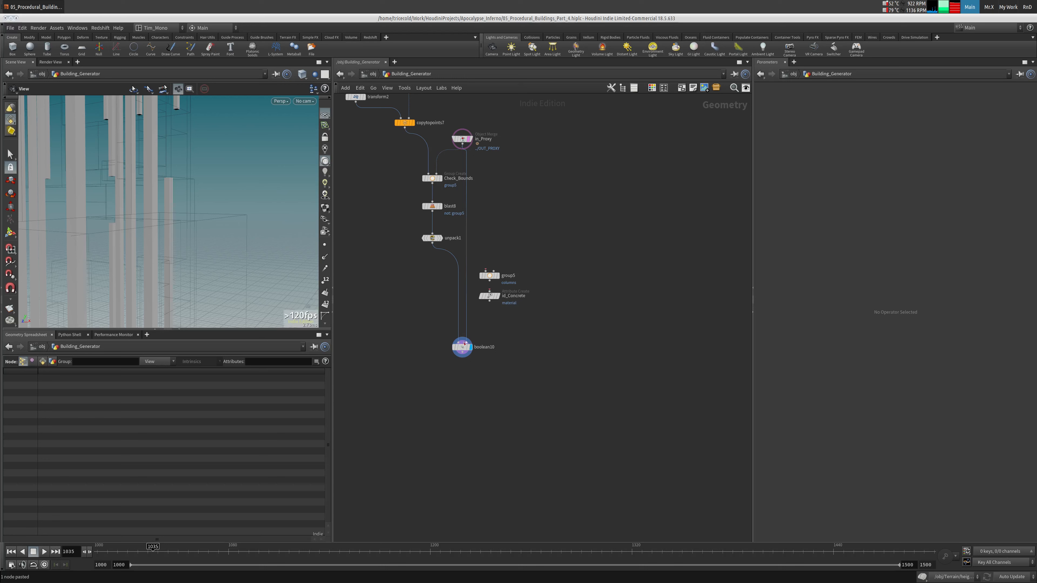
pyautogui.moveTo(480, 260); pyautogui.dragTo(542, 317)
pyautogui.moveTo(489, 275); pyautogui.dragTo(458, 381)
pyautogui.hotkey('shift', 'w')
pyautogui.hotkey('shift', 'w')
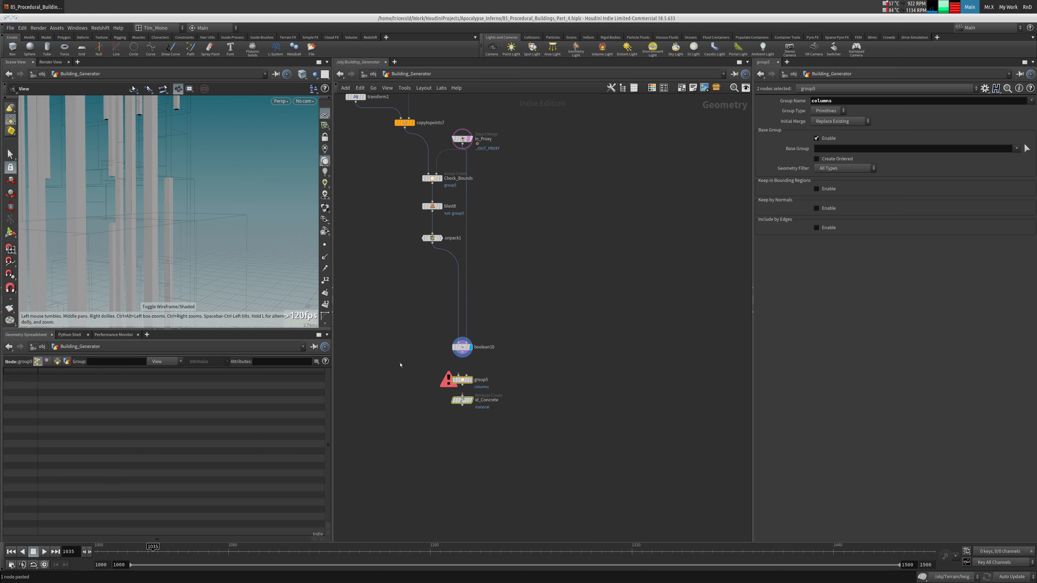
pyautogui.click(400, 365)
# Wire boolean10 into group5 and group5 into id_Concrete
pyautogui.click(462, 352)
pyautogui.click(458, 375)
pyautogui.click(462, 385)
pyautogui.click(462, 395)
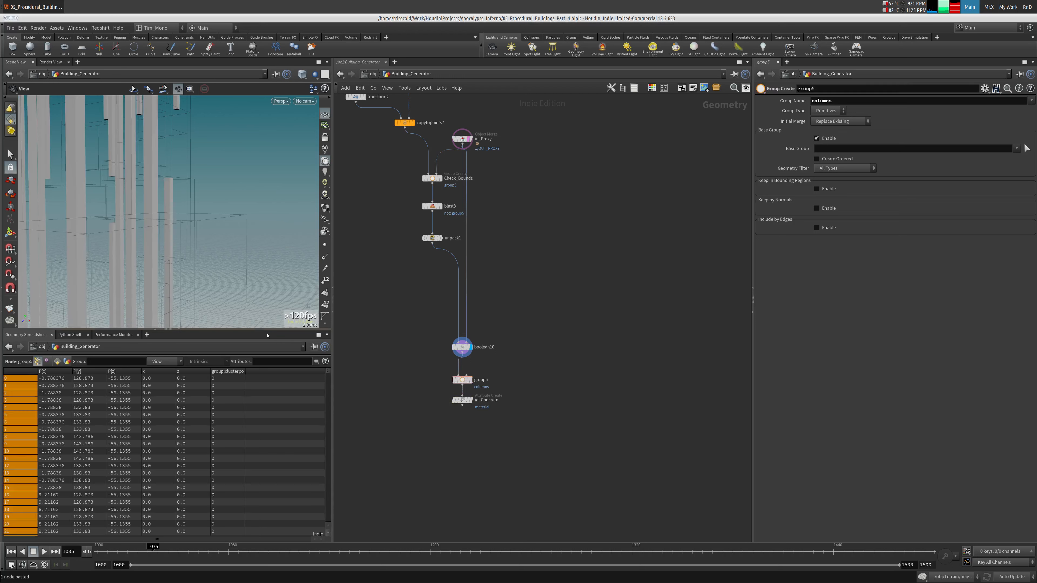
# Add a Null node after id_Concrete, display it, and rename it OUT_COLUMNS
pyautogui.press('Tab')
pyautogui.write('nu')
pyautogui.click(506, 203)
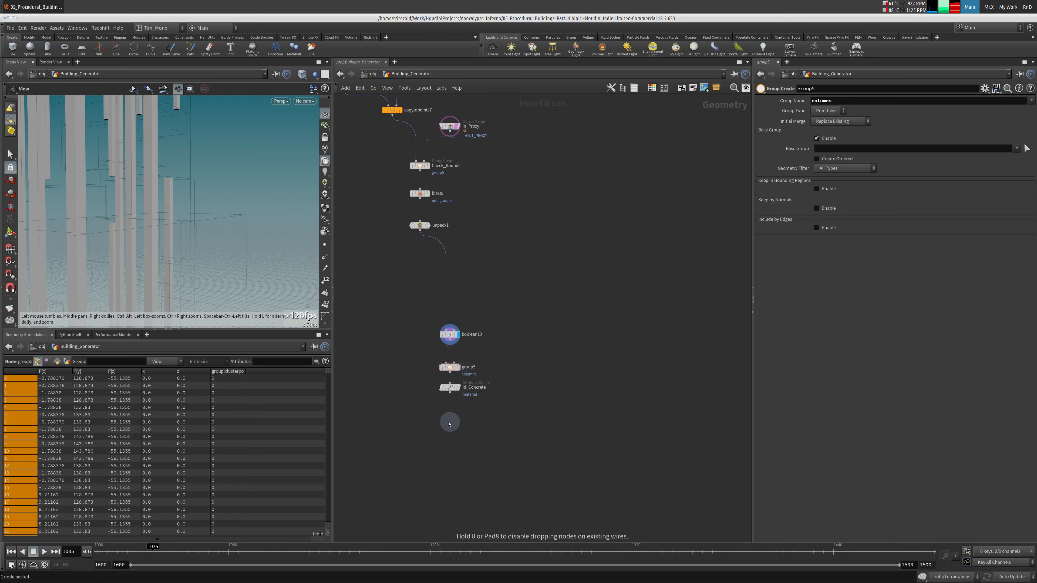
pyautogui.click(461, 421)
pyautogui.click(450, 415)
pyautogui.press('Escape')
pyautogui.click(458, 415)
pyautogui.click(463, 421)
pyautogui.doubleClick(463, 422)
pyautogui.write('OUT_COLUMNS')
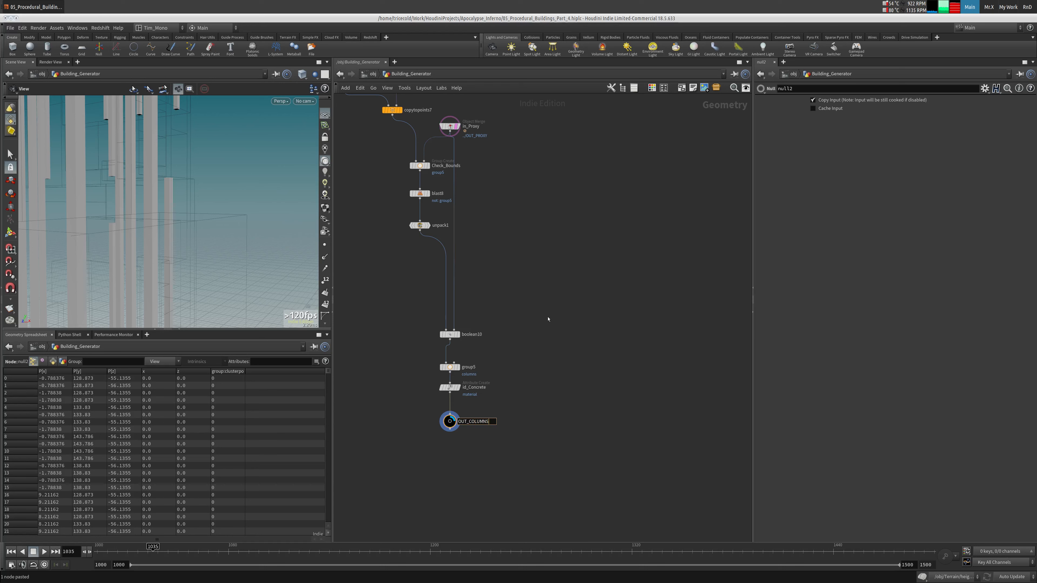
pyautogui.press('Return')
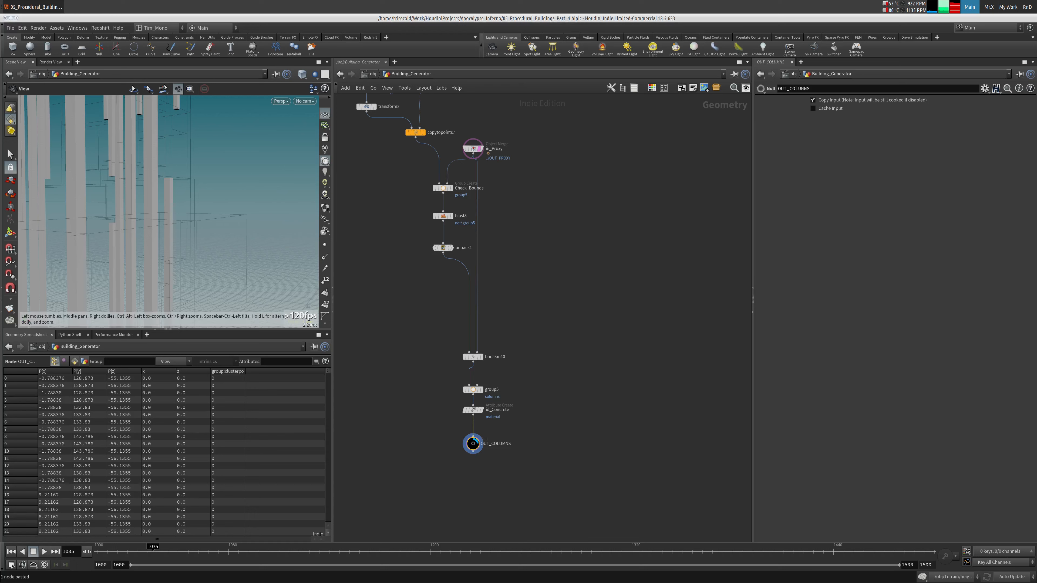
# Examine the uvtexture2 and uvlayout1 nodes of the beam box branch and the resulting columns
pyautogui.moveTo(368, 199); pyautogui.dragTo(429, 345, button='middle')
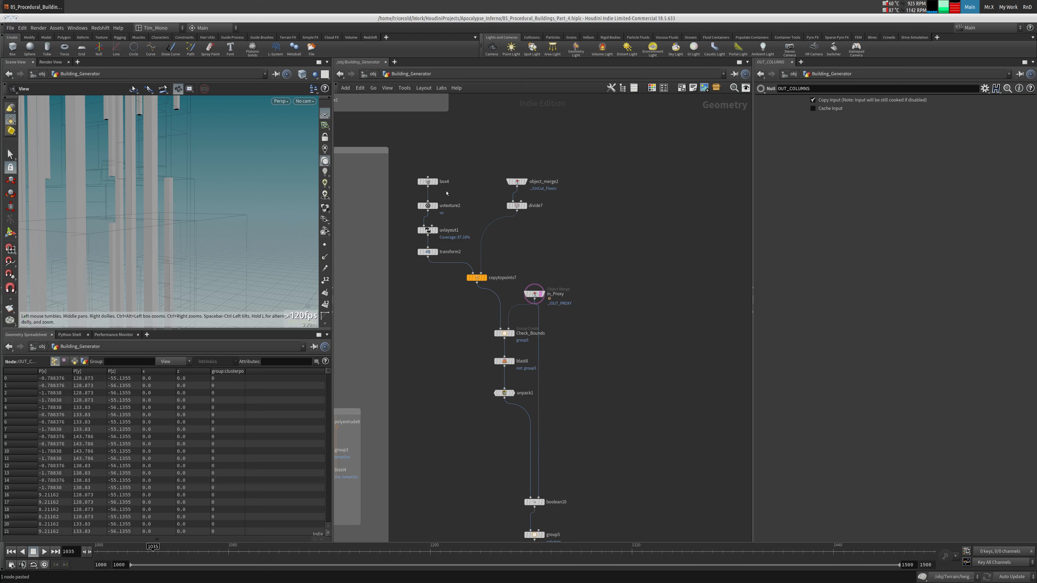
pyautogui.moveTo(466, 194); pyautogui.dragTo(398, 247)
pyautogui.moveTo(165, 118); pyautogui.dragTo(202, 102)
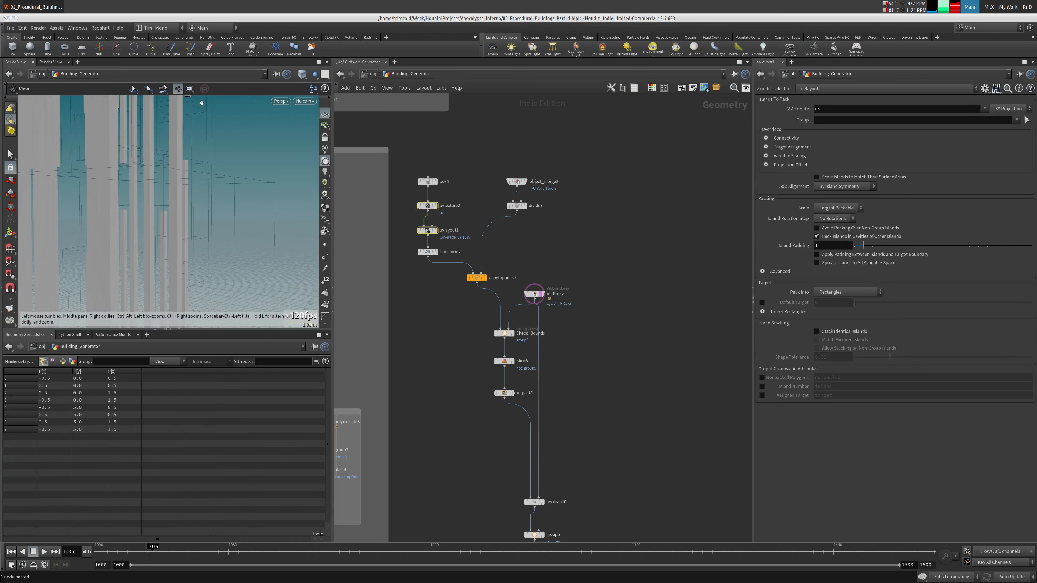
pyautogui.moveTo(420, 337); pyautogui.dragTo(400, 173, button='middle')
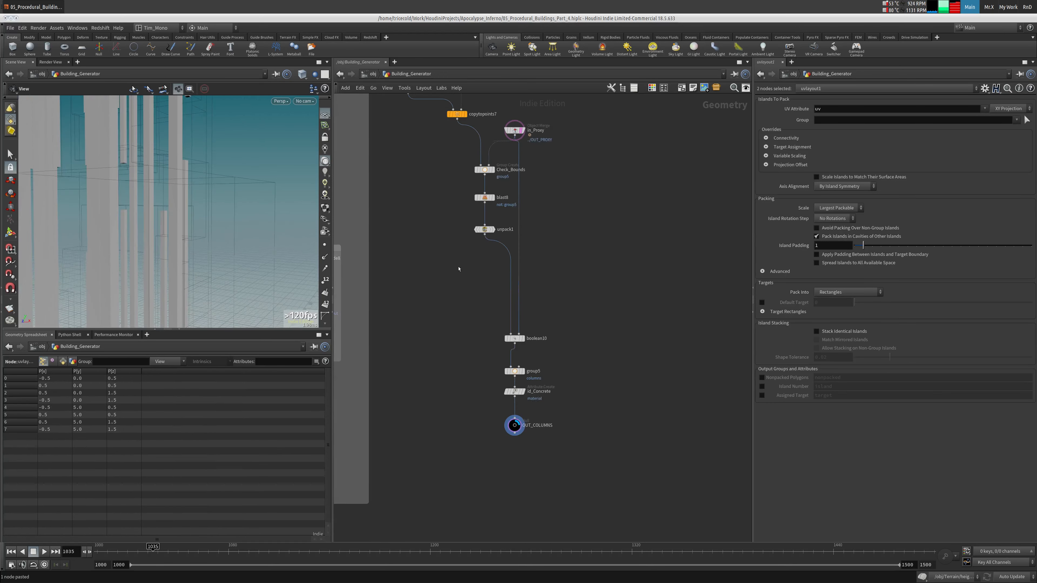
# Move the Check_Bounds, blast8 and unpack1 nodes together farther away from the in_Proxy wire
pyautogui.moveTo(458, 269); pyautogui.dragTo(439, 265, button='middle')
pyautogui.moveTo(445, 151); pyautogui.dragTo(483, 253)
pyautogui.moveTo(468, 168); pyautogui.dragTo(441, 170)
pyautogui.moveTo(434, 277); pyautogui.dragTo(415, 186, button='middle')
pyautogui.scroll(4, 446, 181)
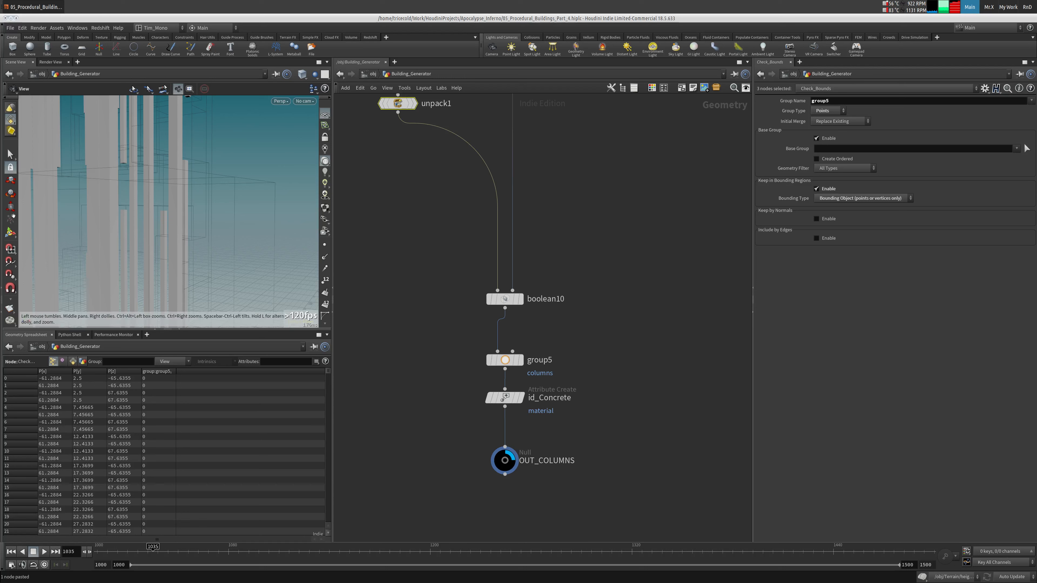
# Add a UV Flatten node below unpack1 and feed it from unpack1
pyautogui.moveTo(377, 225); pyautogui.dragTo(402, 282, button='middle')
pyautogui.press('Tab')
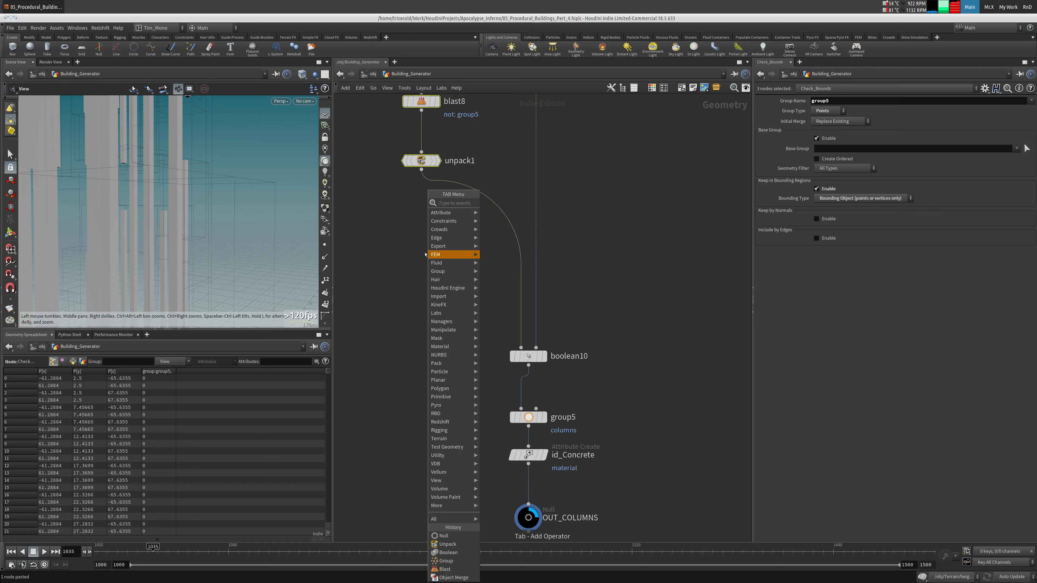
pyautogui.write('uvfl')
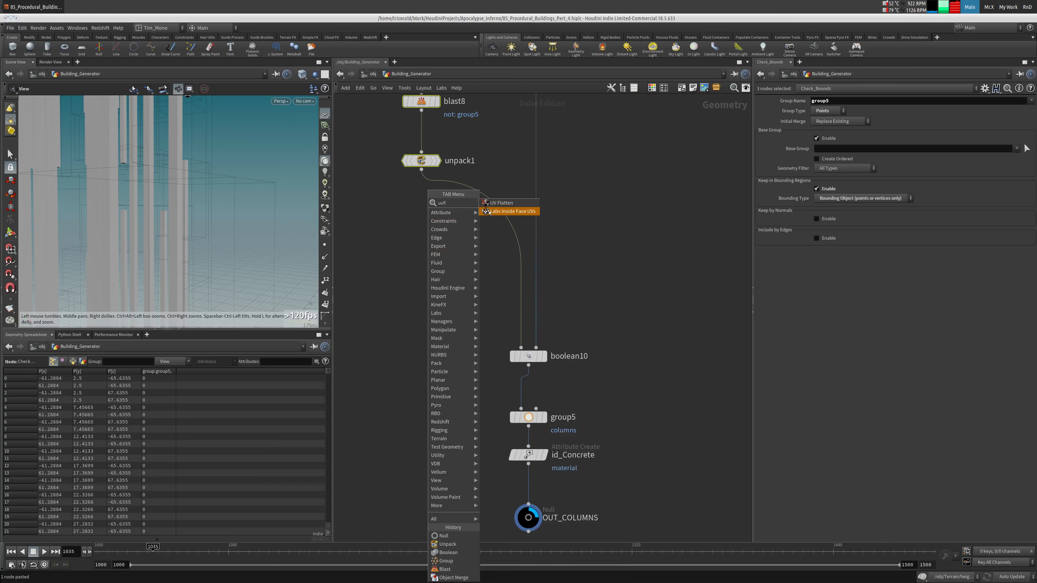
pyautogui.press('Return')
pyautogui.click(422, 224)
pyautogui.click(421, 171)
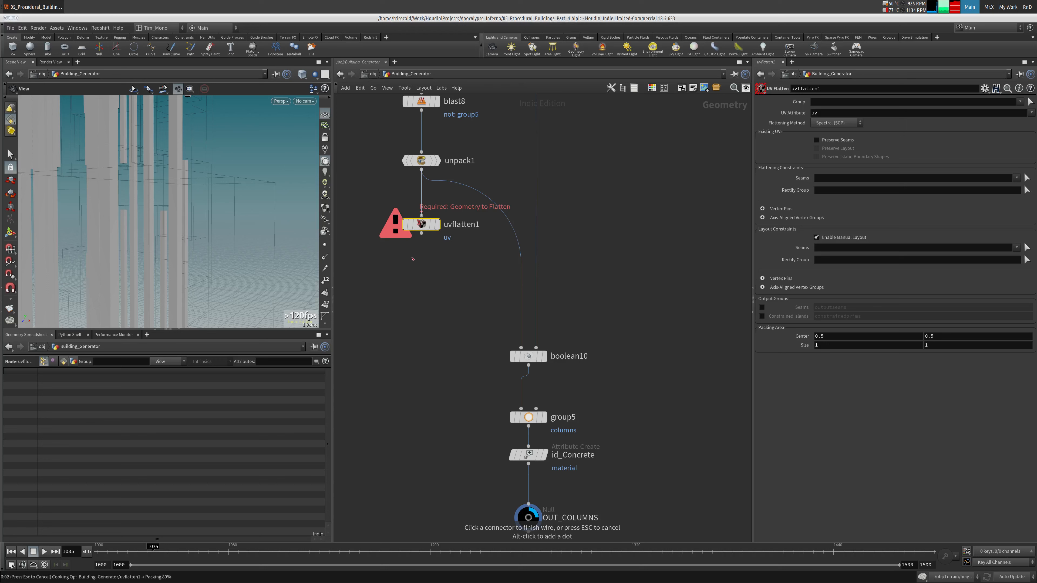
# Switch the viewport to the UV view and examine the flattened column UVs with wireframe shading toggled
pyautogui.click(281, 101)
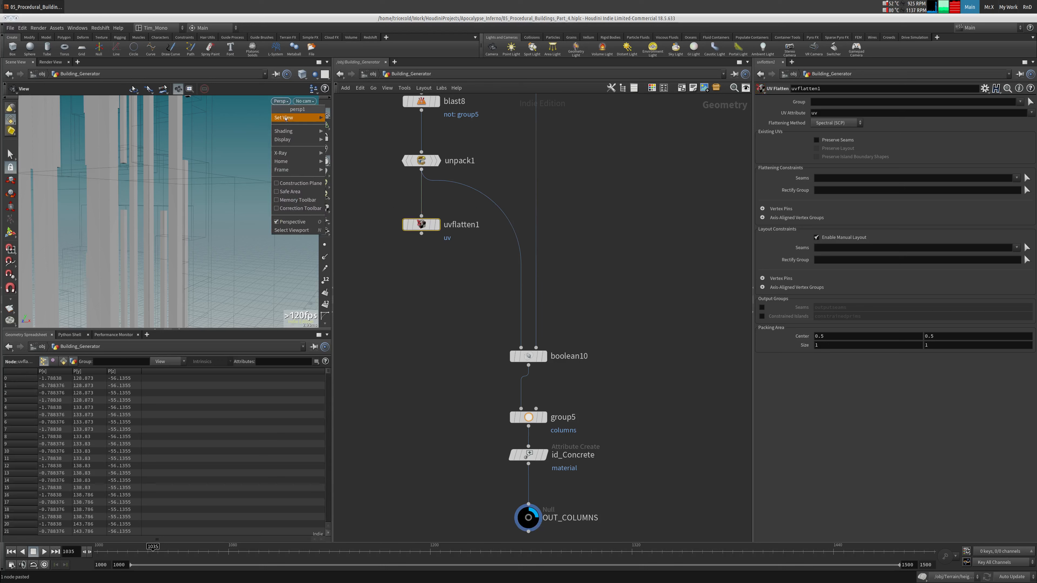
pyautogui.moveTo(294, 118)
pyautogui.click(359, 151)
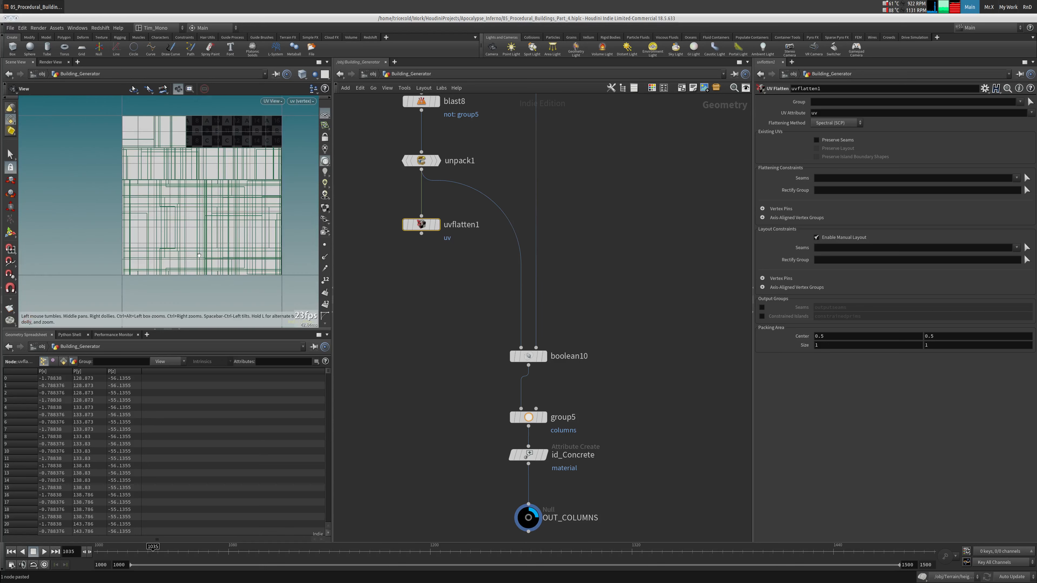
pyautogui.hotkey('shift', 'w')
pyautogui.hotkey('shift', 'w')
pyautogui.moveTo(226, 172); pyautogui.dragTo(226, 209, button='middle')
pyautogui.moveTo(227, 209)
pyautogui.mouseDown(button='right')
pyautogui.moveTo(292, 124)
pyautogui.moveTo(580, 78)
pyautogui.mouseUp(button='right')
pyautogui.moveTo(229, 128)
pyautogui.mouseDown(button='middle')
pyautogui.moveTo(213, 167)
pyautogui.moveTo(172, 102)
pyautogui.mouseUp(button='middle')
pyautogui.hotkey('shift', 'w')
pyautogui.hotkey('shift', 'w')
pyautogui.moveTo(172, 102); pyautogui.dragTo(151, 152, button='right')
# Add a UV Layout node after uvflatten1 and save the scene file
pyautogui.moveTo(477, 319); pyautogui.dragTo(472, 337, button='middle')
pyautogui.press('Tab')
pyautogui.write('u')
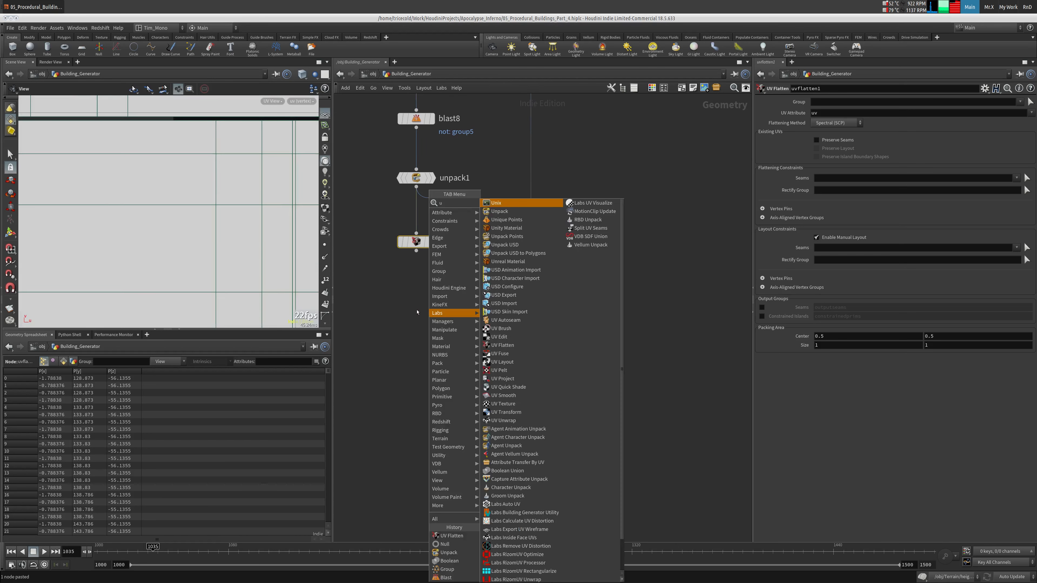
pyautogui.write('vl')
pyautogui.click(505, 203)
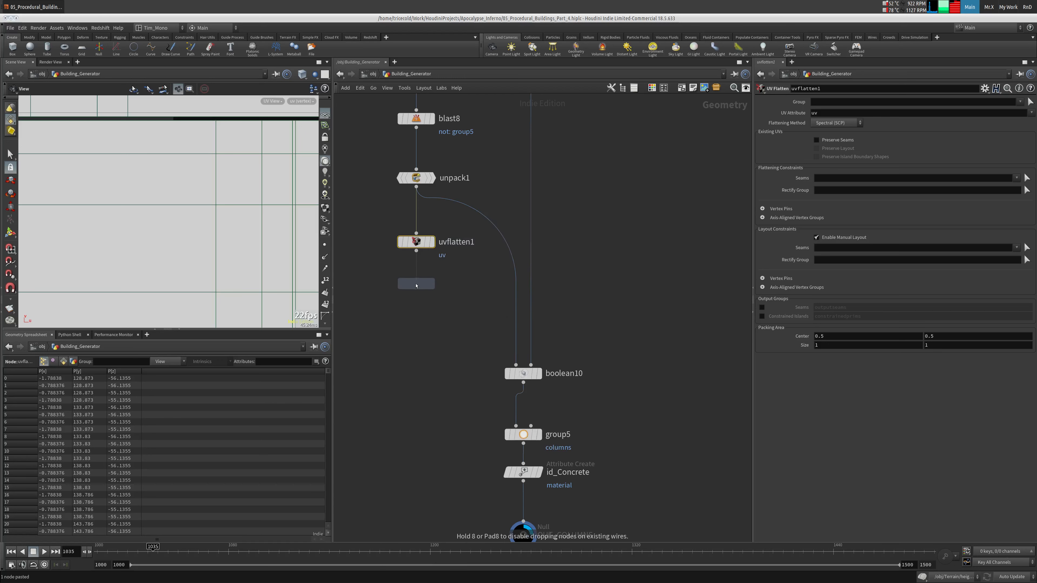
pyautogui.click(415, 284)
pyautogui.click(10, 28)
pyautogui.click(24, 76)
pyautogui.click(409, 272)
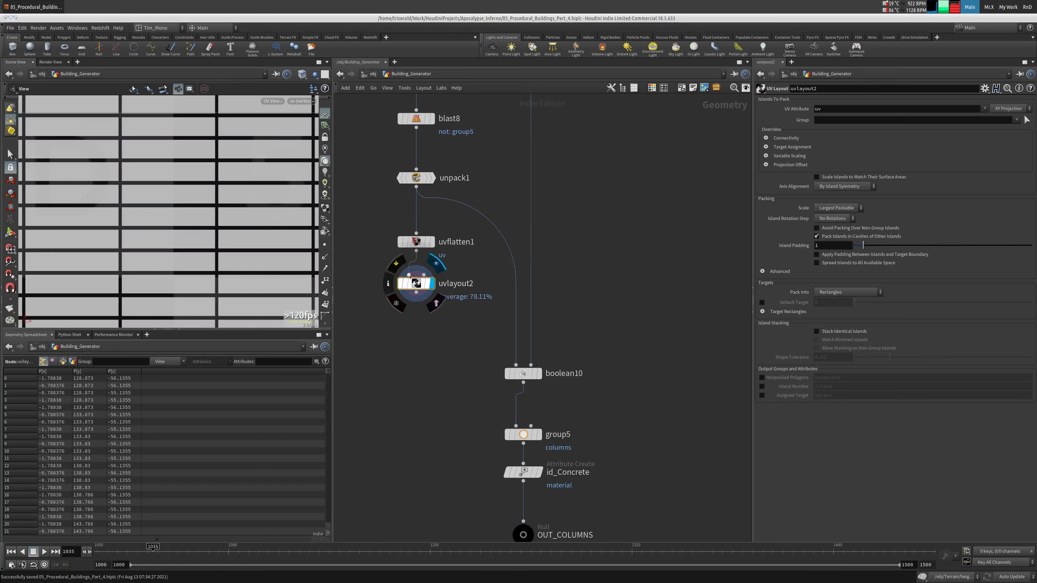
# Examine the packed column UV islands and their spacing, from the full tile down to individual islands
pyautogui.scroll(-8, 190, 190)
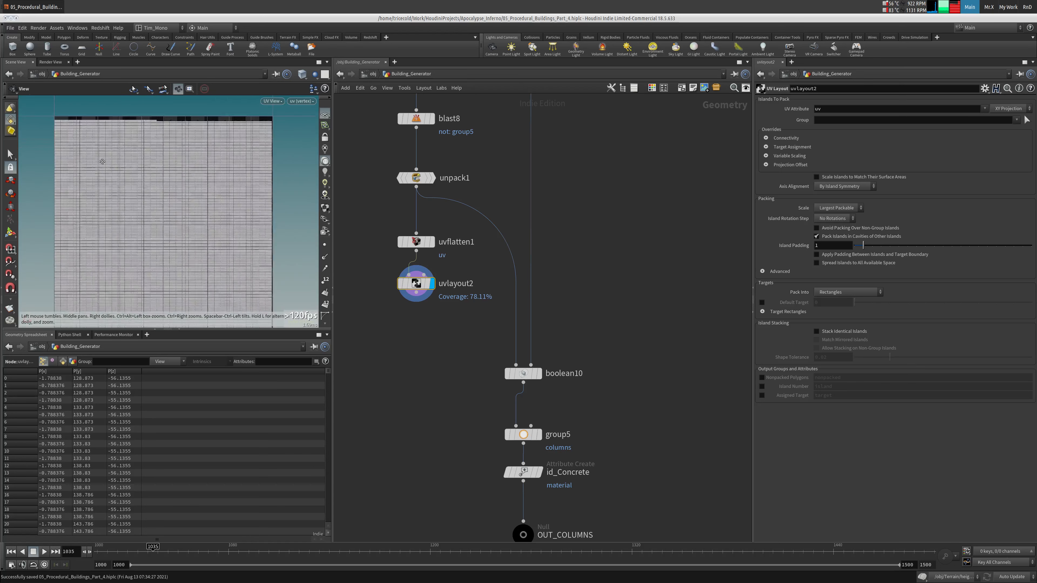
pyautogui.moveTo(132, 211); pyautogui.dragTo(142, 203, button='middle')
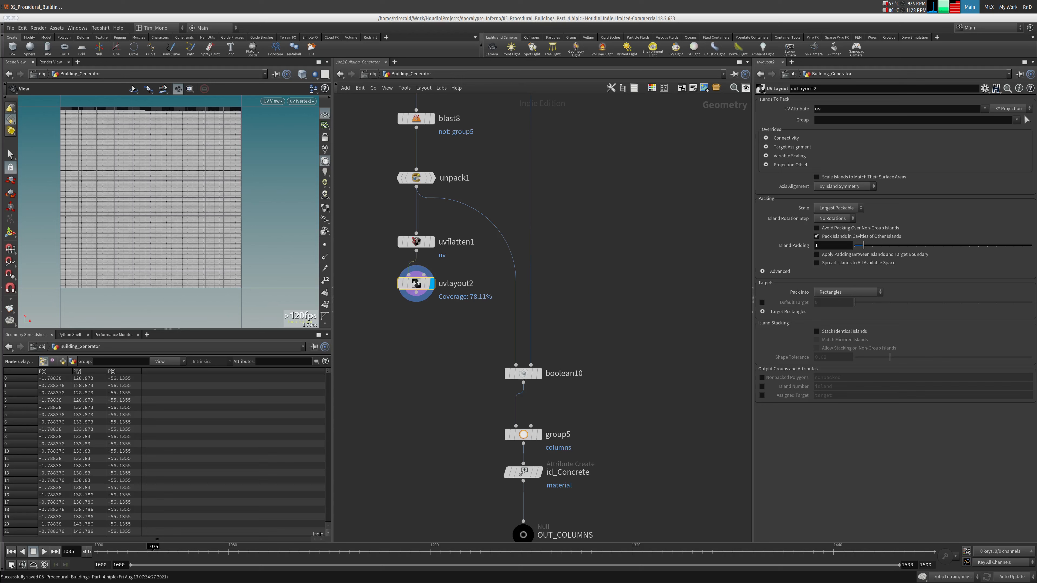
pyautogui.scroll(10, 164, 205)
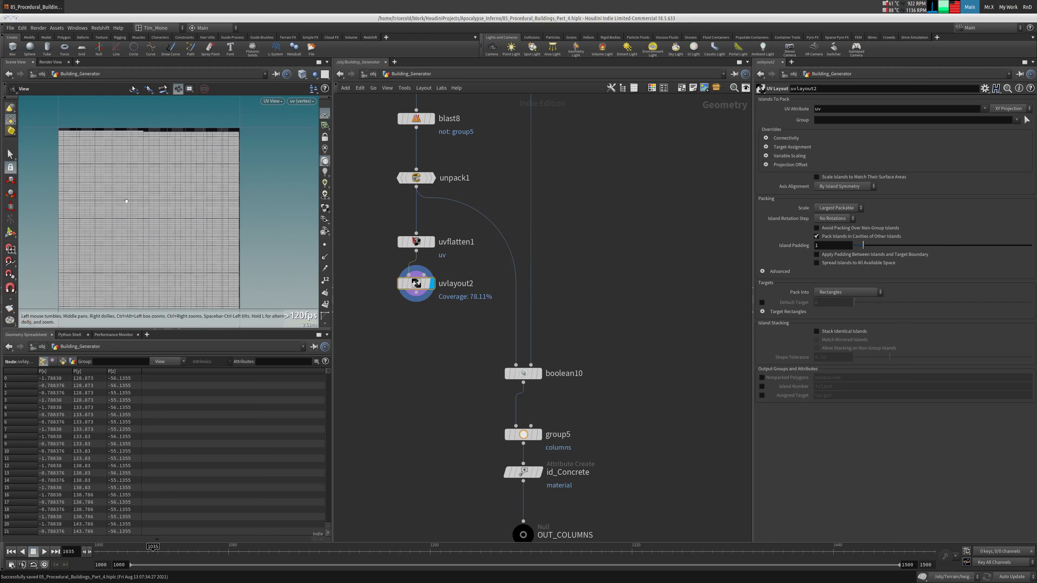
pyautogui.scroll(10, 168, 211)
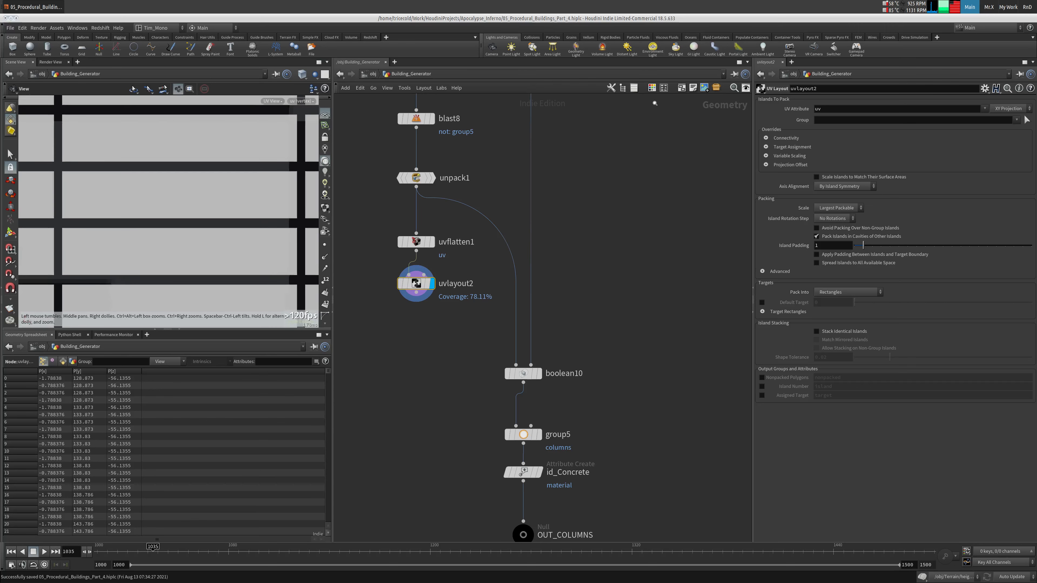
pyautogui.scroll(10, 209, 154)
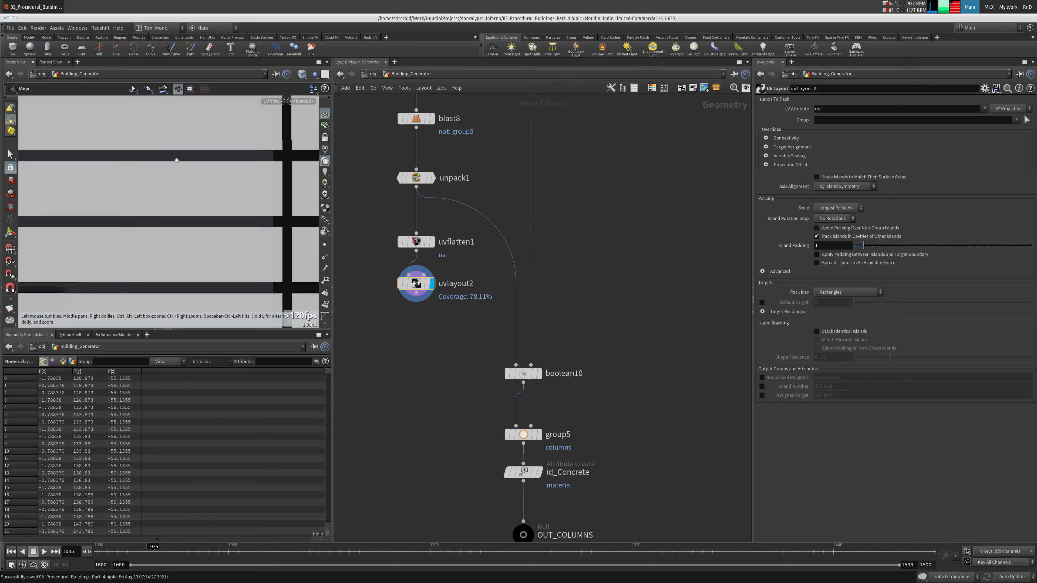
pyautogui.scroll(-10, 209, 154)
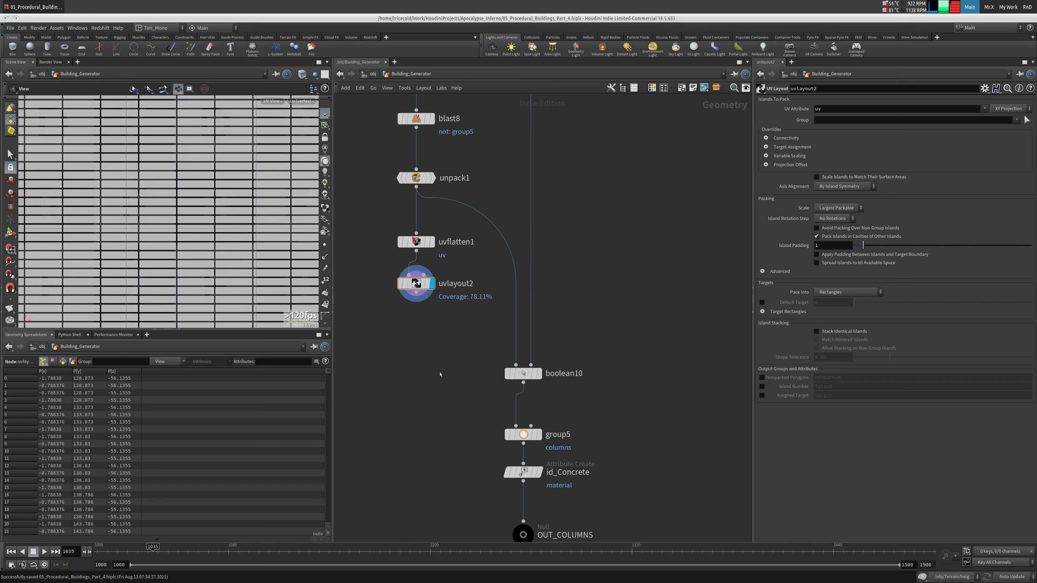
# Add a UV Transform node after uvlayout2 and display its result
pyautogui.press('Tab')
pyautogui.write('uvtr')
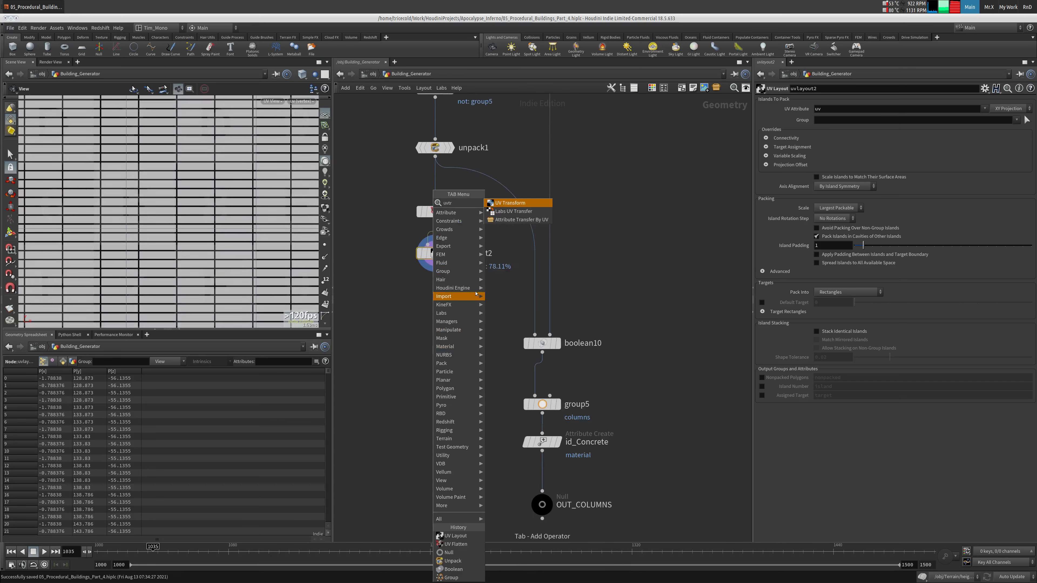
pyautogui.click(520, 203)
pyautogui.click(436, 293)
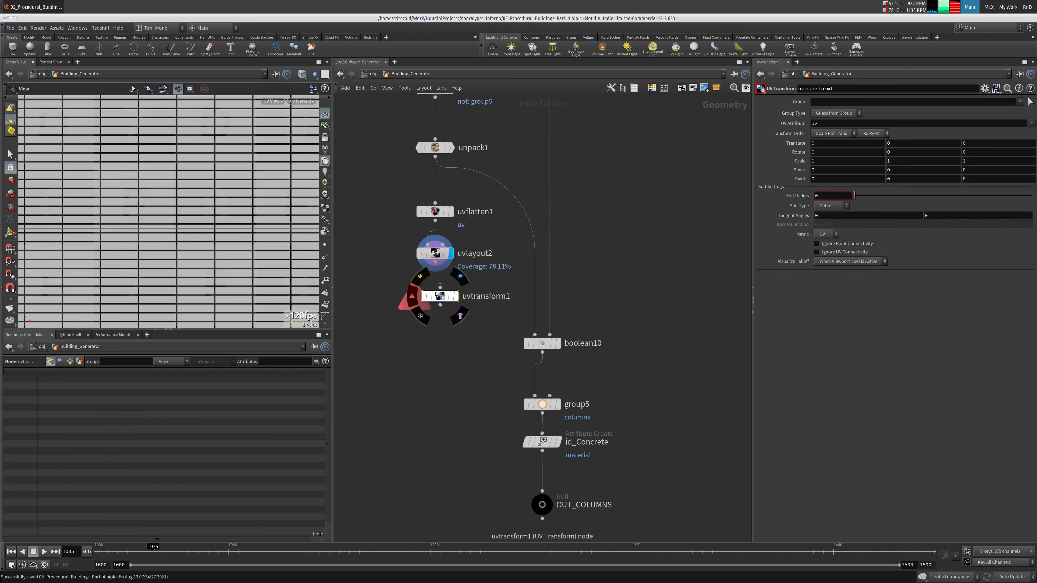
pyautogui.click(450, 294)
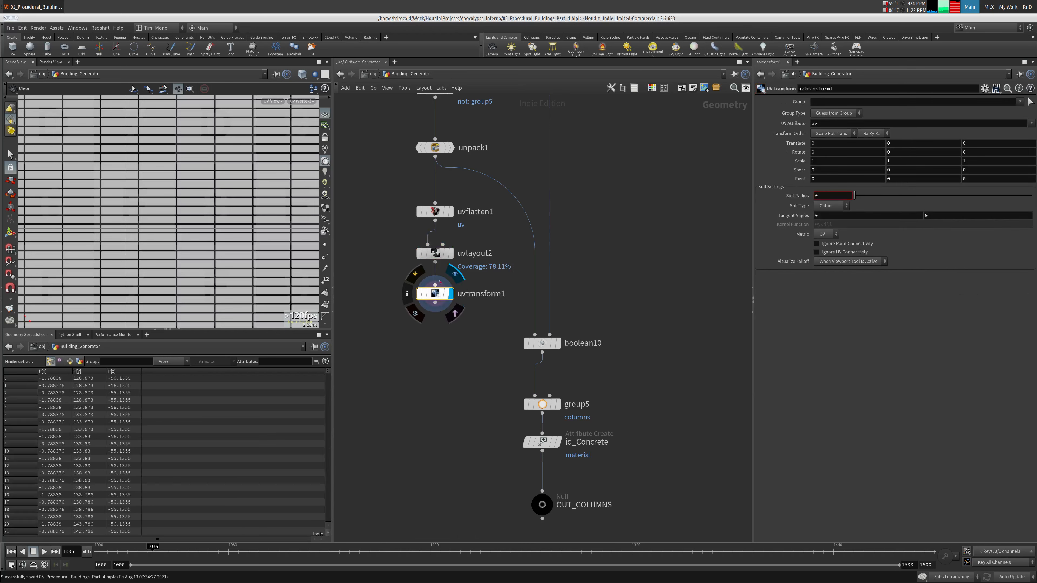
# Set the X translation of uvtransform1 to 2 and check the shifted column UV tile
pyautogui.click(838, 145)
pyautogui.write('2')
pyautogui.press('Return')
pyautogui.scroll(-3, 75, 254)
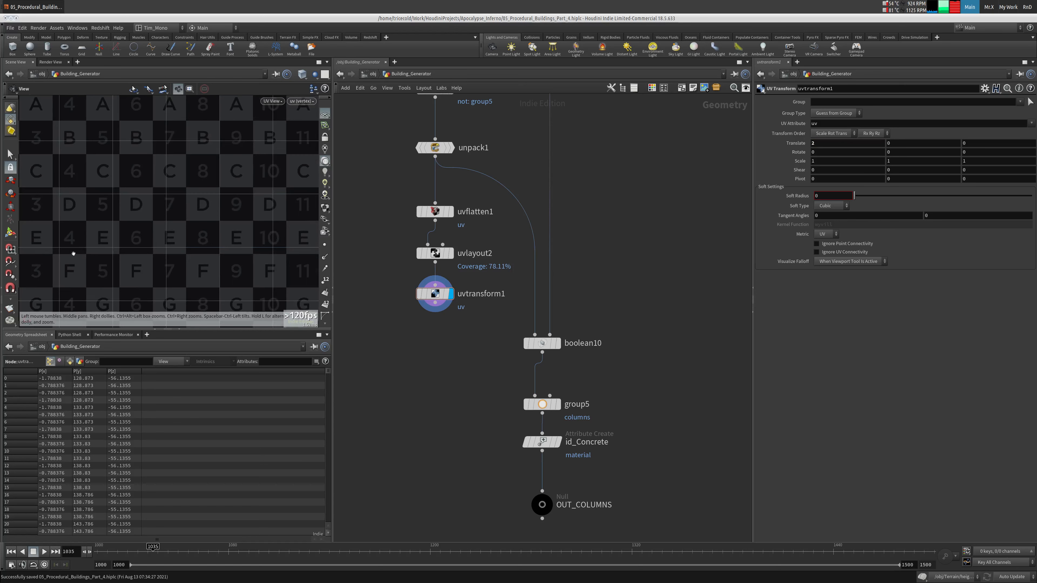
pyautogui.scroll(-6, 76, 254)
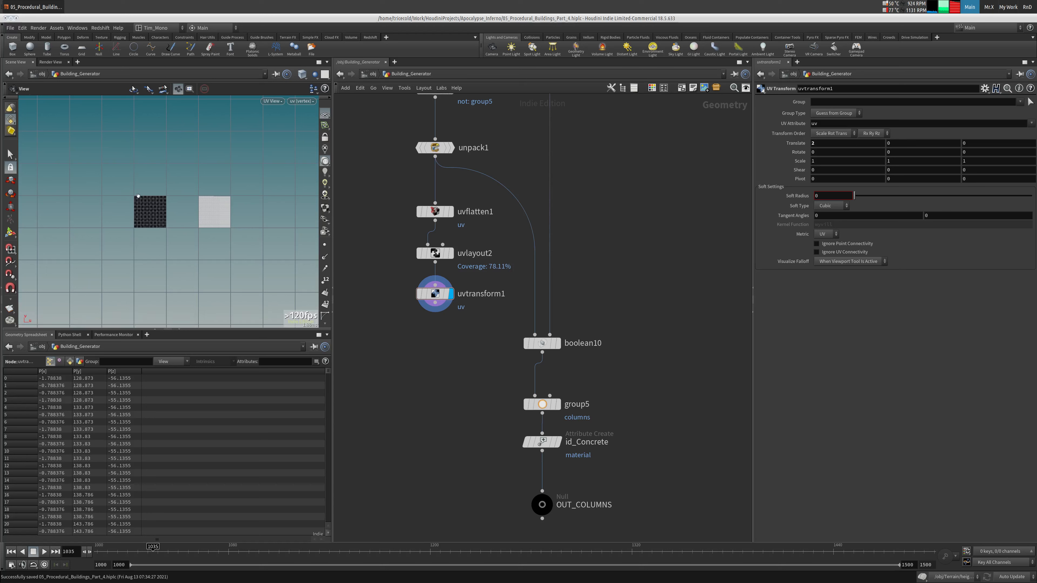
pyautogui.scroll(4, 200, 214)
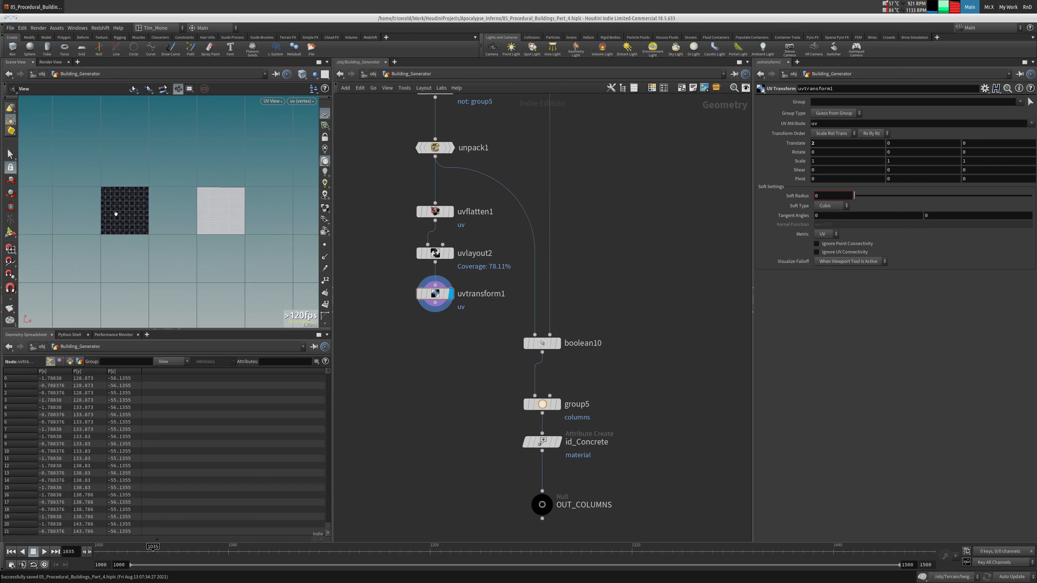
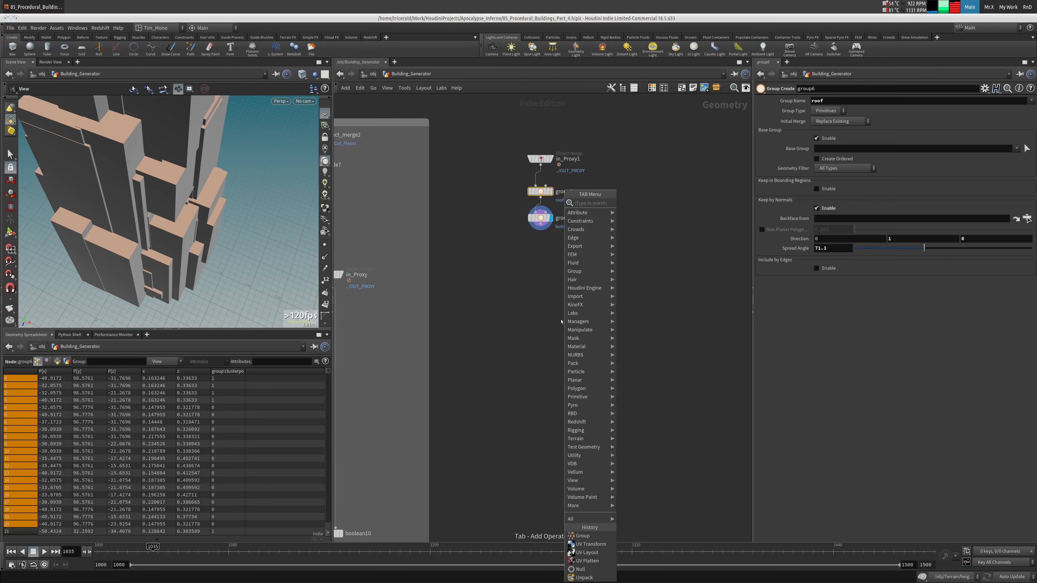
# Add a Blast node below group7 that keeps only the roof group by deleting non-selected faces, and display it
pyautogui.click(660, 204)
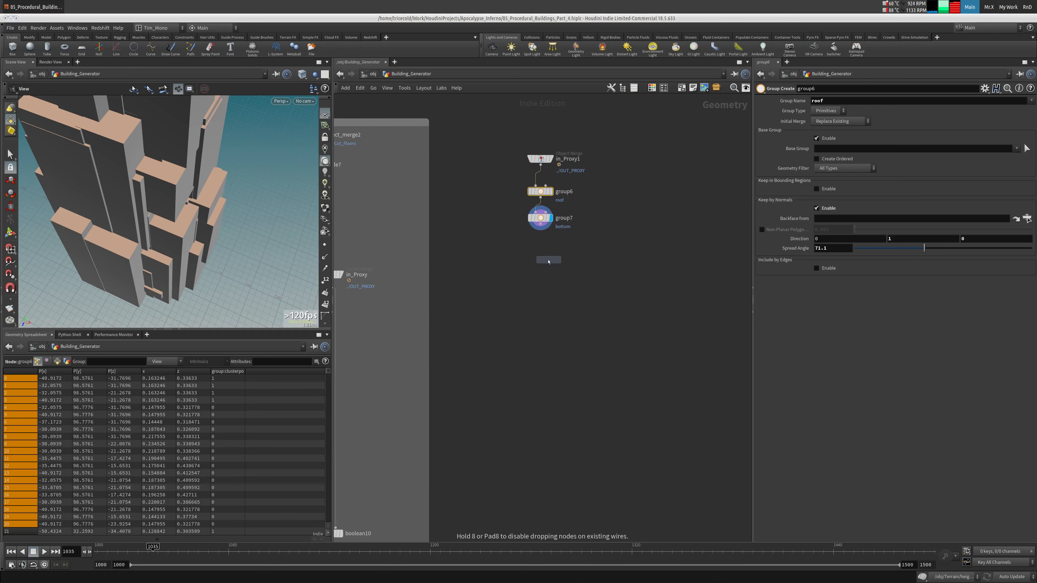
pyautogui.click(545, 259)
pyautogui.moveTo(546, 262); pyautogui.dragTo(542, 260)
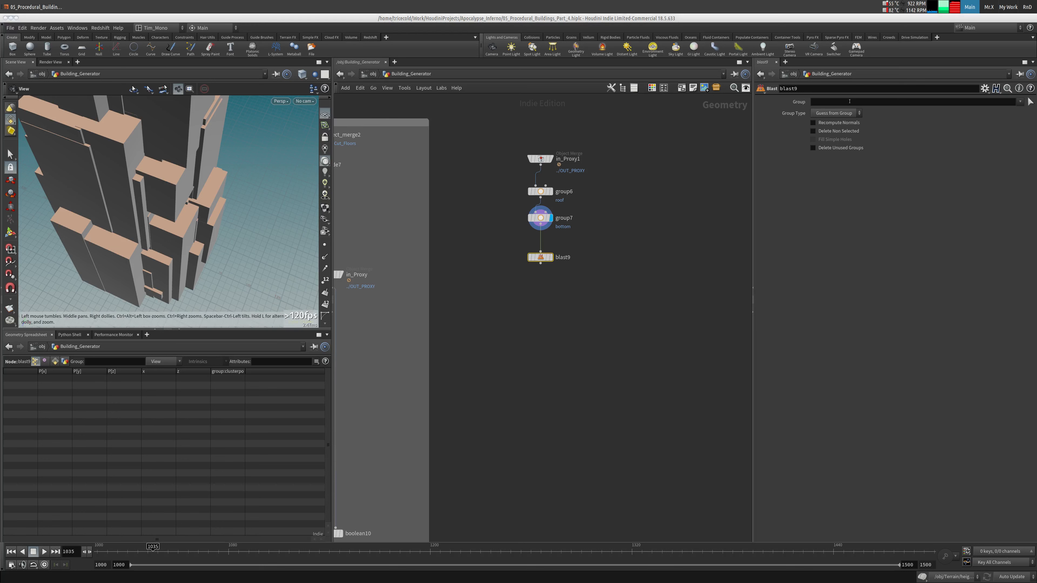
pyautogui.click(838, 103)
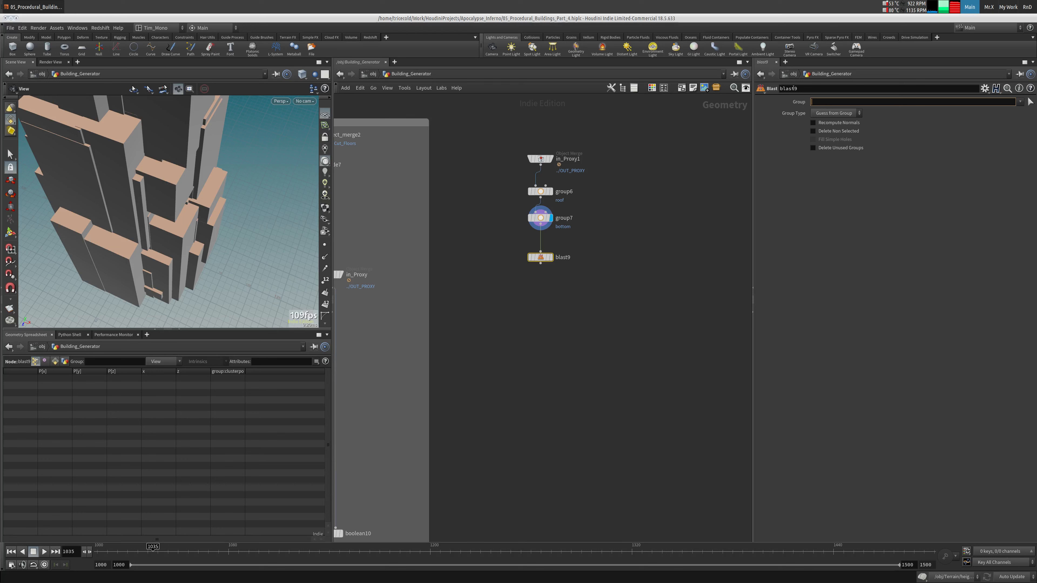
pyautogui.write('roof')
pyautogui.press('Return')
pyautogui.click(813, 131)
pyautogui.click(550, 257)
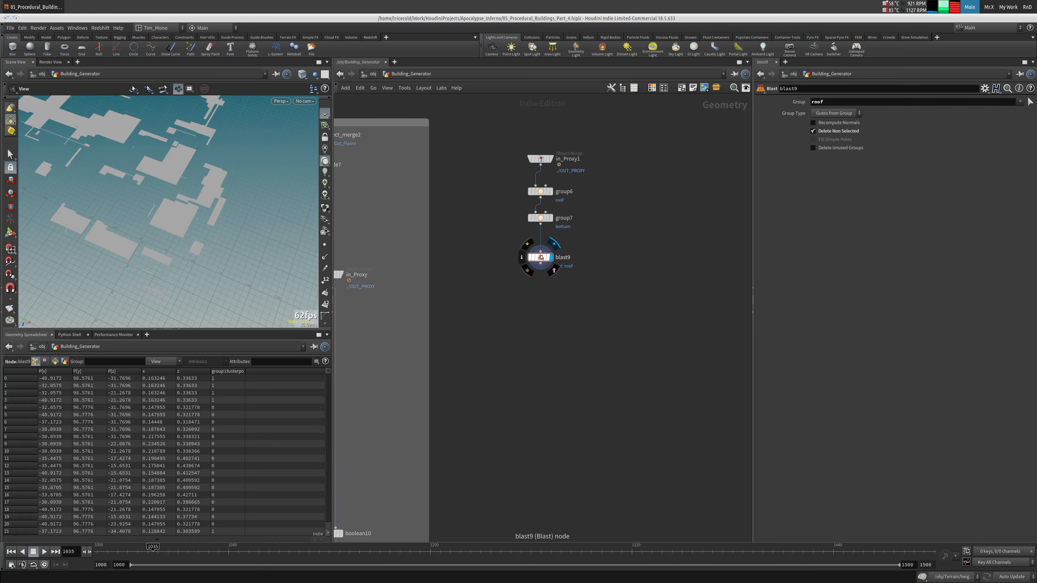
# Template in_Proxy1 as a wireframe reference and inspect the isolated roof faces against it from several angles
pyautogui.click(549, 159)
pyautogui.moveTo(282, 185); pyautogui.dragTo(123, 204)
pyautogui.click(11, 194)
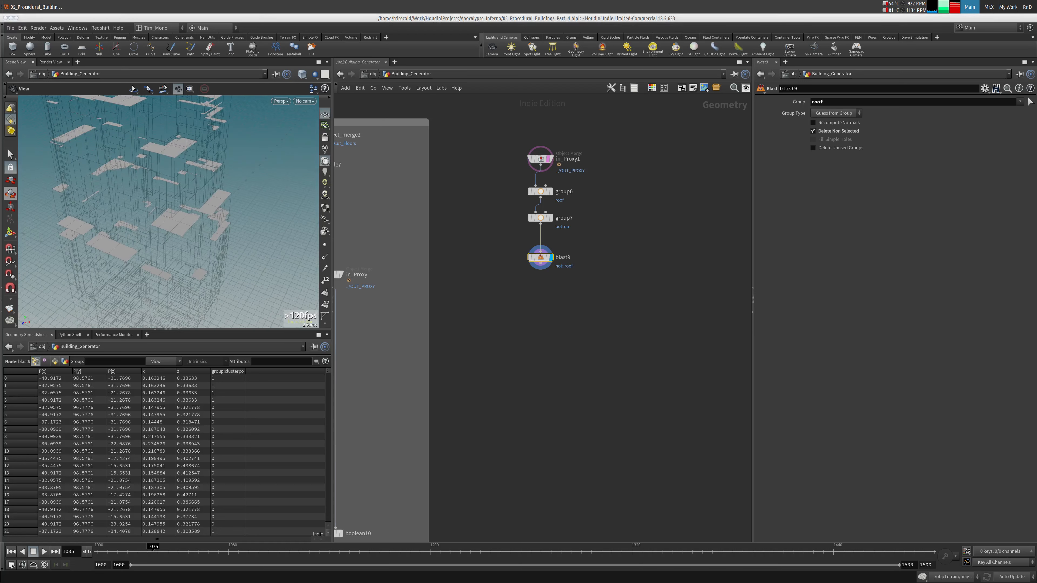
pyautogui.moveTo(185, 199); pyautogui.dragTo(237, 148)
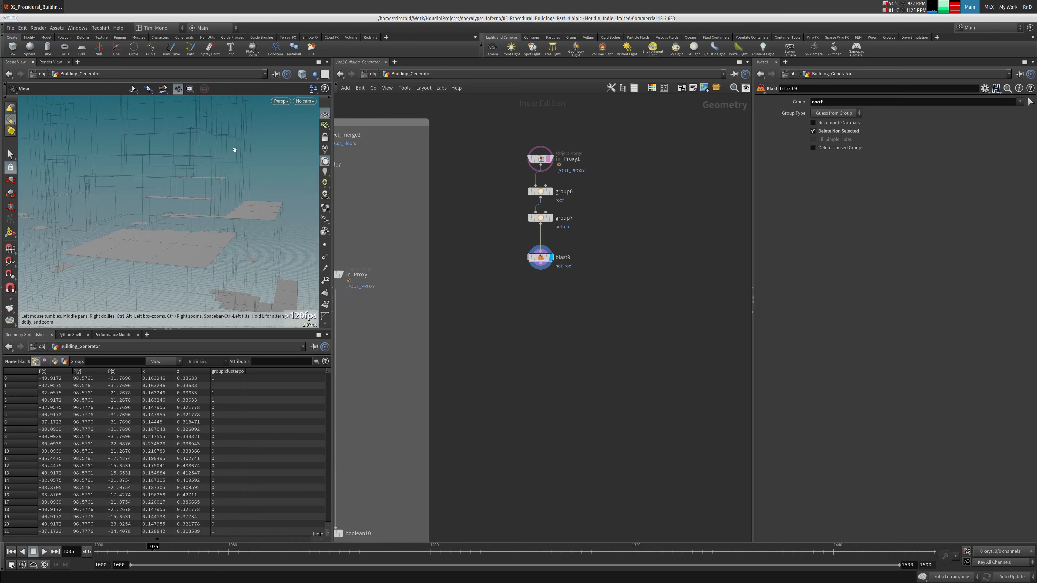
pyautogui.moveTo(170, 239); pyautogui.dragTo(140, 142)
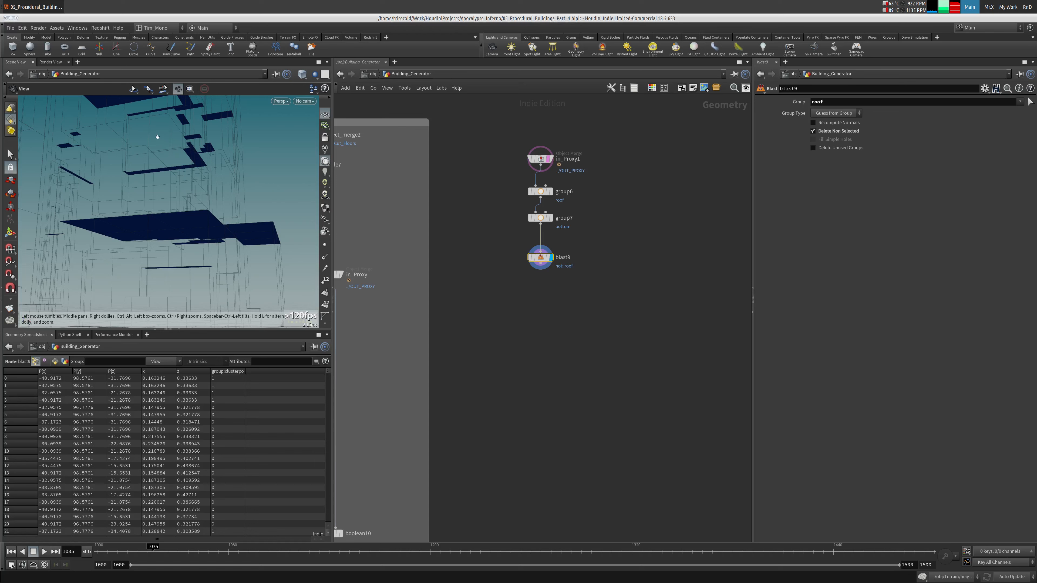
pyautogui.moveTo(170, 147); pyautogui.dragTo(209, 168)
pyautogui.moveTo(235, 240); pyautogui.dragTo(203, 172)
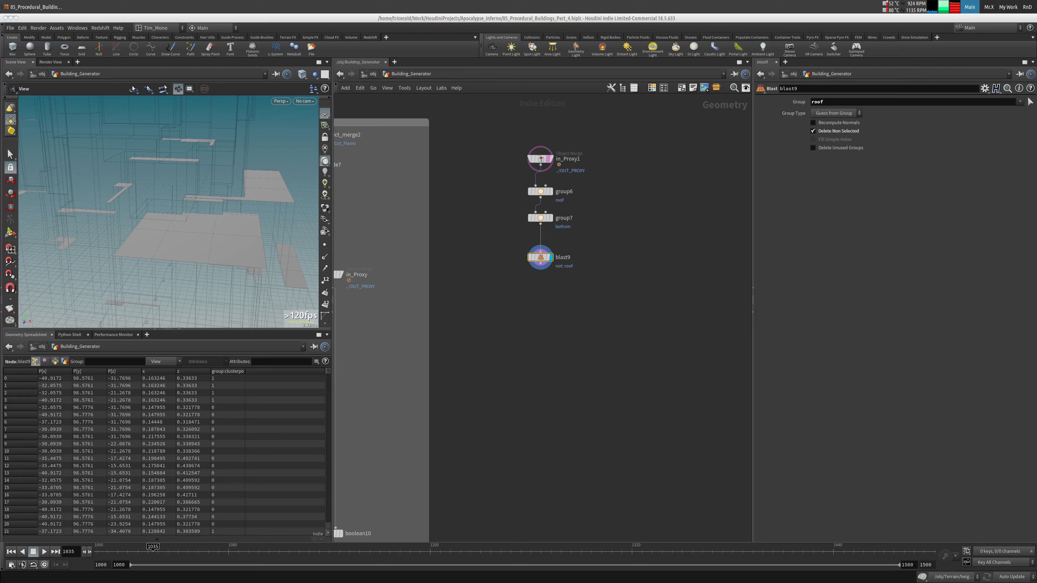
# Add a Scatter node fed from blast9 and display its points
pyautogui.press('Tab')
pyautogui.write('sca')
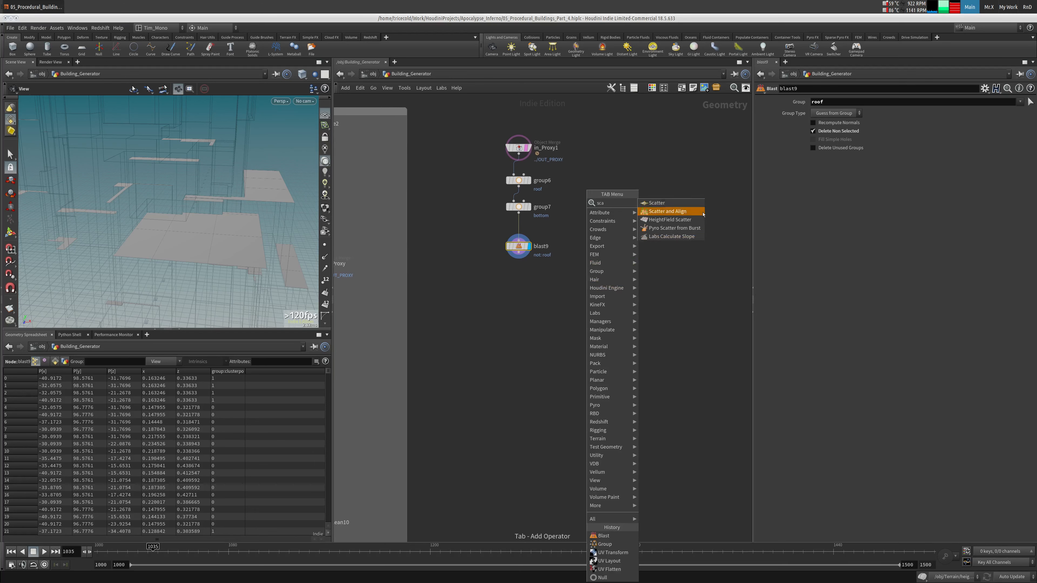
pyautogui.click(658, 203)
pyautogui.click(616, 295)
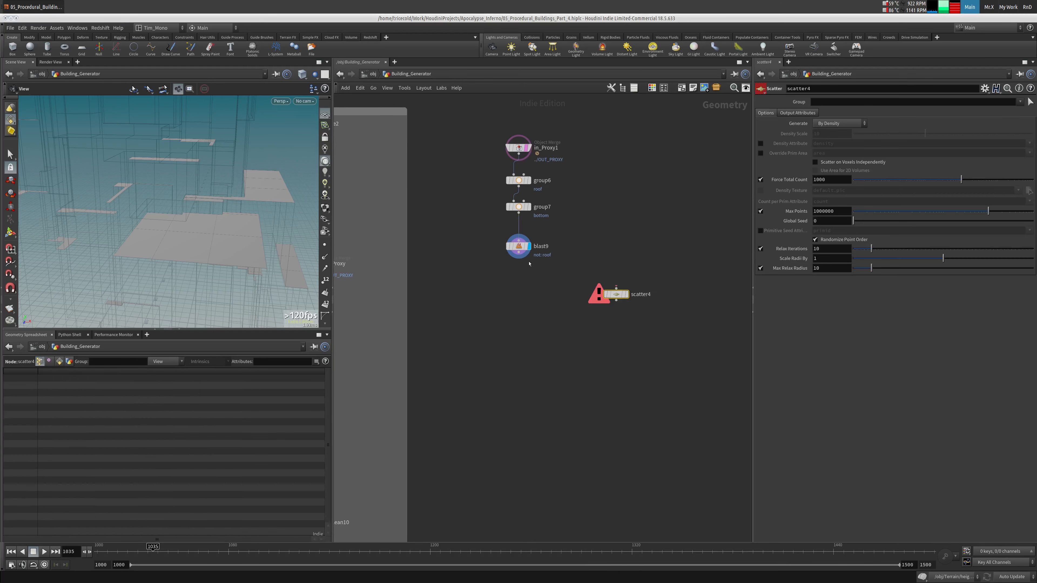
pyautogui.click(628, 295)
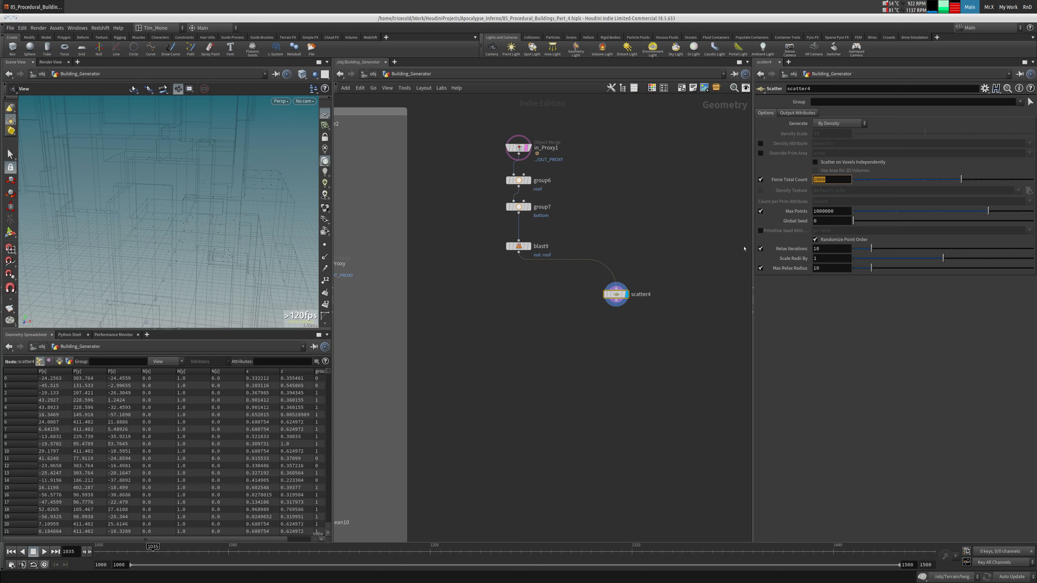
# Disable Relax Iterations on scatter4 and set its Force Total Count to 200
pyautogui.click(760, 249)
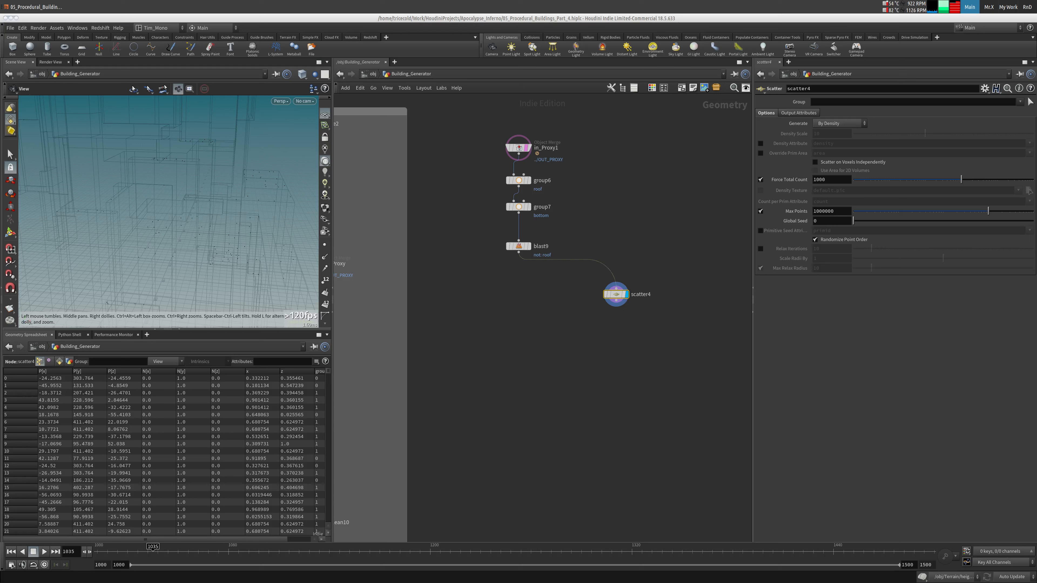
pyautogui.moveTo(513, 286); pyautogui.dragTo(478, 274, button='middle')
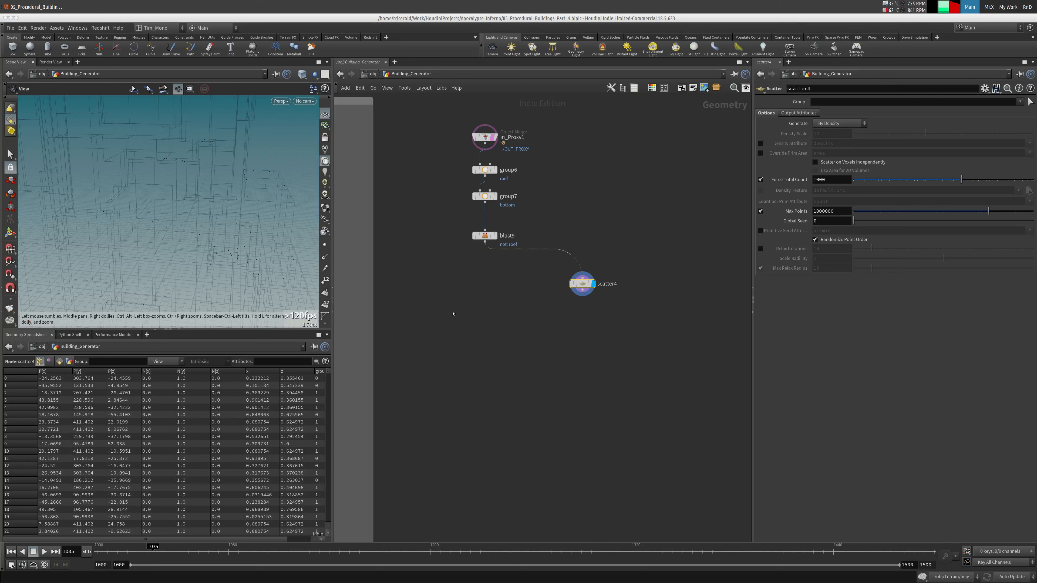
pyautogui.moveTo(224, 199)
pyautogui.mouseDown()
pyautogui.moveTo(225, 179)
pyautogui.moveTo(229, 199)
pyautogui.moveTo(232, 175)
pyautogui.moveTo(262, 162)
pyautogui.moveTo(229, 190)
pyautogui.moveTo(220, 167)
pyautogui.moveTo(230, 208)
pyautogui.moveTo(249, 227)
pyautogui.moveTo(234, 213)
pyautogui.moveTo(231, 108)
pyautogui.moveTo(239, 178)
pyautogui.moveTo(192, 166)
pyautogui.moveTo(222, 221)
pyautogui.moveTo(226, 207)
pyautogui.mouseUp()
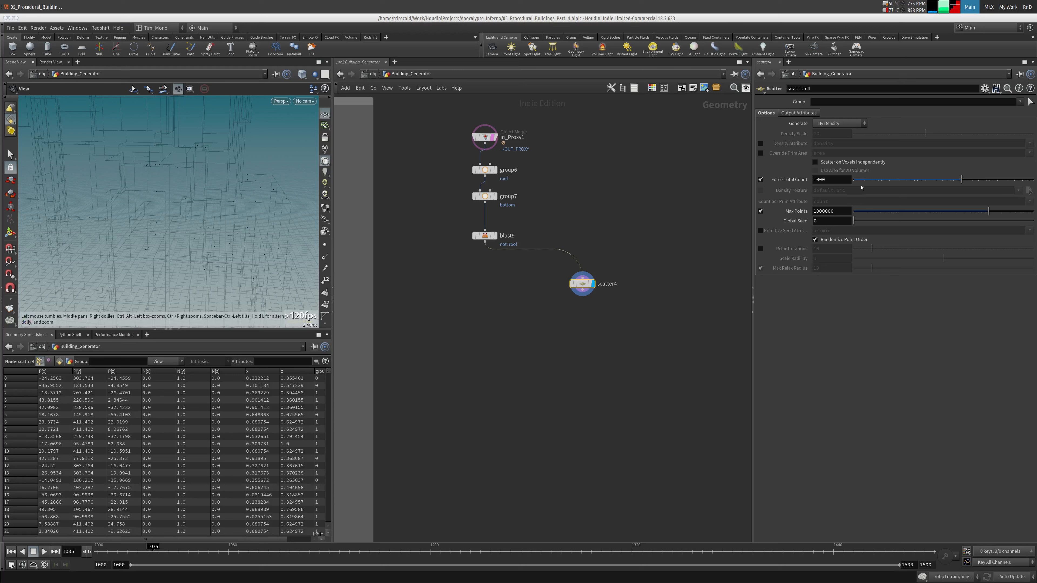
pyautogui.doubleClick(831, 179)
pyautogui.write('200')
pyautogui.press('Return')
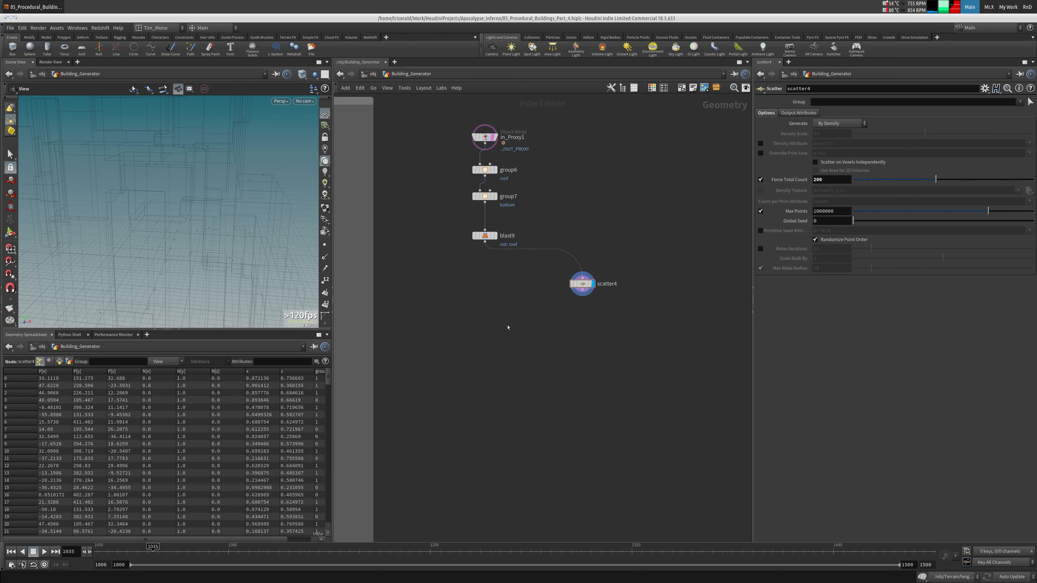
# Add a Ray node below scatter4 and set it aside unconnected
pyautogui.press('Tab')
pyautogui.write('ray')
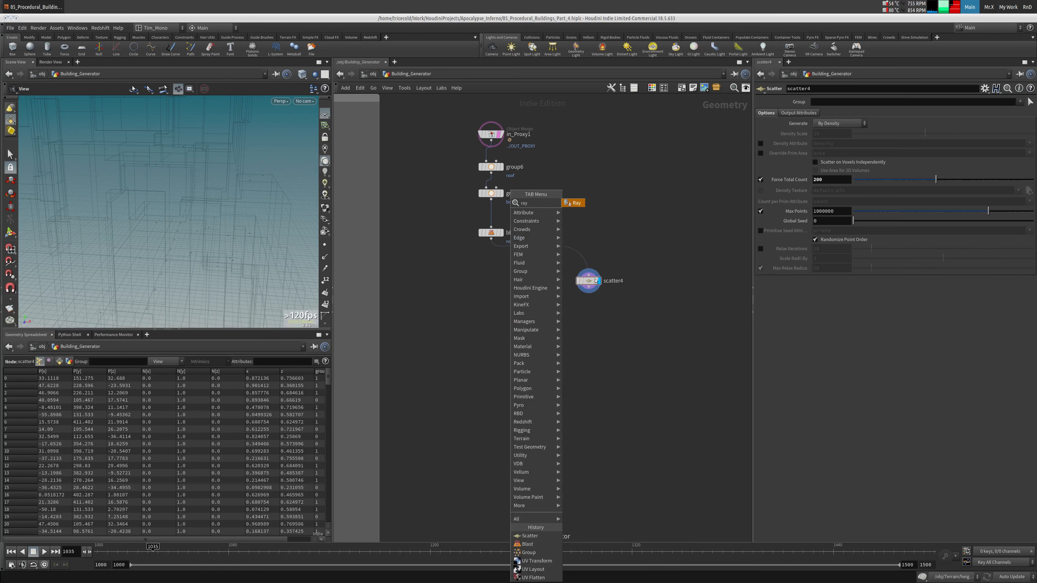
pyautogui.click(579, 206)
pyautogui.click(589, 324)
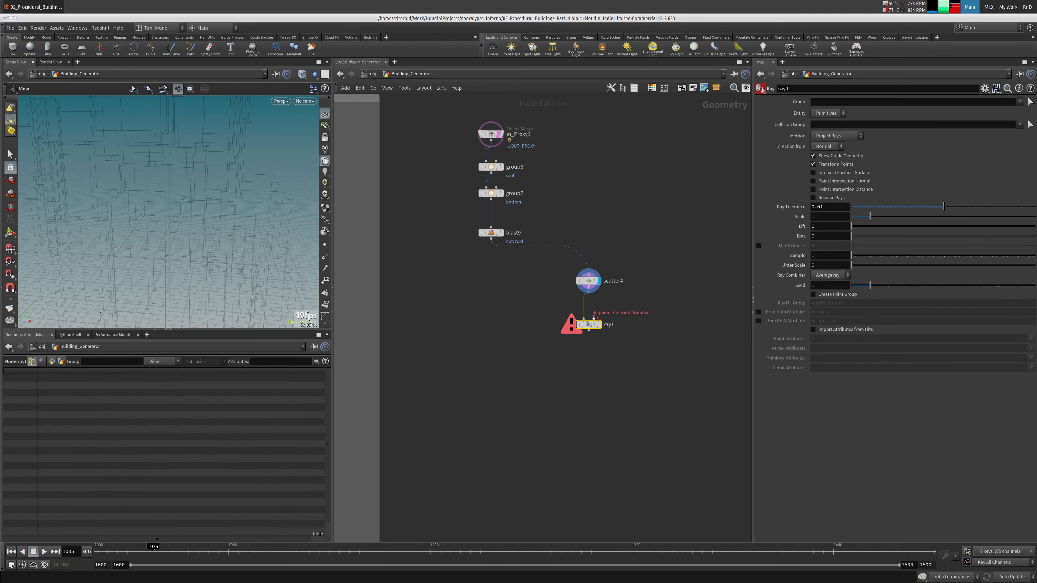
pyautogui.moveTo(588, 324); pyautogui.dragTo(620, 321)
pyautogui.moveTo(301, 269); pyautogui.dragTo(230, 244)
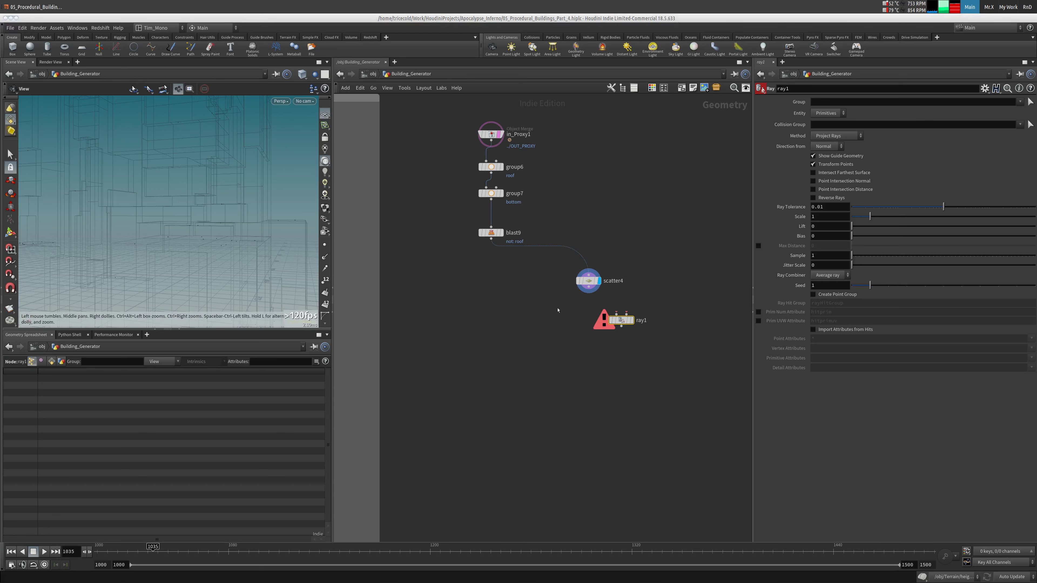
# Add an Object Merge node below blast9 and move ray1 farther down the network
pyautogui.press('Tab')
pyautogui.write('obj')
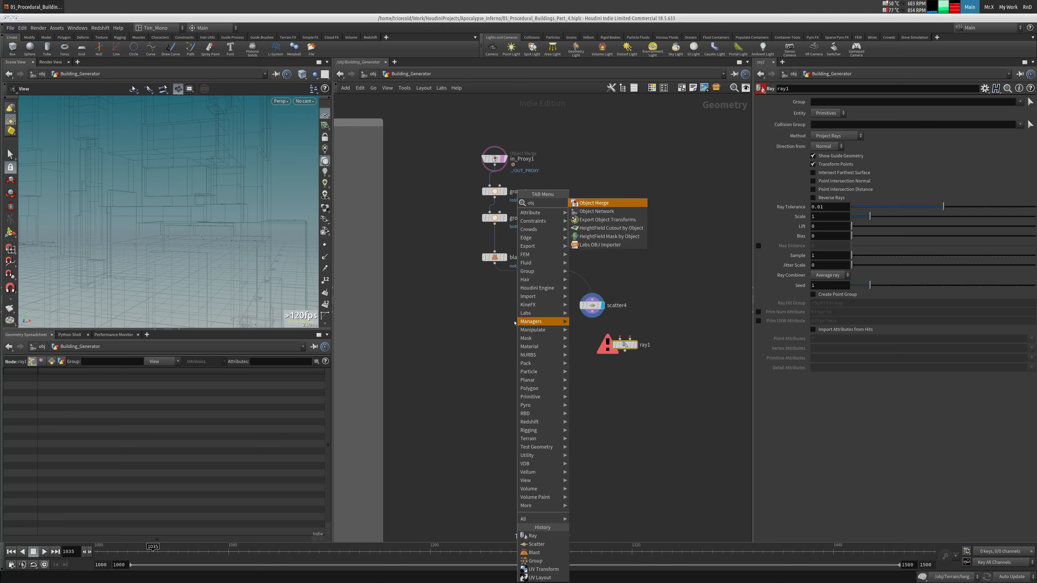
pyautogui.click(595, 204)
pyautogui.click(488, 316)
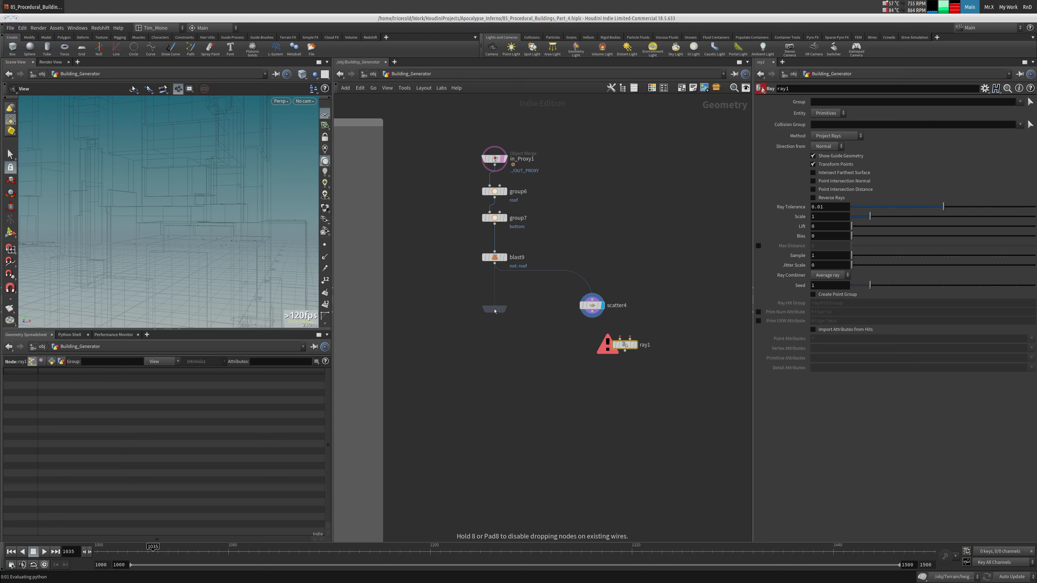
pyautogui.moveTo(625, 350); pyautogui.dragTo(567, 439)
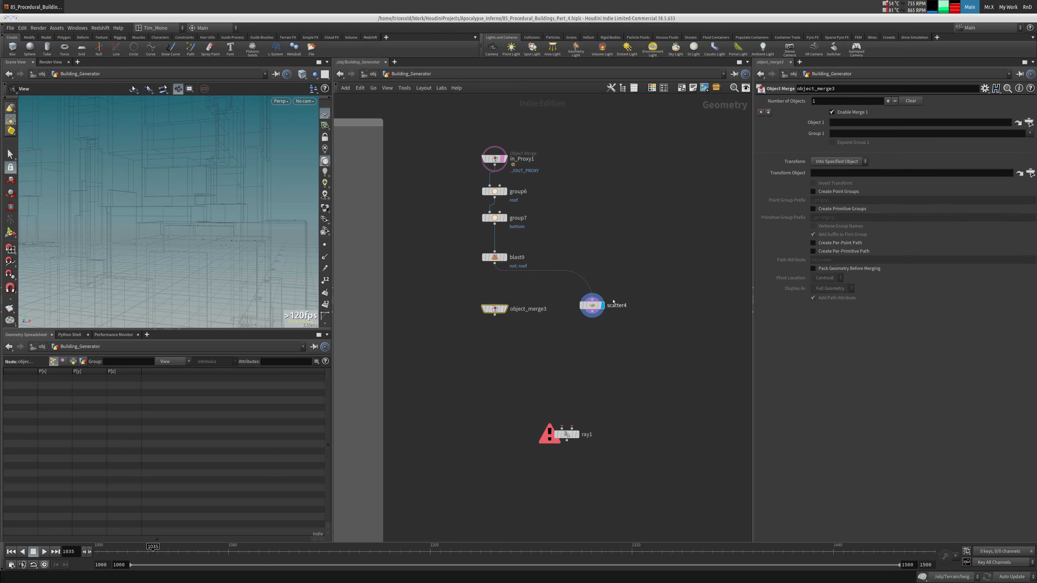
pyautogui.moveTo(611, 295); pyautogui.dragTo(551, 342)
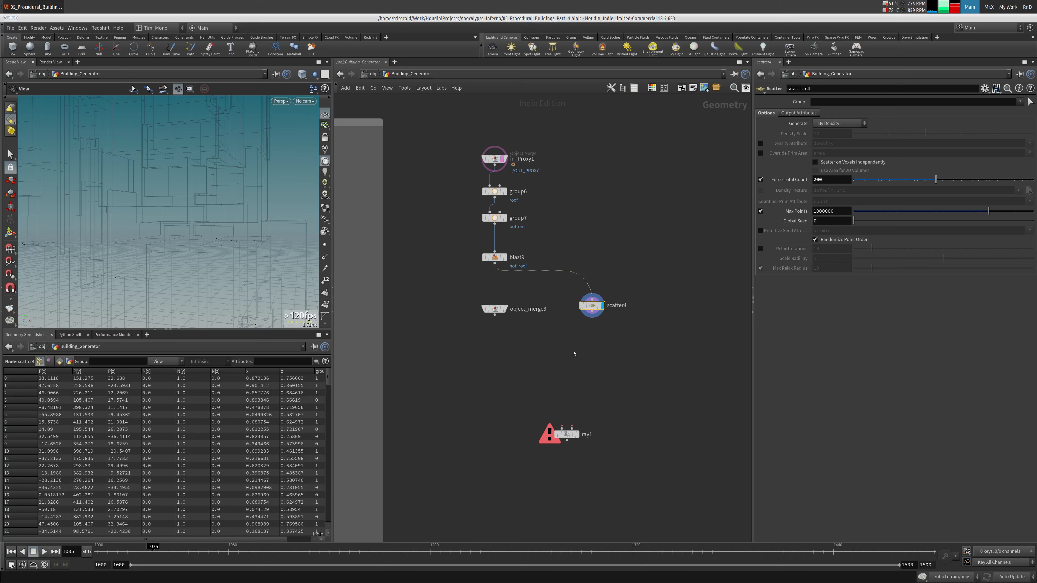
# Display object_merge3 and load ../OUT_FLOOR into it with Transform set to Into This Object
pyautogui.click(494, 309)
pyautogui.moveTo(283, 184); pyautogui.dragTo(184, 180)
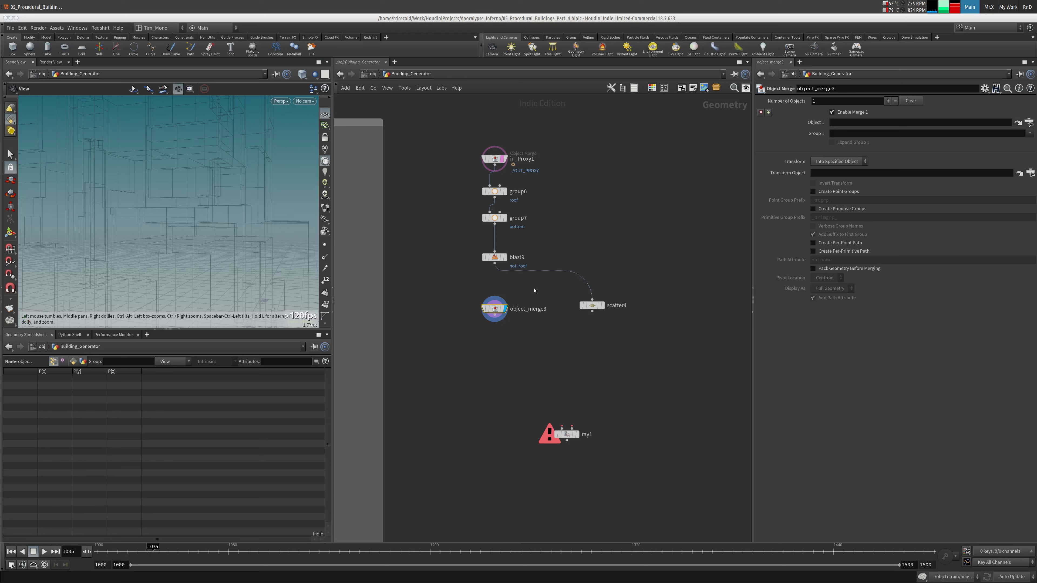
pyautogui.click(848, 123)
pyautogui.write('../OUT_FLOOR')
pyautogui.press('Return')
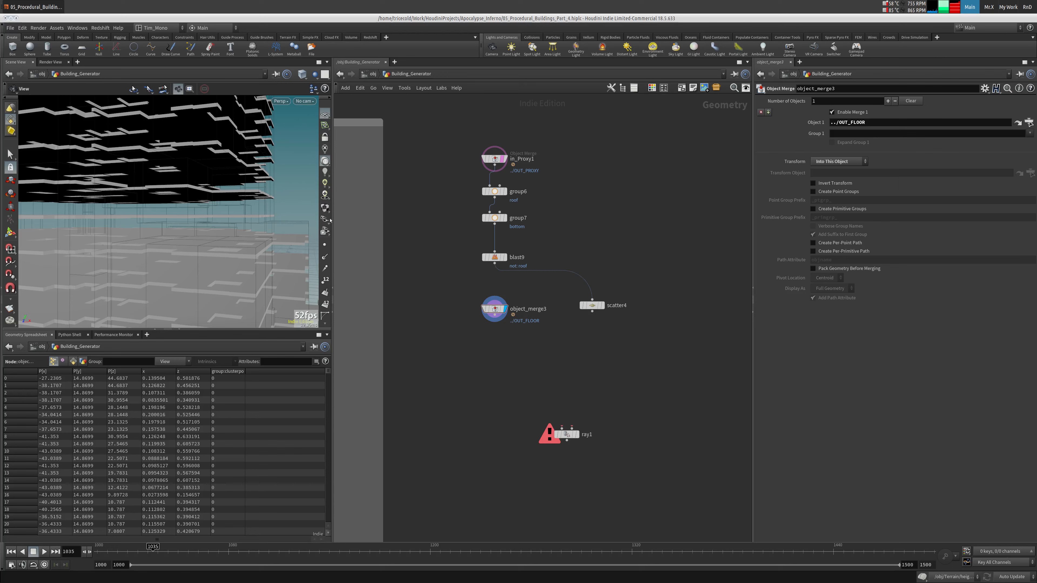
# Examine the merged floor slabs and their undersides against the proxy wireframe from several angles
pyautogui.moveTo(272, 227); pyautogui.dragTo(295, 188)
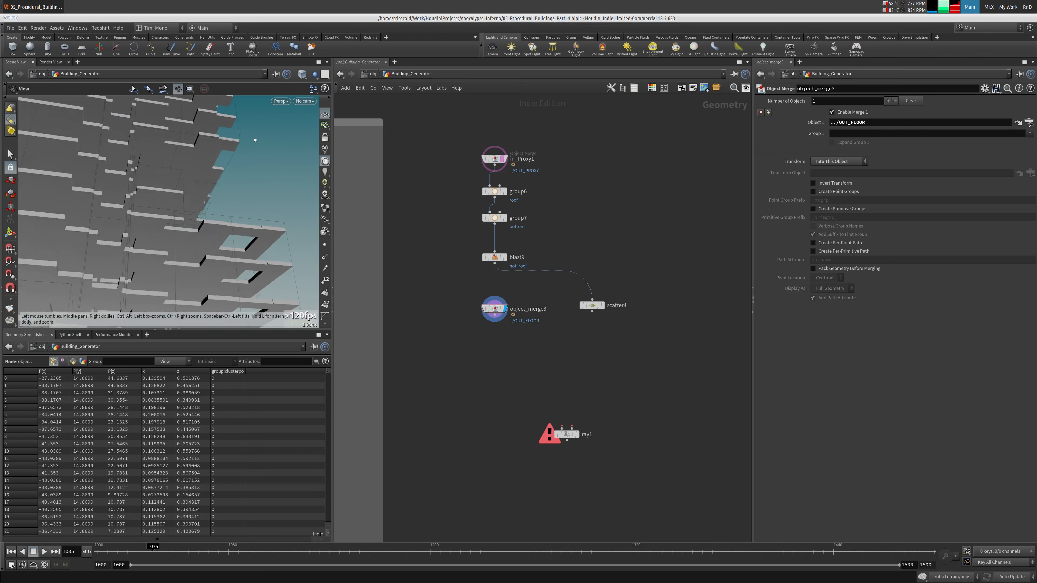
pyautogui.moveTo(223, 148); pyautogui.dragTo(248, 171)
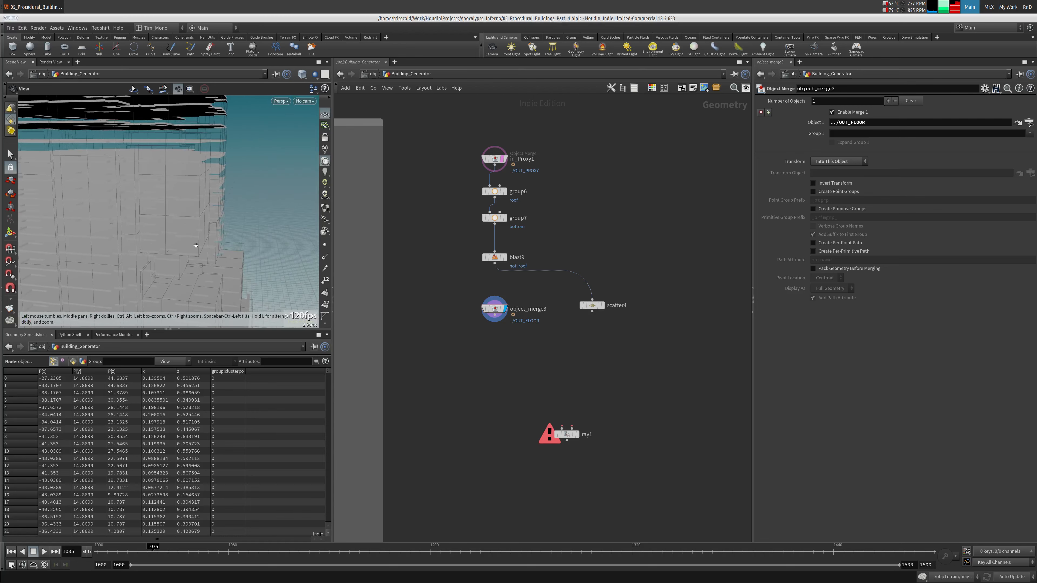
pyautogui.moveTo(196, 206); pyautogui.dragTo(229, 180, button='right')
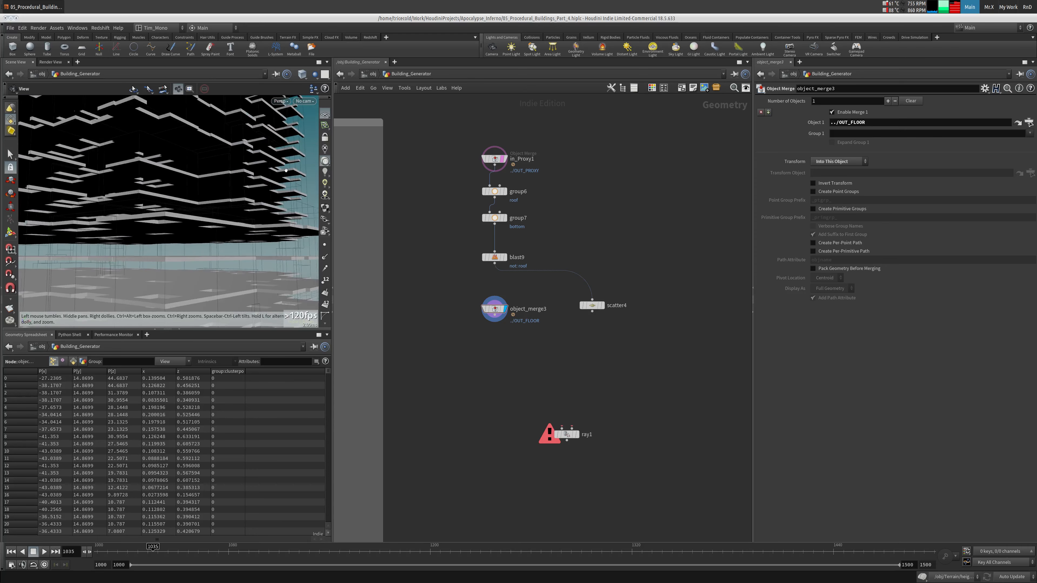
pyautogui.moveTo(228, 180); pyautogui.dragTo(237, 204)
pyautogui.moveTo(237, 205); pyautogui.dragTo(276, 168, button='right')
pyautogui.moveTo(276, 169); pyautogui.dragTo(262, 168)
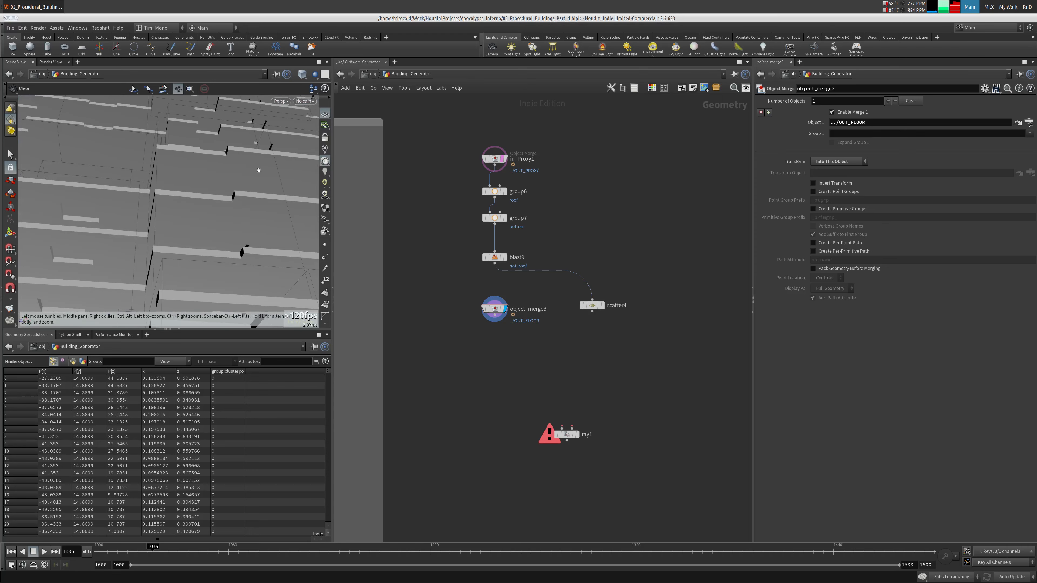
# Wire object_merge3 and scatter4 into ray1, display ray1 and move it up close beneath them
pyautogui.moveTo(216, 199); pyautogui.dragTo(206, 221)
pyautogui.moveTo(543, 331); pyautogui.dragTo(521, 330, button='middle')
pyautogui.moveTo(486, 321); pyautogui.dragTo(582, 311)
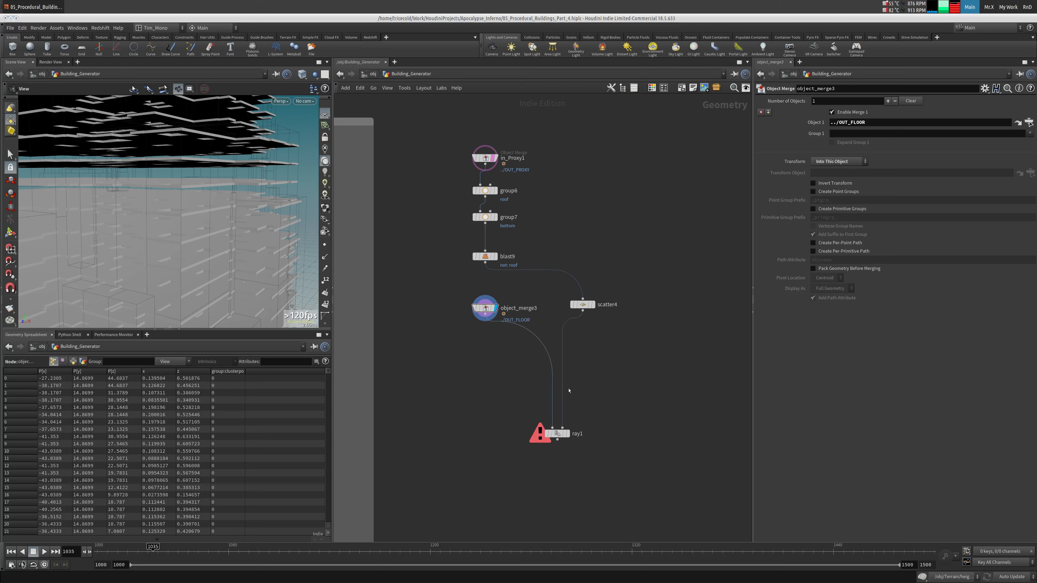
pyautogui.click(567, 433)
pyautogui.moveTo(556, 433); pyautogui.dragTo(556, 356)
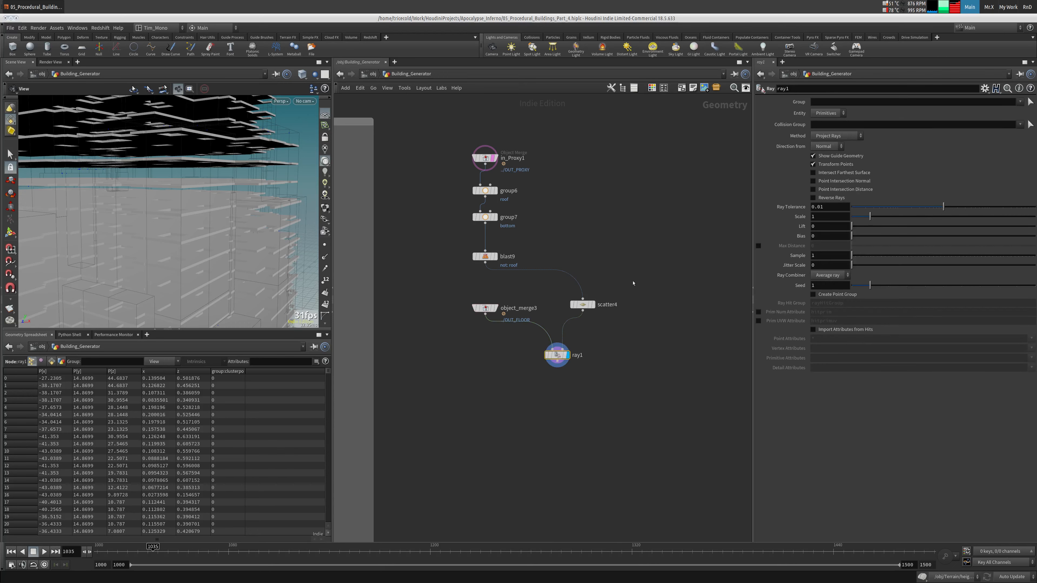
# Set ray1's Method to Project Rays and its Direction from option to Vector
pyautogui.click(583, 305)
pyautogui.moveTo(263, 270); pyautogui.dragTo(226, 271)
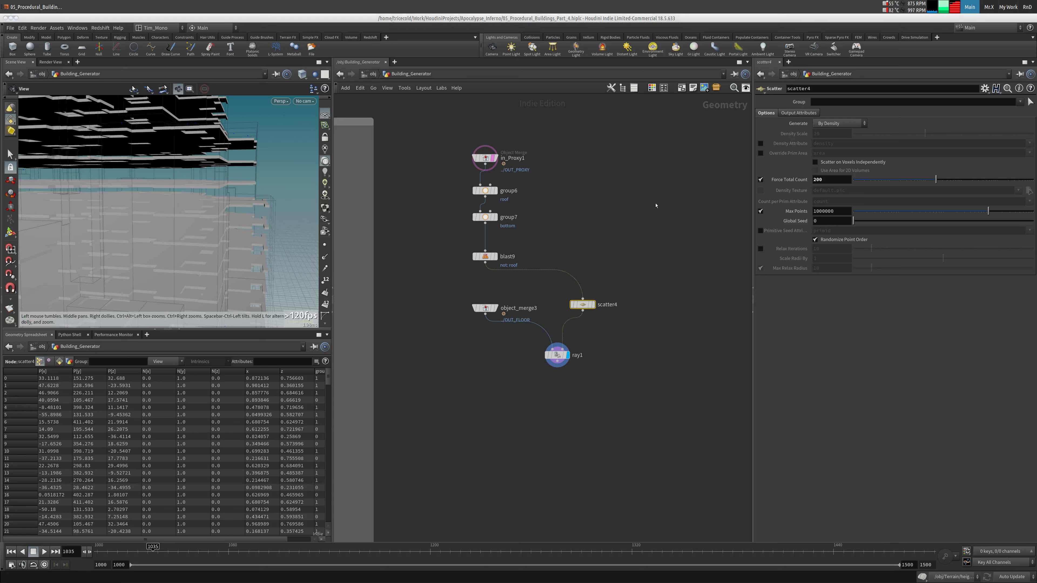
pyautogui.click(557, 355)
pyautogui.click(836, 136)
pyautogui.click(835, 152)
pyautogui.click(825, 146)
pyautogui.click(829, 156)
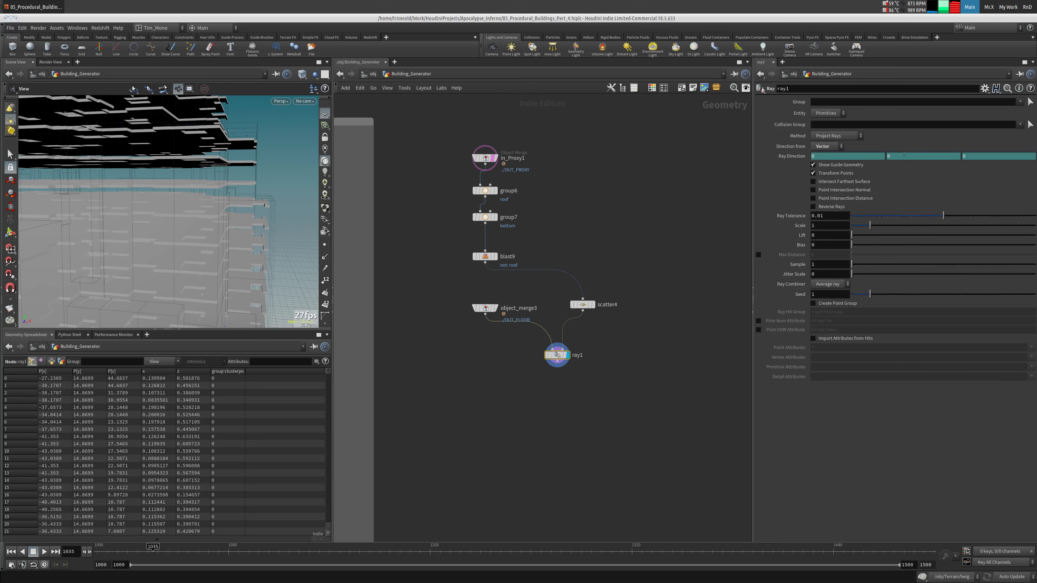
# Clear the channels on ray1's Ray Direction and set the direction to 0, -1, 0
pyautogui.rightClick(788, 156)
pyautogui.click(802, 253)
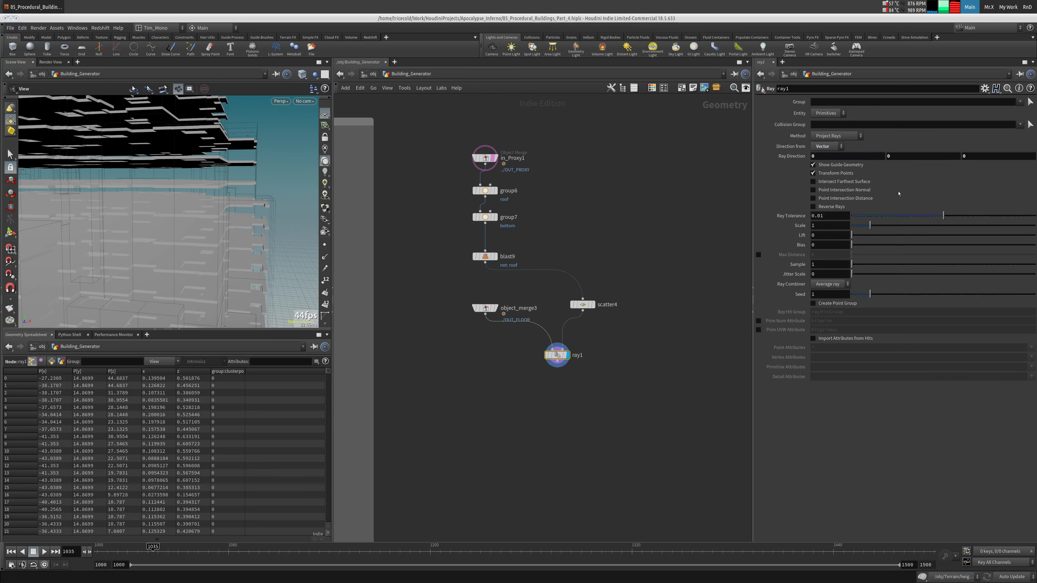
pyautogui.moveTo(891, 156); pyautogui.dragTo(623, 78)
pyautogui.write('-1')
pyautogui.press('Return')
pyautogui.moveTo(204, 192); pyautogui.dragTo(190, 253)
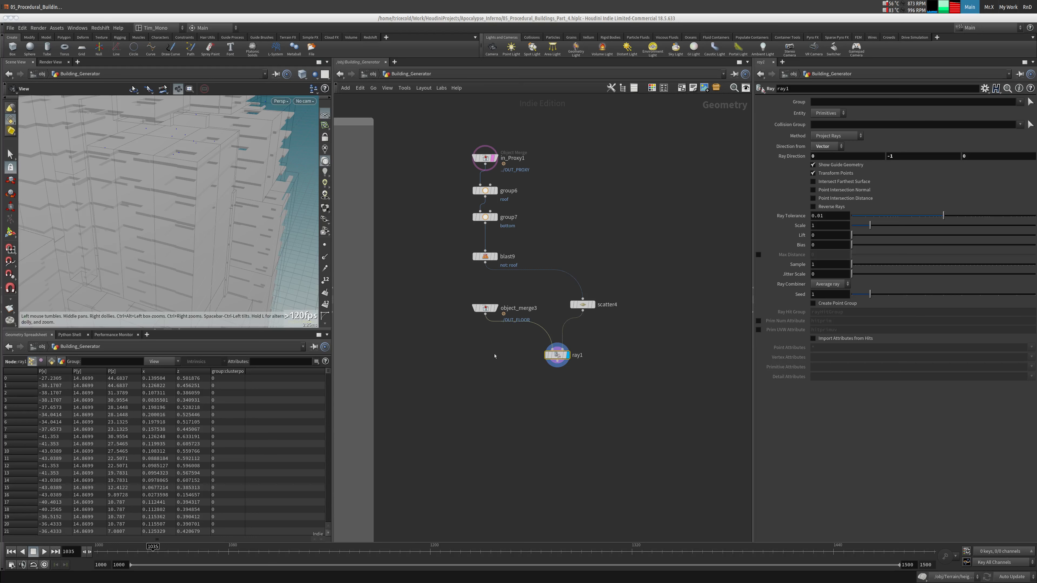
# Add a second Ray node below ray1 and leave it unconnected
pyautogui.scroll(5, 492, 364)
pyautogui.press('Tab')
pyautogui.write('ray')
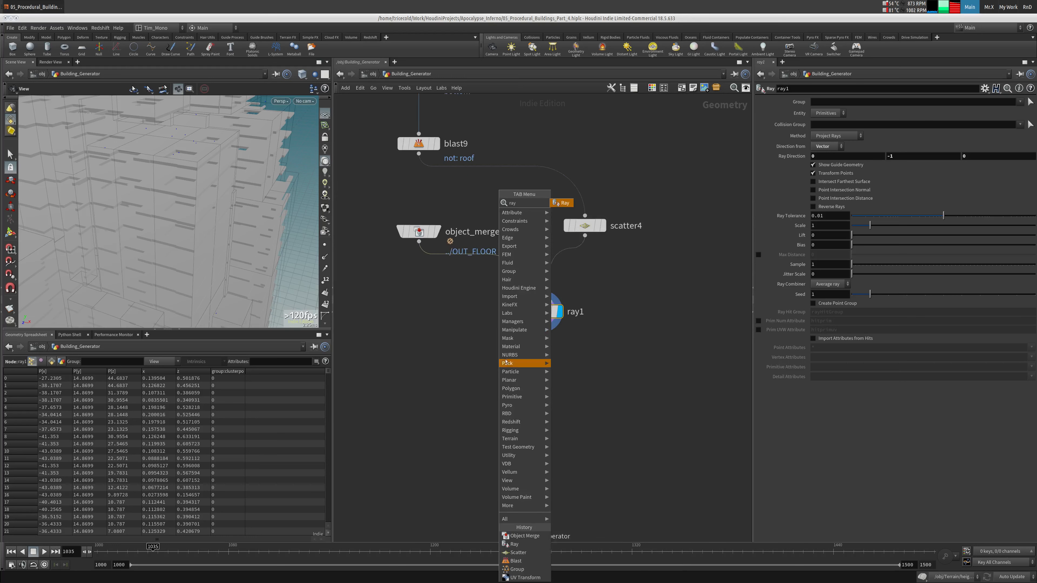
pyautogui.press('Return')
pyautogui.click(592, 394)
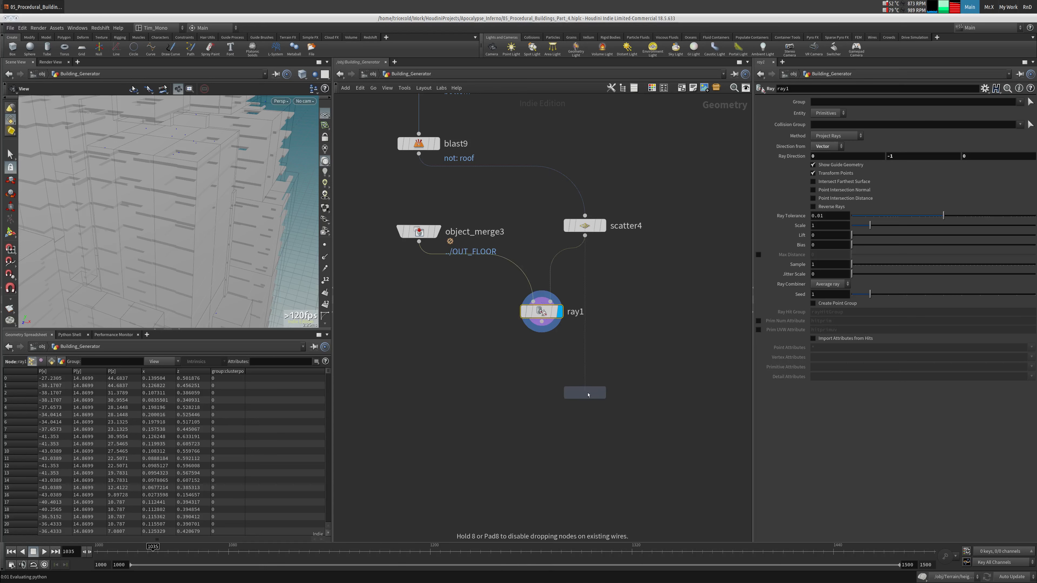
pyautogui.click(594, 382)
pyautogui.press('Escape')
# Swap ray1's inputs so scatter4 feeds the first and object_merge3 the second, and rearrange the three nodes to avoid crossing wires
pyautogui.click(534, 302)
pyautogui.click(585, 234)
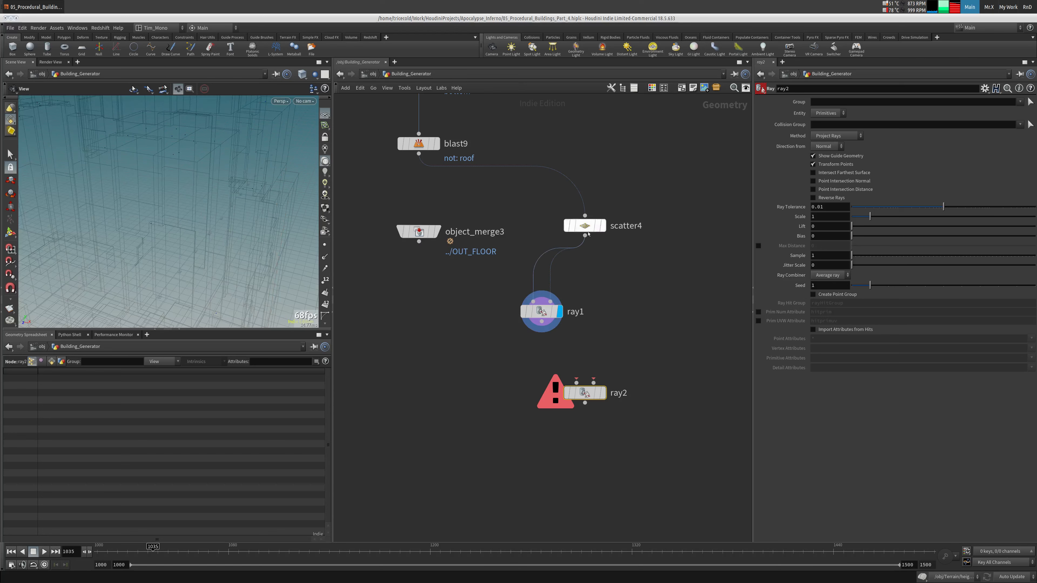
pyautogui.click(550, 302)
pyautogui.click(419, 237)
pyautogui.moveTo(408, 229); pyautogui.dragTo(683, 255)
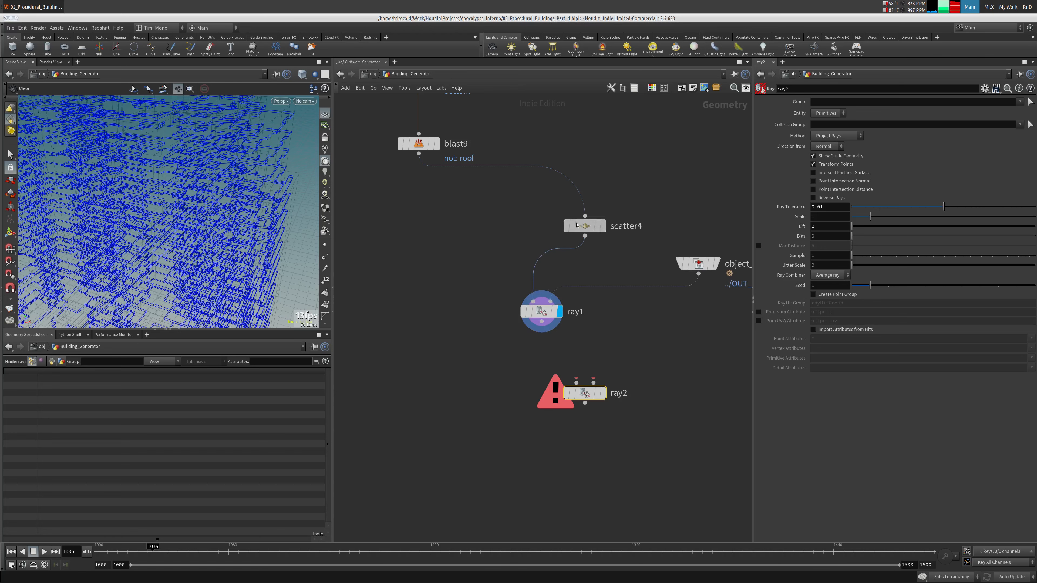
pyautogui.moveTo(584, 226); pyautogui.dragTo(425, 236)
pyautogui.moveTo(698, 263); pyautogui.dragTo(634, 235)
pyautogui.moveTo(537, 312); pyautogui.dragTo(510, 305)
pyautogui.click(513, 305)
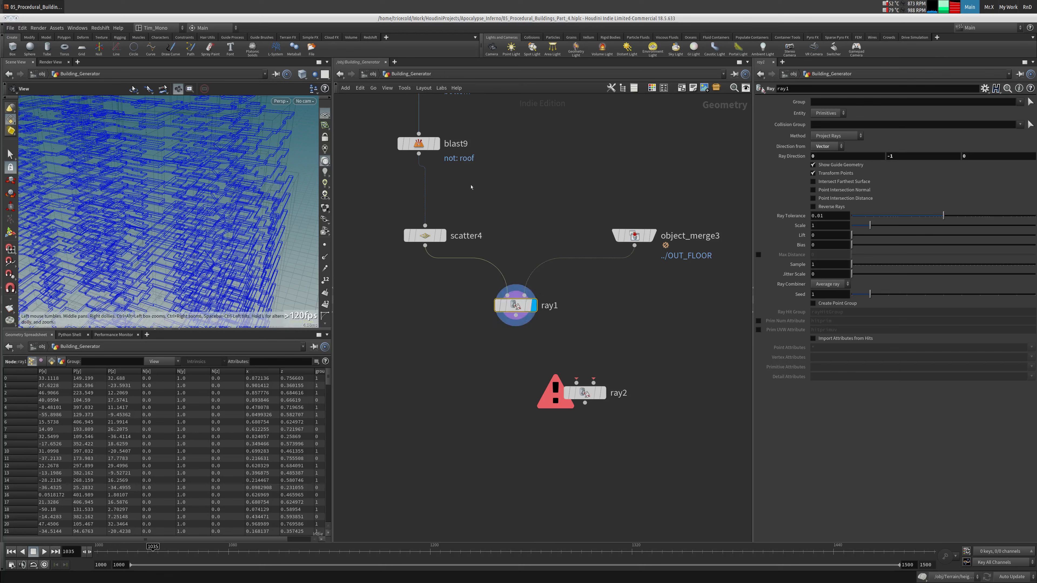
# Compare the roof points before and after projection by displaying scatter4 and ray1 in turn
pyautogui.scroll(10, 268, 132)
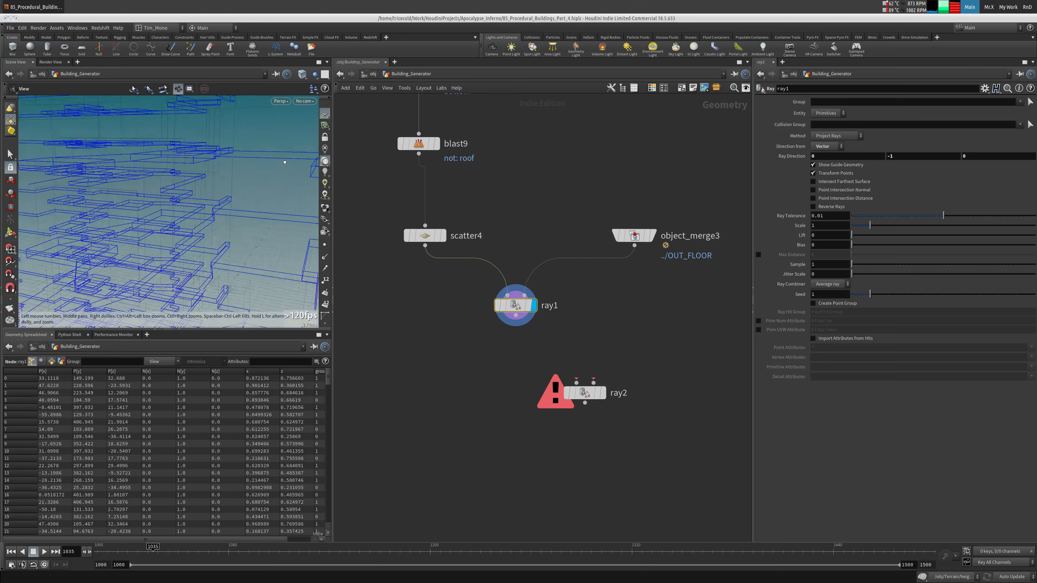
pyautogui.scroll(3, 291, 156)
pyautogui.scroll(-5, 282, 146)
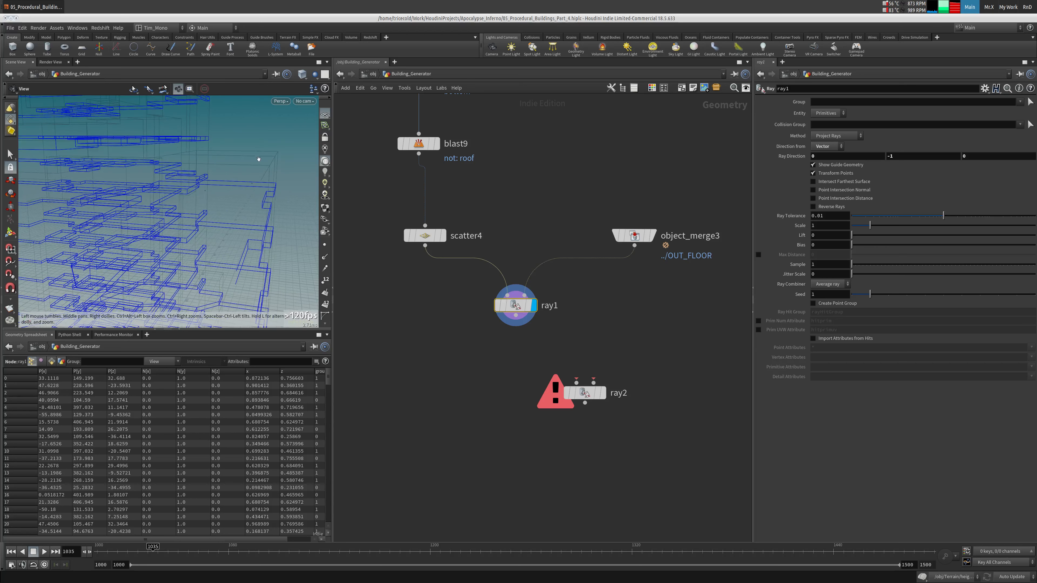
pyautogui.click(442, 236)
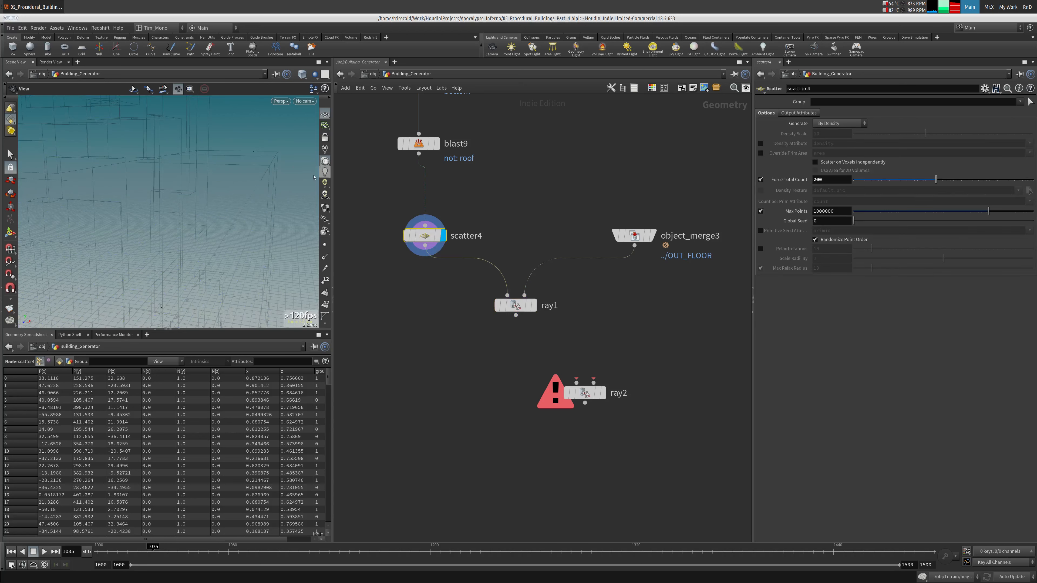
pyautogui.click(534, 306)
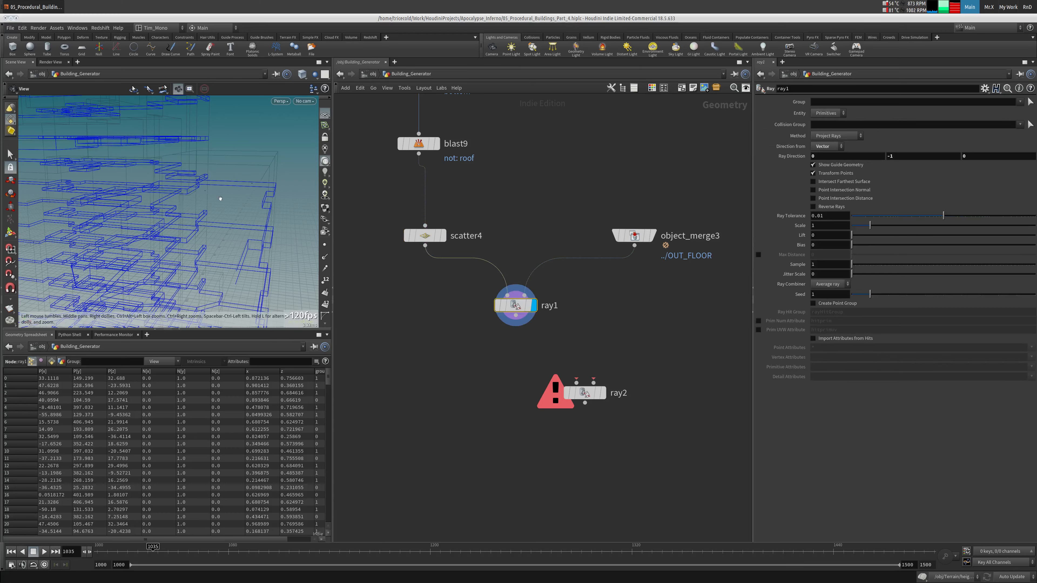
pyautogui.moveTo(220, 199); pyautogui.dragTo(284, 213)
# Wire ray1 into the first input of ray2 and place ray2 below and to the right of it
pyautogui.moveTo(454, 315); pyautogui.dragTo(425, 241, button='middle')
pyautogui.scroll(-2, 425, 242)
pyautogui.moveTo(529, 306); pyautogui.dragTo(481, 322)
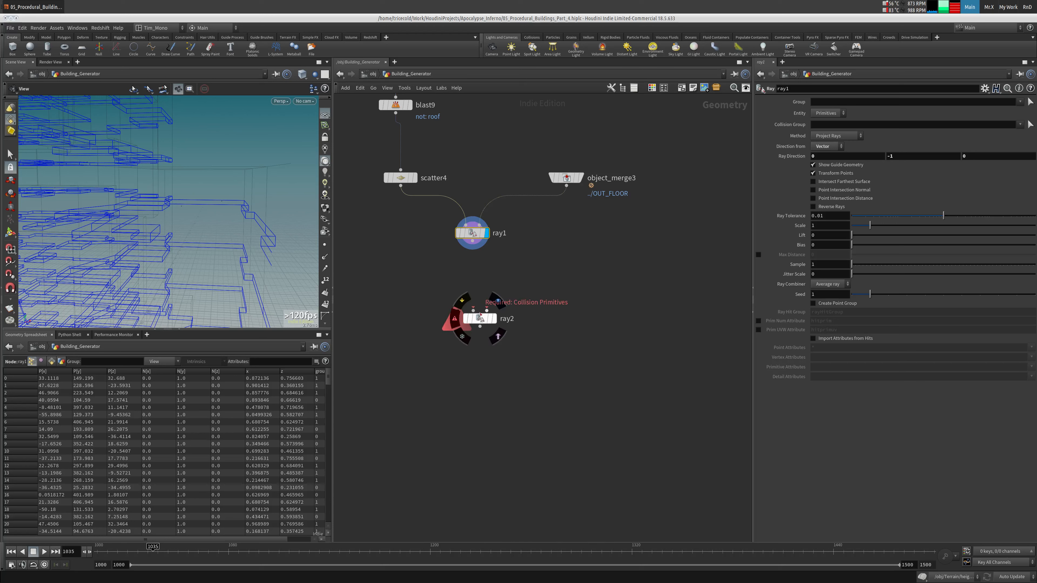
pyautogui.moveTo(474, 307); pyautogui.dragTo(472, 241)
pyautogui.moveTo(478, 320); pyautogui.dragTo(565, 320)
# Inspect group7's bottom faces, wire group7 into ray2's second input, move object_merge3 closer to scatter4 and display ray2
pyautogui.scroll(-4, 608, 241)
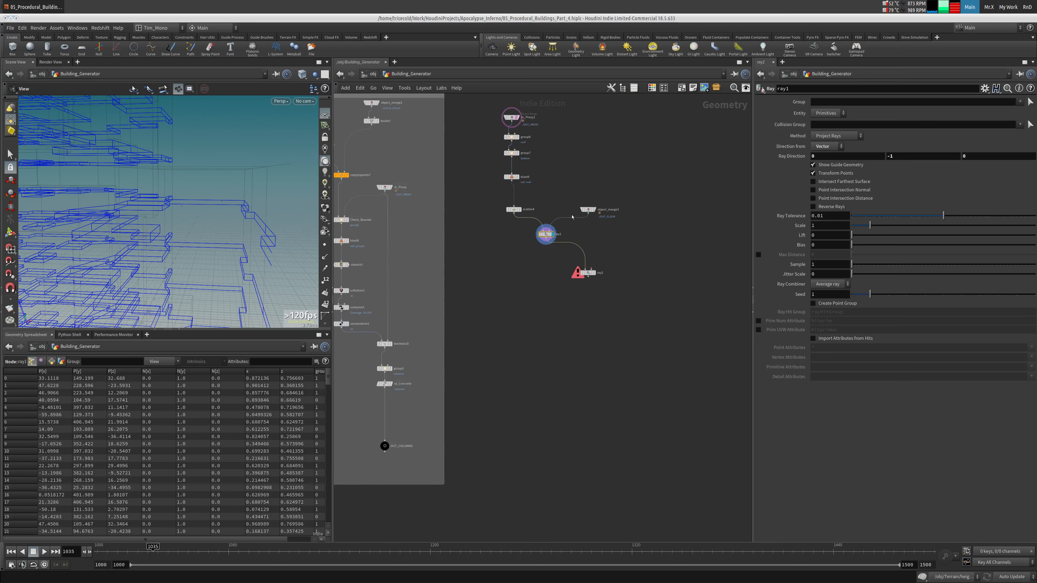
pyautogui.moveTo(507, 155); pyautogui.dragTo(506, 192, button='middle')
pyautogui.scroll(1, 506, 192)
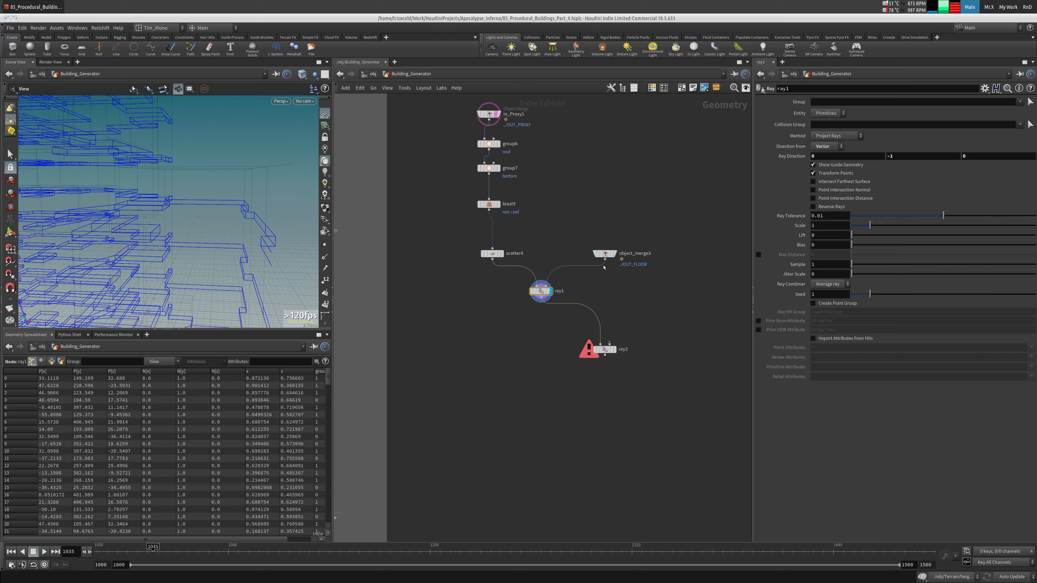
pyautogui.moveTo(497, 125); pyautogui.dragTo(560, 201)
pyautogui.click(501, 169)
pyautogui.scroll(3, 313, 158)
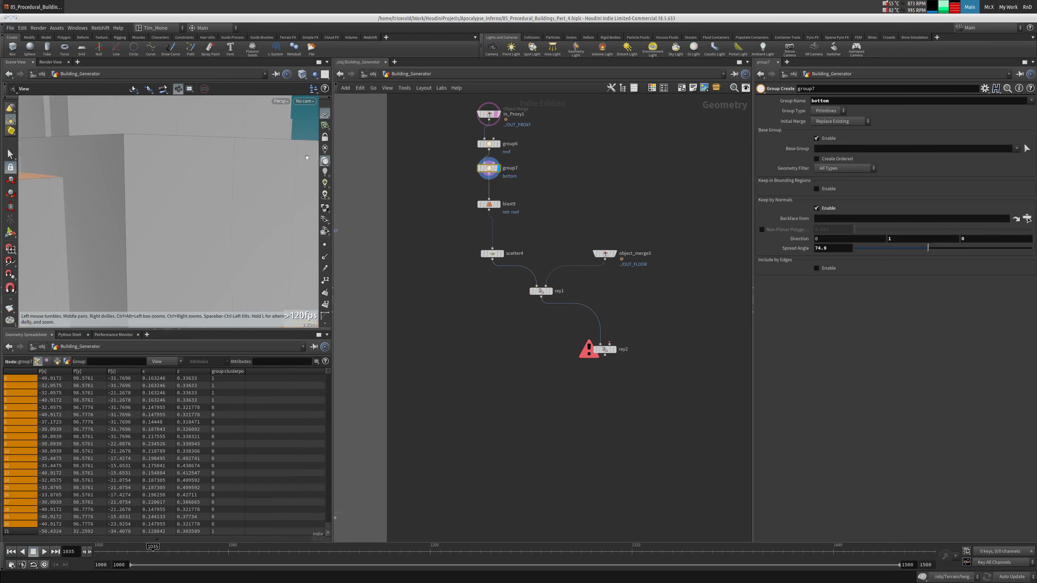
pyautogui.scroll(-5, 313, 159)
pyautogui.moveTo(490, 178); pyautogui.dragTo(609, 344)
pyautogui.moveTo(602, 251); pyautogui.dragTo(552, 253)
pyautogui.click(613, 349)
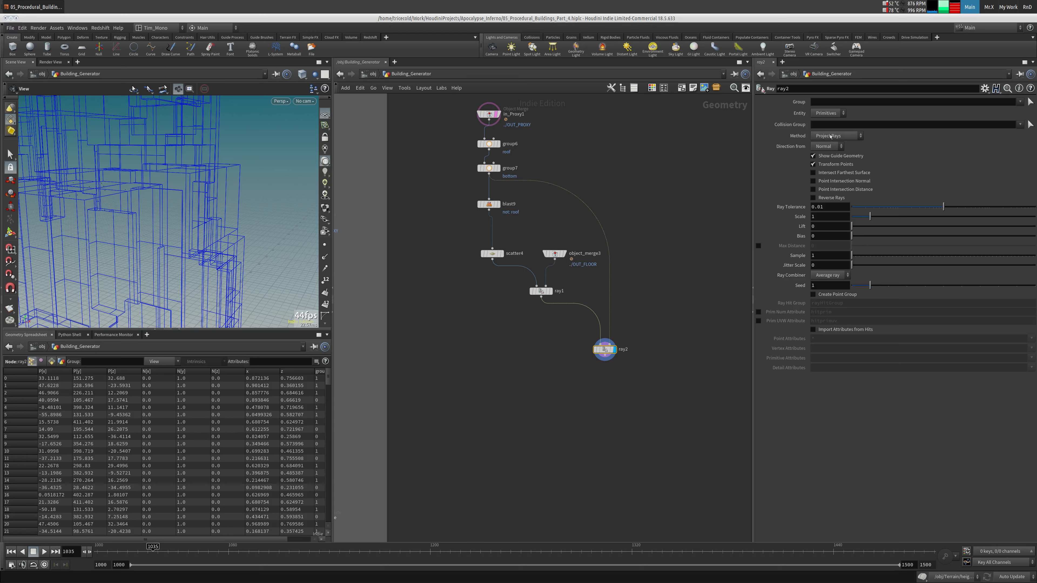
# Set ray2 to project rays along vector 0, 1, 0 with Transform Points disabled and Point Intersection Distance enabled
pyautogui.click(831, 137)
pyautogui.click(840, 151)
pyautogui.click(829, 147)
pyautogui.click(839, 155)
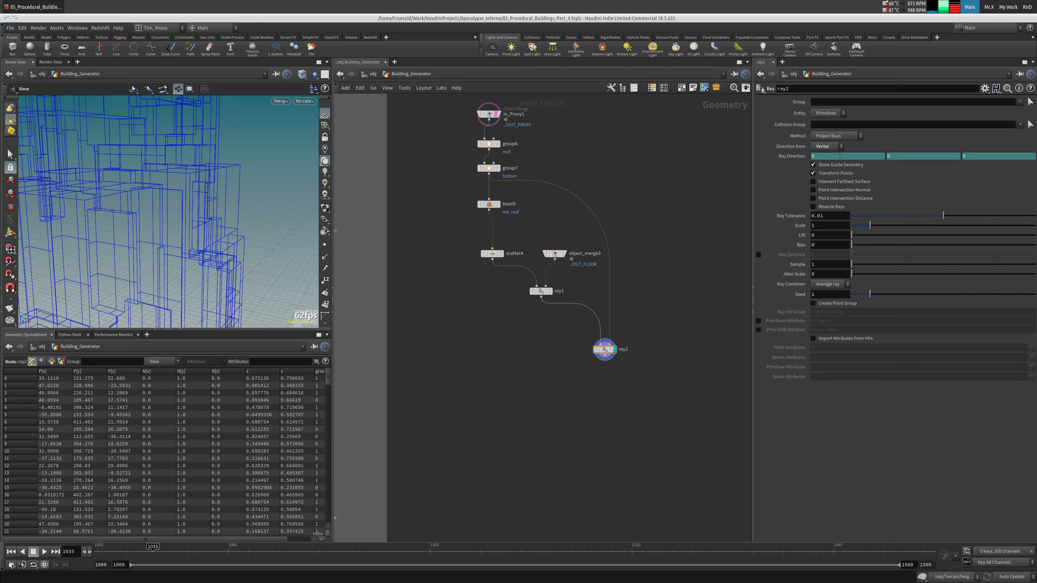
pyautogui.rightClick(789, 159)
pyautogui.click(837, 251)
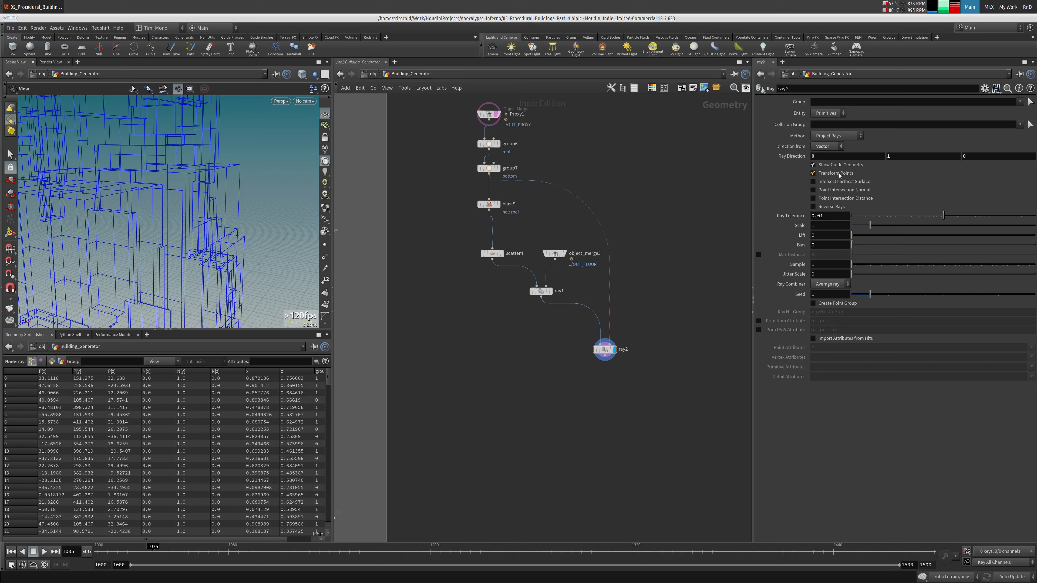
pyautogui.click(839, 173)
pyautogui.click(859, 199)
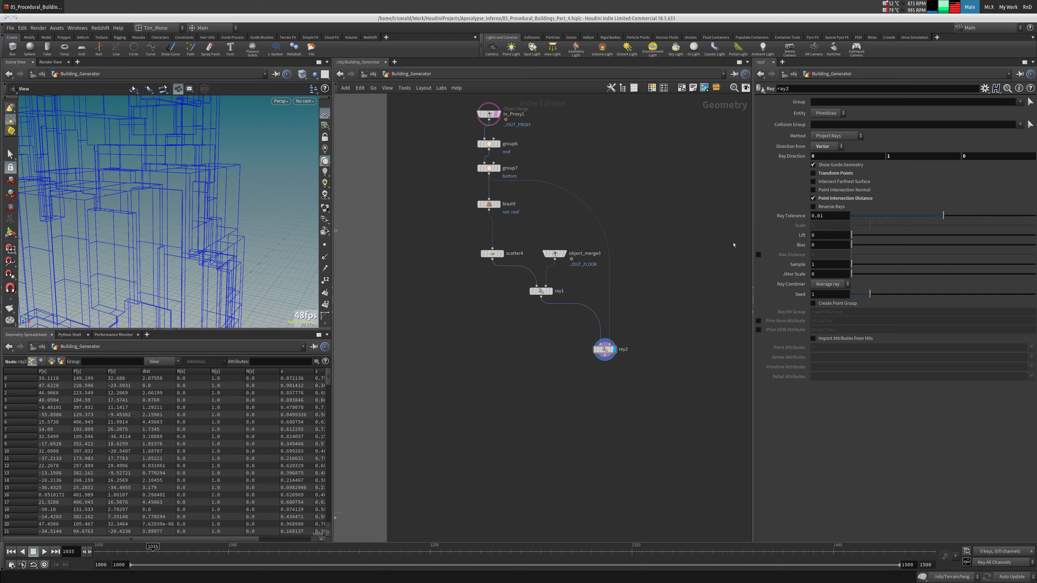
# Sort ray2's points by the dist attribute and examine the intersection distances against the proxy wireframe
pyautogui.moveTo(585, 363); pyautogui.dragTo(588, 361)
pyautogui.click(158, 371)
pyautogui.click(157, 373)
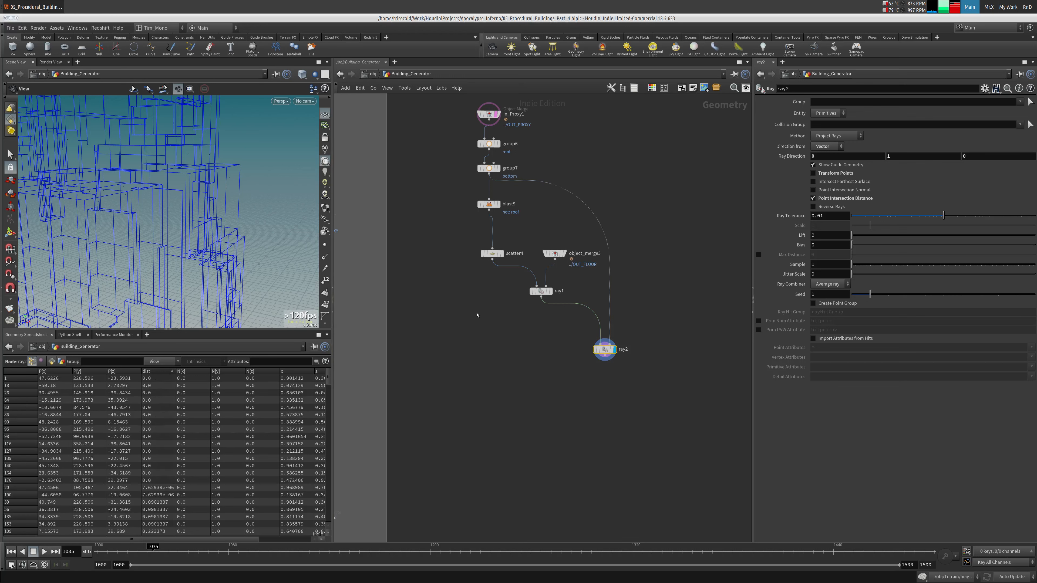
pyautogui.scroll(2, 466, 315)
pyautogui.moveTo(466, 315); pyautogui.dragTo(407, 263, button='middle')
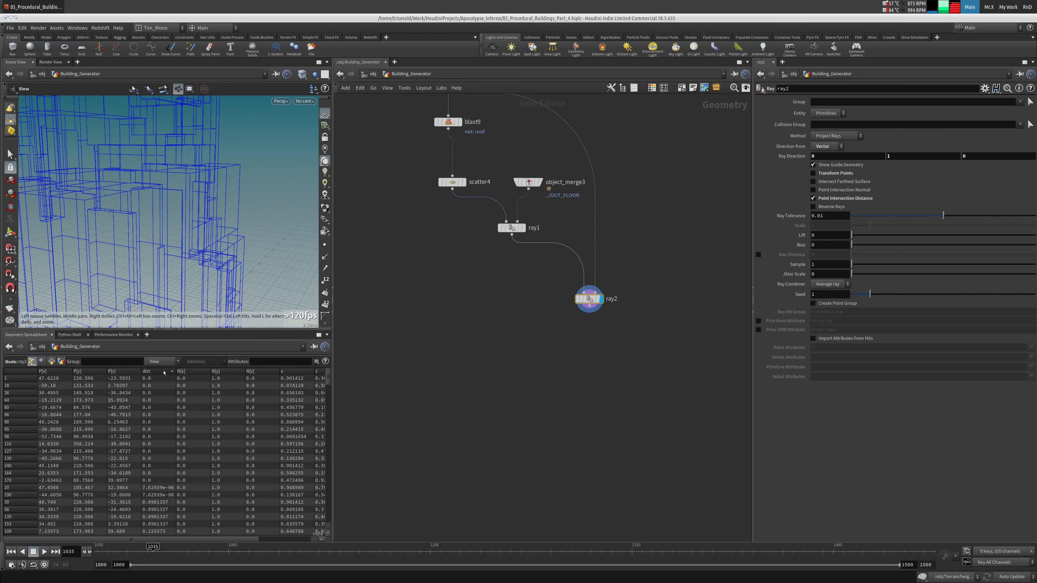
pyautogui.moveTo(267, 210); pyautogui.dragTo(220, 174)
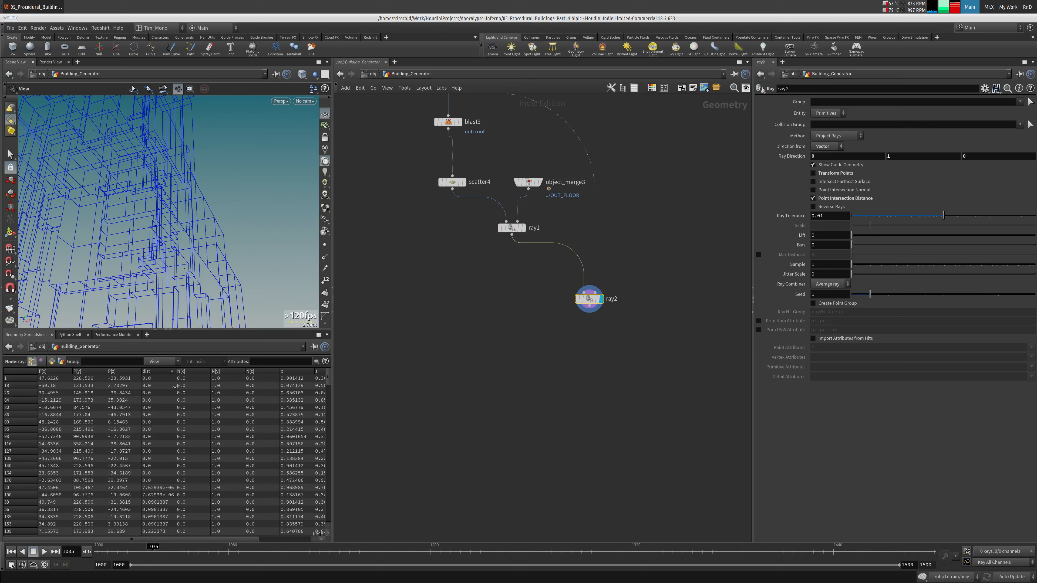
pyautogui.moveTo(192, 204); pyautogui.dragTo(172, 195)
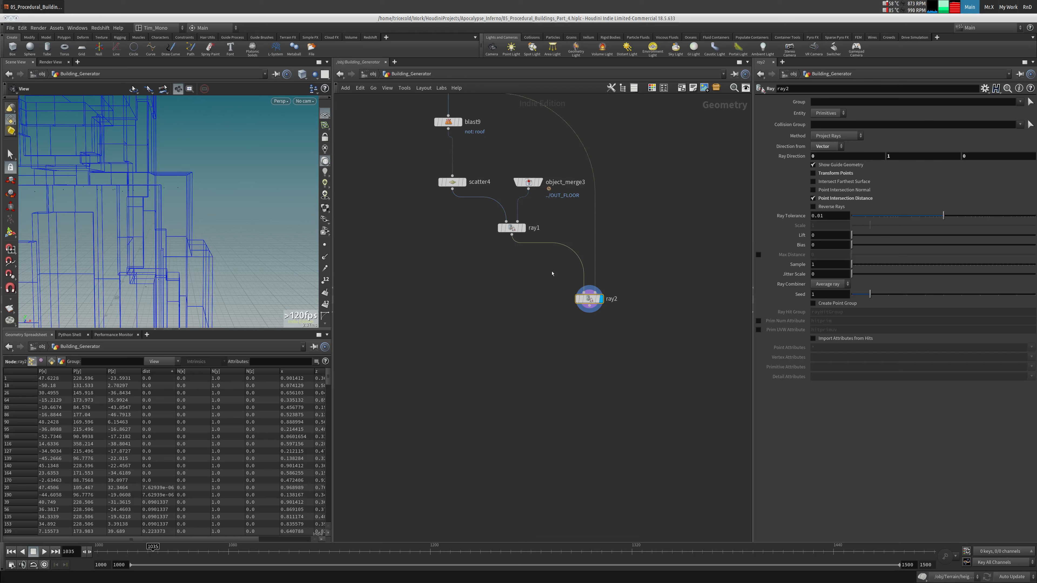
# Replace ray2's second input with object_merge3 so the rays are tested against the floor slabs
pyautogui.moveTo(533, 266); pyautogui.dragTo(529, 265, button='middle')
pyautogui.scroll(-3, 596, 219)
pyautogui.moveTo(596, 216); pyautogui.dragTo(582, 277, button='middle')
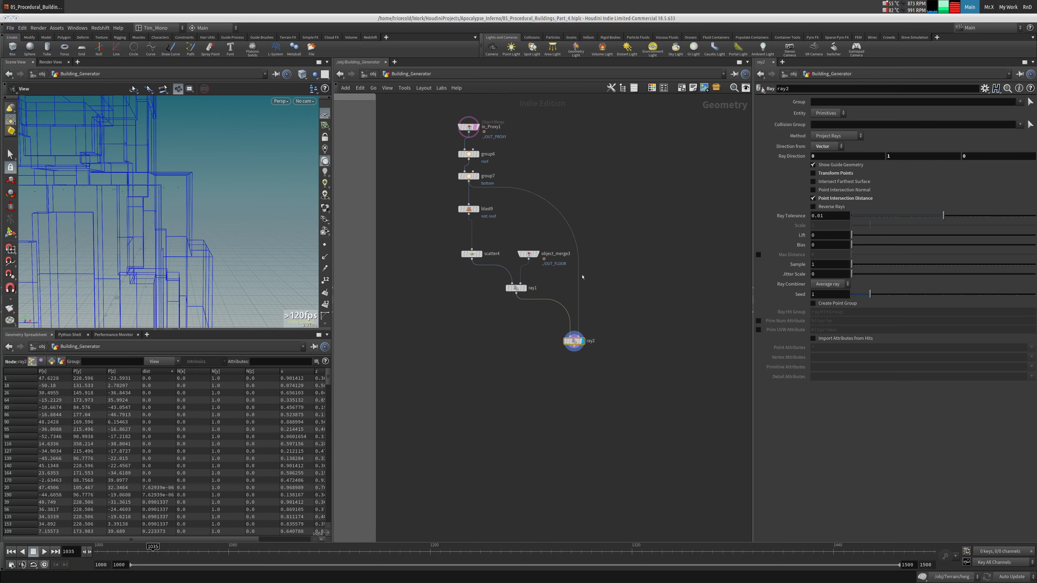
pyautogui.moveTo(159, 188); pyautogui.dragTo(169, 193)
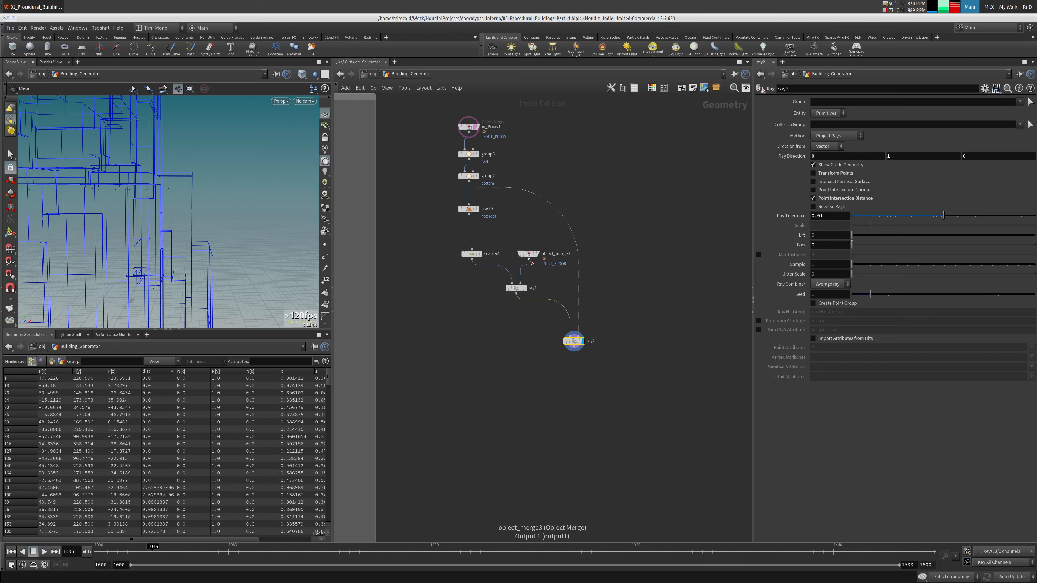
pyautogui.click(529, 260)
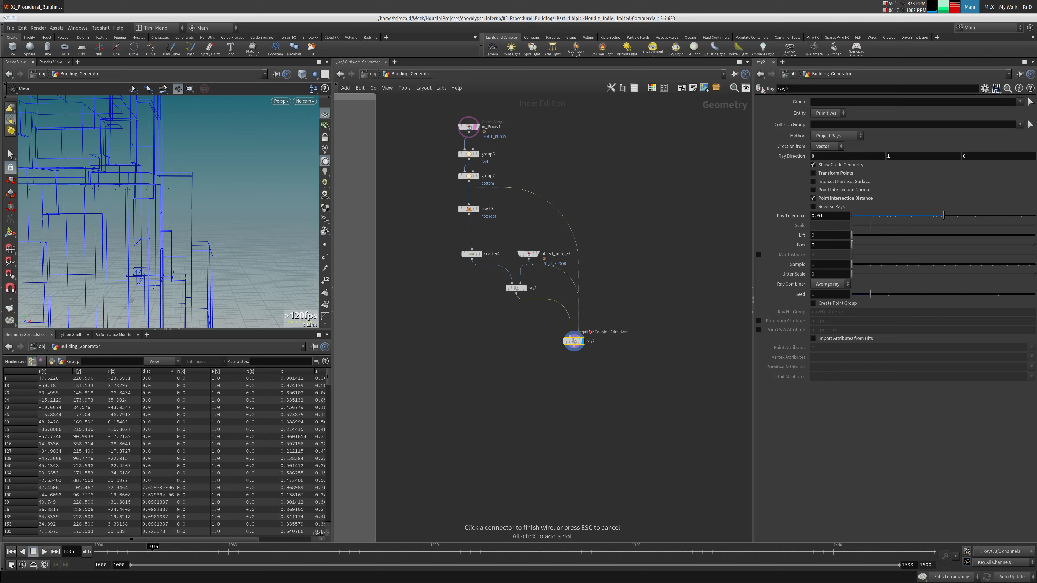
pyautogui.click(589, 332)
# Examine ray2's result on the floor slab wireframe from several angles
pyautogui.moveTo(166, 229); pyautogui.dragTo(233, 229)
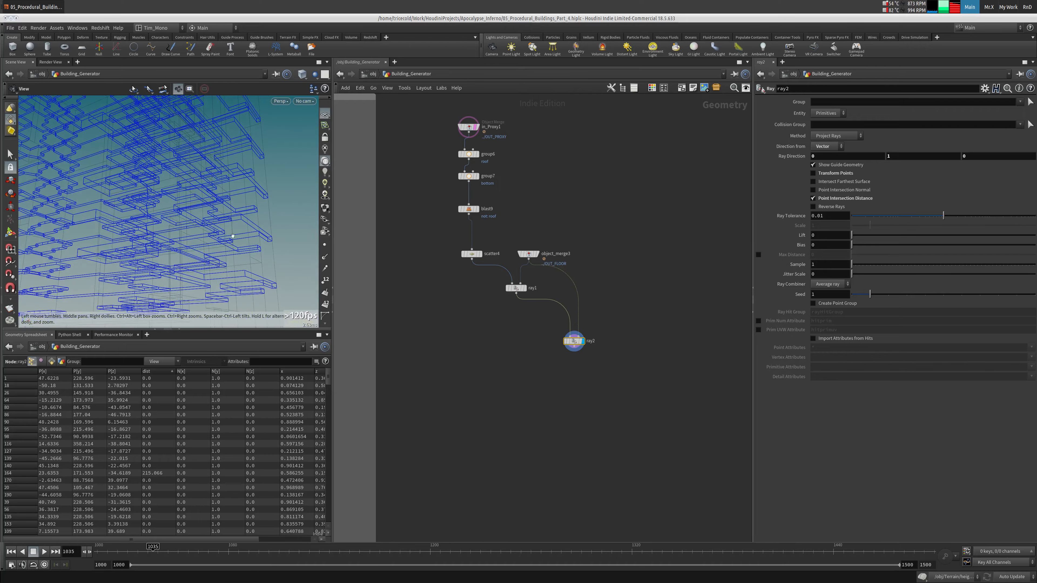
pyautogui.moveTo(223, 273); pyautogui.dragTo(245, 254)
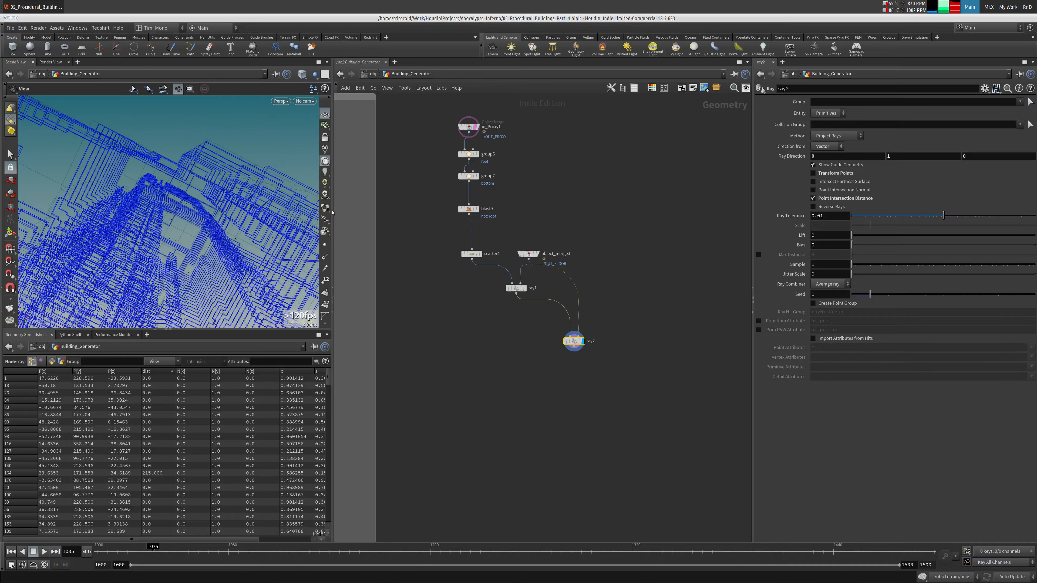
pyautogui.moveTo(229, 186); pyautogui.dragTo(192, 188)
pyautogui.moveTo(536, 320); pyautogui.dragTo(509, 331, button='middle')
pyautogui.scroll(2, 510, 331)
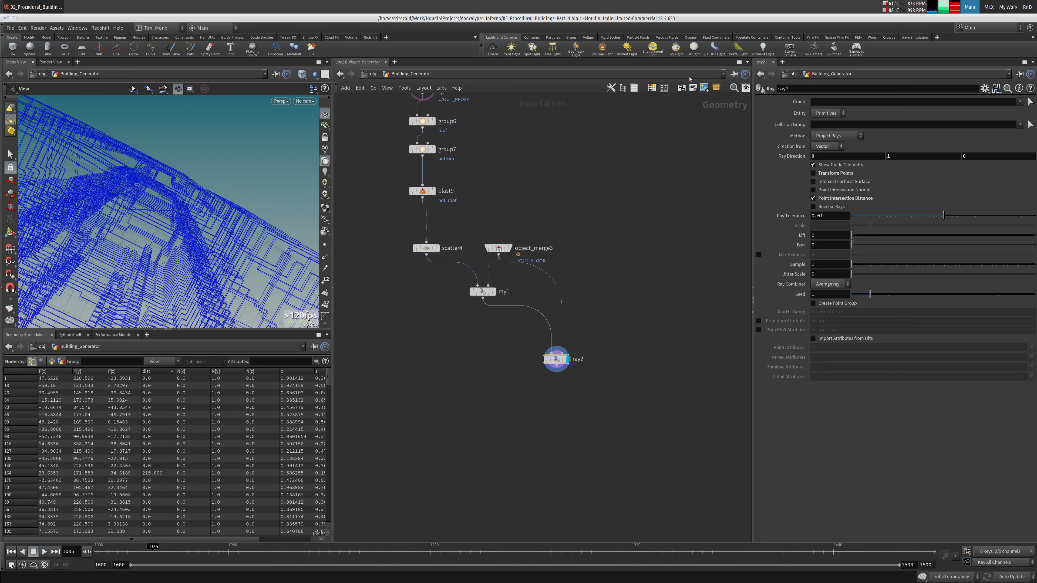
# Display ray1 and examine its projected points against the stacked floor slabs
pyautogui.click(494, 292)
pyautogui.moveTo(180, 220); pyautogui.dragTo(158, 173)
pyautogui.moveTo(158, 172)
pyautogui.mouseDown(button='right')
pyautogui.moveTo(151, 163)
pyautogui.moveTo(171, 160)
pyautogui.mouseUp(button='right')
pyautogui.hotkey('shift', 'w')
pyautogui.moveTo(183, 164); pyautogui.dragTo(234, 198)
pyautogui.scroll(5, 482, 269)
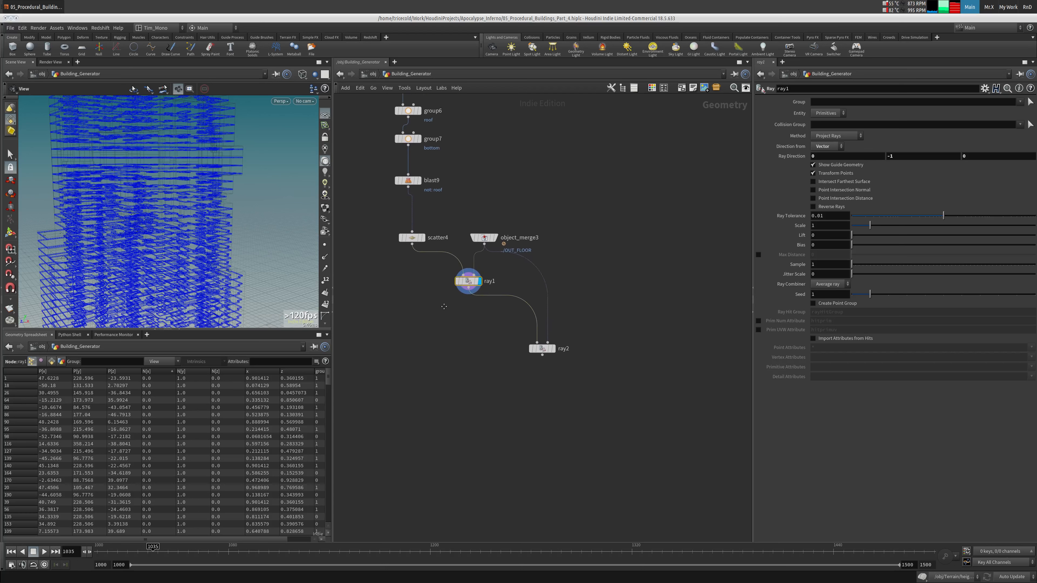
pyautogui.moveTo(481, 260); pyautogui.dragTo(454, 258)
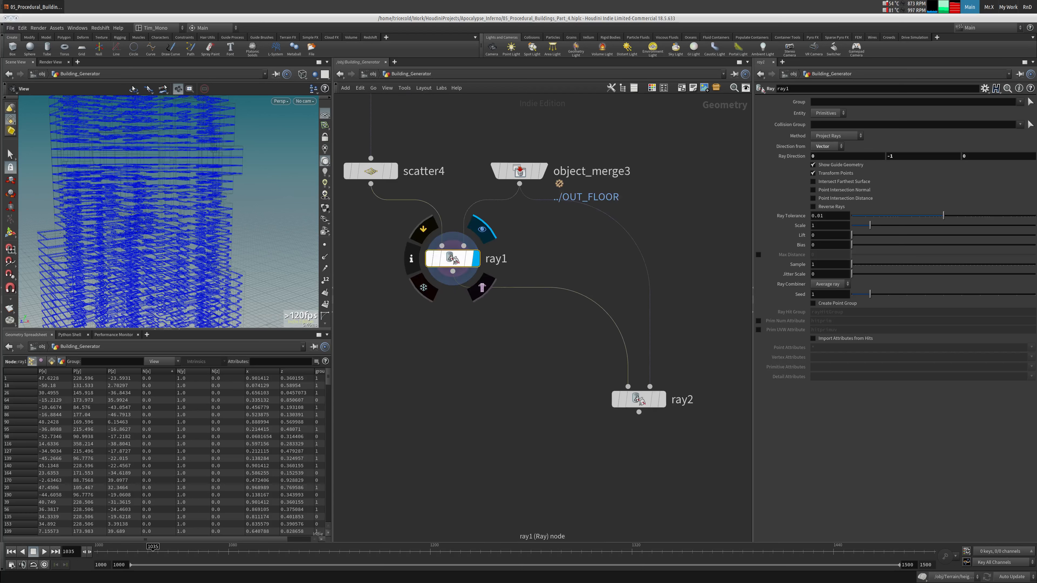
# Detach ray2 from its inputs, add a Null below ray1 and display its points
pyautogui.moveTo(639, 400); pyautogui.dragTo(595, 366)
pyautogui.press('Tab')
pyautogui.moveTo(489, 347)
pyautogui.write('nu')
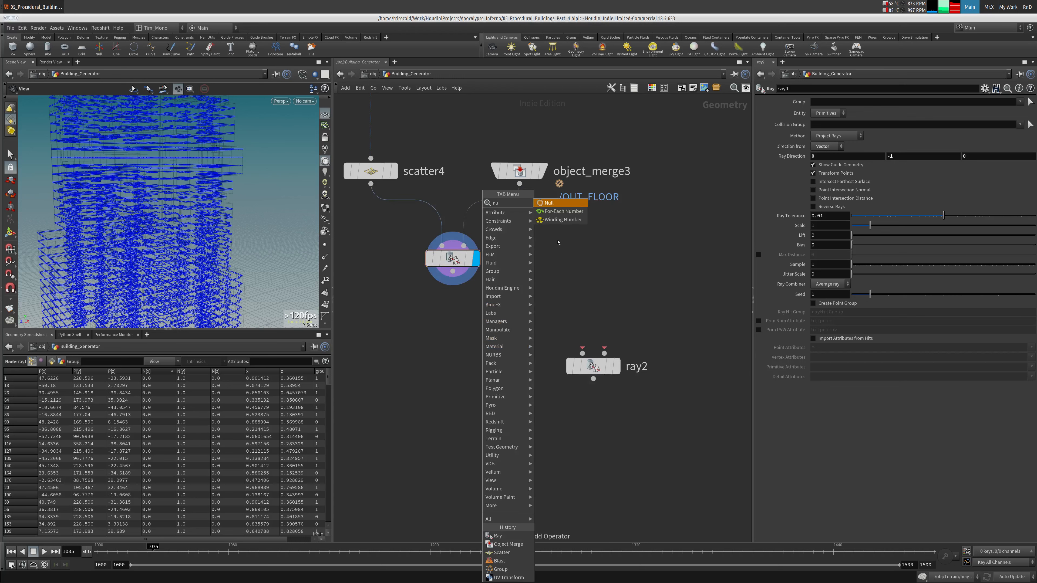
pyautogui.press('Return')
pyautogui.click(453, 329)
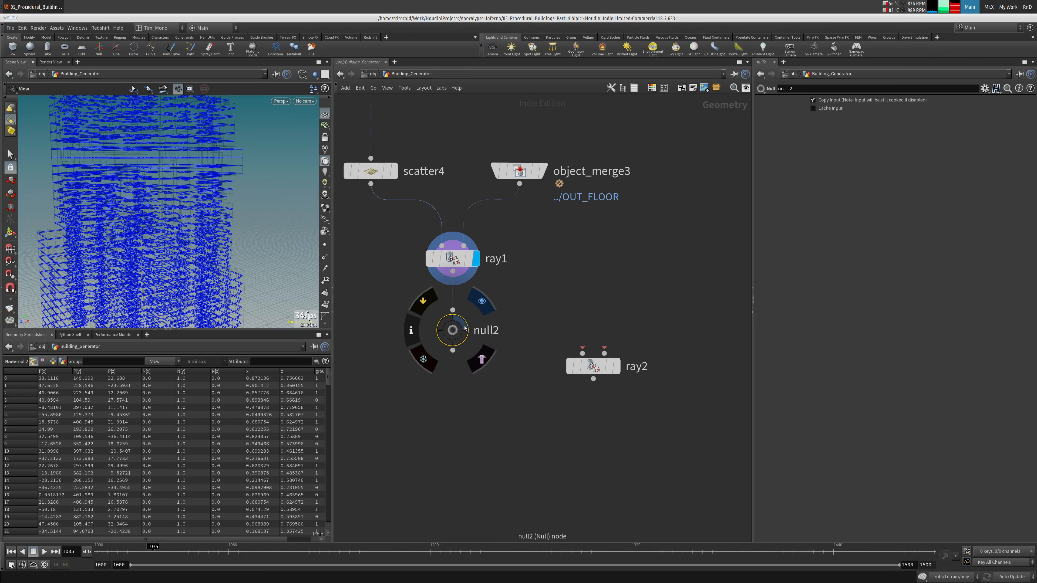
pyautogui.moveTo(170, 227); pyautogui.dragTo(216, 219)
pyautogui.moveTo(248, 243); pyautogui.dragTo(220, 207, button='middle')
pyautogui.moveTo(220, 207); pyautogui.dragTo(235, 179, button='right')
pyautogui.moveTo(234, 179); pyautogui.dragTo(283, 218, button='middle')
pyautogui.moveTo(282, 218); pyautogui.dragTo(317, 230)
# Connect null2 to ray2's first input and object_merge3 to its second input, and display ray2
pyautogui.moveTo(594, 367); pyautogui.dragTo(520, 429)
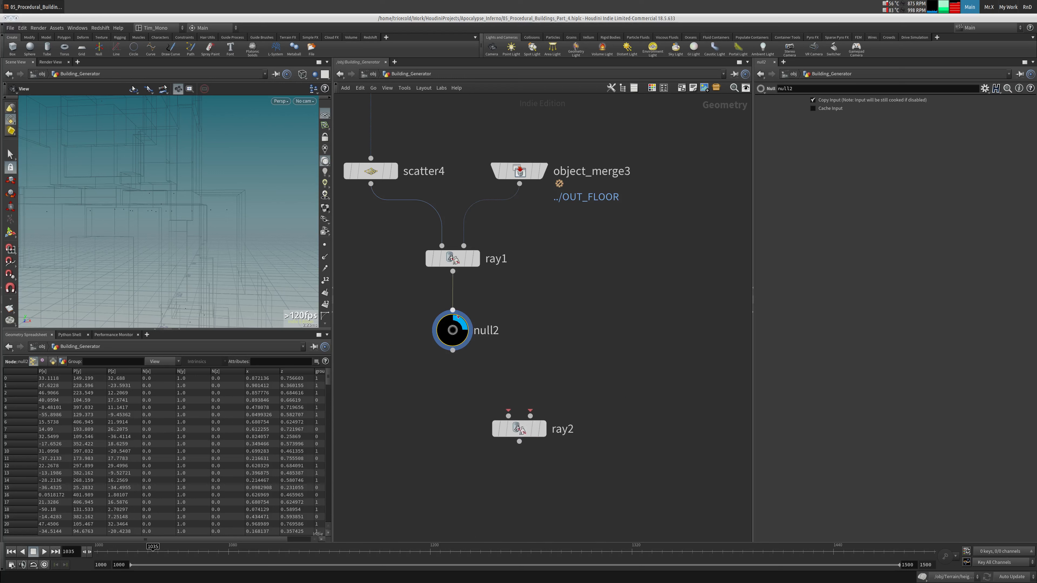
pyautogui.click(508, 415)
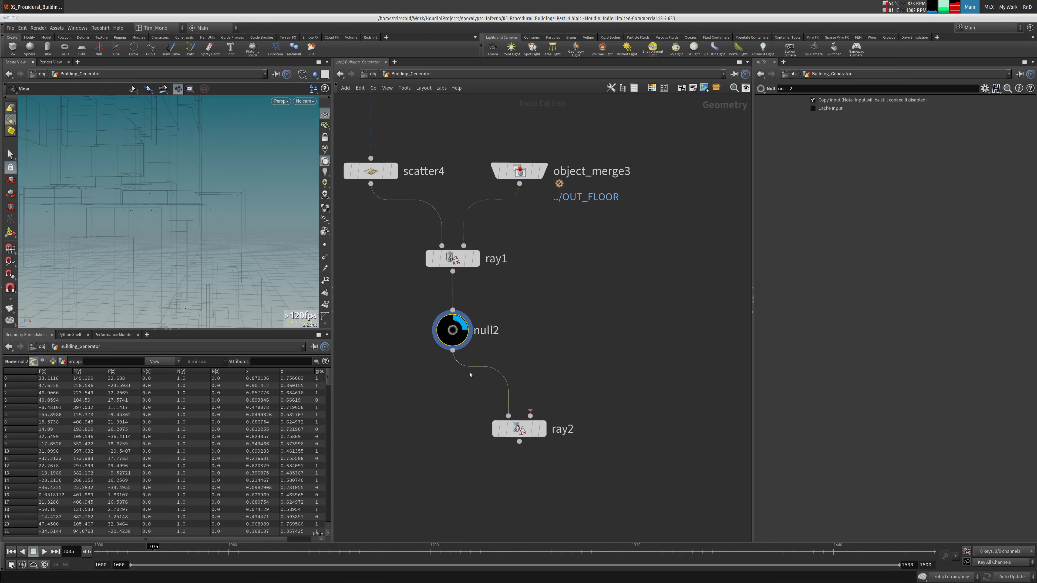
pyautogui.moveTo(516, 435); pyautogui.dragTo(528, 437)
pyautogui.click(520, 184)
pyautogui.click(542, 418)
pyautogui.click(554, 431)
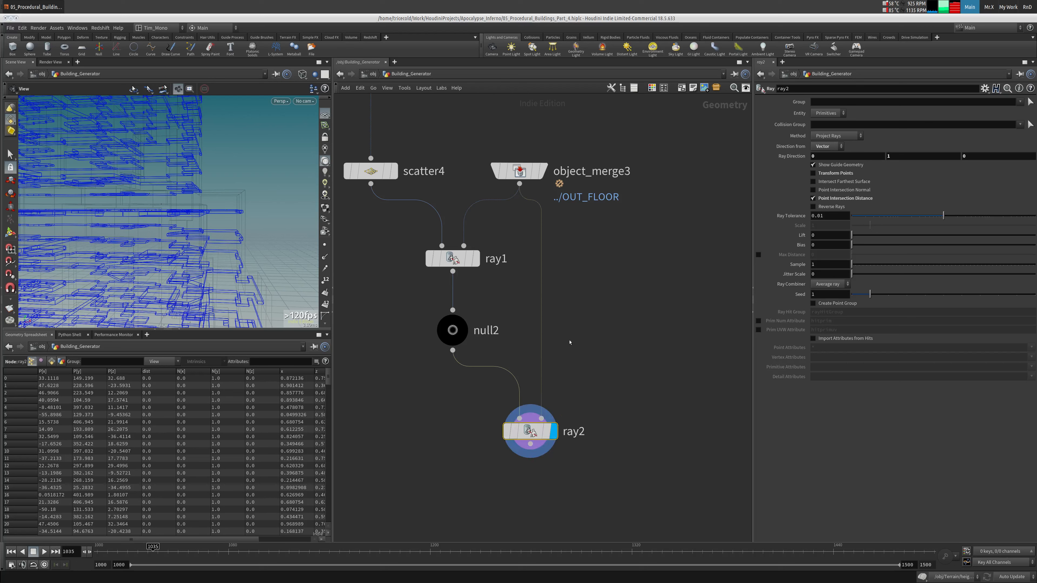
# Try group7's output as ray2's second input, and put object_merge3 back in its place
pyautogui.moveTo(595, 284); pyautogui.dragTo(588, 300, button='middle')
pyautogui.scroll(-4, 572, 295)
pyautogui.moveTo(458, 151); pyautogui.dragTo(604, 398)
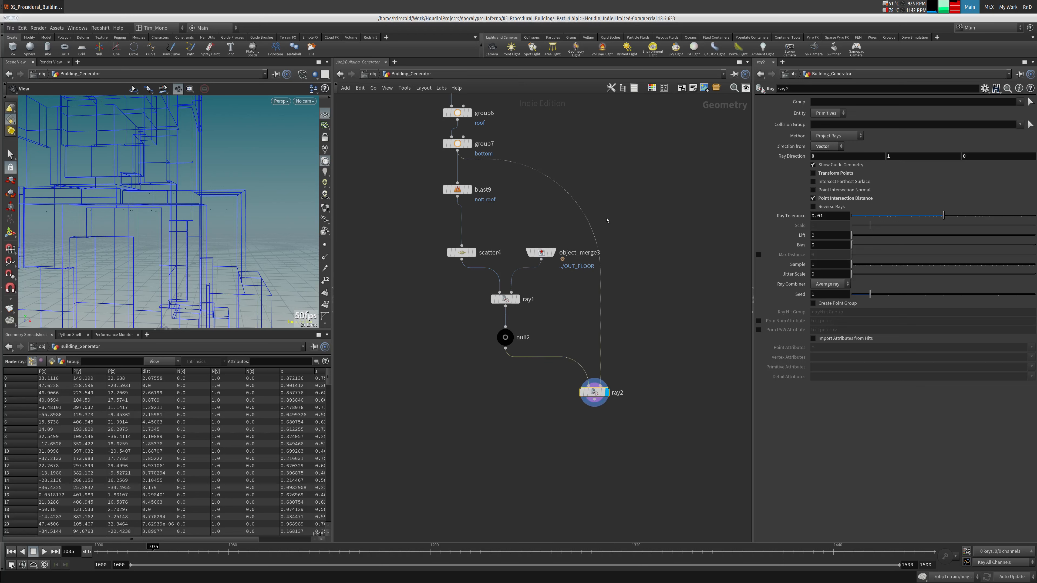
pyautogui.moveTo(547, 262); pyautogui.dragTo(601, 383)
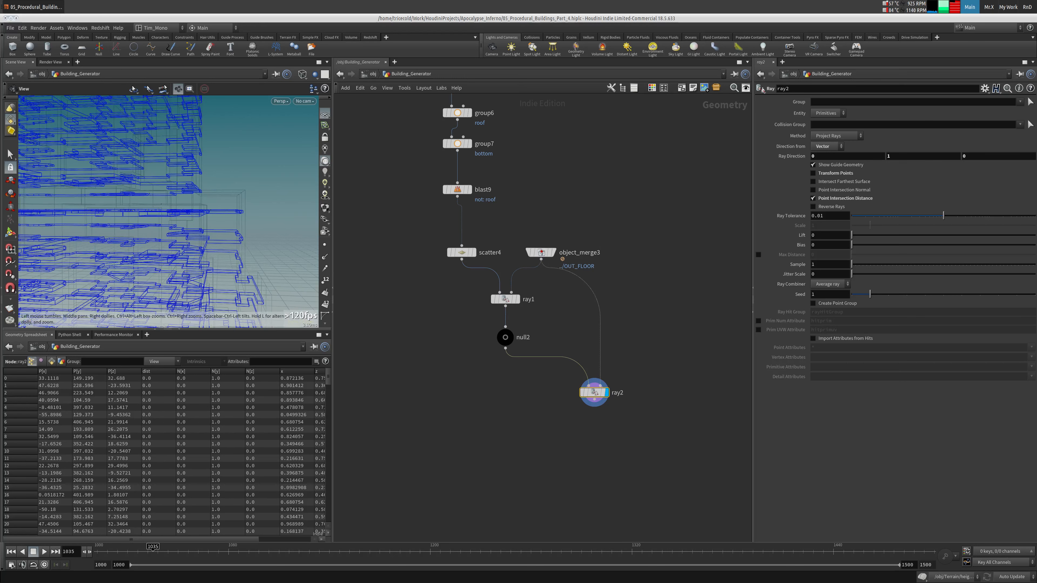
# Disconnect ray2 from both inputs and display null2's points
pyautogui.click(505, 337)
pyautogui.scroll(3, 606, 342)
pyautogui.moveTo(588, 425); pyautogui.dragTo(586, 383)
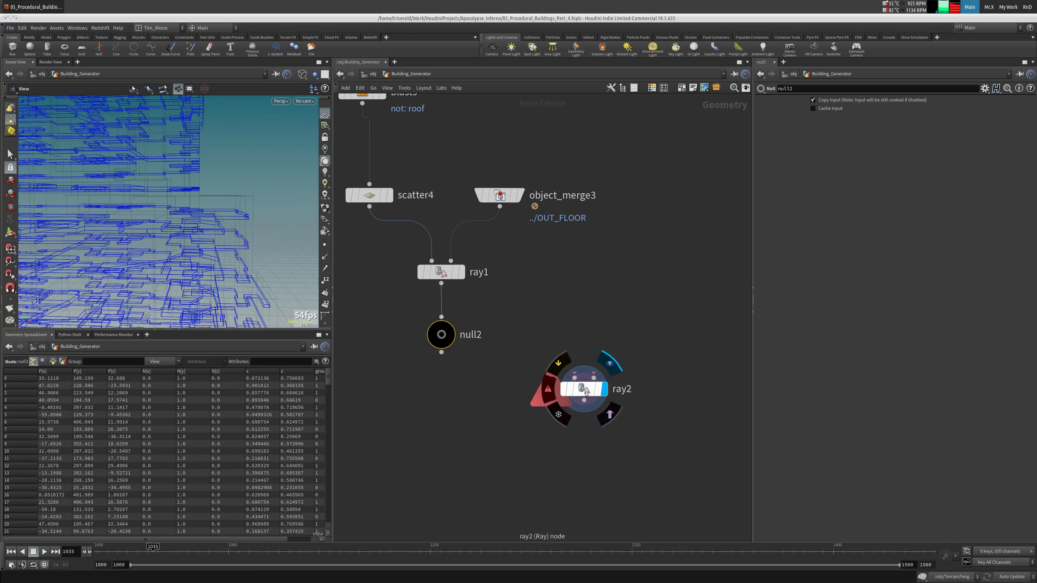
pyautogui.moveTo(522, 195); pyautogui.dragTo(545, 194)
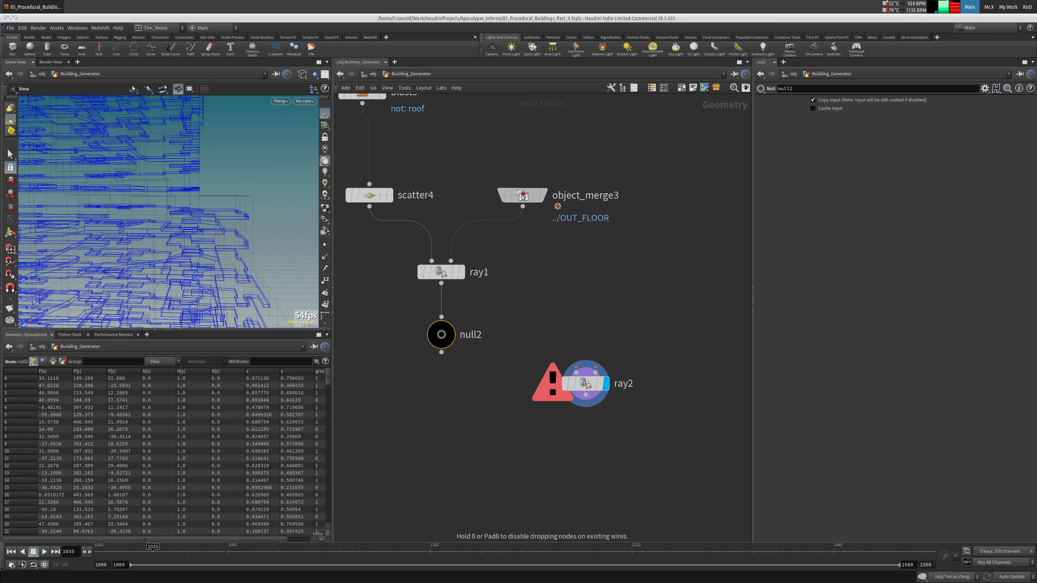
pyautogui.click(454, 329)
pyautogui.moveTo(250, 212); pyautogui.dragTo(206, 286)
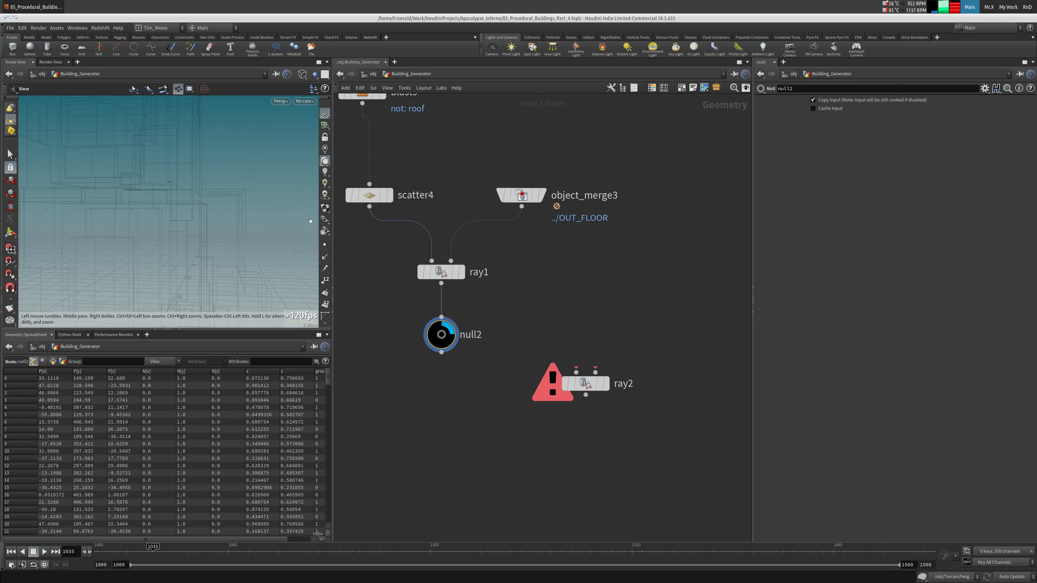
# Insert an Attribute Wrangle between scatter4 and ray1 and display it
pyautogui.moveTo(518, 264); pyautogui.dragTo(543, 300, button='middle')
pyautogui.moveTo(394, 231); pyautogui.dragTo(387, 177)
pyautogui.press('Tab')
pyautogui.write('attr')
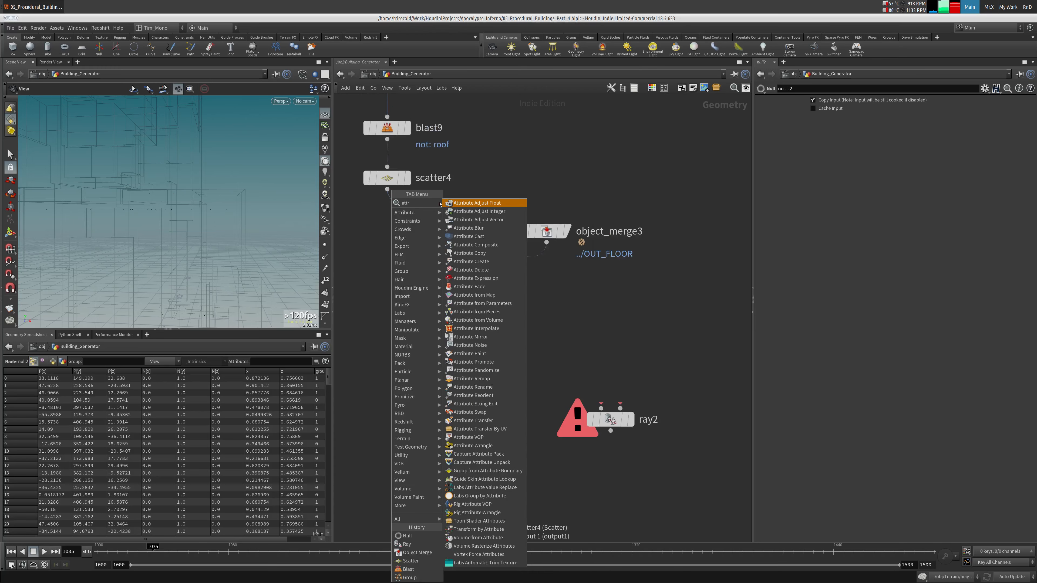
pyautogui.press('Escape')
pyautogui.press('Tab')
pyautogui.write('attrwr')
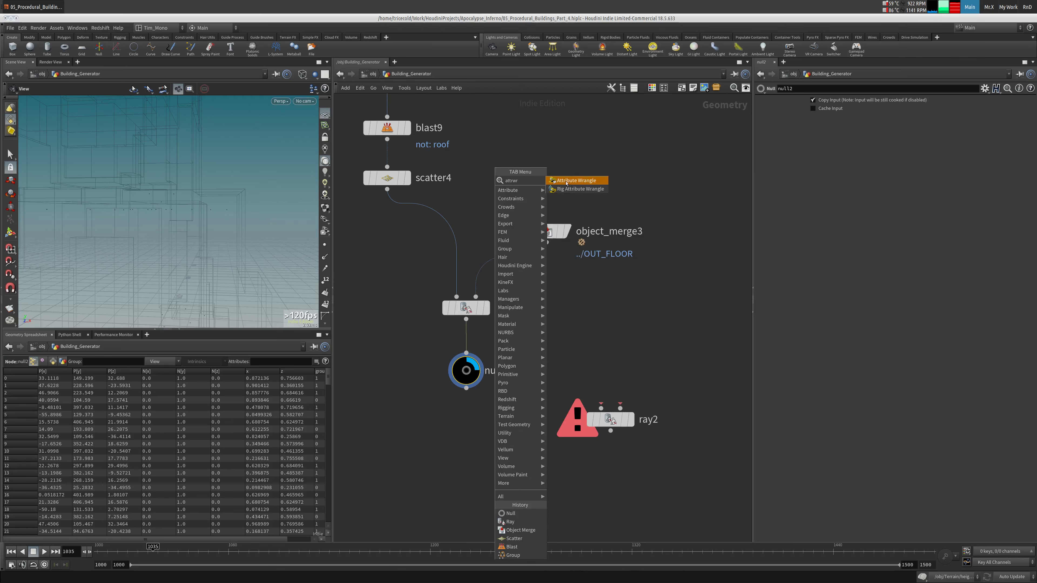
pyautogui.click(566, 183)
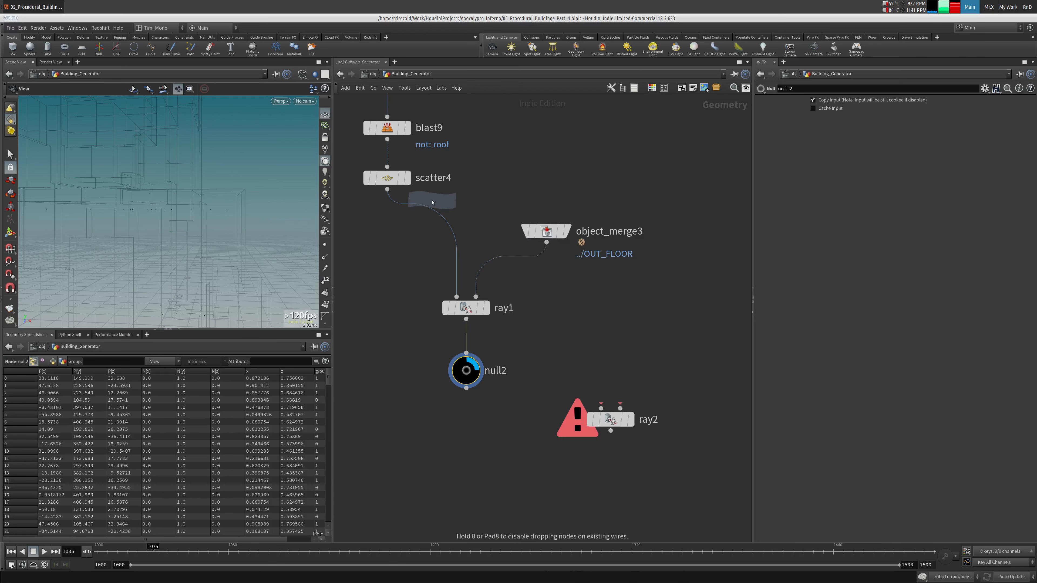
pyautogui.click(386, 230)
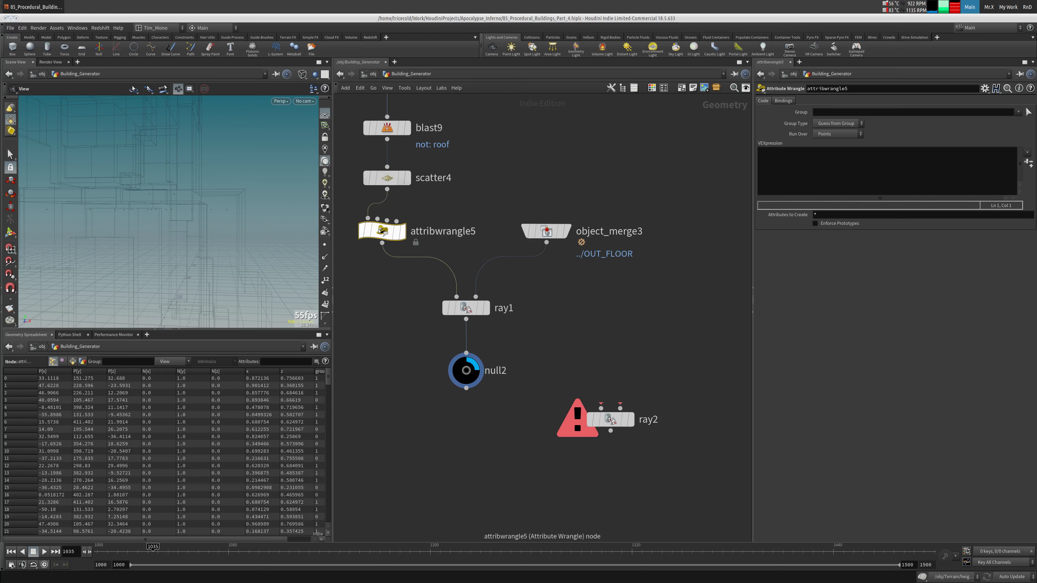
pyautogui.moveTo(389, 232)
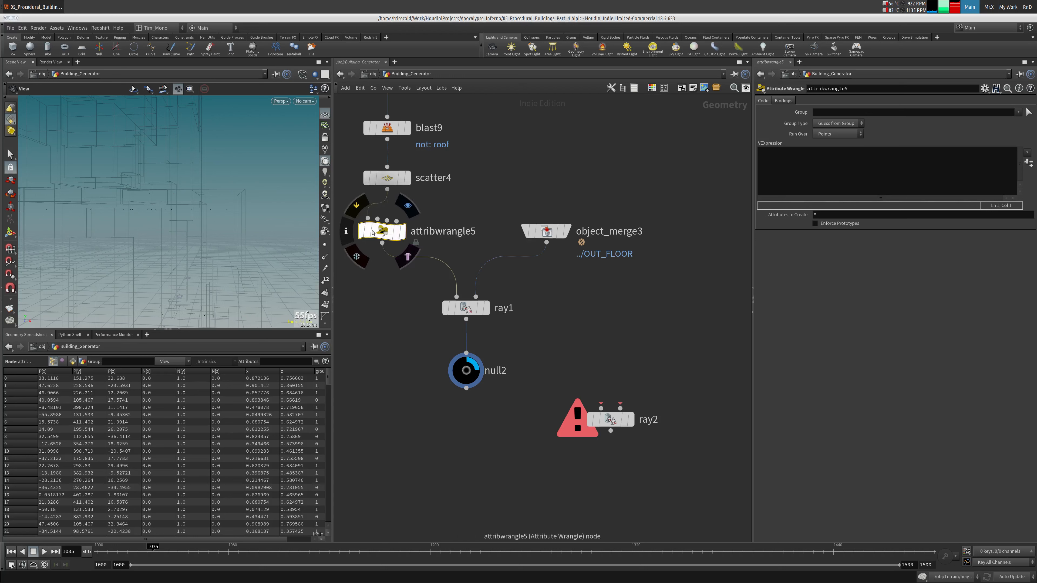
pyautogui.click(402, 235)
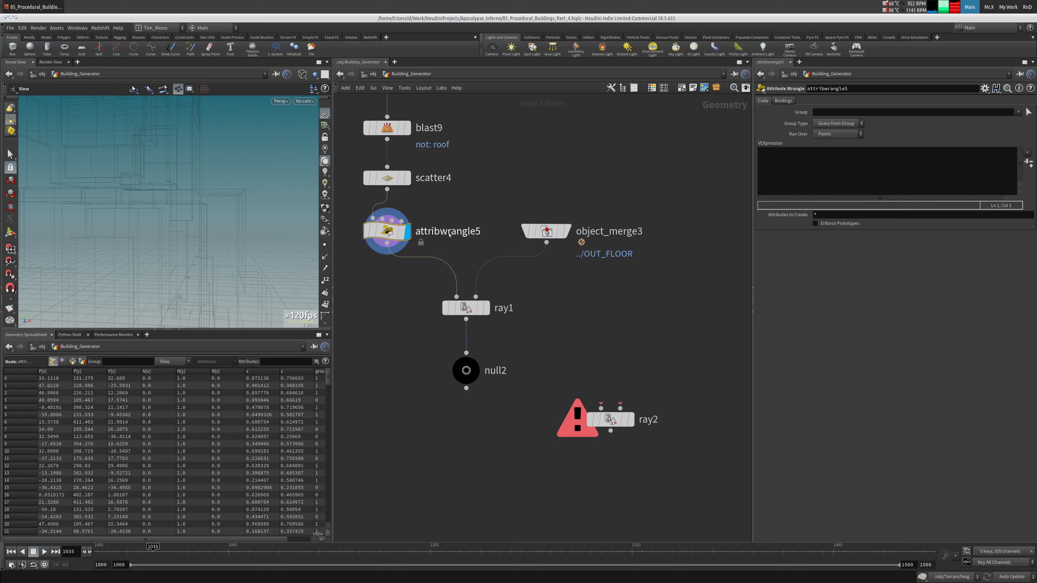
# Store each point's number in an integer attribute in attribwrangle5 with the expression "i@tempID = i@ptnum;"
pyautogui.click(870, 171)
pyautogui.write('i@')
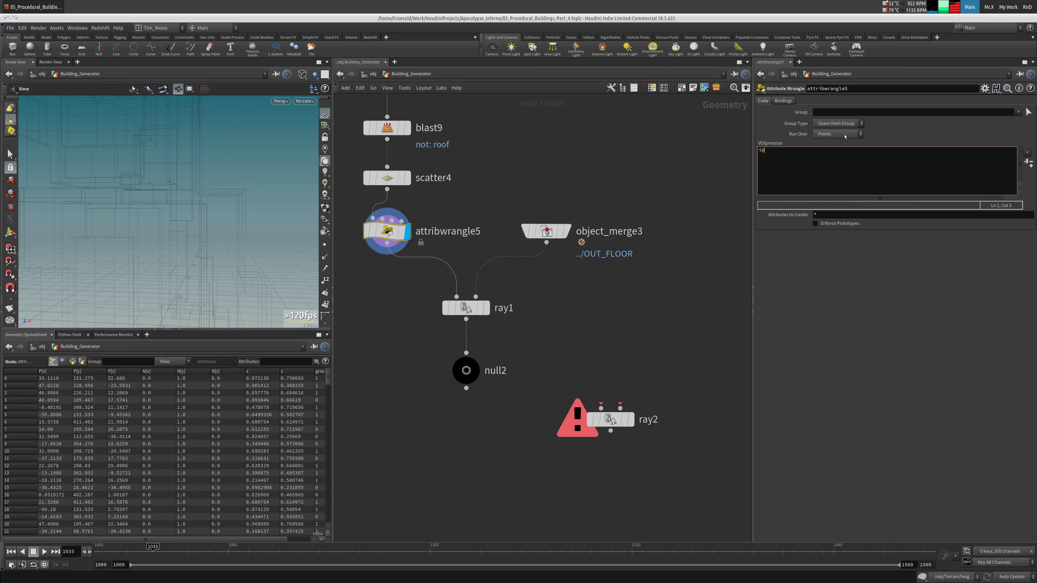
pyautogui.write('antenn')
pyautogui.press('BackSpace')
pyautogui.press('BackSpace')
pyautogui.press('BackSpace')
pyautogui.press('BackSpace')
pyautogui.write('tempID = i@ptnum')
# Wire attribwrangle5 into ray2's first input and in_Proxy1 into its second input, and display ray2 beside ray1
pyautogui.moveTo(612, 421); pyautogui.dragTo(619, 309)
pyautogui.click(386, 241)
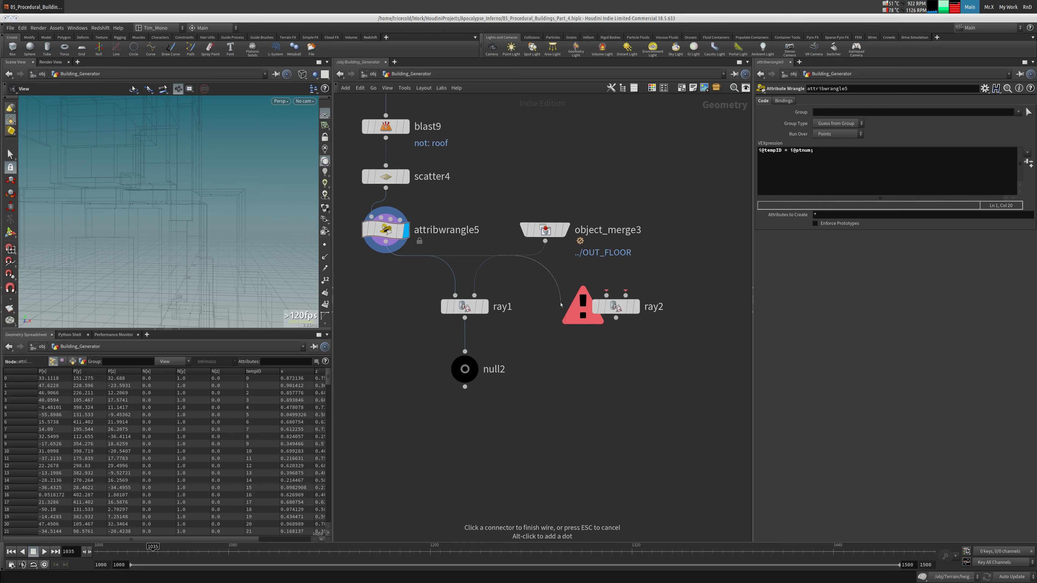
pyautogui.scroll(-5, 562, 301)
pyautogui.scroll(4, 568, 215)
pyautogui.click(457, 200)
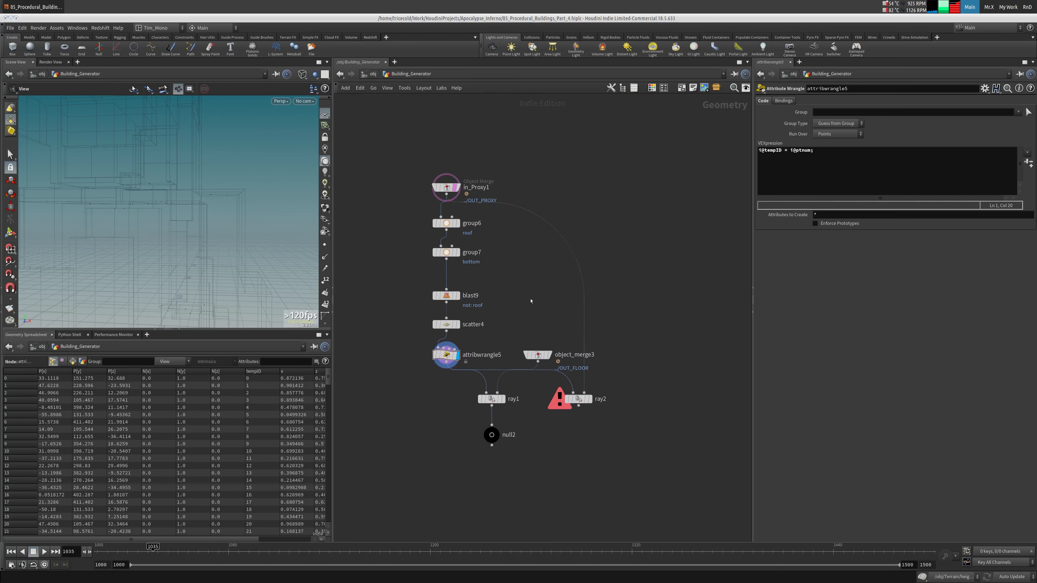
pyautogui.scroll(3, 498, 307)
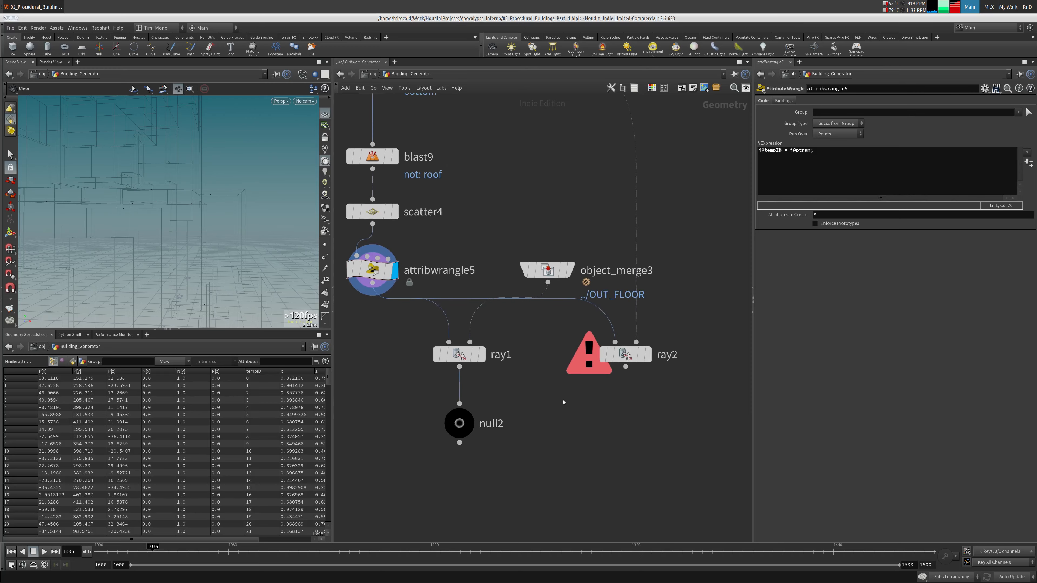
pyautogui.moveTo(462, 424); pyautogui.dragTo(463, 479)
pyautogui.click(646, 354)
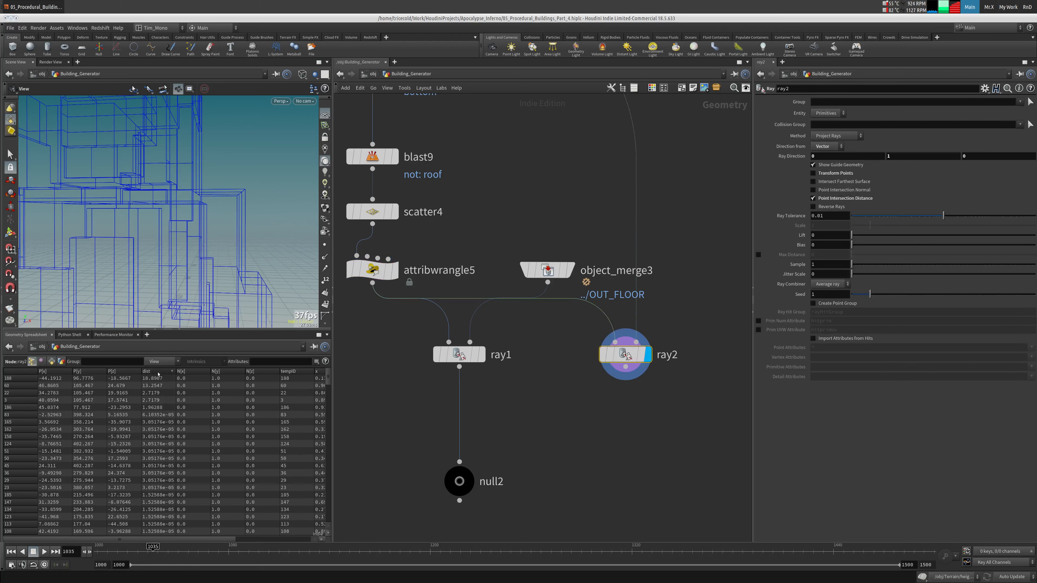
# Sort ray2's points by the dist attribute and review the intersection distances
pyautogui.click(156, 371)
pyautogui.scroll(-10, 324, 470)
pyautogui.moveTo(324, 470); pyautogui.dragTo(325, 378)
# Add an Attribute Wrangle below ray2 and display it
pyautogui.press('Tab')
pyautogui.write('attrw')
pyautogui.press('Return')
pyautogui.click(652, 418)
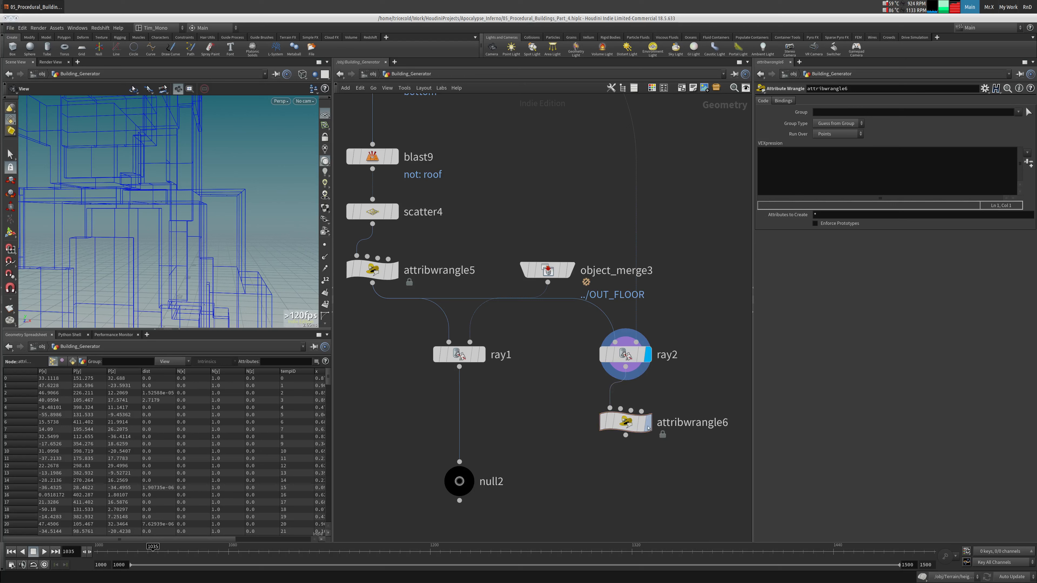
pyautogui.moveTo(652, 417)
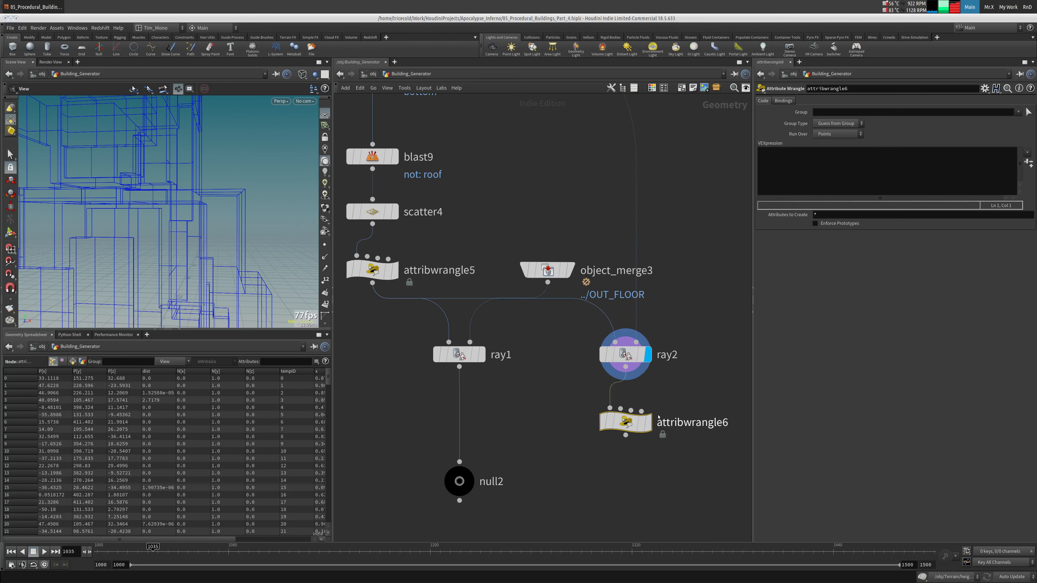
pyautogui.click(658, 400)
pyautogui.click(781, 164)
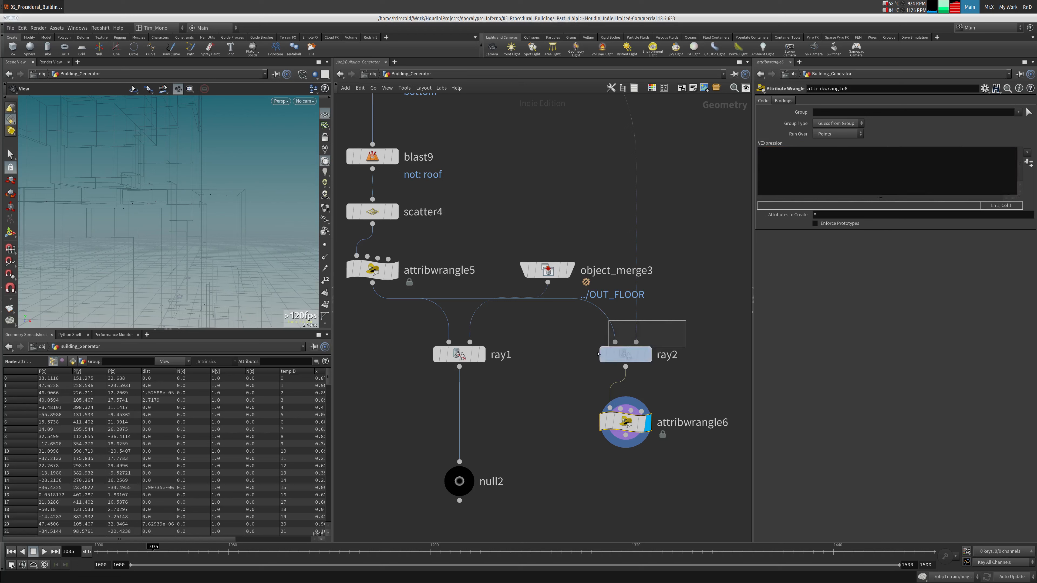
pyautogui.click(626, 354)
pyautogui.press('Down')
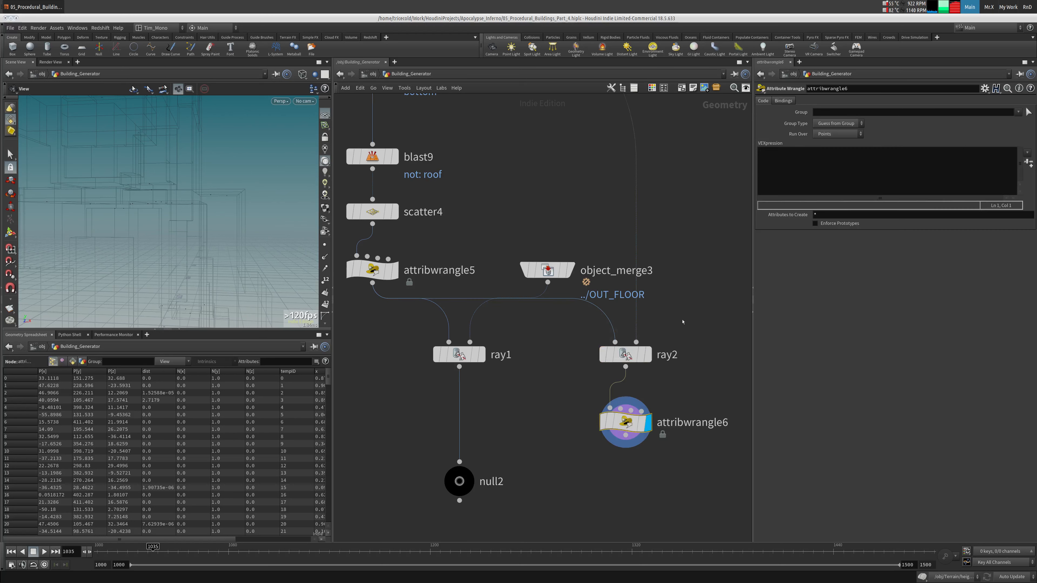
pyautogui.write('f@dist != 0')
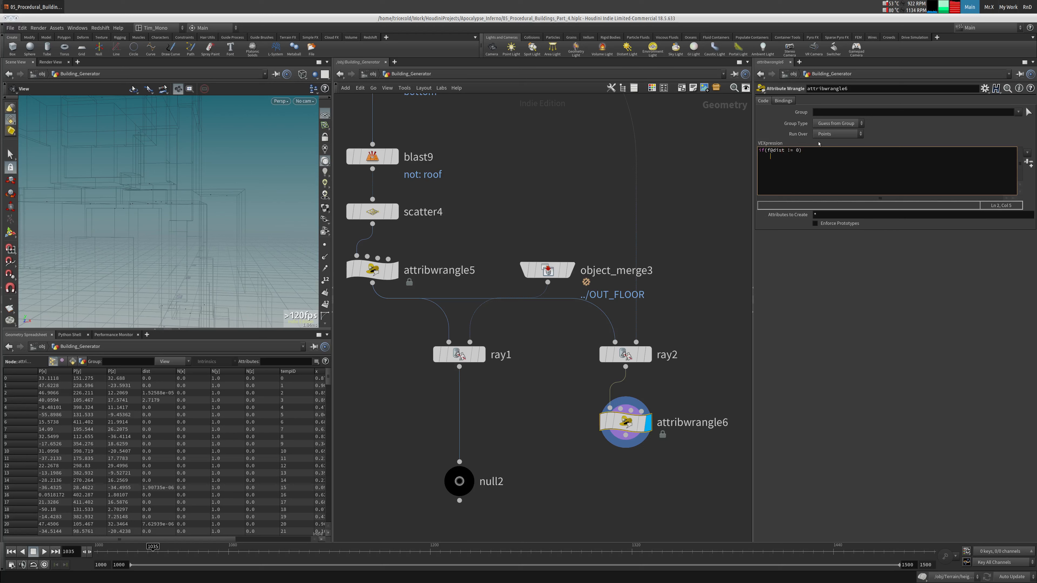
pyautogui.write('removep')
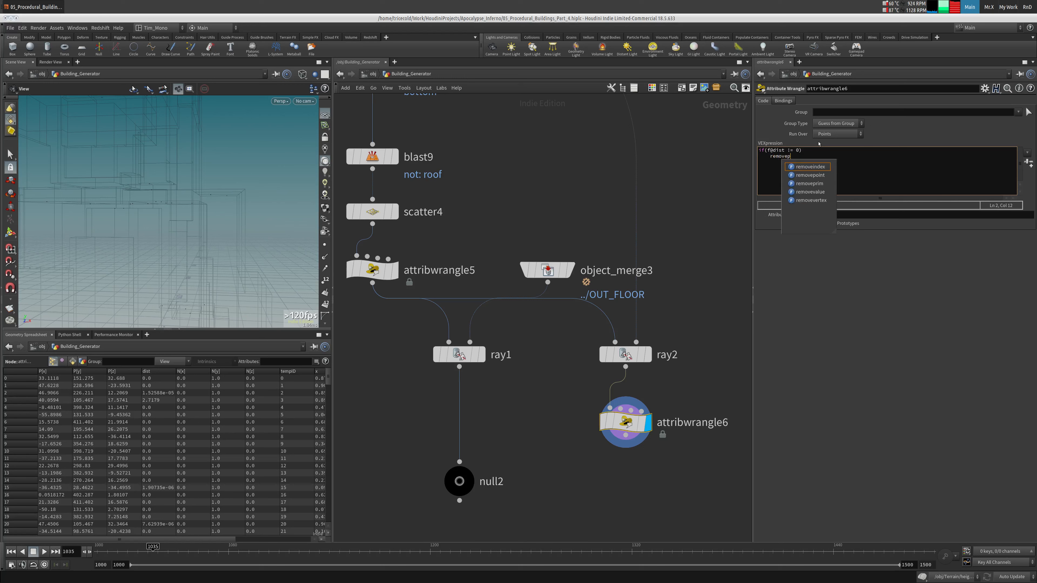
pyautogui.write('oint(0,@ptnum);')
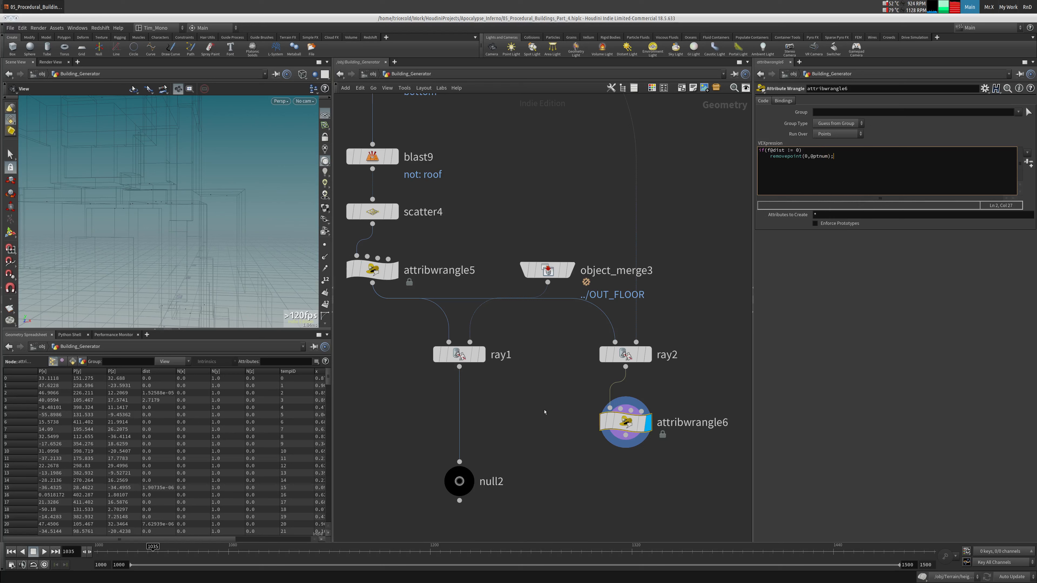
# Examine attribwrangle6's remaining points against the proxy wireframe from several angles
pyautogui.moveTo(163, 197)
pyautogui.mouseDown()
pyautogui.moveTo(196, 178)
pyautogui.moveTo(169, 211)
pyautogui.mouseUp()
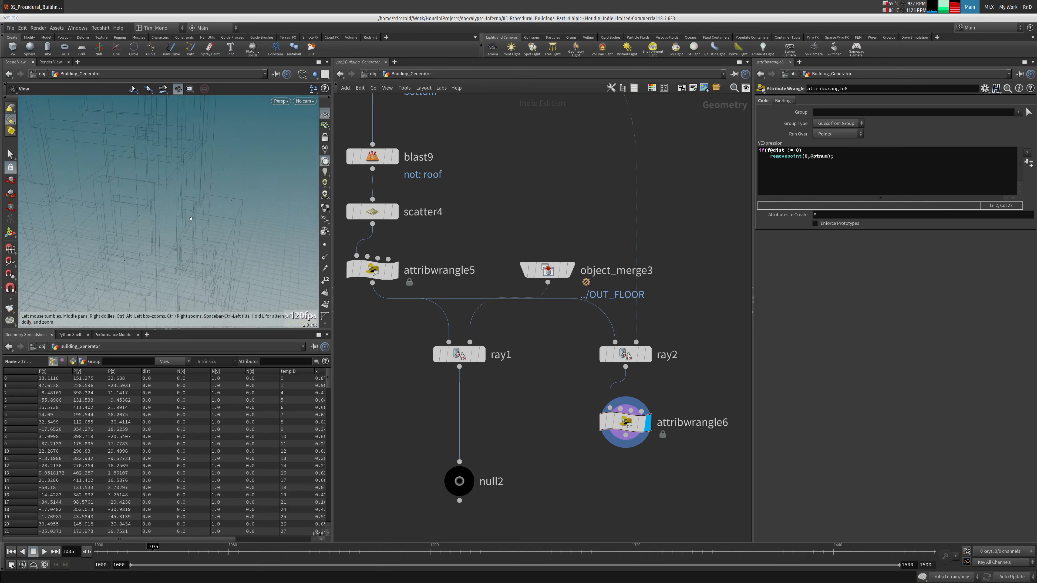
pyautogui.moveTo(217, 210); pyautogui.dragTo(213, 200)
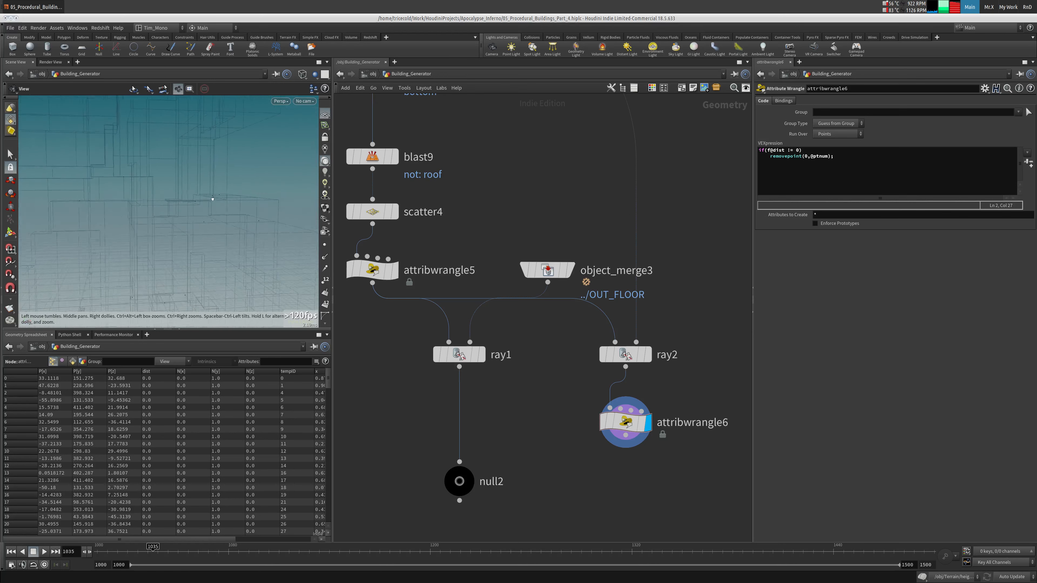
pyautogui.moveTo(178, 139); pyautogui.dragTo(160, 122)
pyautogui.moveTo(164, 84); pyautogui.dragTo(165, 72)
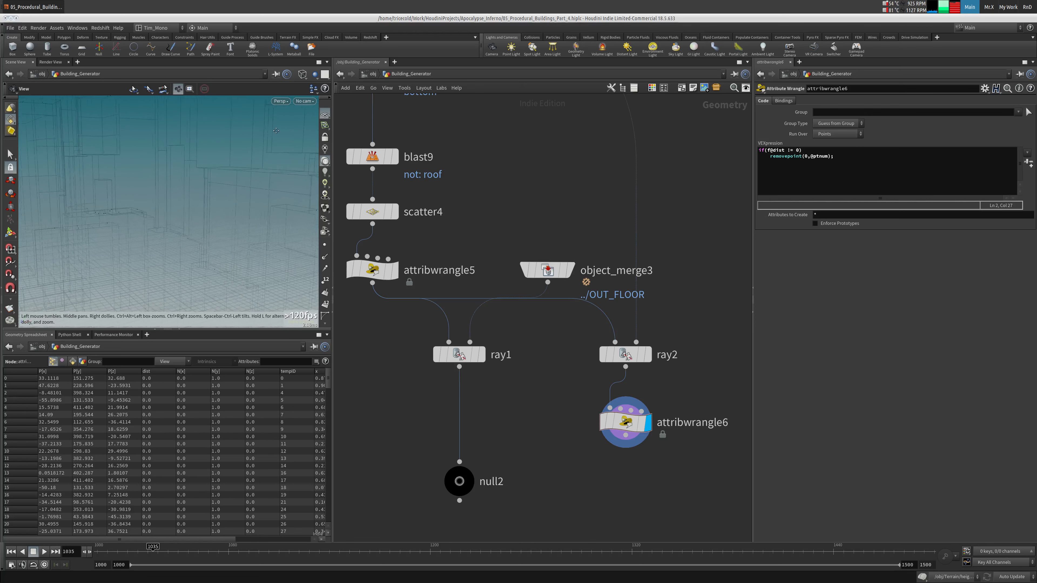
pyautogui.moveTo(158, 170); pyautogui.dragTo(140, 100)
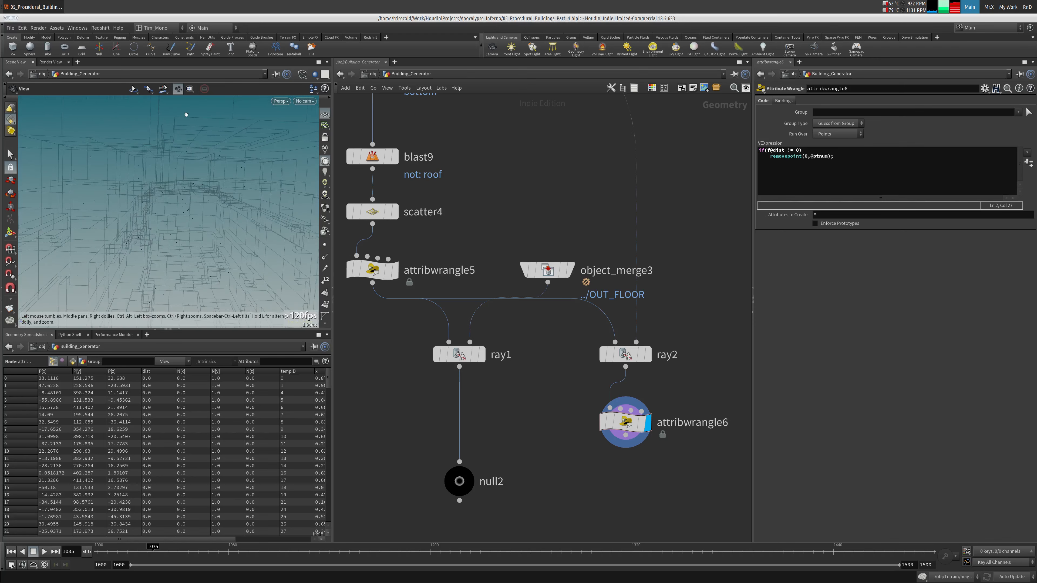
pyautogui.moveTo(233, 116); pyautogui.dragTo(221, 224)
pyautogui.moveTo(578, 387); pyautogui.dragTo(608, 424)
pyautogui.moveTo(278, 225); pyautogui.dragTo(228, 211)
# Display ray2's result and the in_Proxy1 building geometry to inspect the surfaces the rays are tested against
pyautogui.click(648, 355)
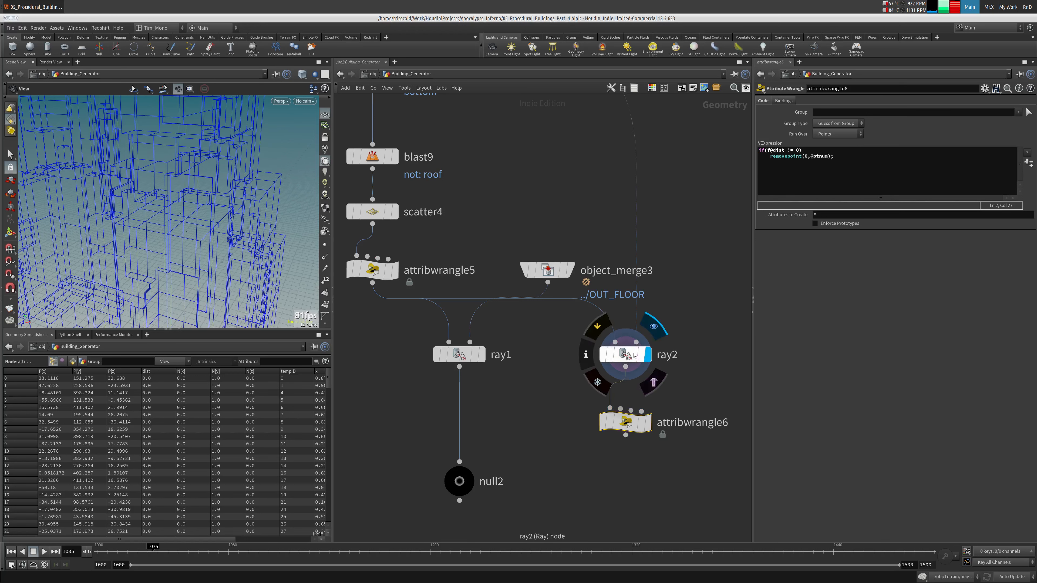
pyautogui.click(624, 354)
pyautogui.scroll(-3, 492, 201)
pyautogui.scroll(4, 494, 196)
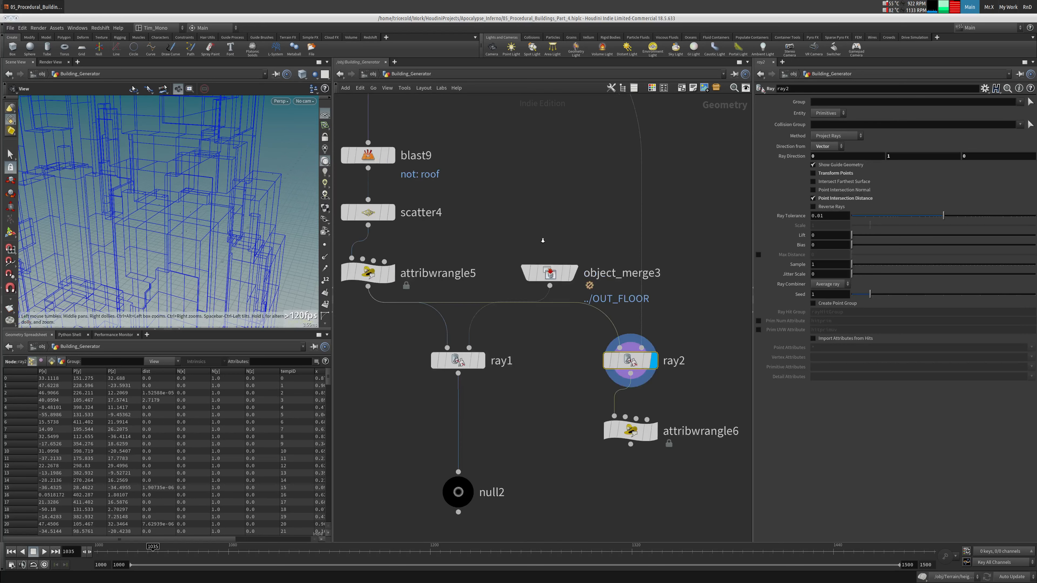
pyautogui.scroll(-3, 541, 240)
pyautogui.moveTo(488, 146); pyautogui.dragTo(507, 277, button='middle')
pyautogui.click(431, 125)
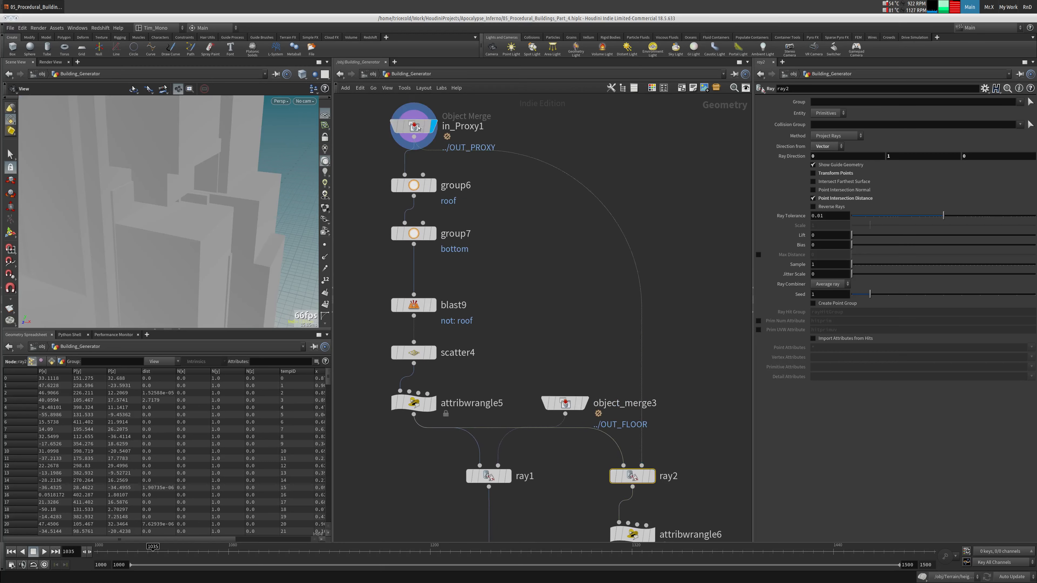
# Inspect the in_Proxy1 building surfaces in shaded and wireframe views from several angles
pyautogui.click(414, 127)
pyautogui.scroll(2, 695, 461)
pyautogui.moveTo(673, 408); pyautogui.dragTo(602, 234, button='middle')
pyautogui.click(568, 380)
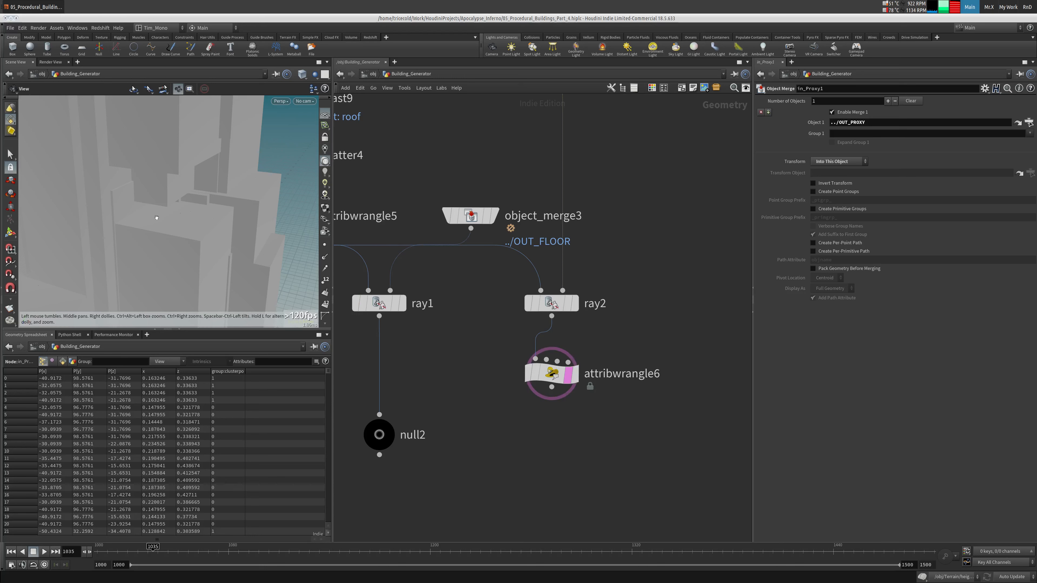
pyautogui.moveTo(156, 214); pyautogui.dragTo(151, 225)
pyautogui.moveTo(151, 225); pyautogui.dragTo(240, 209, button='right')
pyautogui.press('w')
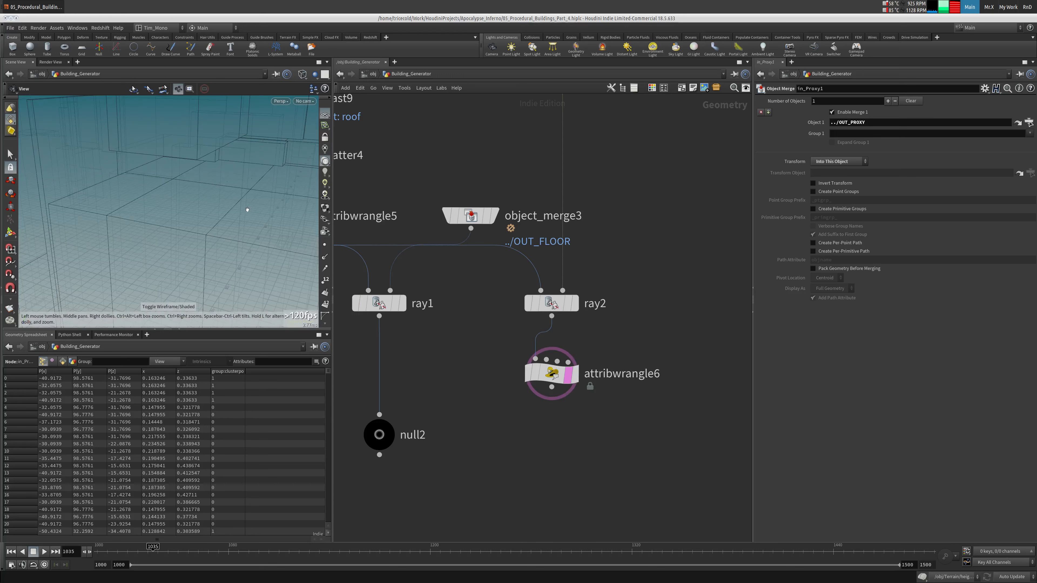
pyautogui.moveTo(182, 232); pyautogui.dragTo(287, 230)
# Display attribwrangle6's filtered points with ray2's result shown as a template
pyautogui.click(552, 303)
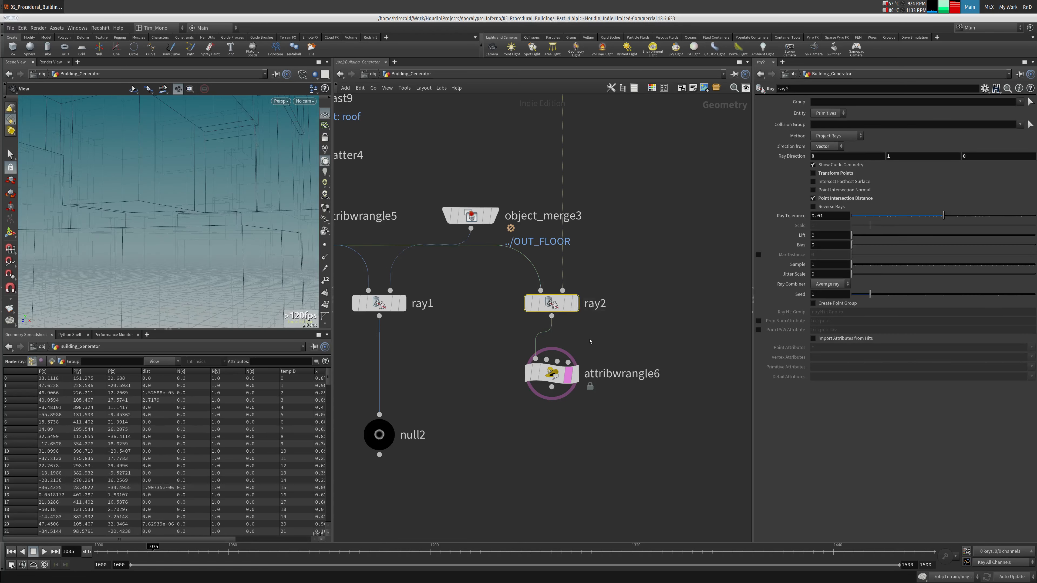
pyautogui.click(574, 374)
pyautogui.click(551, 373)
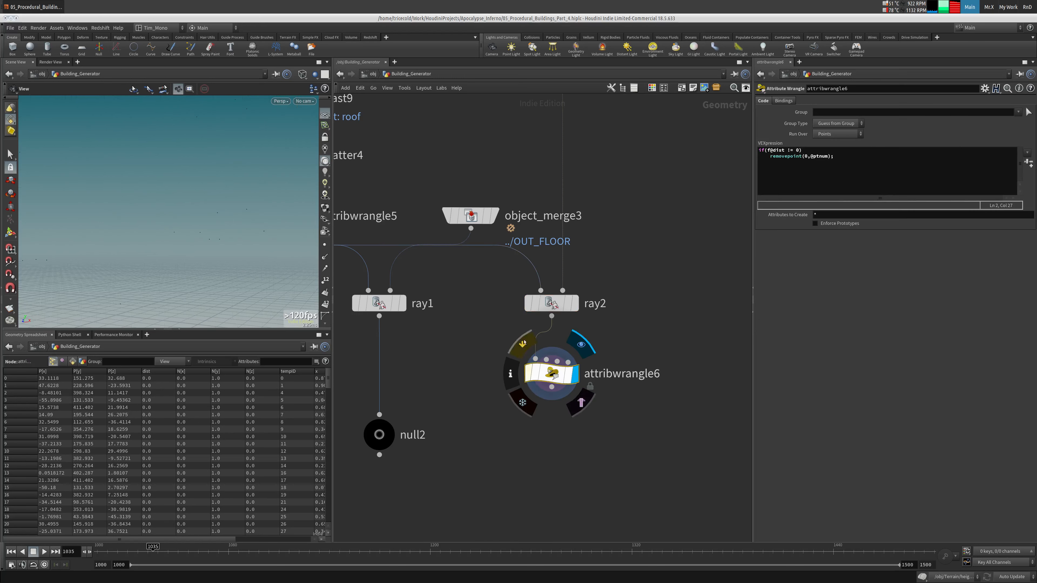
pyautogui.click(567, 303)
# Add a Box node beside attribwrangle6 and set its Y size to 100
pyautogui.moveTo(657, 329); pyautogui.dragTo(611, 276, button='middle')
pyautogui.press('Tab')
pyautogui.write('box')
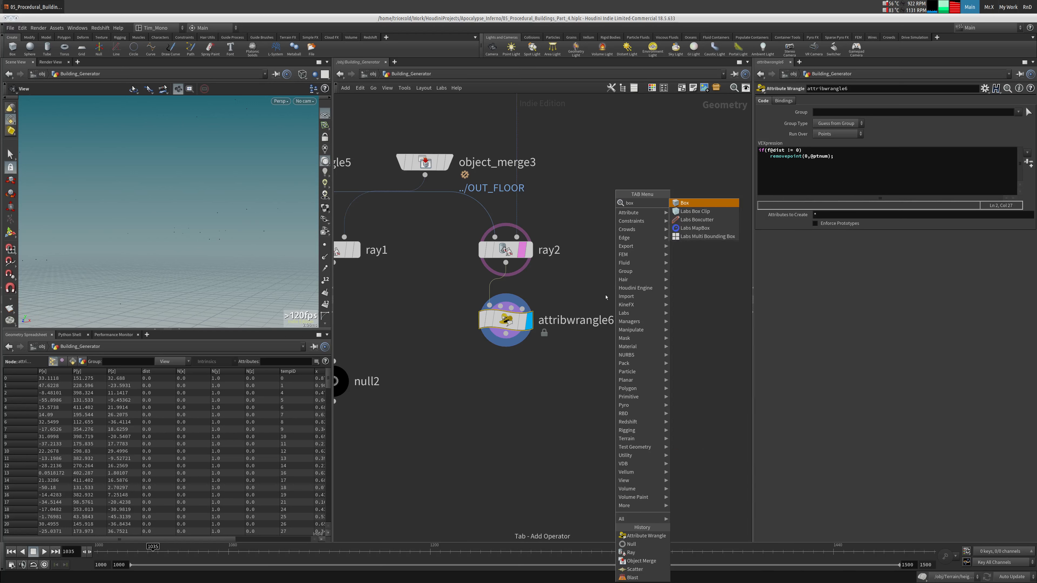
pyautogui.press('Return')
pyautogui.click(666, 320)
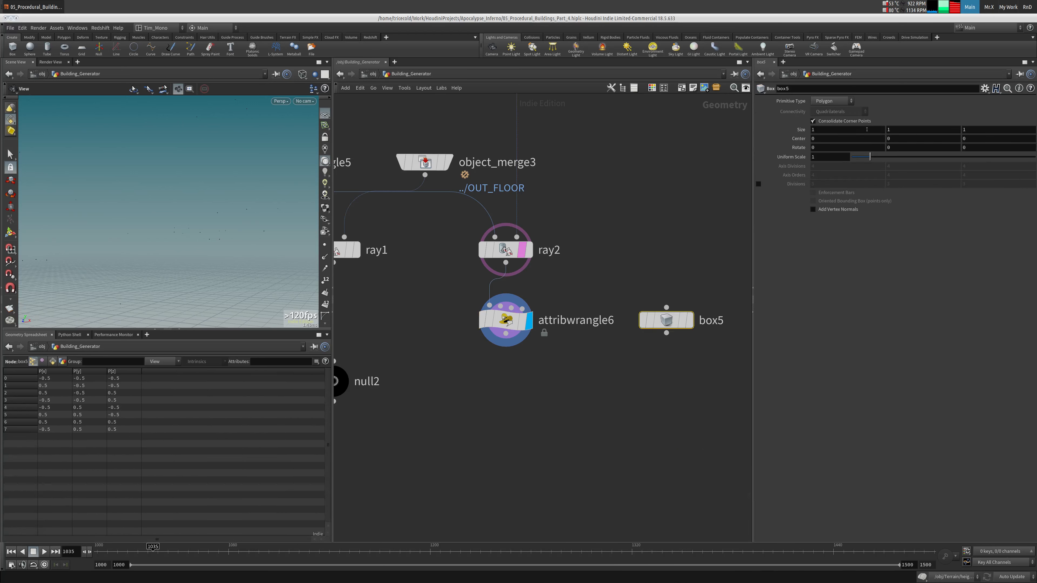
pyautogui.press('Return')
# Add a Copy to Points node that copies box5 onto attribwrangle6's points, and display it
pyautogui.press('Tab')
pyautogui.write('copyt')
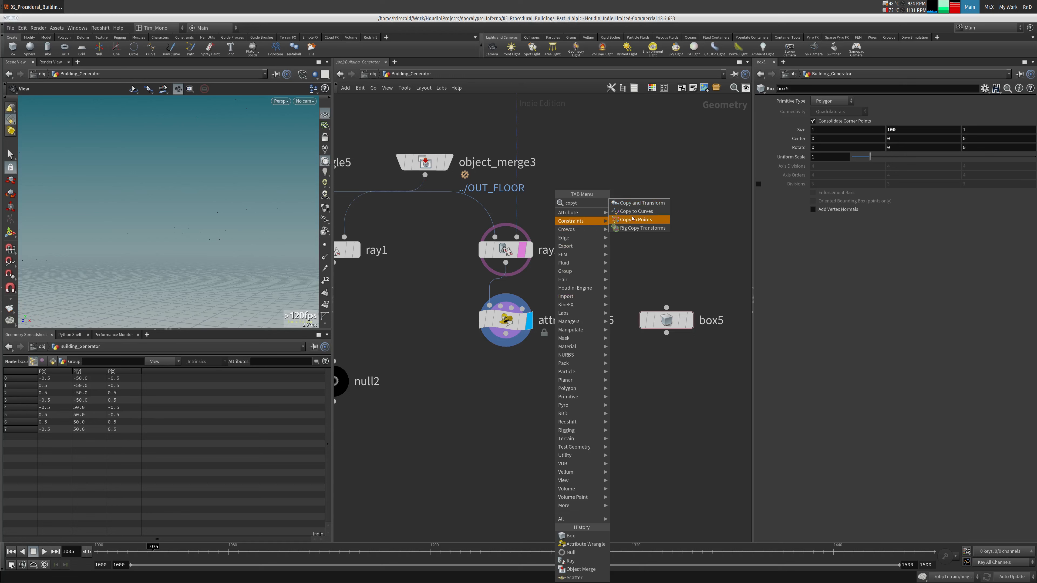
pyautogui.click(636, 219)
pyautogui.click(571, 429)
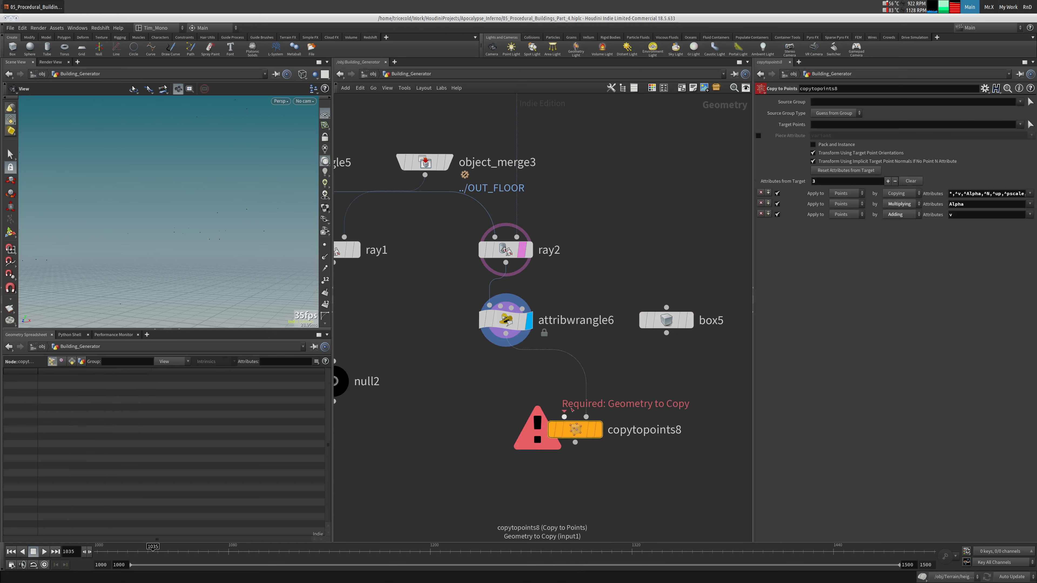
pyautogui.moveTo(564, 417); pyautogui.dragTo(666, 333)
pyautogui.press('r')
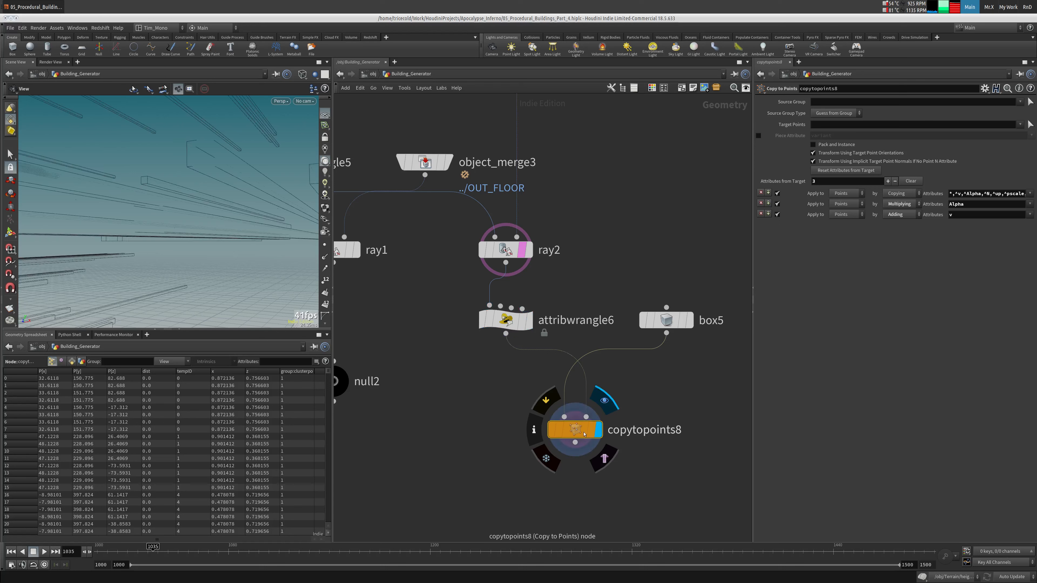
# Try rotating box5 by 90 degrees about its Y axis
pyautogui.click(667, 320)
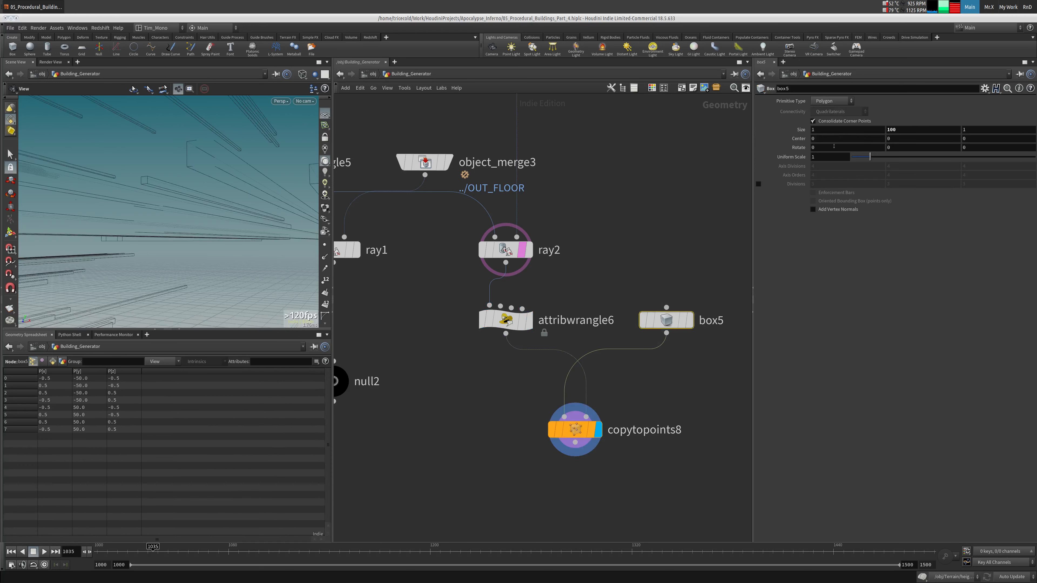
pyautogui.press('Tab')
pyautogui.press('Tab')
pyautogui.press('Tab')
pyautogui.press('Tab')
pyautogui.press('Tab')
pyautogui.press('Tab')
pyautogui.press('Tab')
pyautogui.write('90')
pyautogui.press('Return')
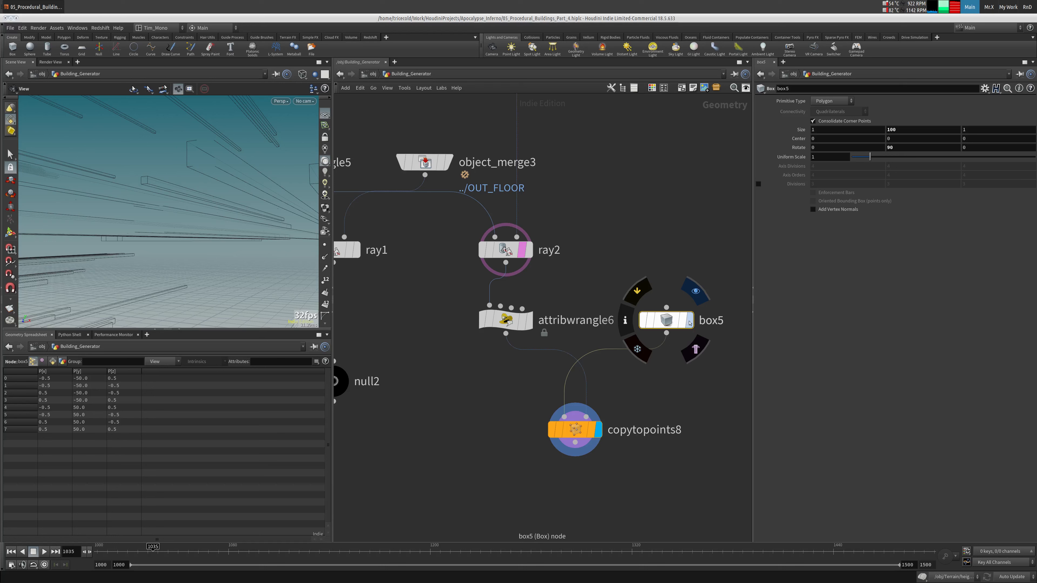
pyautogui.press('Tab')
pyautogui.write('90')
pyautogui.press('Tab')
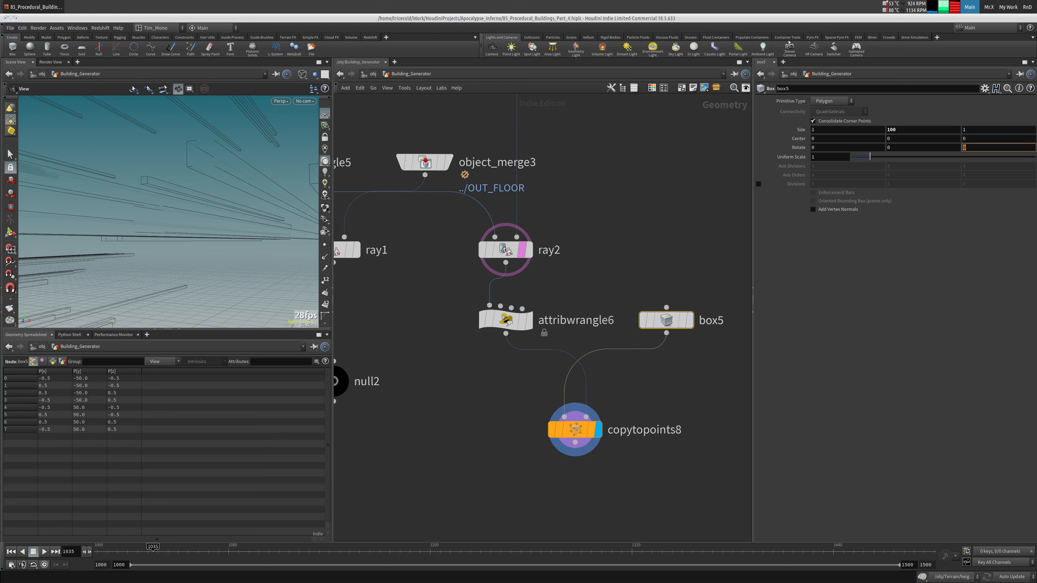
# Set box5's rotation to 90 degrees about X, with the other axes at 0
pyautogui.click(827, 145)
pyautogui.write('90')
pyautogui.press('Tab')
pyautogui.press('Tab')
pyautogui.write('0')
pyautogui.press('Tab')
# Add a Merge node and connect copytopoints8 to it
pyautogui.moveTo(635, 236); pyautogui.dragTo(575, 222, button='middle')
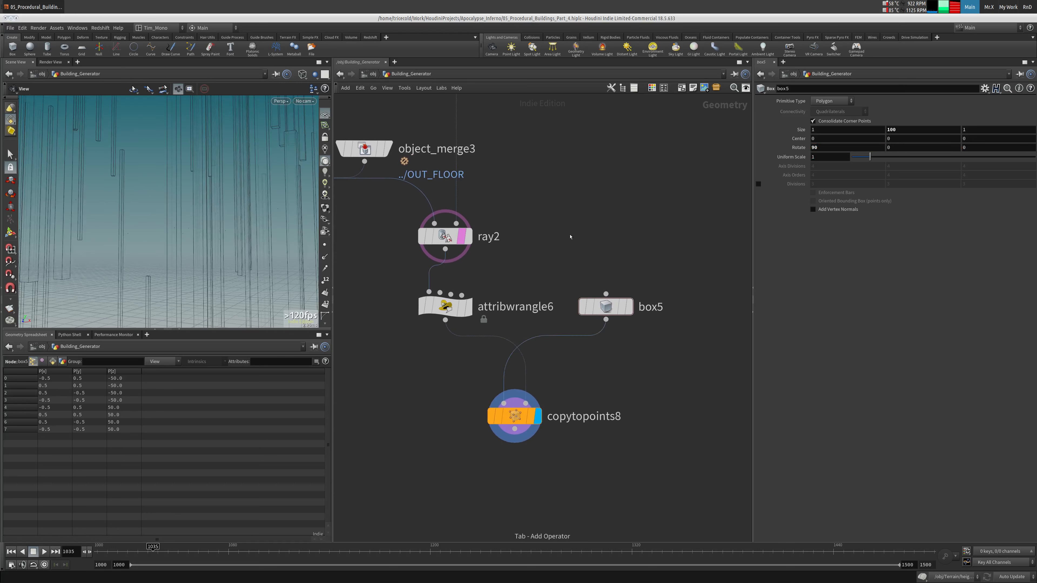
pyautogui.press('Tab')
pyautogui.write('mer')
pyautogui.press('Return')
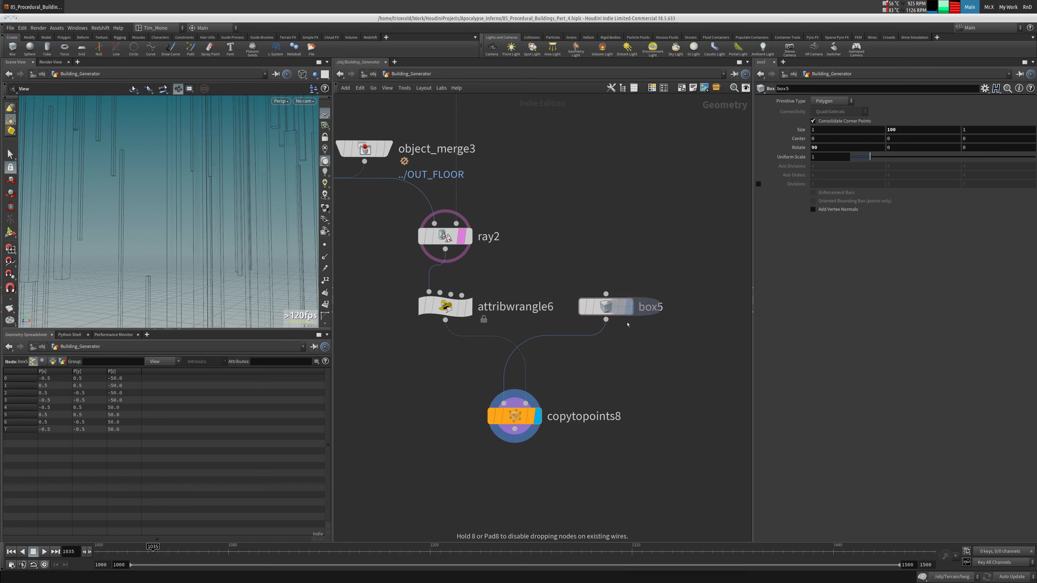
pyautogui.click(601, 459)
pyautogui.click(597, 452)
# Try offsetting box5's center by 50 along the Y axis and along the X axis
pyautogui.click(606, 306)
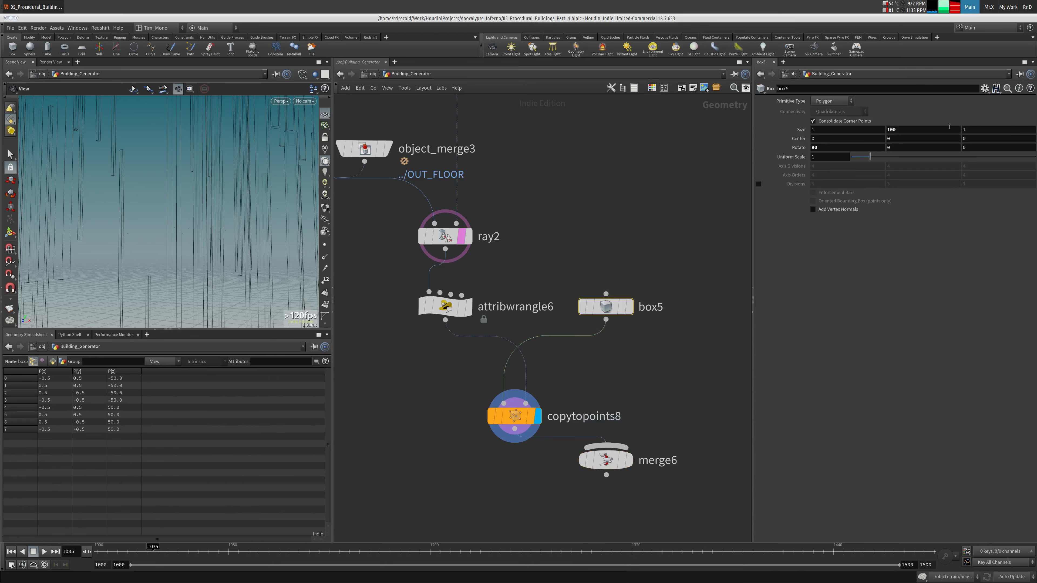
pyautogui.doubleClick(913, 140)
pyautogui.write('50')
pyautogui.press('Return')
pyautogui.hotkey('ctrl', 'z')
pyautogui.doubleClick(914, 140)
pyautogui.write('0')
pyautogui.press('Tab')
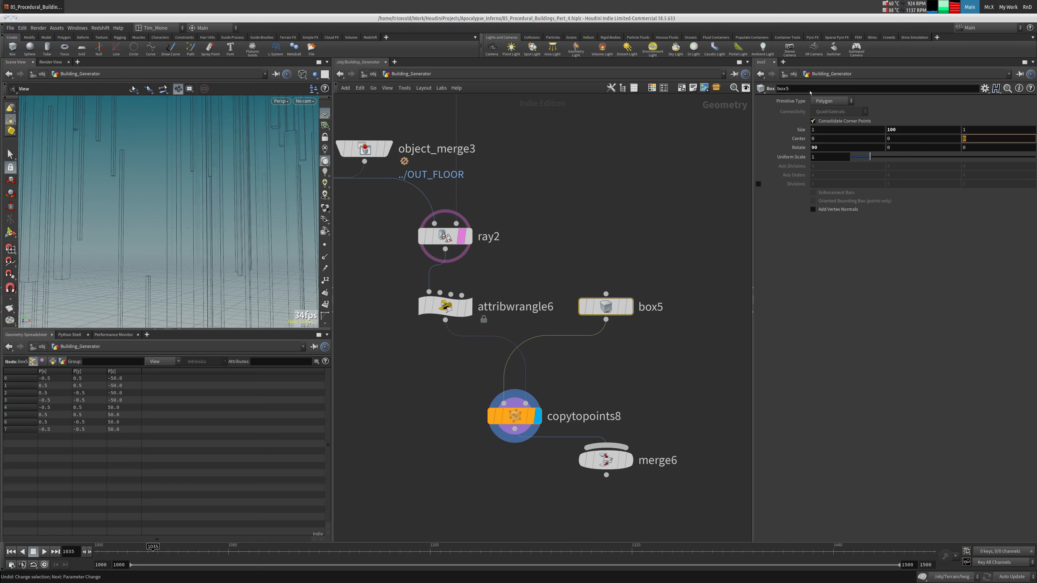
pyautogui.press('Tab')
pyautogui.write('50')
pyautogui.press('Return')
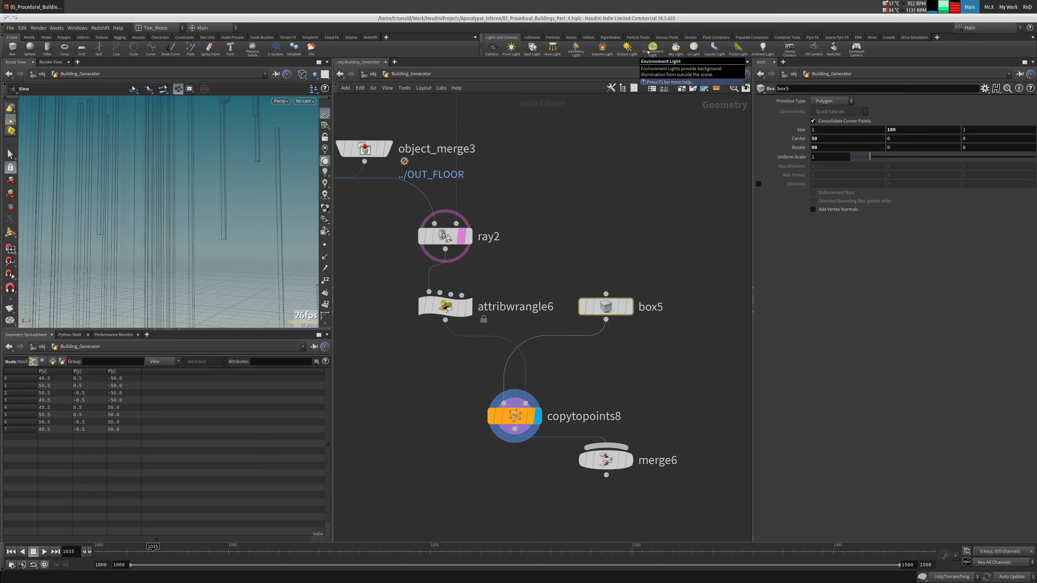
# Set box5's center to 0, 0, 50
pyautogui.click(731, 150)
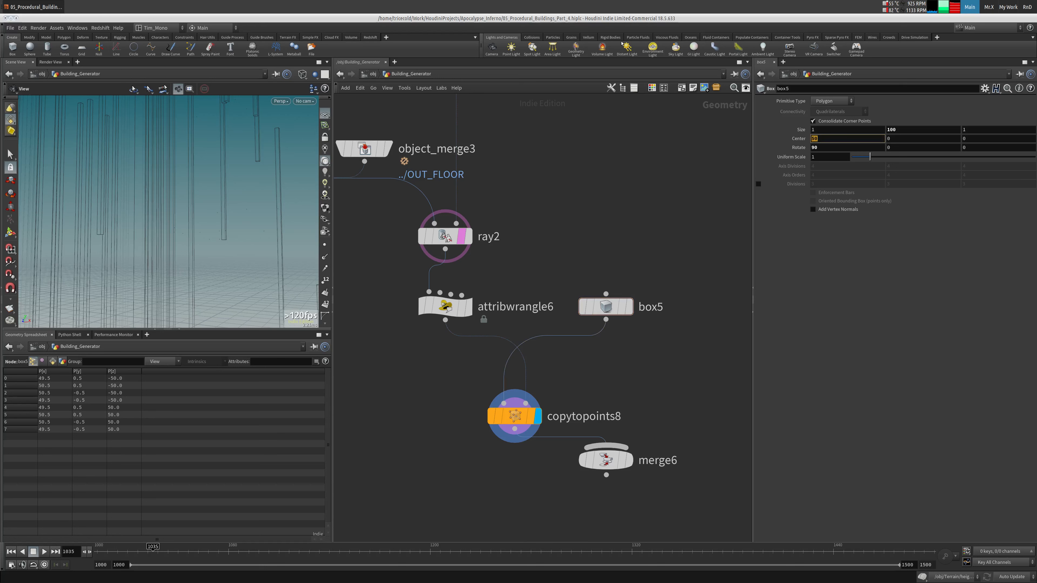
pyautogui.press('Tab')
pyautogui.press('Tab')
pyautogui.write('50')
pyautogui.press('Return')
# Connect in_Proxy1 to merge6, display the merged result, and move merge6 clear of the neighbouring nodes
pyautogui.click(606, 448)
pyautogui.scroll(-4, 537, 184)
pyautogui.scroll(1, 539, 170)
pyautogui.moveTo(541, 165); pyautogui.dragTo(565, 286, button='middle')
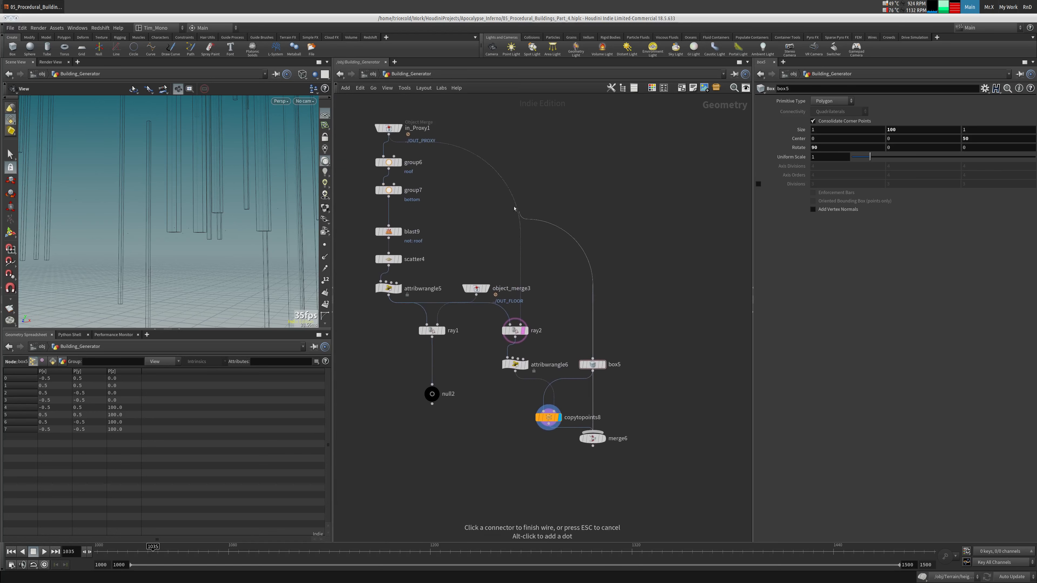
pyautogui.click(389, 134)
pyautogui.click(605, 439)
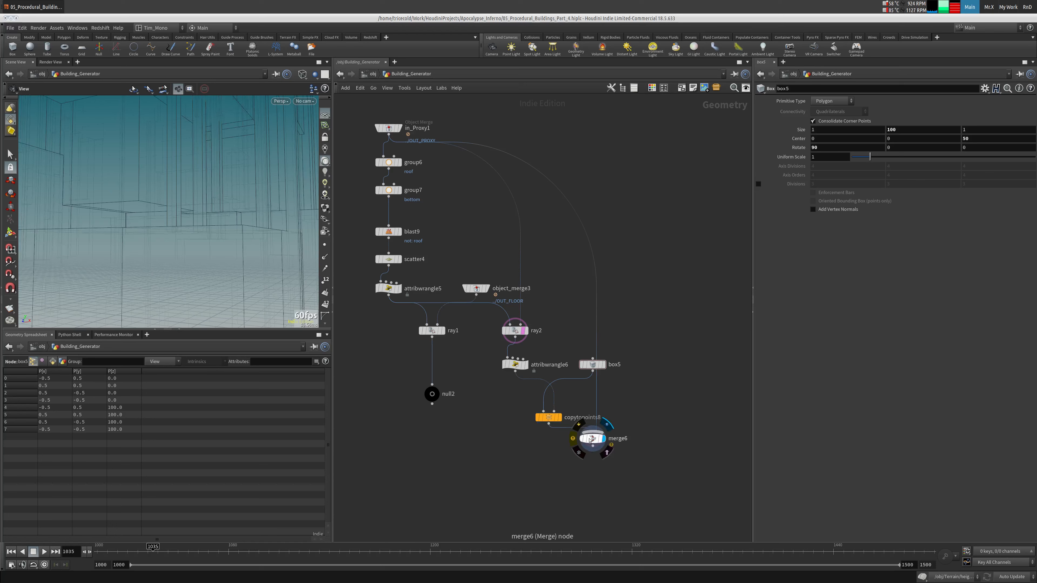
pyautogui.moveTo(594, 439); pyautogui.dragTo(641, 436)
pyautogui.moveTo(223, 197)
pyautogui.mouseDown()
pyautogui.moveTo(249, 202)
pyautogui.moveTo(168, 259)
pyautogui.moveTo(197, 239)
pyautogui.moveTo(200, 176)
pyautogui.moveTo(209, 225)
pyautogui.moveTo(174, 227)
pyautogui.moveTo(221, 116)
pyautogui.moveTo(248, 186)
pyautogui.moveTo(239, 159)
pyautogui.mouseUp()
pyautogui.press('w')
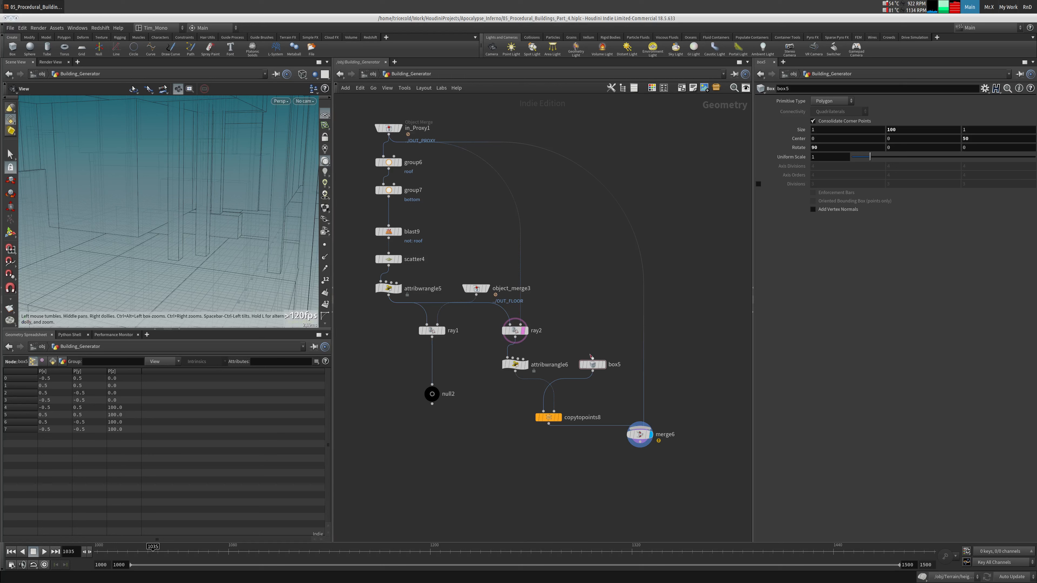
# Display ray2, in_Proxy1 and scatter4 in turn to compare the scattered points with the building geometry and rays
pyautogui.moveTo(591, 356); pyautogui.dragTo(620, 354, button='middle')
pyautogui.click(526, 331)
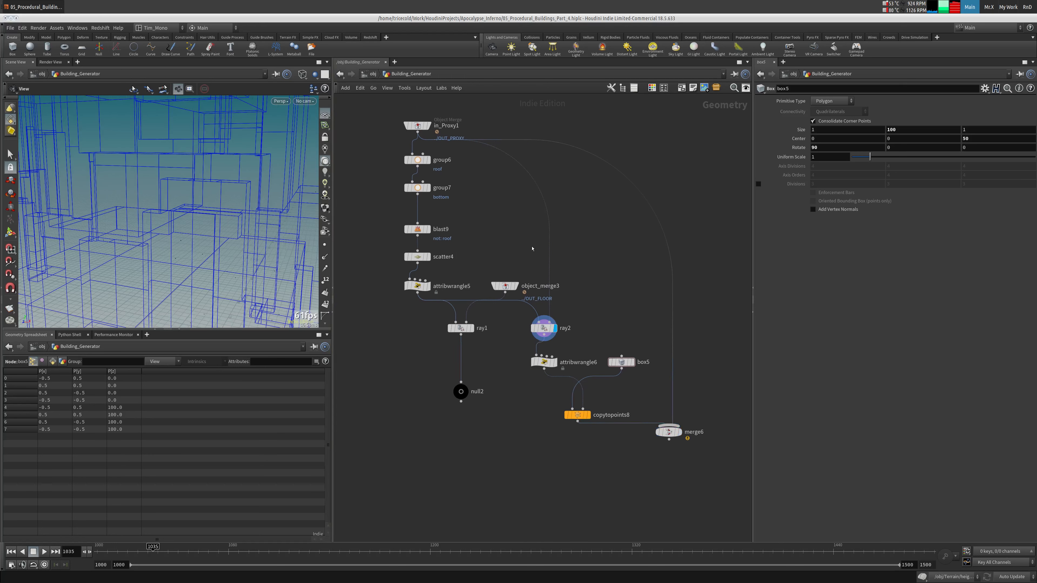
pyautogui.click(427, 125)
pyautogui.click(417, 126)
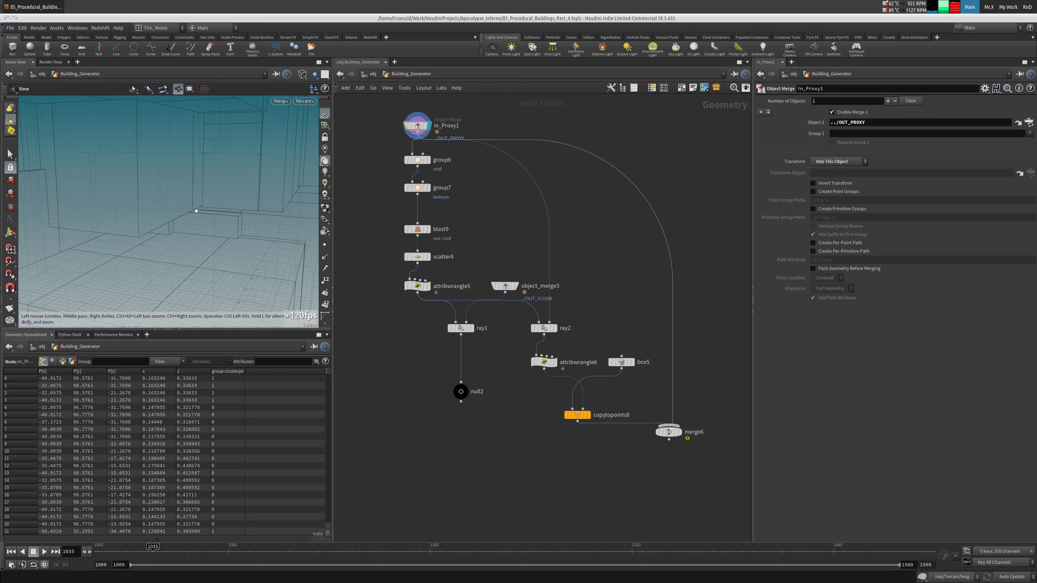
pyautogui.moveTo(198, 200); pyautogui.dragTo(191, 214)
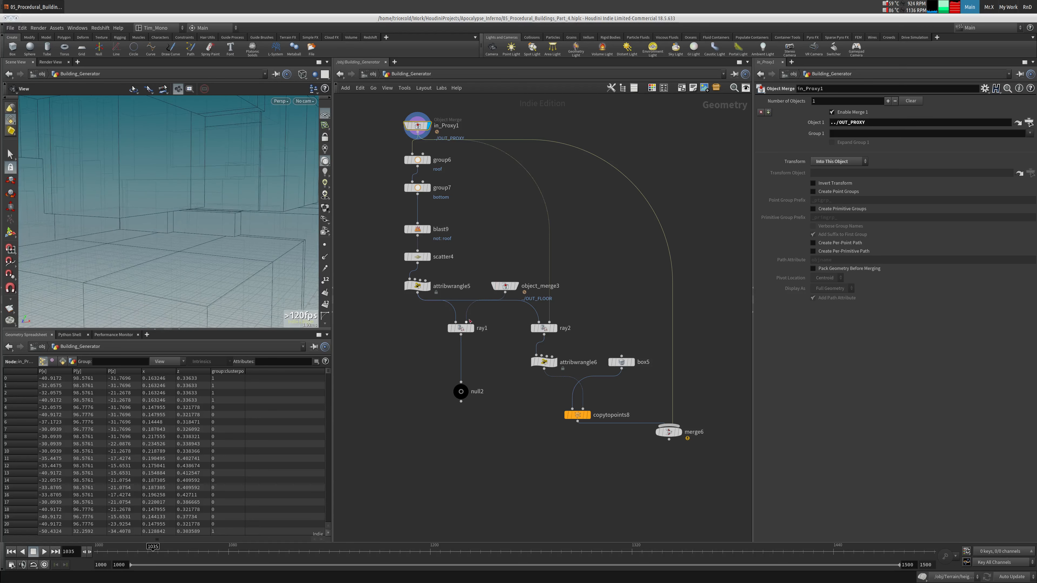
pyautogui.click(427, 257)
pyautogui.click(419, 258)
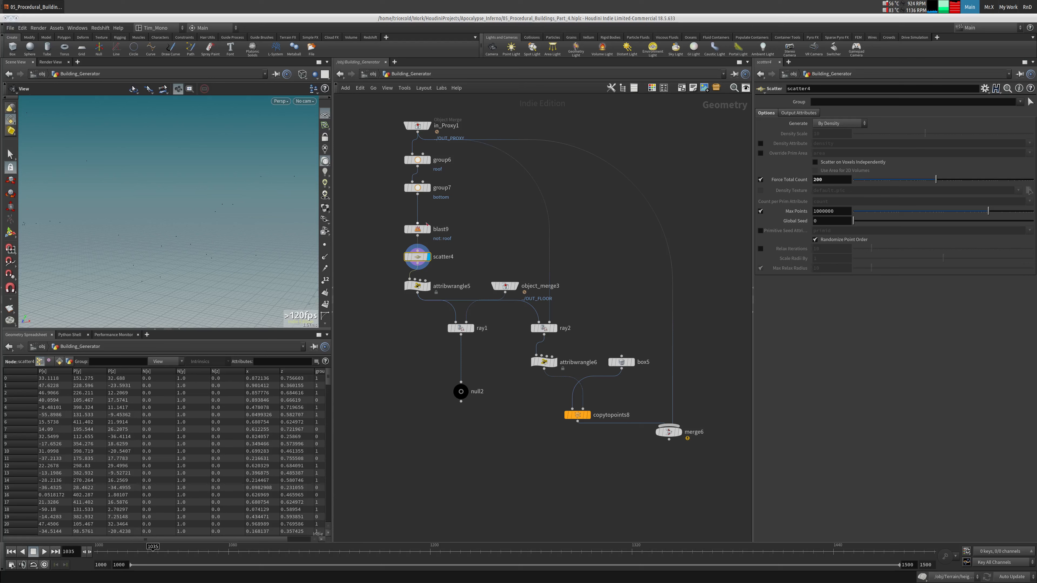
pyautogui.click(554, 329)
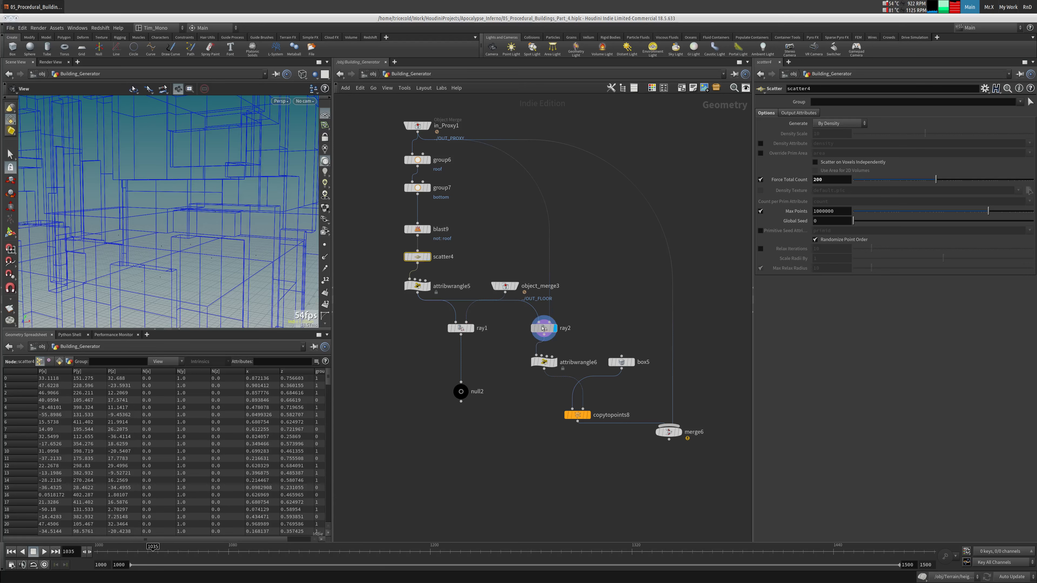
pyautogui.click(543, 329)
pyautogui.moveTo(249, 244); pyautogui.dragTo(255, 242)
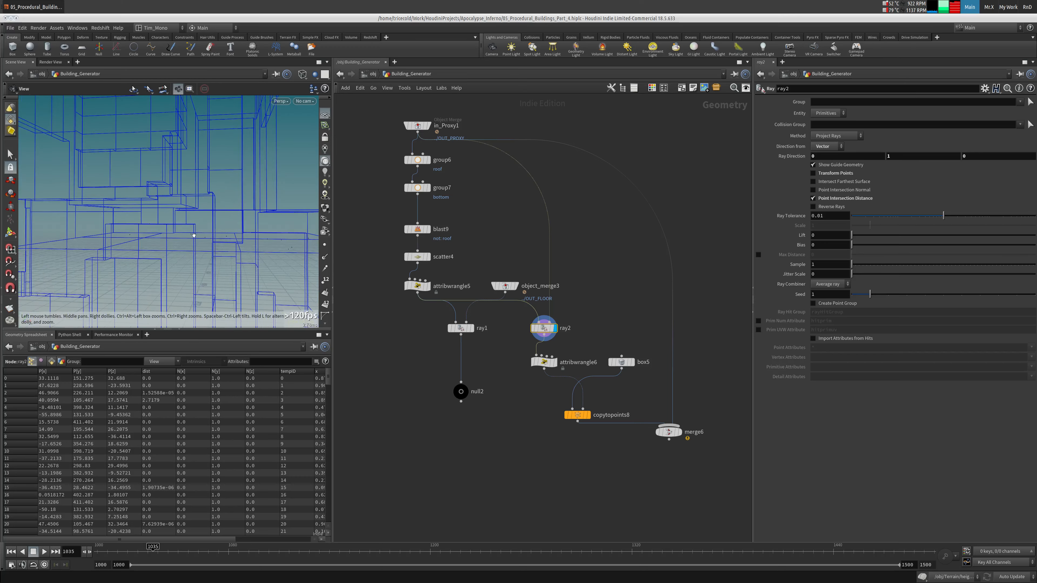
pyautogui.moveTo(192, 236); pyautogui.dragTo(193, 222, button='middle')
pyautogui.moveTo(190, 235)
pyautogui.mouseDown()
pyautogui.moveTo(192, 256)
pyautogui.moveTo(185, 244)
pyautogui.moveTo(203, 232)
pyautogui.mouseUp()
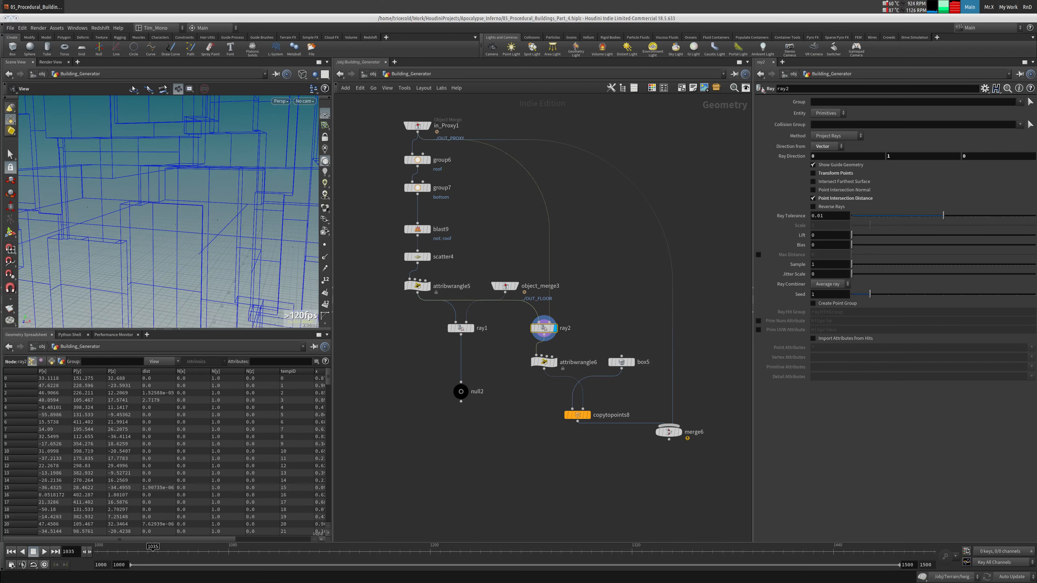
# Switch viewport selection to points and focus the view closely on ray2's points
pyautogui.rightClick(12, 156)
pyautogui.rightClick(10, 119)
pyautogui.rightClick(10, 119)
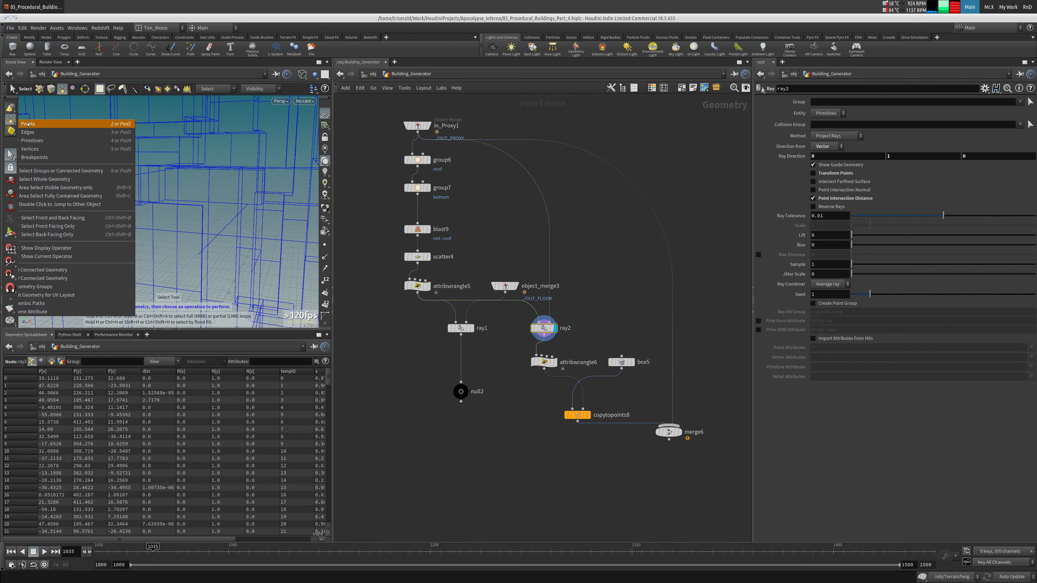
pyautogui.click(24, 124)
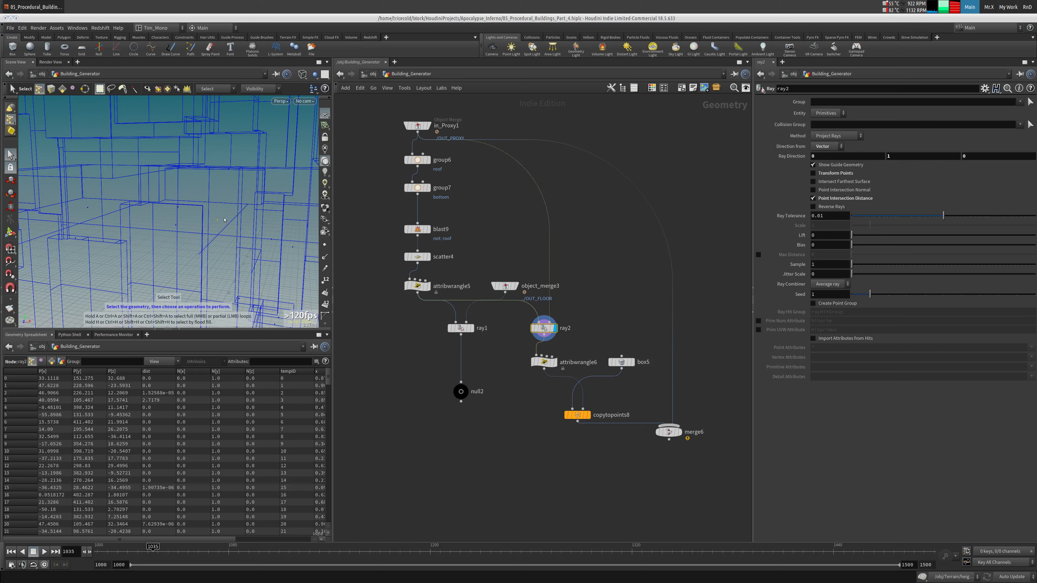
pyautogui.hotkey('space', 'g')
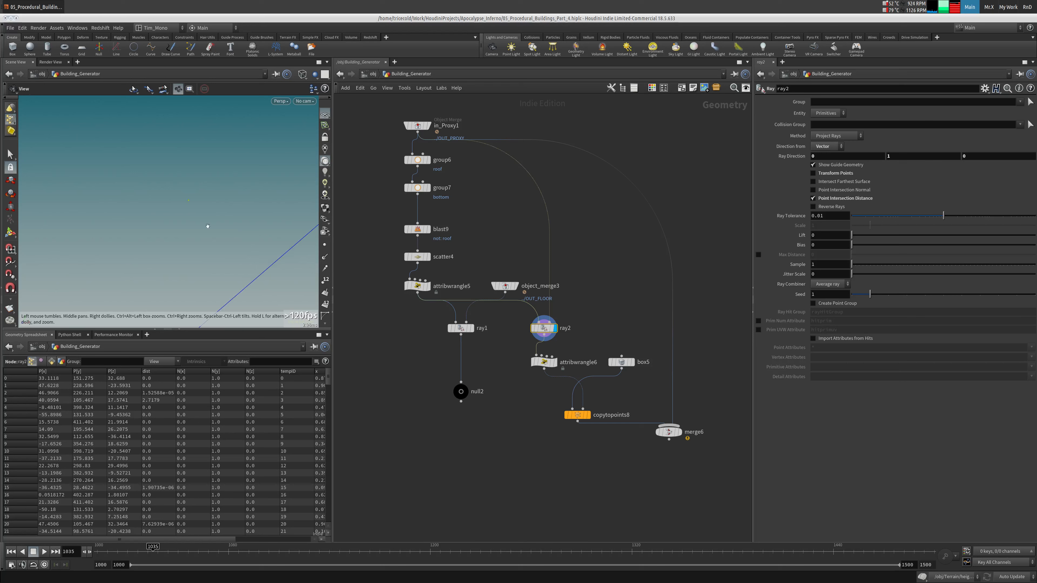
pyautogui.moveTo(179, 224); pyautogui.dragTo(160, 242)
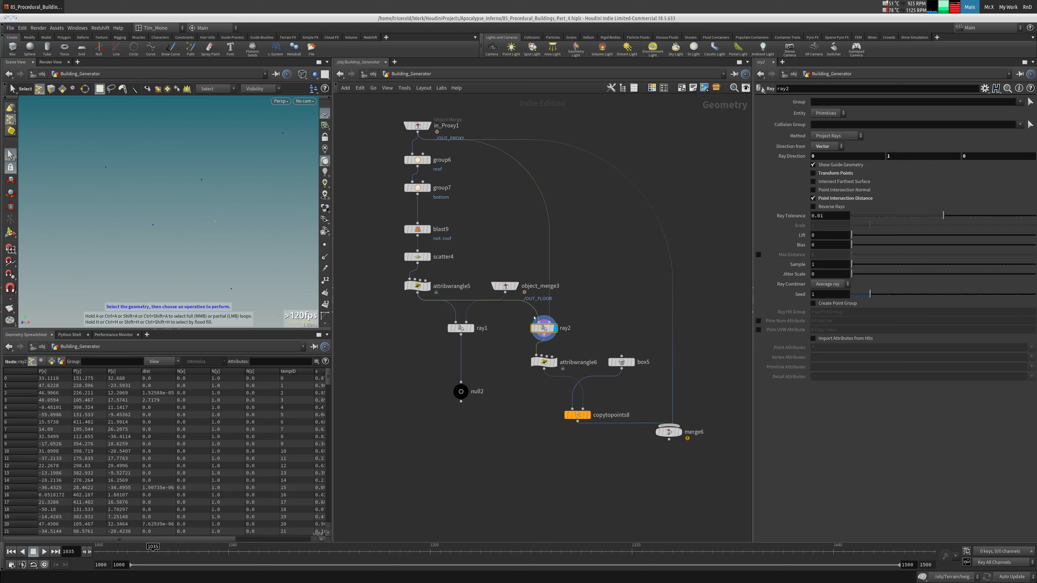
# Compare merge6's full extent with ray2's displayed result, examining the tower's wireframe up close
pyautogui.click(670, 432)
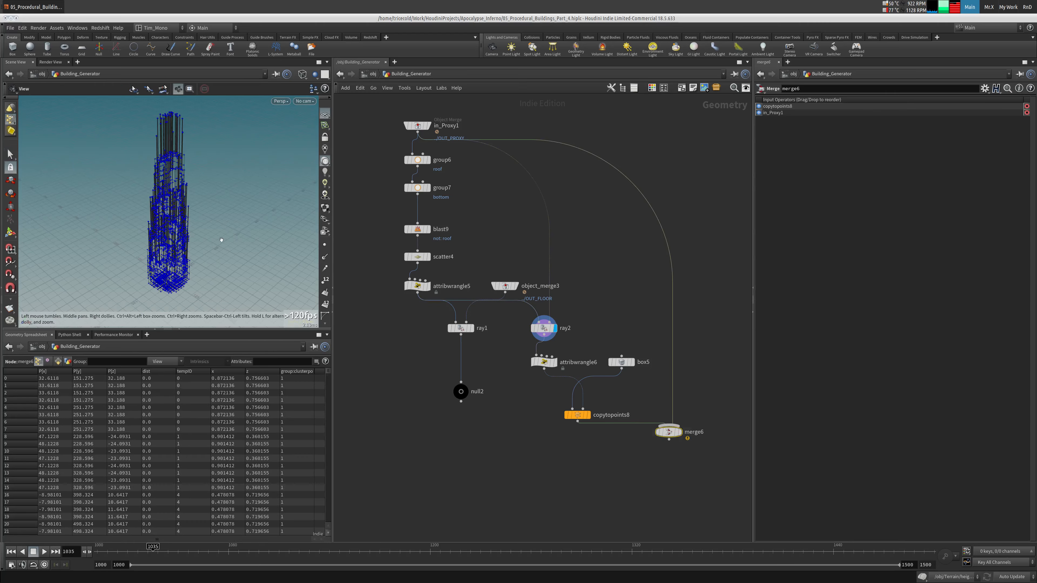
pyautogui.moveTo(525, 334); pyautogui.dragTo(522, 335)
pyautogui.moveTo(113, 215); pyautogui.dragTo(69, 175, button='right')
pyautogui.moveTo(69, 175); pyautogui.dragTo(241, 175)
pyautogui.moveTo(241, 175); pyautogui.dragTo(239, 162, button='right')
pyautogui.moveTo(238, 163); pyautogui.dragTo(210, 97)
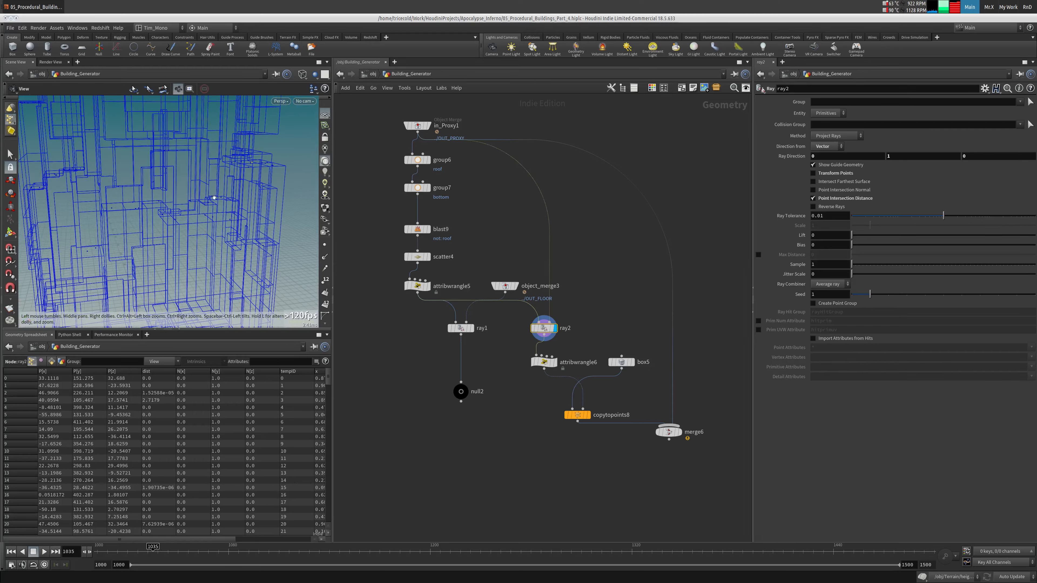
pyautogui.moveTo(182, 188); pyautogui.dragTo(162, 170)
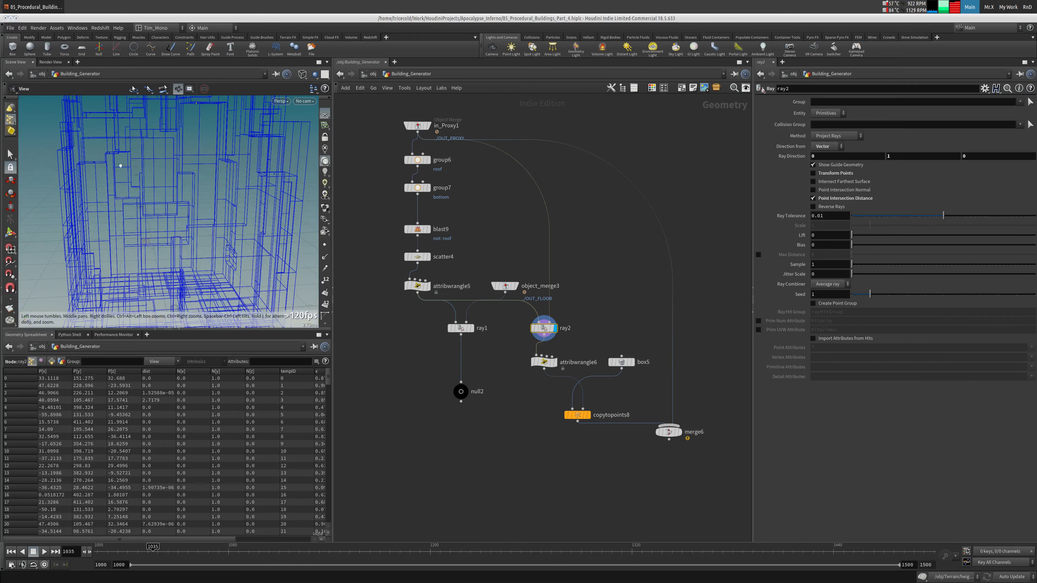
pyautogui.moveTo(202, 173); pyautogui.dragTo(216, 189, button='right')
pyautogui.moveTo(216, 189); pyautogui.dragTo(192, 167)
pyautogui.moveTo(192, 167); pyautogui.dragTo(211, 196, button='middle')
pyautogui.press('e')
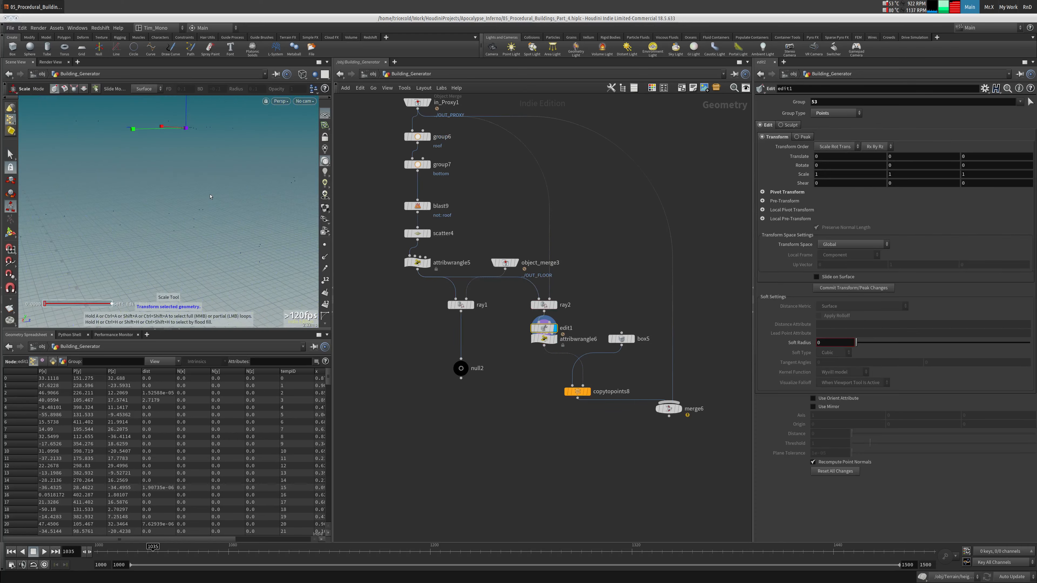
pyautogui.hotkey('ctrl', 'z')
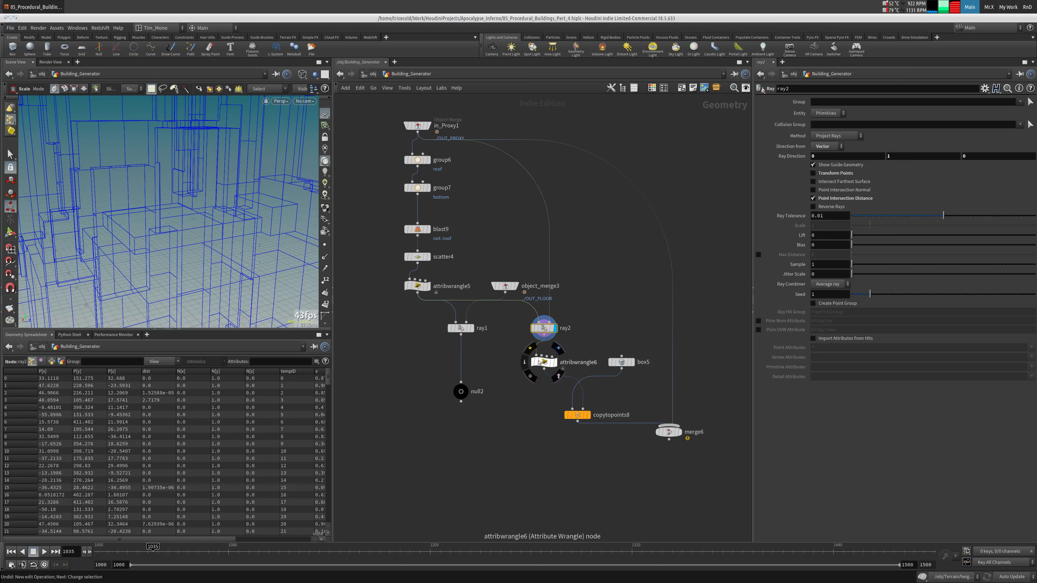
# Display merge6 and examine the combined buildings and copied boxes from several angles
pyautogui.click(668, 432)
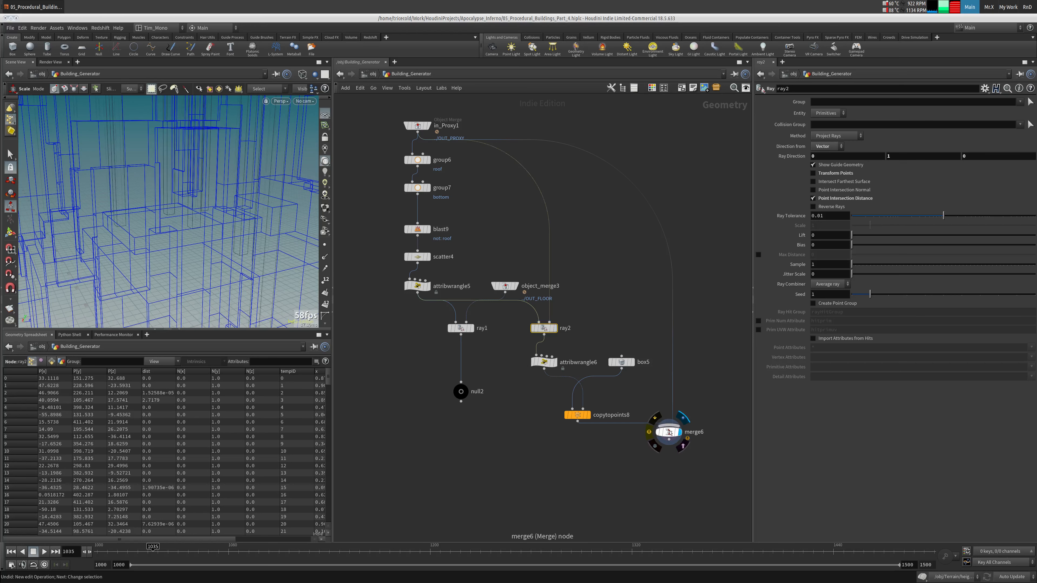
pyautogui.click(679, 432)
pyautogui.keyDown('alt'); pyautogui.moveTo(215, 183); pyautogui.dragTo(163, 227, button='right'); pyautogui.keyUp('alt')
pyautogui.keyDown('alt'); pyautogui.moveTo(163, 226); pyautogui.dragTo(241, 209); pyautogui.keyUp('alt')
pyautogui.keyDown('alt'); pyautogui.moveTo(142, 224); pyautogui.dragTo(131, 204, button='middle'); pyautogui.keyUp('alt')
pyautogui.keyDown('alt'); pyautogui.moveTo(132, 204); pyautogui.dragTo(294, 179, button='right'); pyautogui.keyUp('alt')
pyautogui.keyDown('alt'); pyautogui.moveTo(294, 178); pyautogui.dragTo(267, 195, button='middle'); pyautogui.keyUp('alt')
pyautogui.keyDown('alt'); pyautogui.moveTo(267, 195); pyautogui.dragTo(200, 213); pyautogui.keyUp('alt')
pyautogui.keyDown('alt'); pyautogui.moveTo(200, 213); pyautogui.dragTo(245, 204, button='right'); pyautogui.keyUp('alt')
# Display ray2, isolate point 80 with a Blast node that deletes non-selected points, and check the point's dist value
pyautogui.click(544, 328)
pyautogui.click(554, 328)
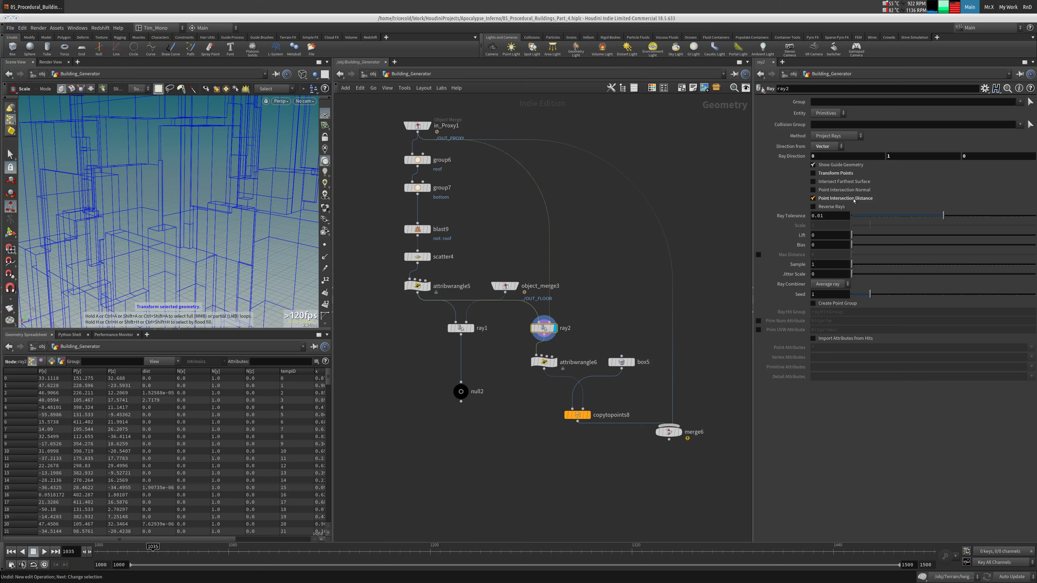
pyautogui.moveTo(10, 150); pyautogui.dragTo(31, 154)
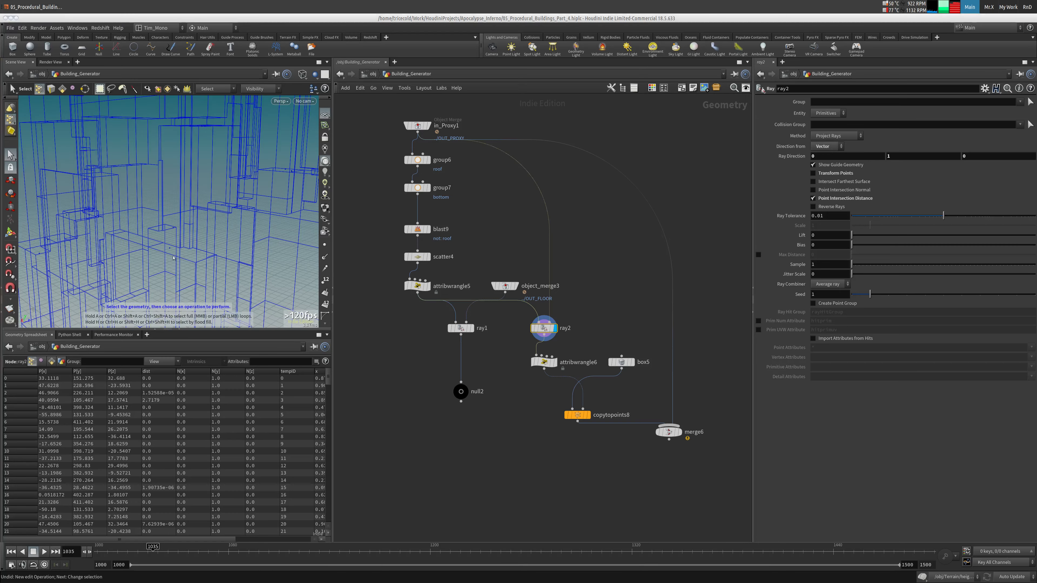
pyautogui.moveTo(174, 260); pyautogui.dragTo(207, 266)
pyautogui.press('Delete')
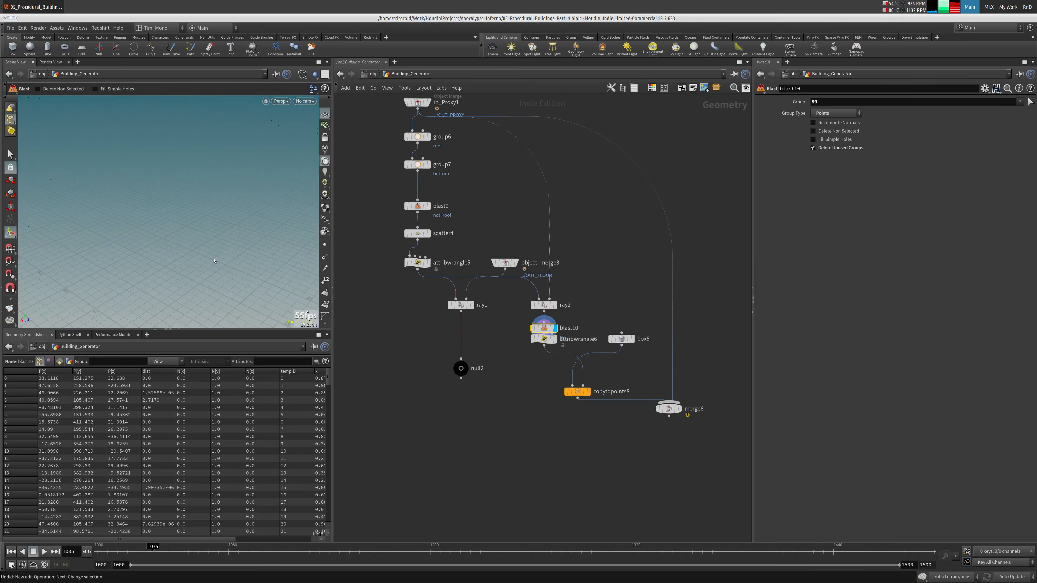
pyautogui.click(836, 131)
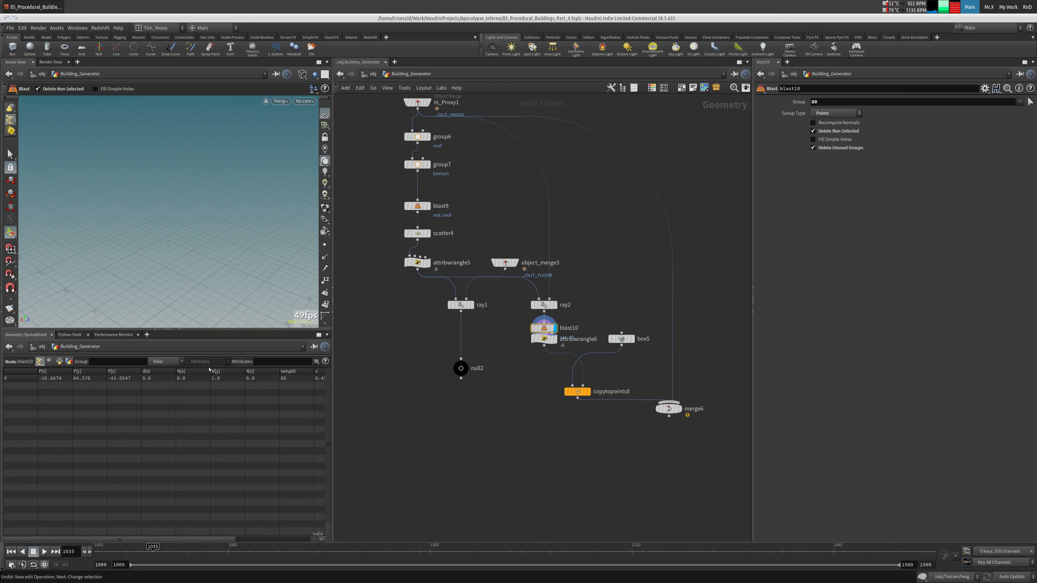
pyautogui.click(153, 379)
# Rearrange copytopoints8, box5 and attribwrangle6 in the network to make room around blast10
pyautogui.moveTo(578, 392); pyautogui.dragTo(579, 412)
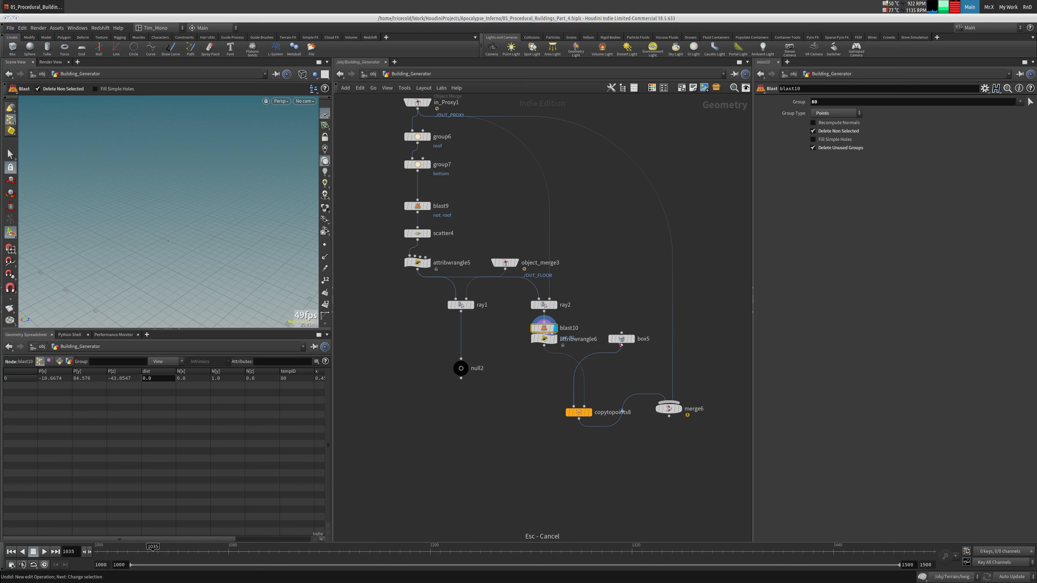
pyautogui.moveTo(622, 342); pyautogui.dragTo(511, 380)
pyautogui.moveTo(544, 339); pyautogui.dragTo(572, 361)
# Set ray2's Y ray direction to 100 and compare the displayed results of blast10 and ray2
pyautogui.click(544, 304)
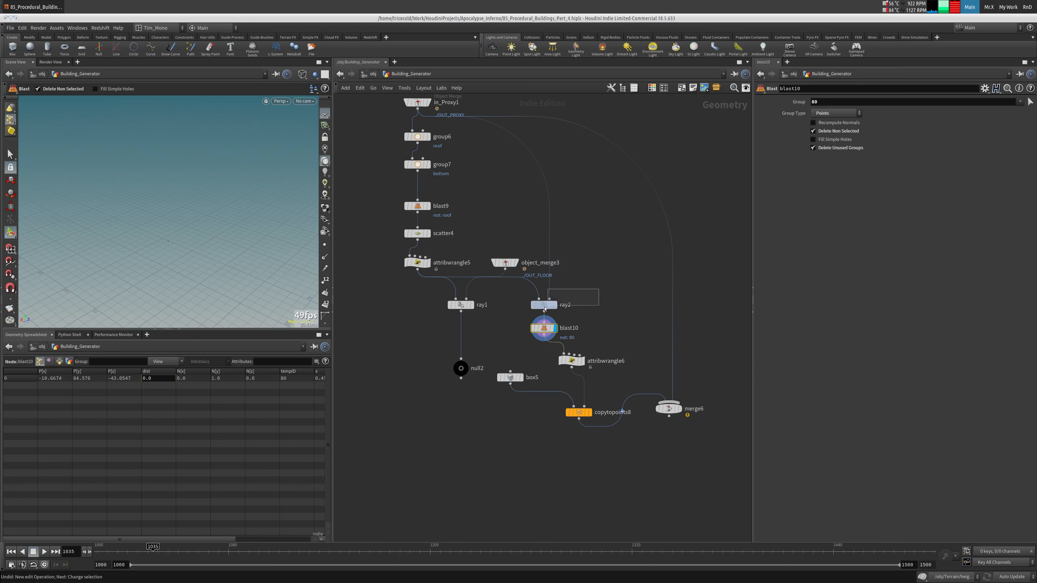
pyautogui.write('00')
pyautogui.press('Return')
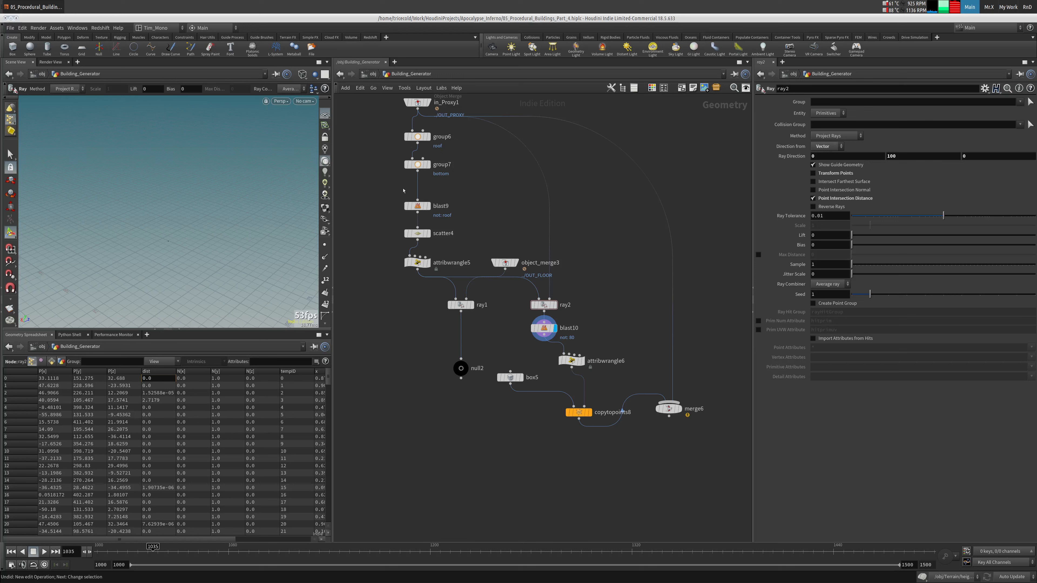
pyautogui.click(556, 330)
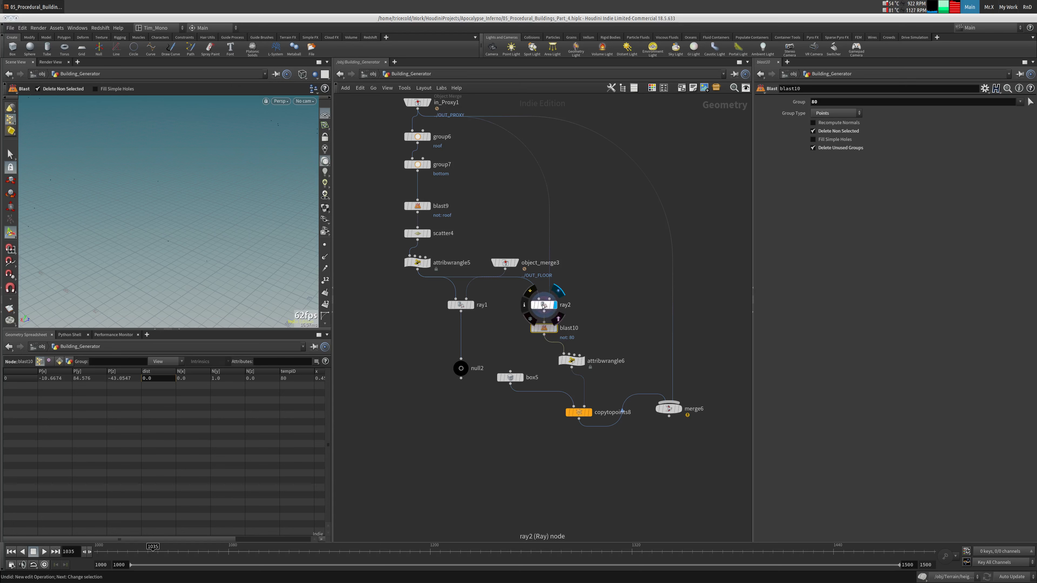
pyautogui.click(540, 307)
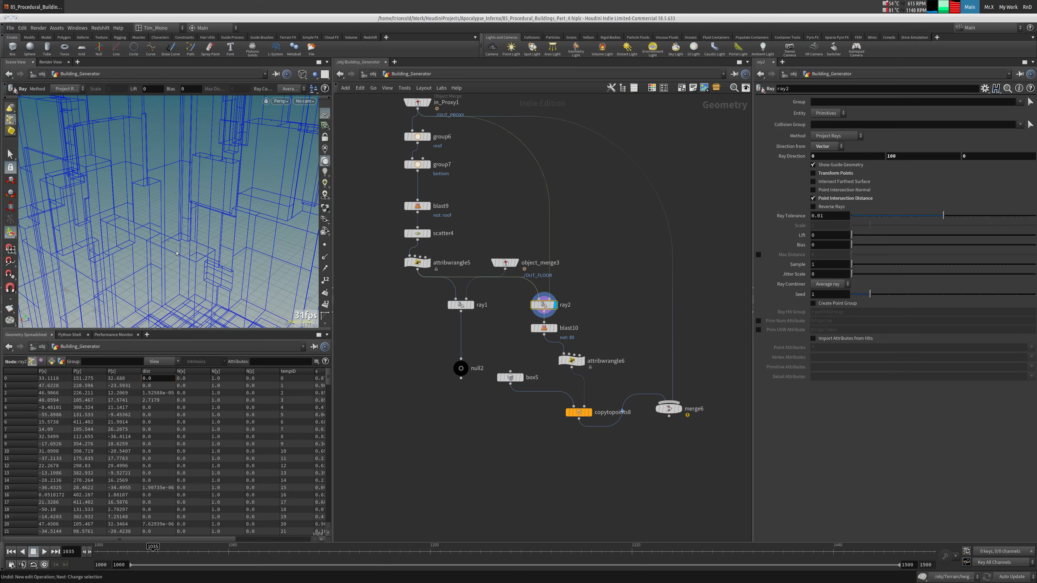
pyautogui.press('Escape')
pyautogui.moveTo(176, 253); pyautogui.dragTo(159, 269)
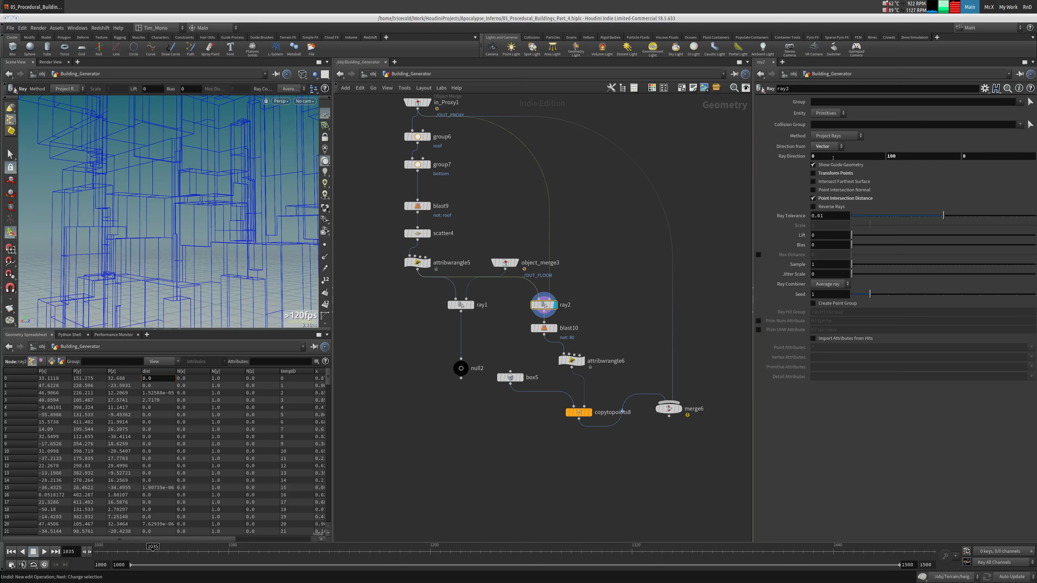
# Set ray2's Y ray direction back to 1
pyautogui.click(909, 158)
pyautogui.press('BackSpace')
pyautogui.press('BackSpace')
pyautogui.press('Tab')
# Display blast10 followed by merge6, and examine the isolated point's box against the surrounding buildings
pyautogui.moveTo(555, 329)
pyautogui.click(558, 316)
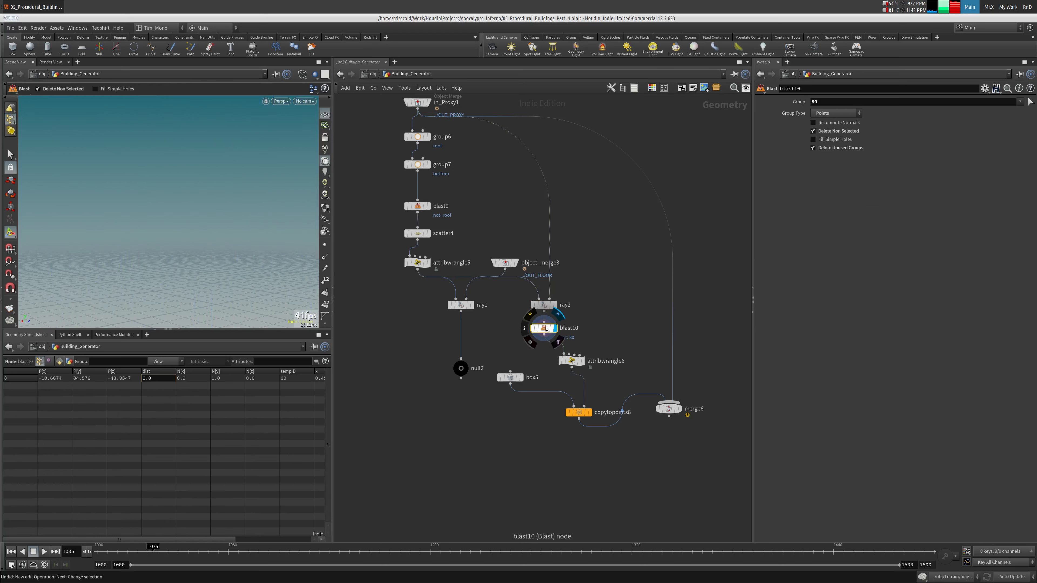
pyautogui.click(683, 396)
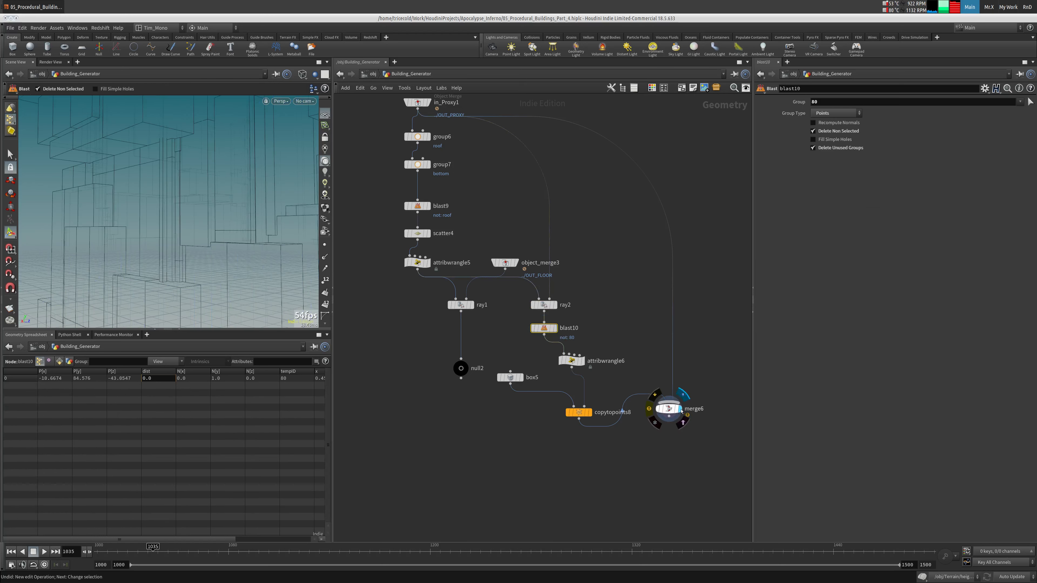
pyautogui.click(669, 410)
pyautogui.keyDown('alt'); pyautogui.moveTo(172, 213); pyautogui.dragTo(165, 161); pyautogui.keyUp('alt')
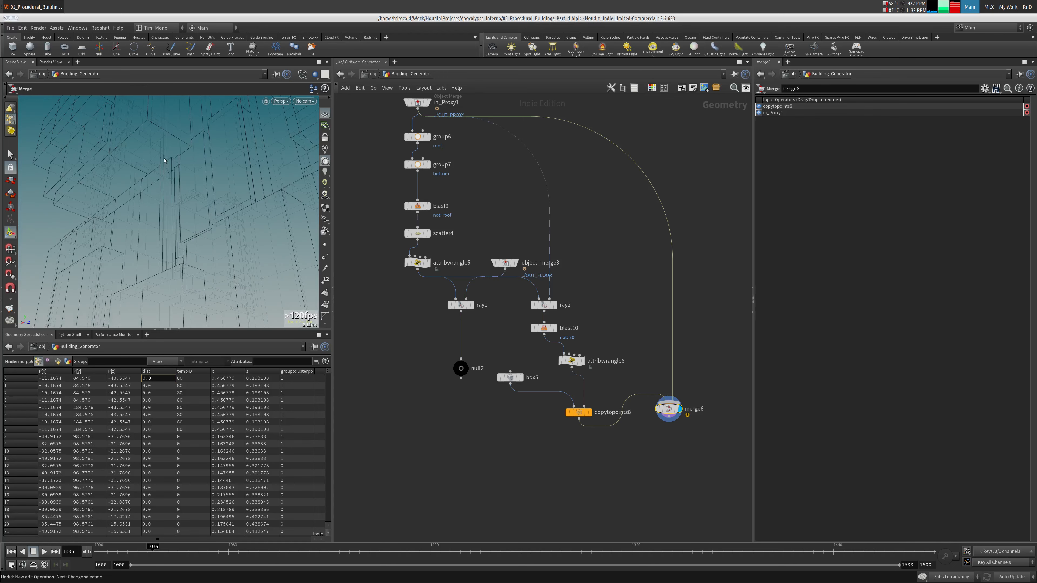
pyautogui.moveTo(162, 283)
pyautogui.keyDown('alt'); pyautogui.mouseDown()
pyautogui.moveTo(164, 303)
pyautogui.moveTo(161, 284)
pyautogui.mouseUp(); pyautogui.keyUp('alt')
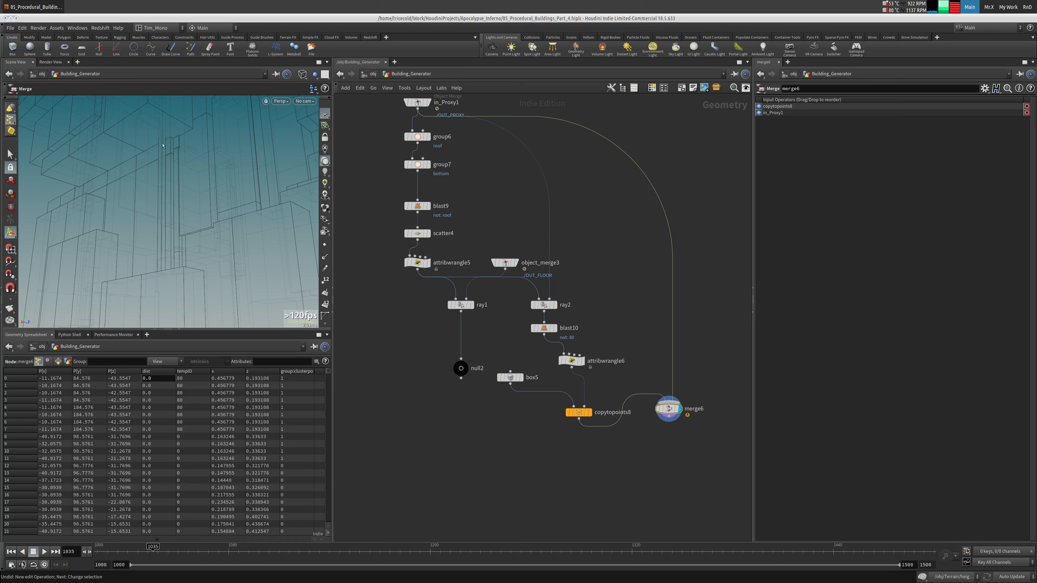
# Nudge blast10 slightly away from ray2, try a Sample value of 10 on ray2, and check blast10's point data
pyautogui.click(545, 304)
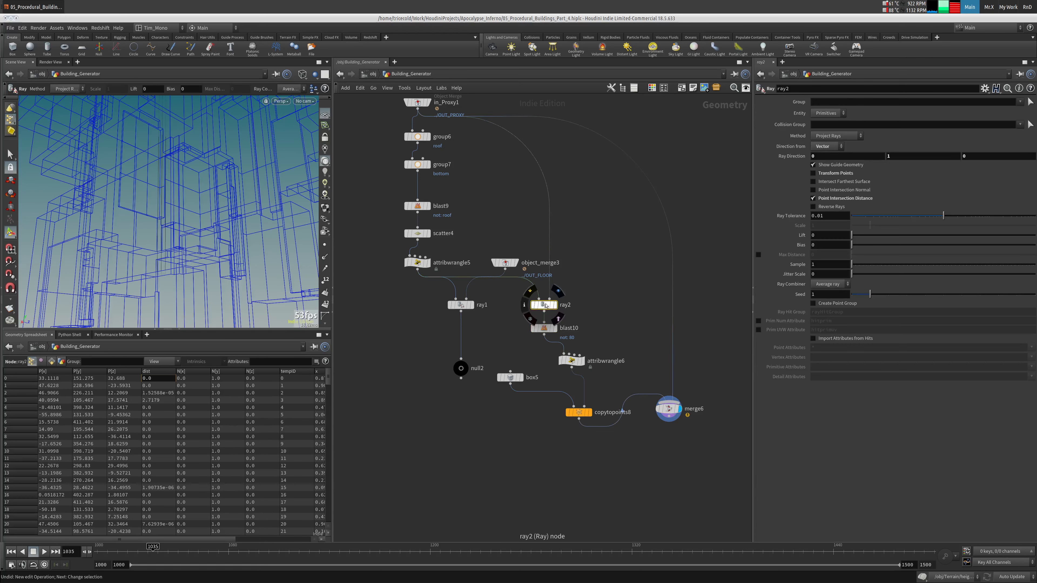
pyautogui.click(616, 318)
pyautogui.moveTo(579, 317); pyautogui.dragTo(544, 332)
pyautogui.moveTo(571, 294); pyautogui.dragTo(519, 306)
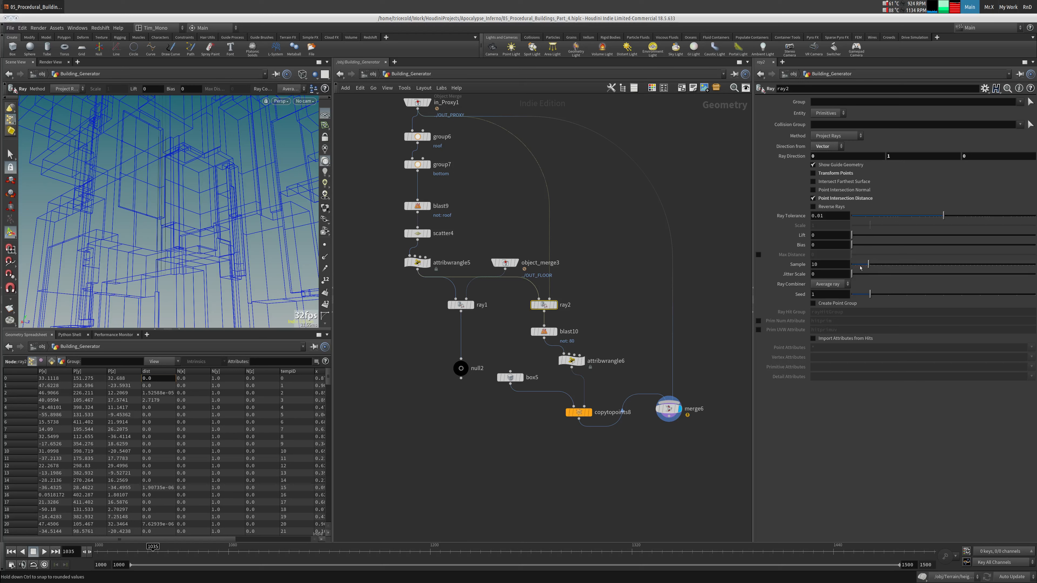
pyautogui.press('Down')
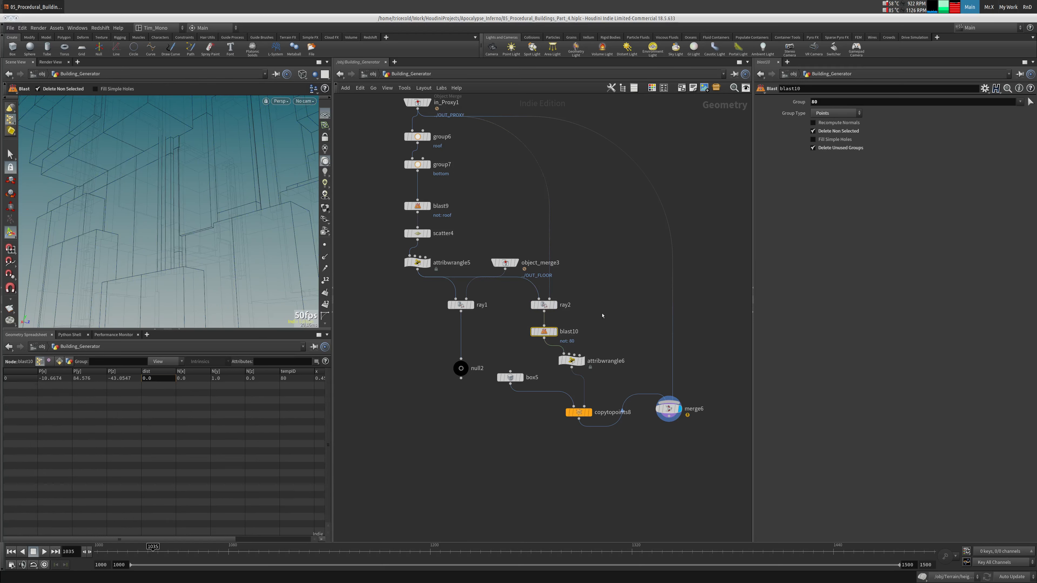
pyautogui.click(610, 343)
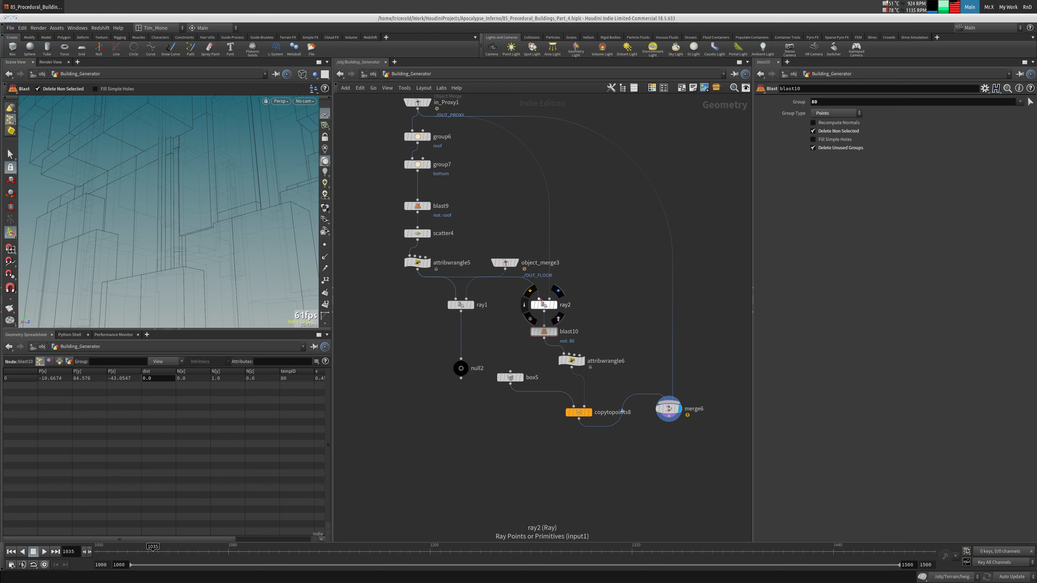
# Display attribwrangle5 and compare its point attributes and in_Proxy1's input with ray2's attributes
pyautogui.click(412, 263)
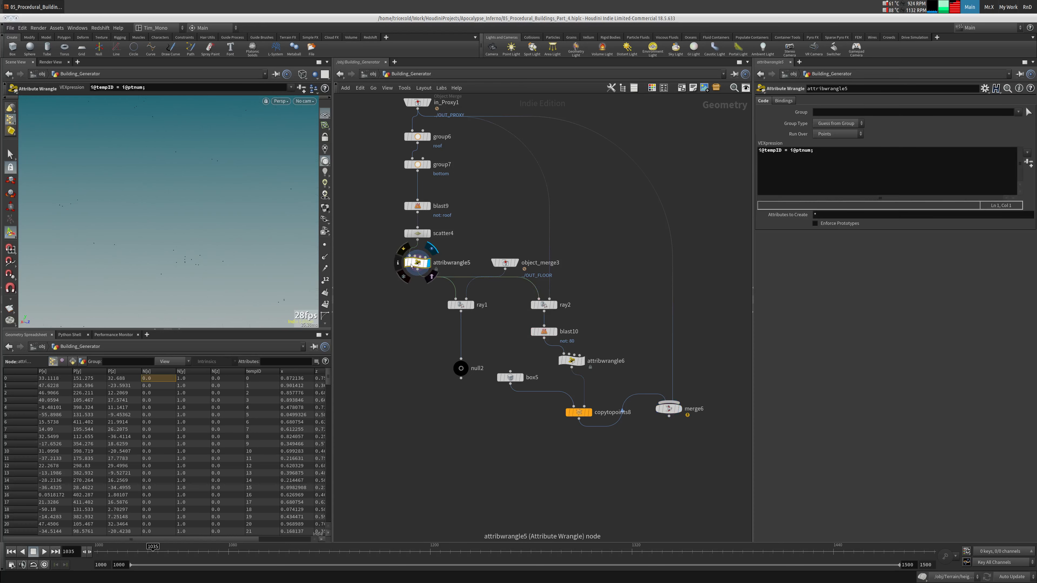
pyautogui.hscroll(6, 203, 538)
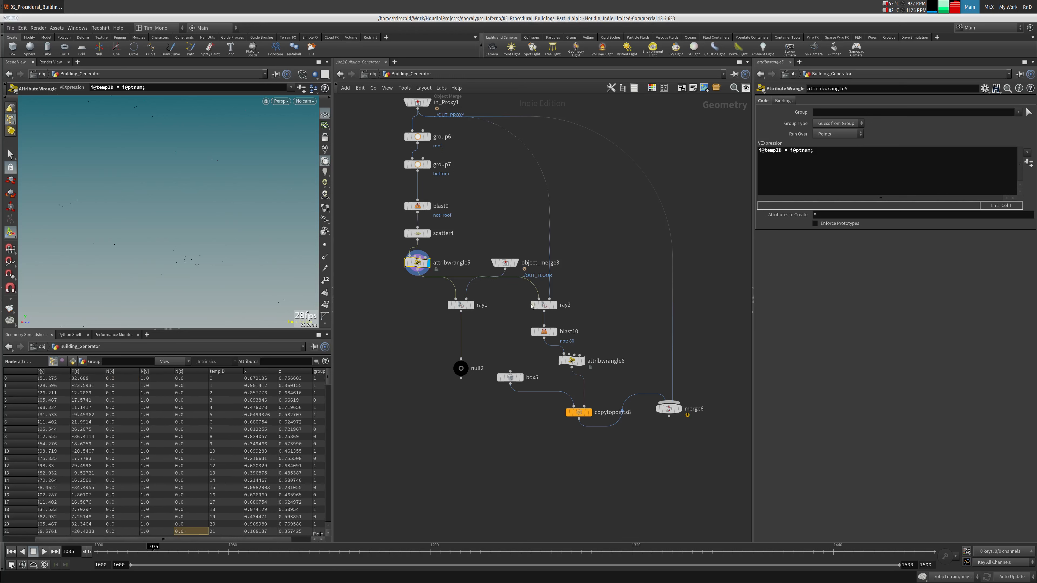
pyautogui.click(537, 304)
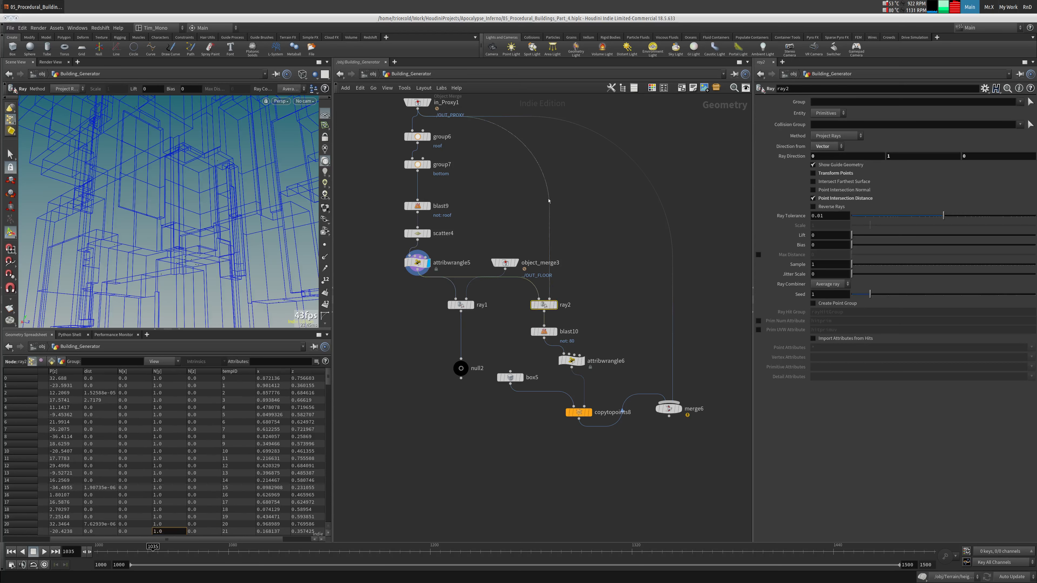
pyautogui.click(414, 103)
pyautogui.click(539, 303)
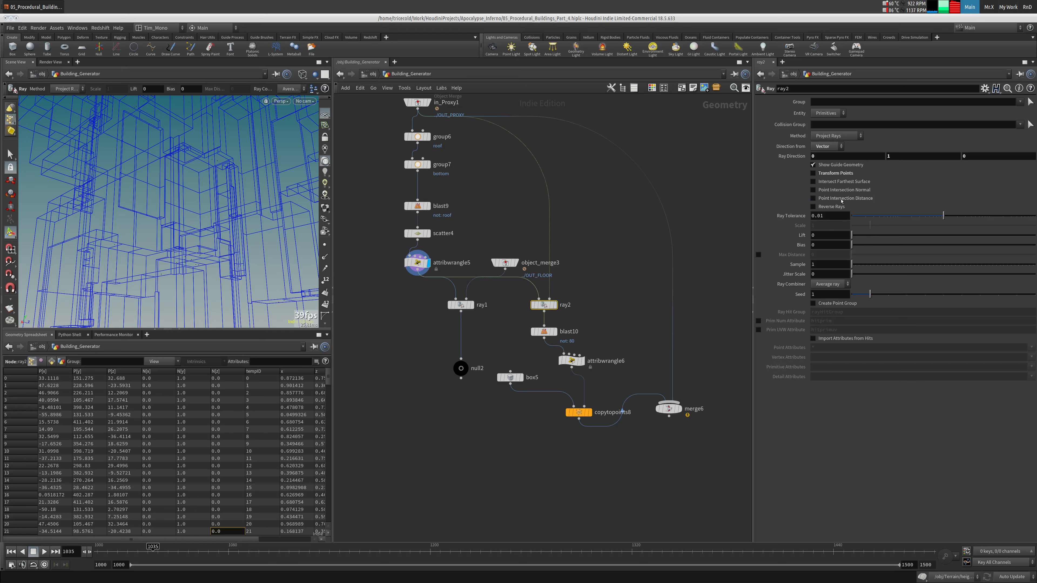
# Display blast10, pin the spreadsheet to its point data, and reselect ray2 for editing
pyautogui.click(554, 331)
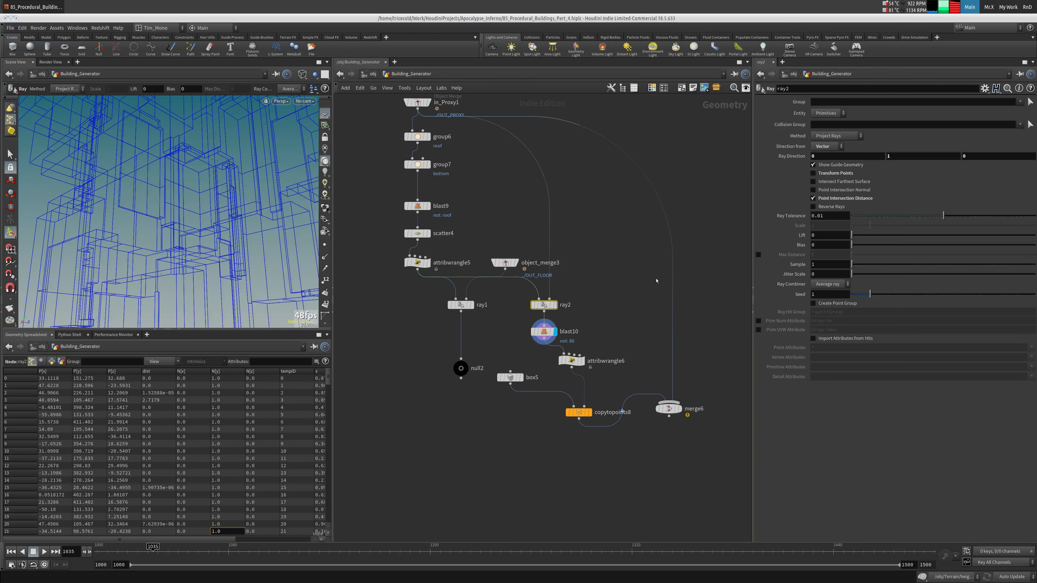
pyautogui.click(542, 331)
pyautogui.press('Up')
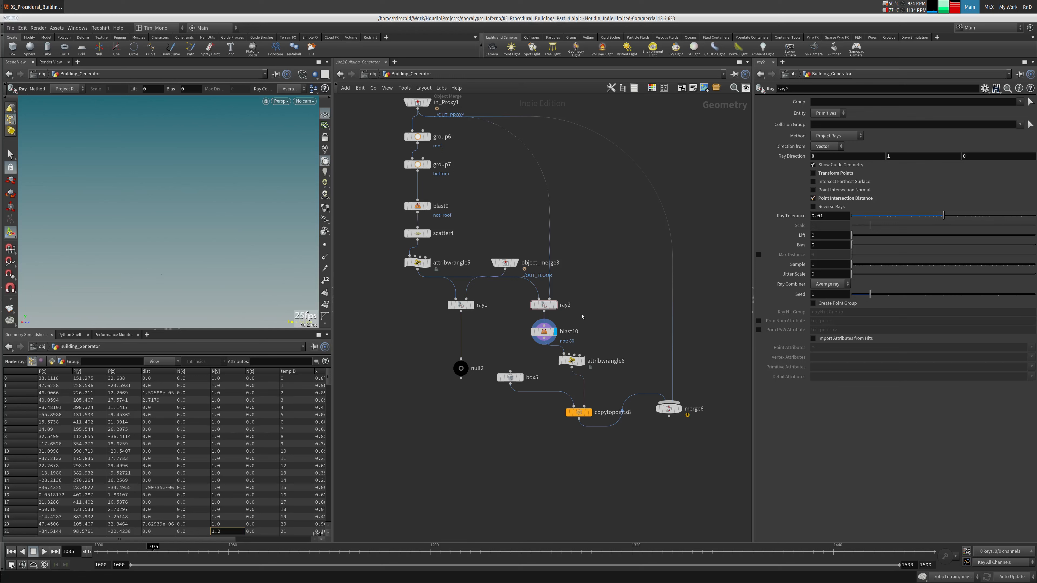
pyautogui.press('Down')
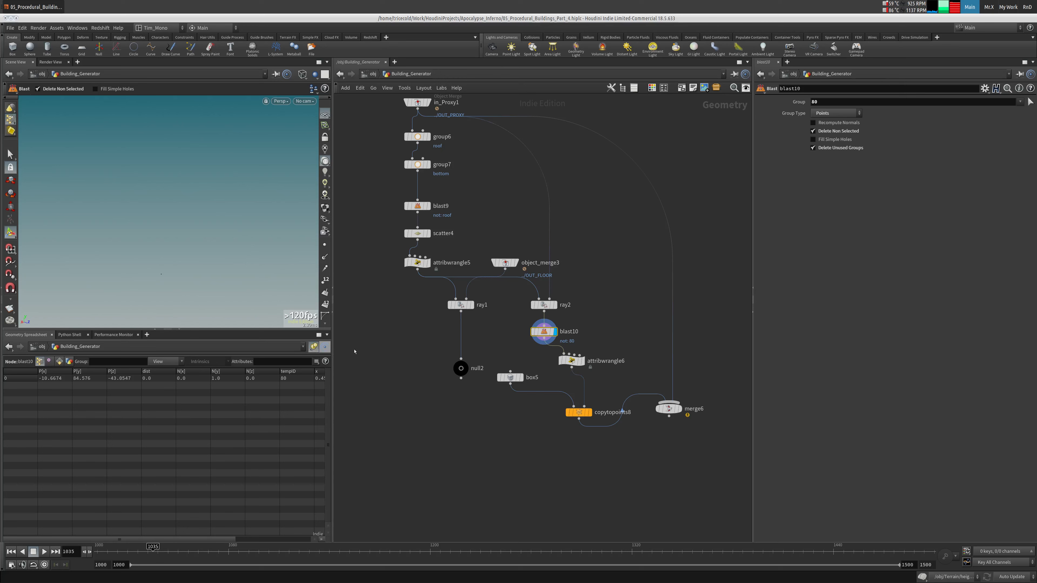
pyautogui.press('Up')
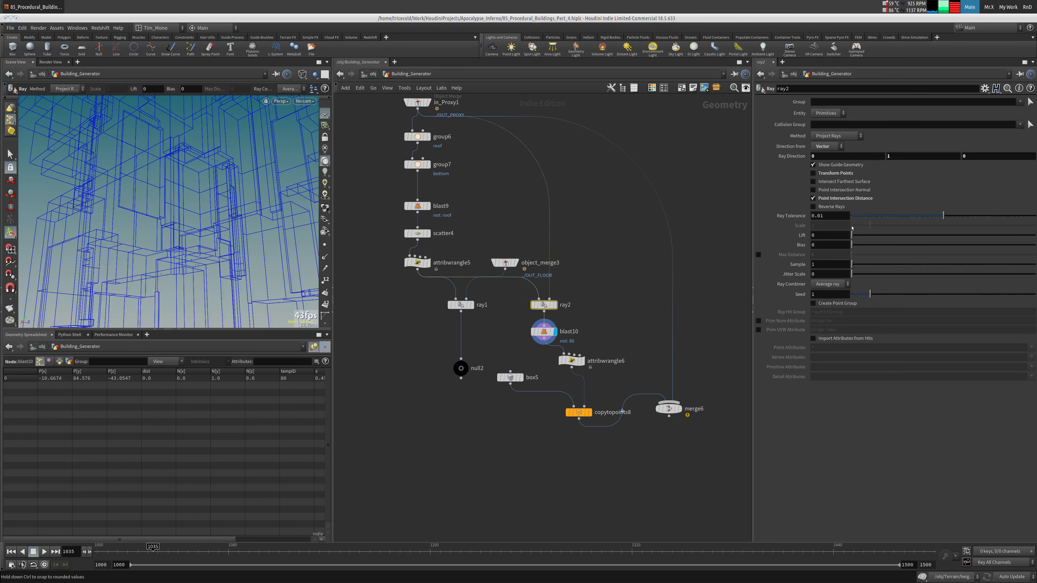
# Enable Intersect Farthest Surface on ray2, keeping Point Intersection Distance on
pyautogui.click(848, 199)
pyautogui.click(843, 183)
pyautogui.click(843, 184)
pyautogui.click(842, 185)
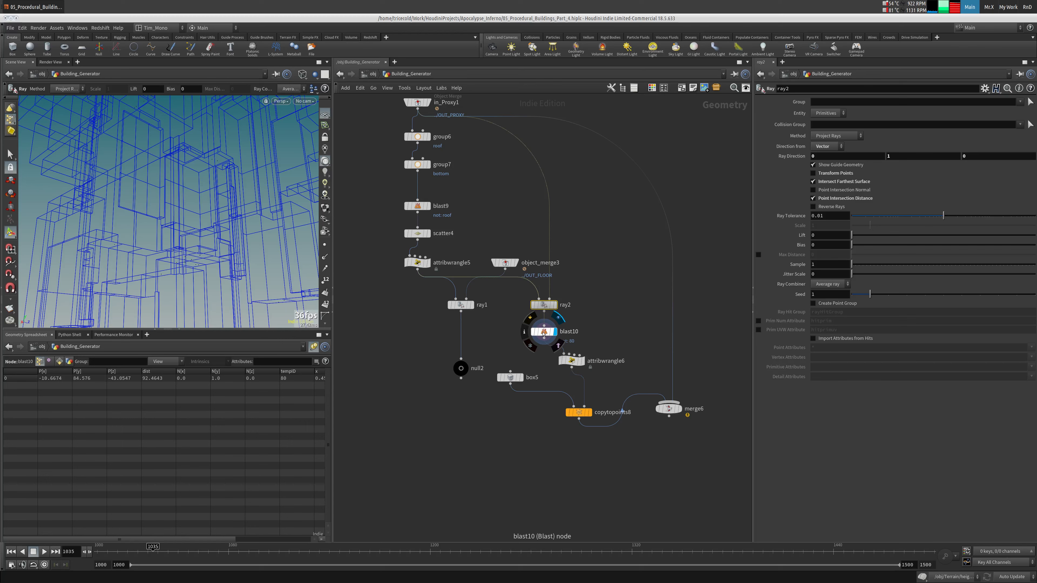
# Bypass blast10, display merge6, and inspect the tall boxes on the roofs in shaded view
pyautogui.click(540, 329)
pyautogui.click(531, 318)
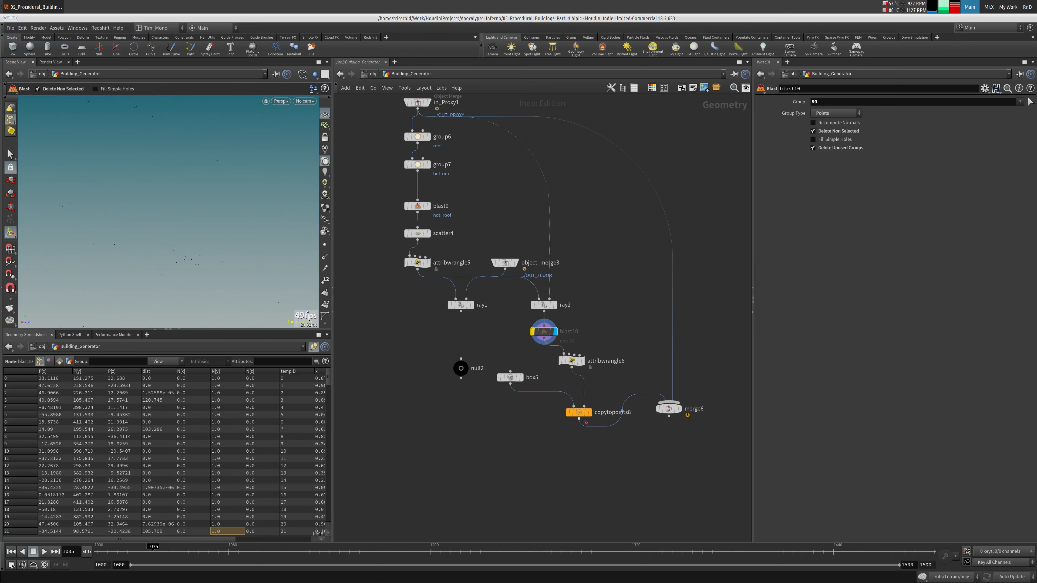
pyautogui.click(687, 410)
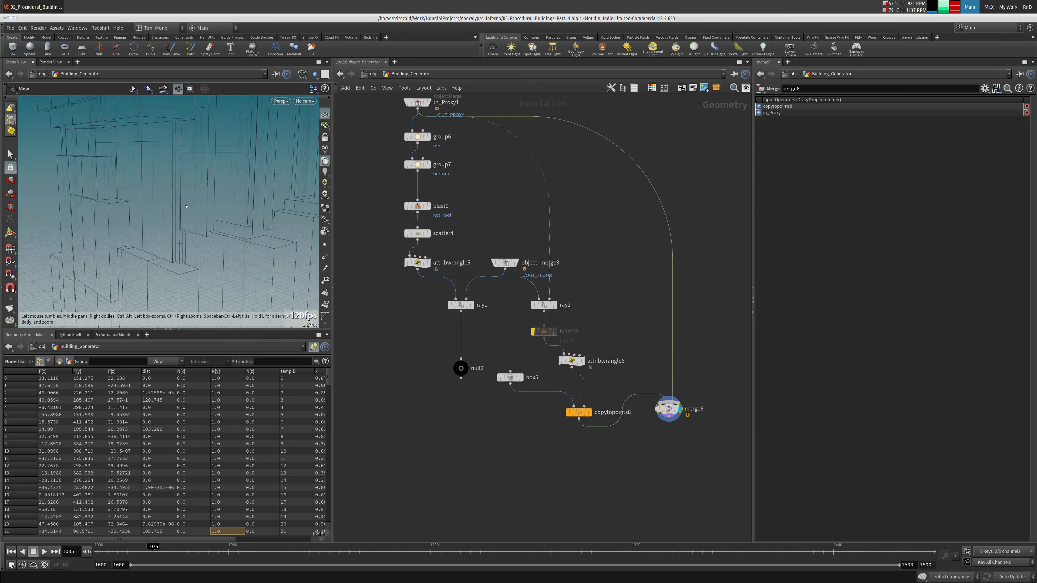
pyautogui.moveTo(133, 229)
pyautogui.mouseDown()
pyautogui.moveTo(197, 150)
pyautogui.moveTo(155, 253)
pyautogui.moveTo(114, 193)
pyautogui.mouseUp()
pyautogui.moveTo(114, 193); pyautogui.dragTo(143, 215, button='right')
pyautogui.moveTo(144, 216); pyautogui.dragTo(216, 206)
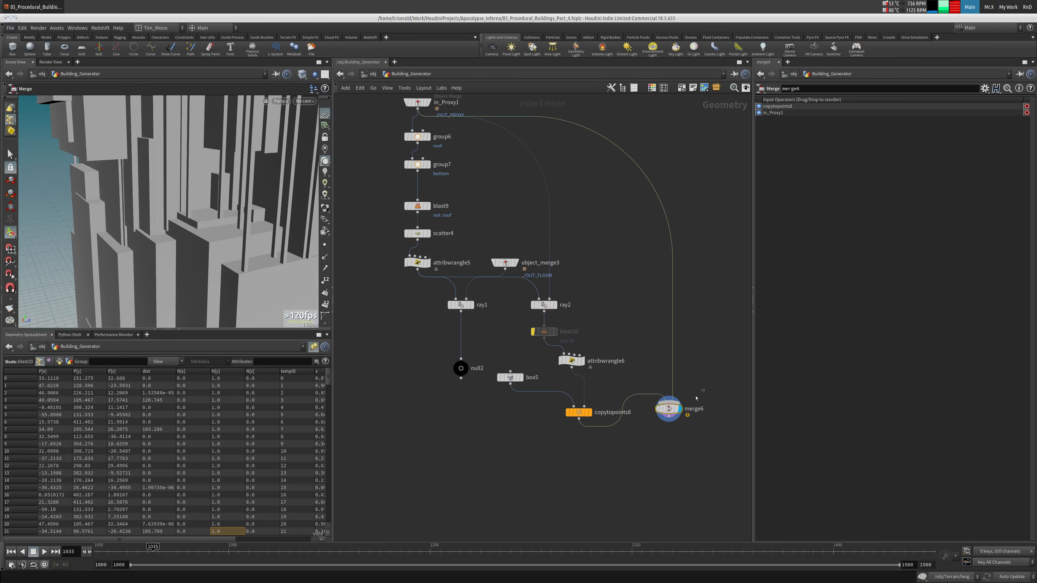
# Delete merge6 and the test nodes blast10, attribwrangle6, box5 and copytopoints8
pyautogui.press('Delete')
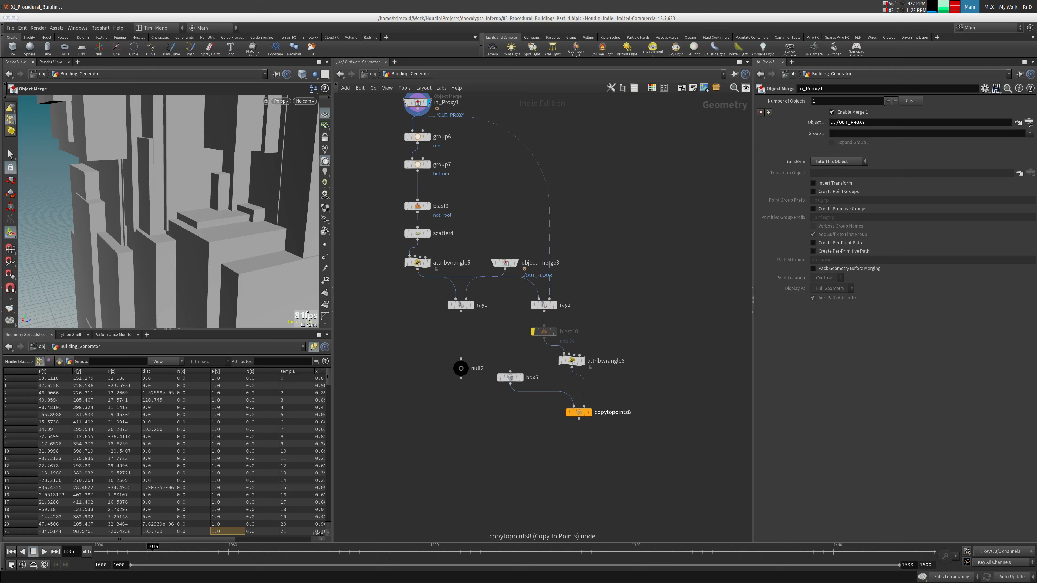
pyautogui.moveTo(625, 318); pyautogui.dragTo(485, 443)
pyautogui.press('Delete')
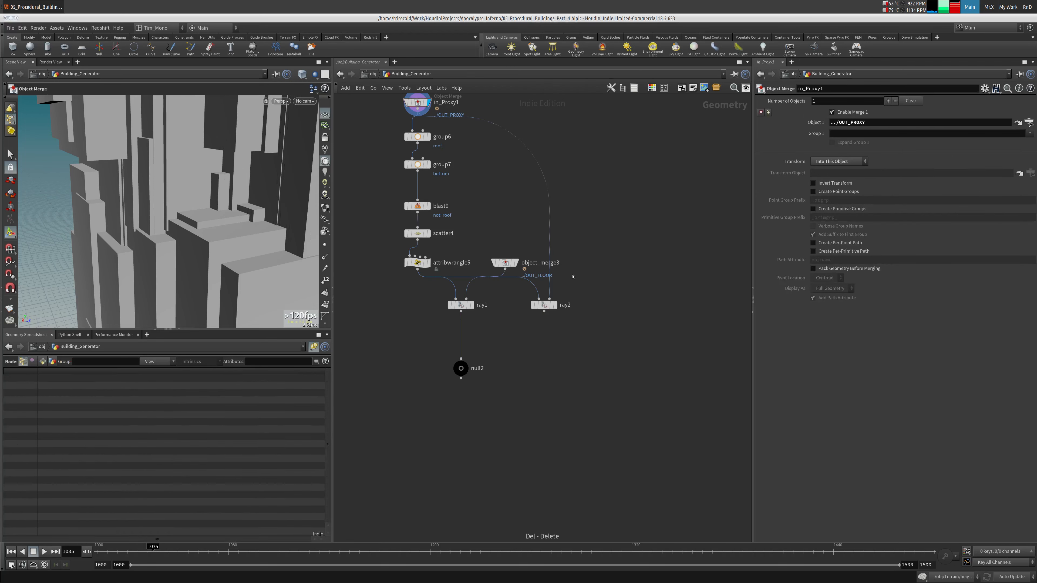
# Compare ray1 and ray2, display ray2, and examine the dist values of its points in the spreadsheet
pyautogui.click(553, 304)
pyautogui.click(541, 304)
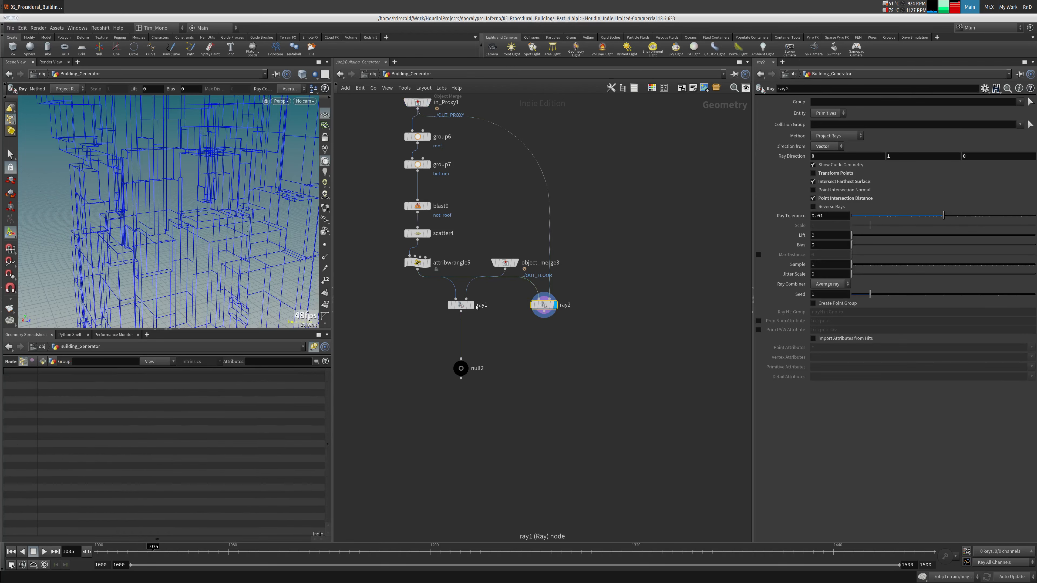
pyautogui.click(472, 304)
pyautogui.click(461, 305)
pyautogui.click(555, 305)
pyautogui.click(541, 310)
pyautogui.moveTo(467, 371); pyautogui.dragTo(466, 390)
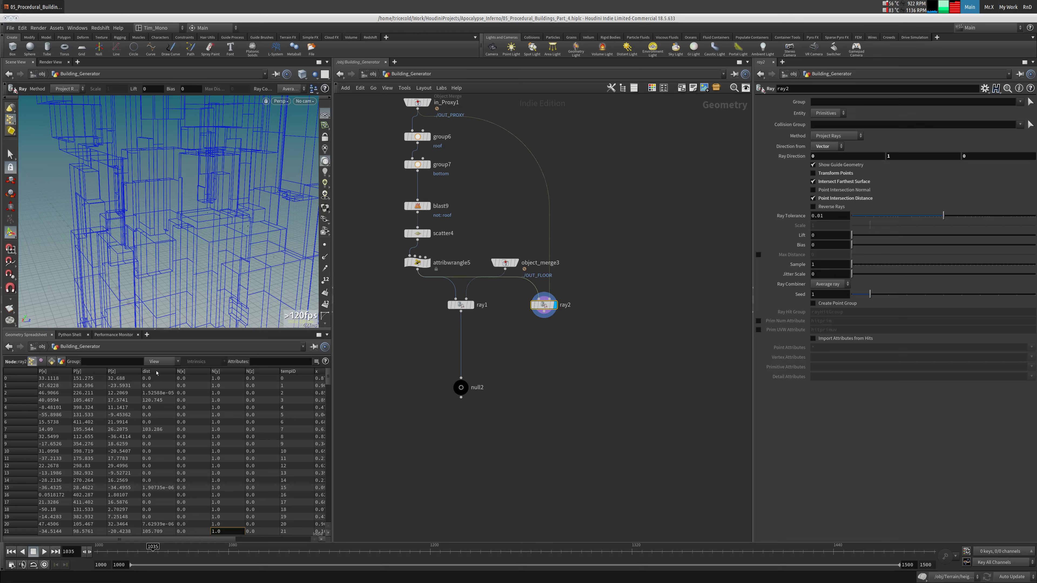
pyautogui.click(159, 373)
# Undo the test-node deletion to recover attribwrangle6, move null2 down, and delete the other restored test nodes
pyautogui.hotkey('ctrl', 'z')
pyautogui.hotkey('ctrl', 'z')
pyautogui.hotkey('ctrl', 'z')
pyautogui.hotkey('ctrl', 'z')
pyautogui.hotkey('ctrl', 'z')
pyautogui.hotkey('ctrl', 'z')
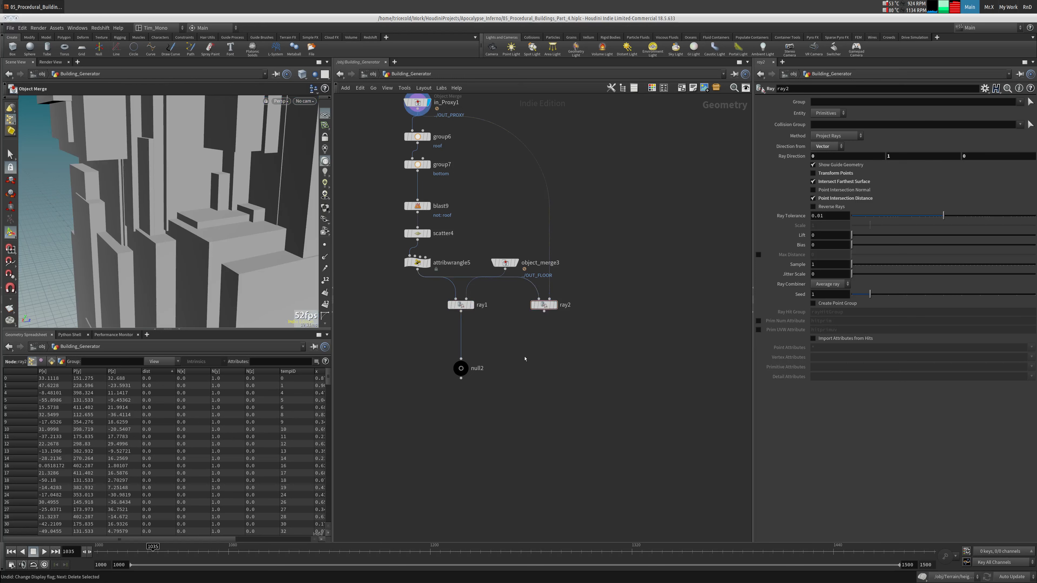
pyautogui.moveTo(573, 362); pyautogui.dragTo(501, 351)
pyautogui.moveTo(614, 327); pyautogui.dragTo(461, 405)
pyautogui.press('Delete')
pyautogui.press('Delete')
# Insert an Attribute Copy node between ray1 and null2, and connect ray2 to its second input
pyautogui.click(460, 305)
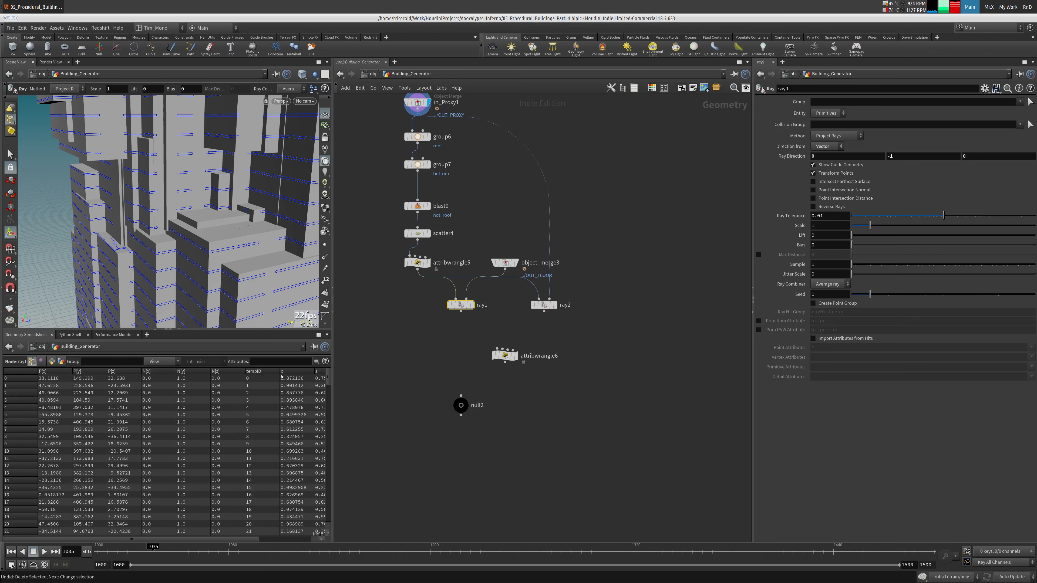
pyautogui.click(266, 372)
pyautogui.press('Tab')
pyautogui.write('attrcopy')
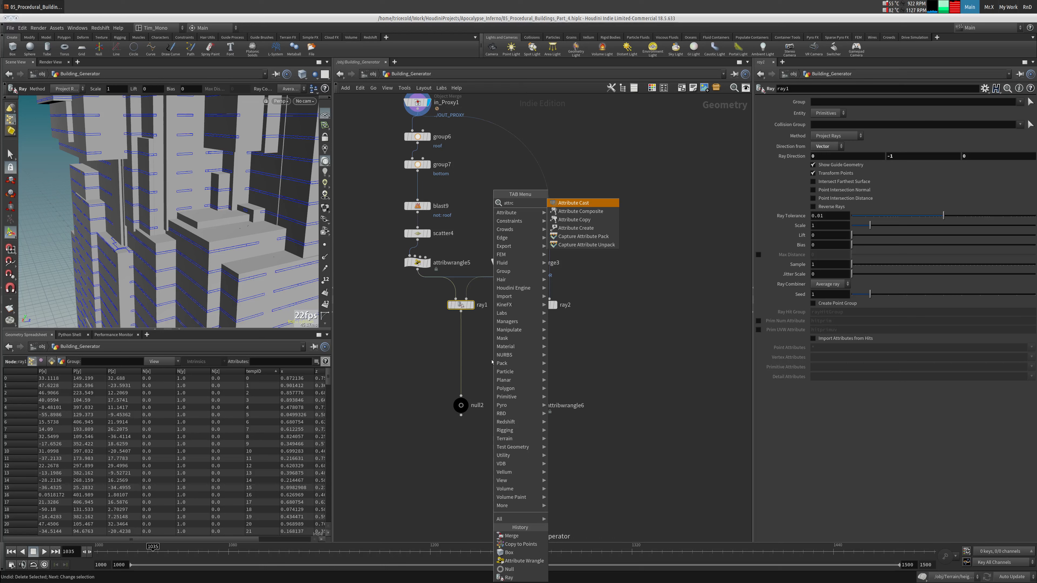
pyautogui.press('Return')
pyautogui.click(472, 347)
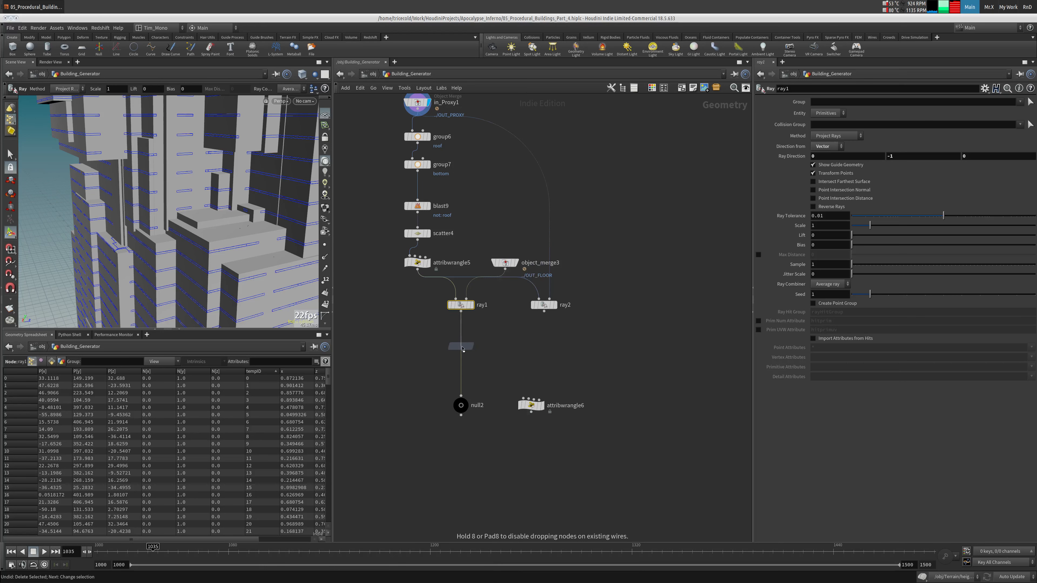
pyautogui.moveTo(544, 314); pyautogui.dragTo(465, 353)
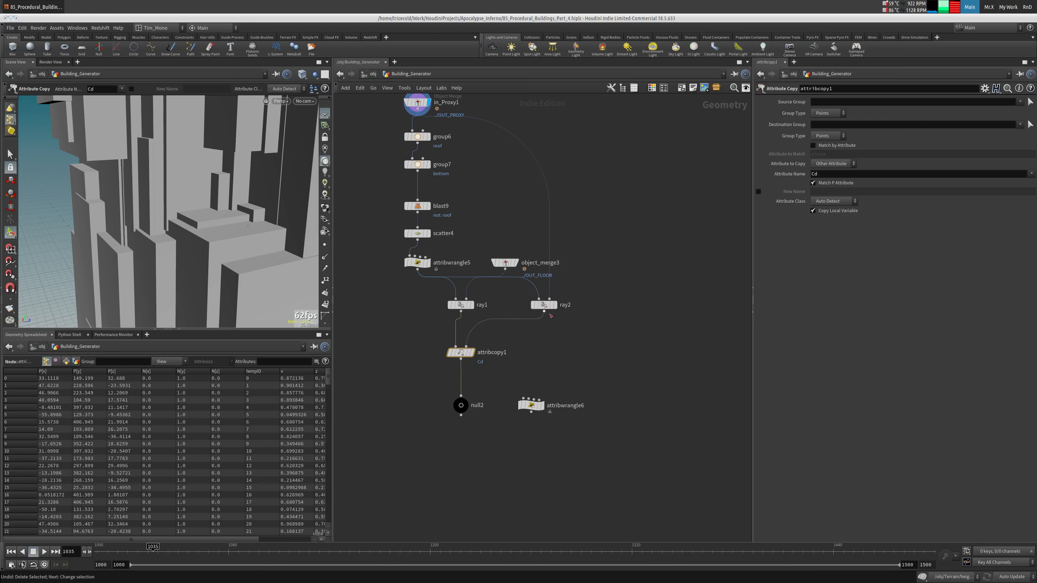
# Replace the attribute name Cd on attribcopy1 with tempID
pyautogui.moveTo(497, 295); pyautogui.dragTo(408, 321)
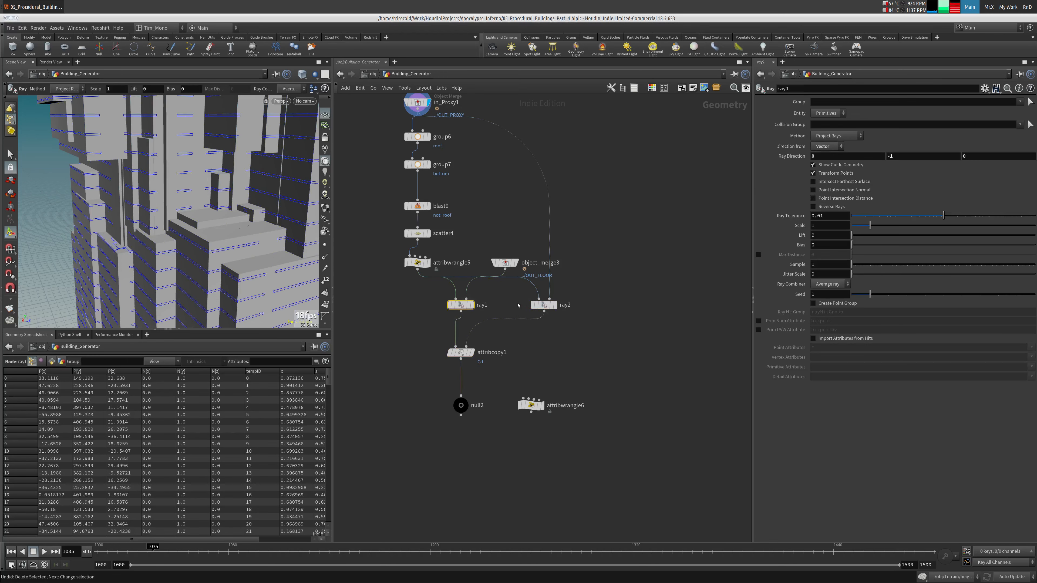
pyautogui.moveTo(546, 411); pyautogui.dragTo(545, 386)
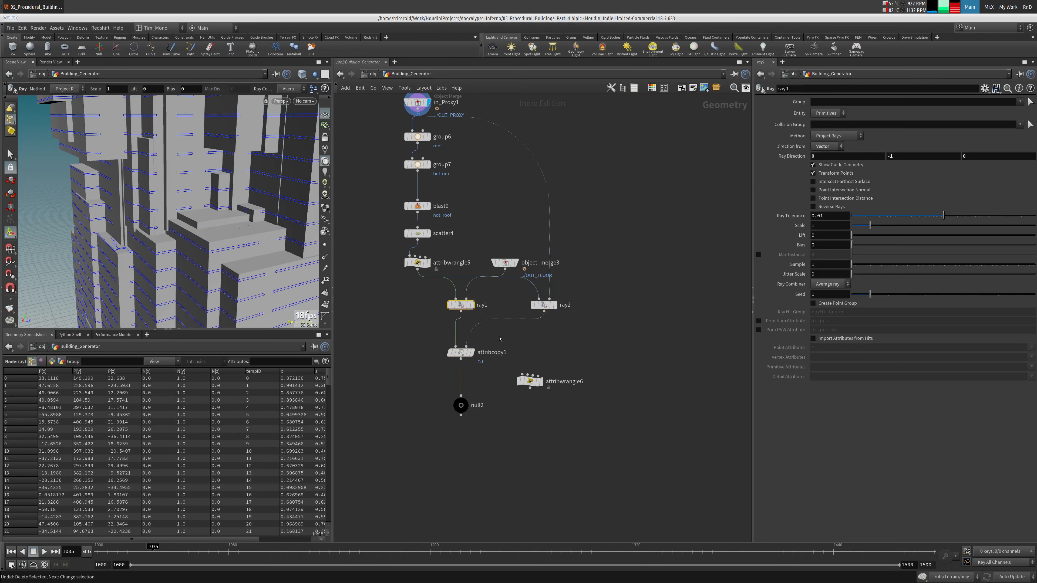
pyautogui.click(460, 352)
pyautogui.click(889, 174)
pyautogui.press('BackSpace')
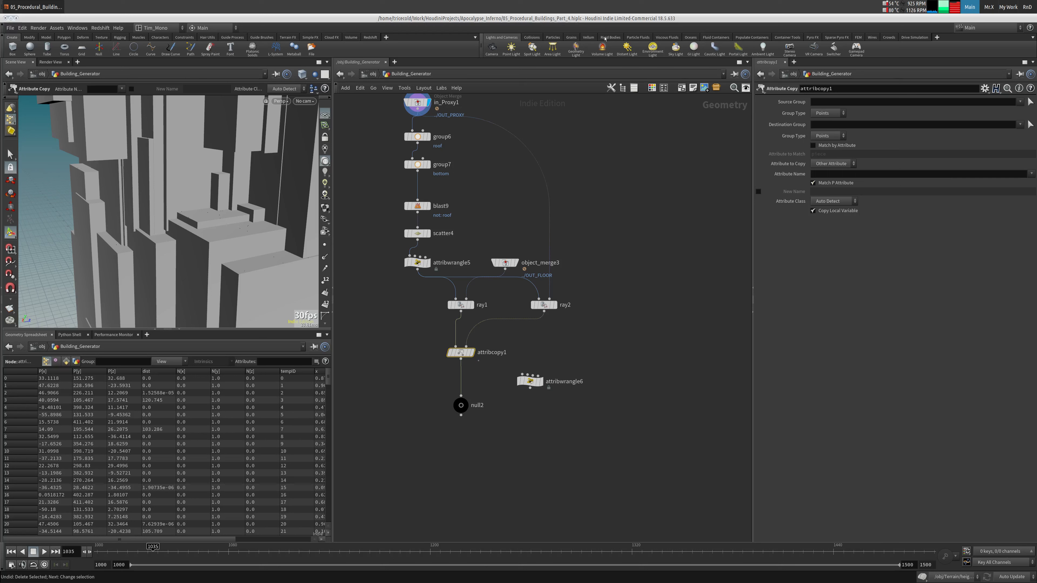
pyautogui.click(1032, 173)
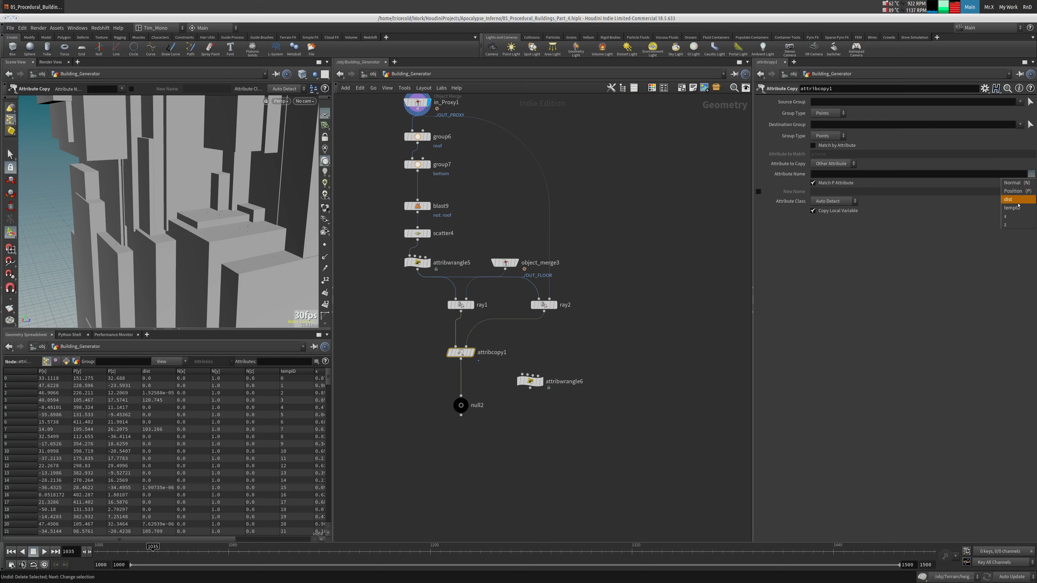
pyautogui.click(1012, 207)
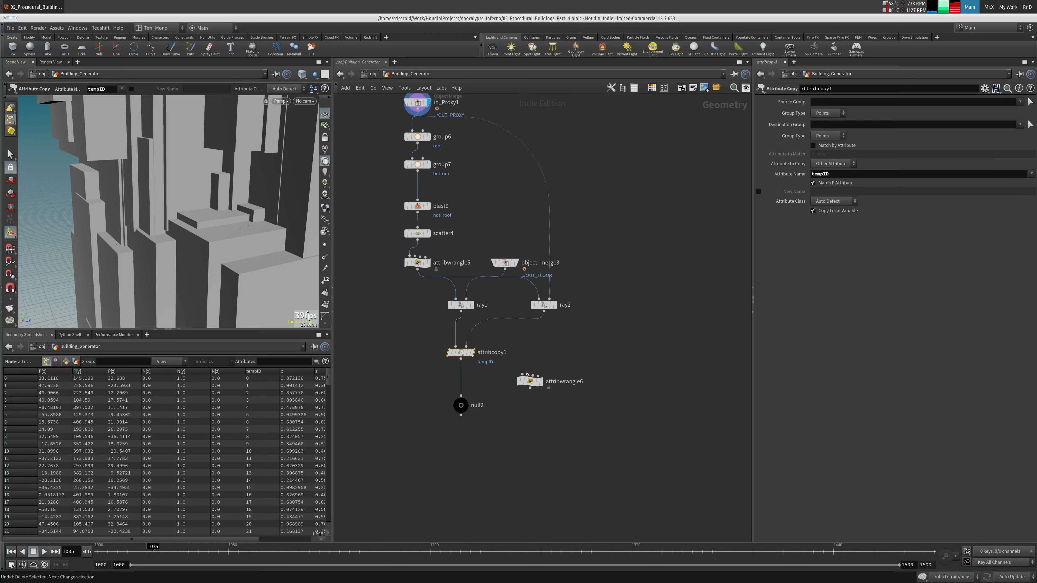
# Enable Match by Attribute with tempID on attribcopy1 and set the attribute to copy to dist
pyautogui.moveTo(530, 381); pyautogui.dragTo(531, 377)
pyautogui.doubleClick(835, 176)
pyautogui.press('BackSpace')
pyautogui.click(837, 145)
pyautogui.click(839, 154)
pyautogui.click(784, 188)
pyautogui.click(1031, 173)
pyautogui.click(1015, 199)
# Insert attribwrangle6 between attribcopy1 and null2, display null2, and check the point information on both upstream nodes
pyautogui.moveTo(534, 377); pyautogui.dragTo(468, 382)
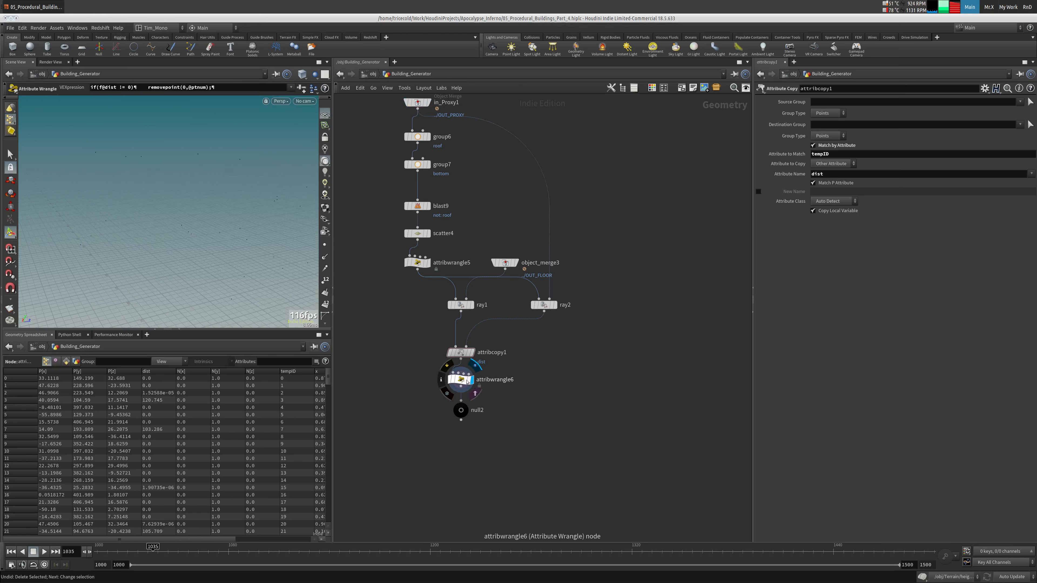
pyautogui.click(461, 410)
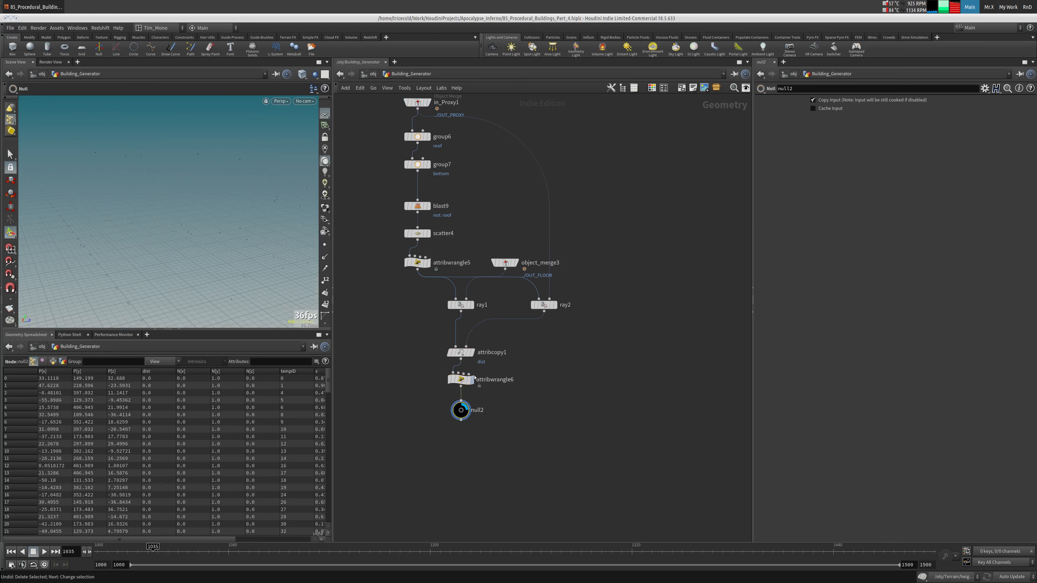
pyautogui.middleClick(468, 353)
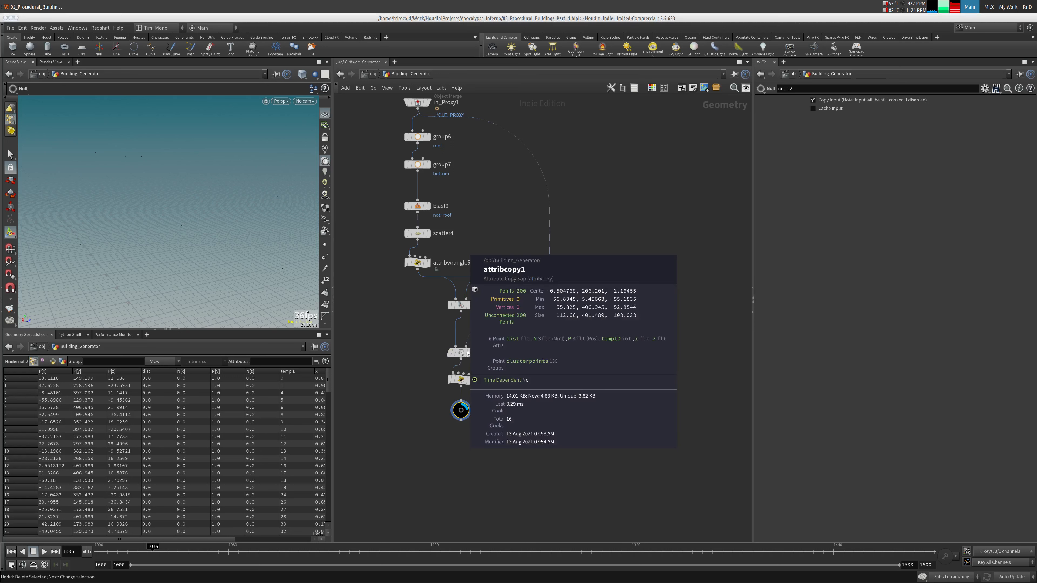
pyautogui.middleClick(461, 380)
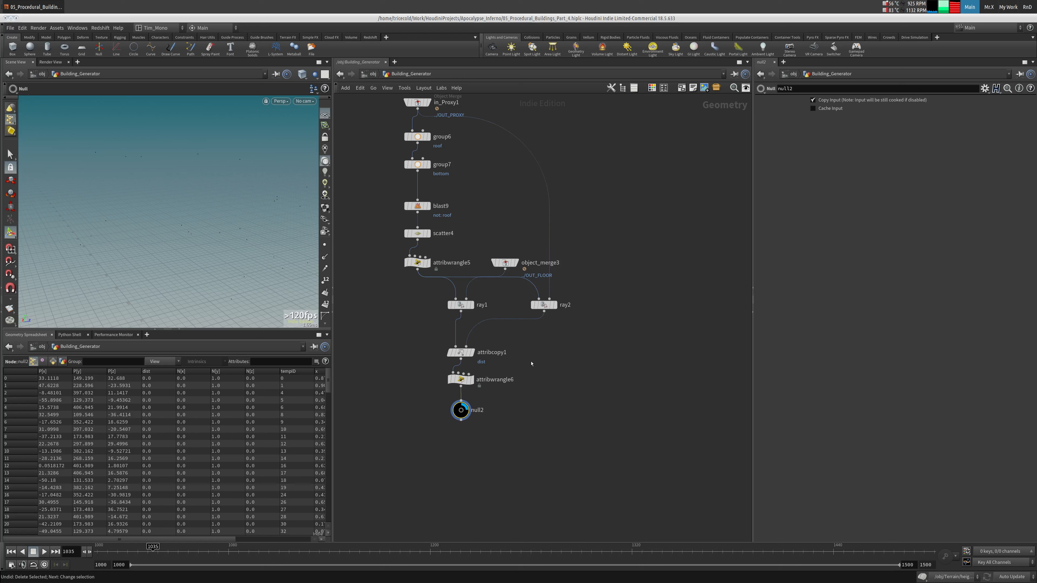
pyautogui.press('Tab')
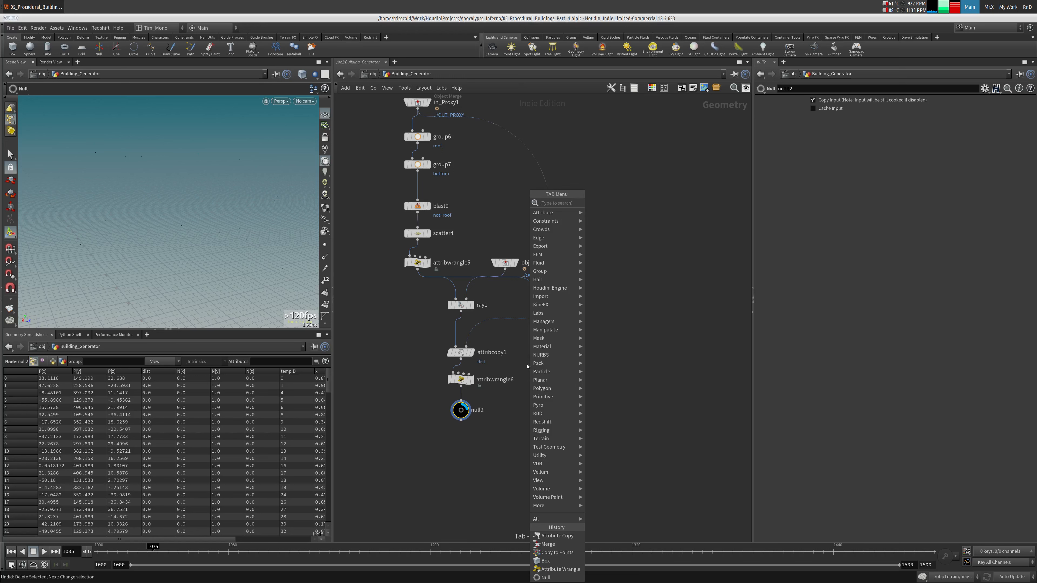
pyautogui.write('a')
pyautogui.press('Escape')
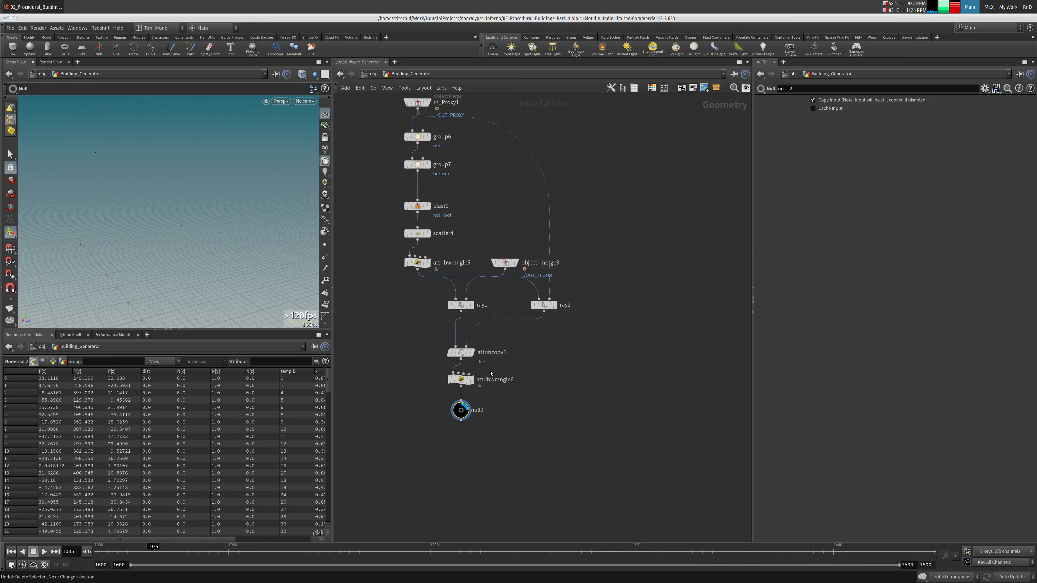
# Rename attribwrangle6 as Remove_Ceiling_Collided
pyautogui.click(461, 379)
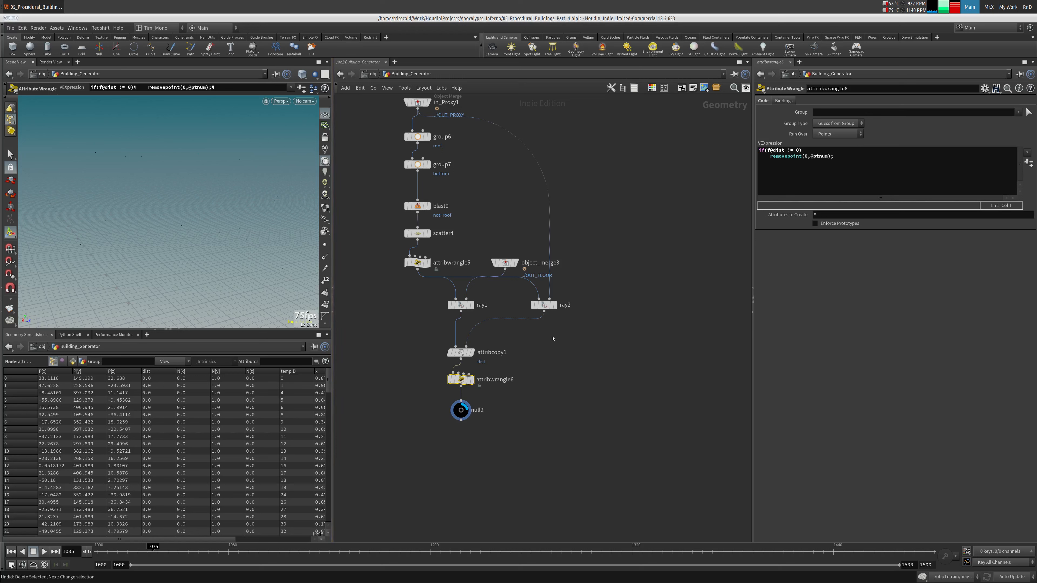
pyautogui.moveTo(461, 379)
pyautogui.mouseDown()
pyautogui.moveTo(544, 324)
pyautogui.moveTo(461, 381)
pyautogui.mouseUp()
pyautogui.doubleClick(483, 377)
pyautogui.write('Remove')
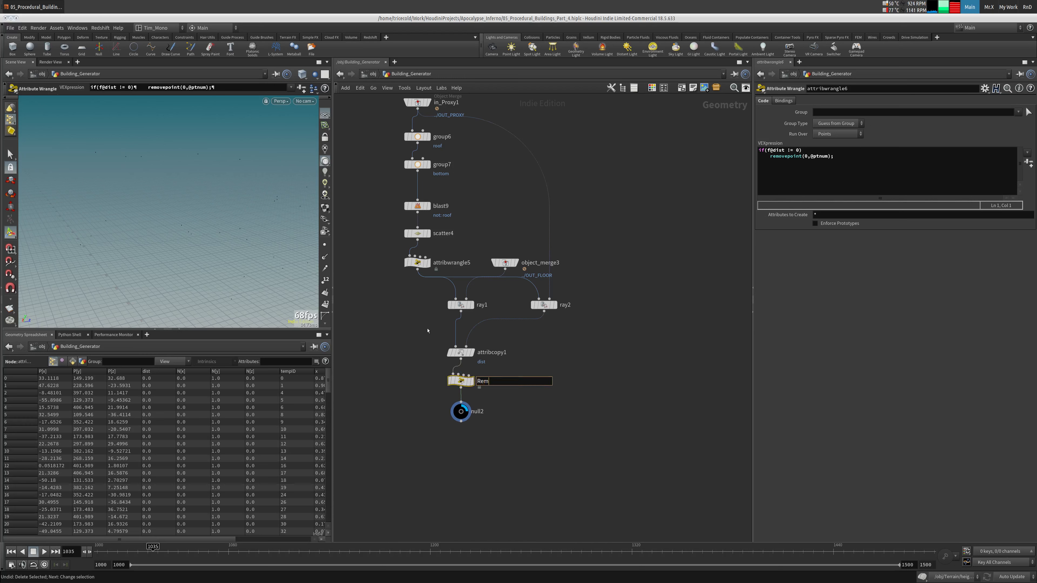
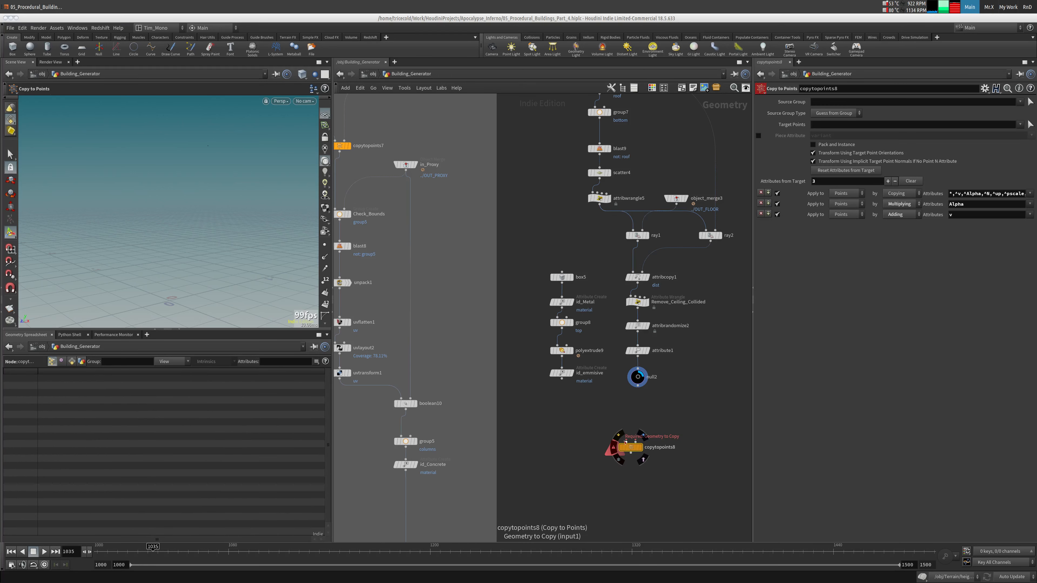
# Connect id_emmisive as the geometry and null2 as the target points of copytopoints8
pyautogui.click(627, 442)
pyautogui.click(562, 380)
pyautogui.click(637, 387)
pyautogui.click(635, 437)
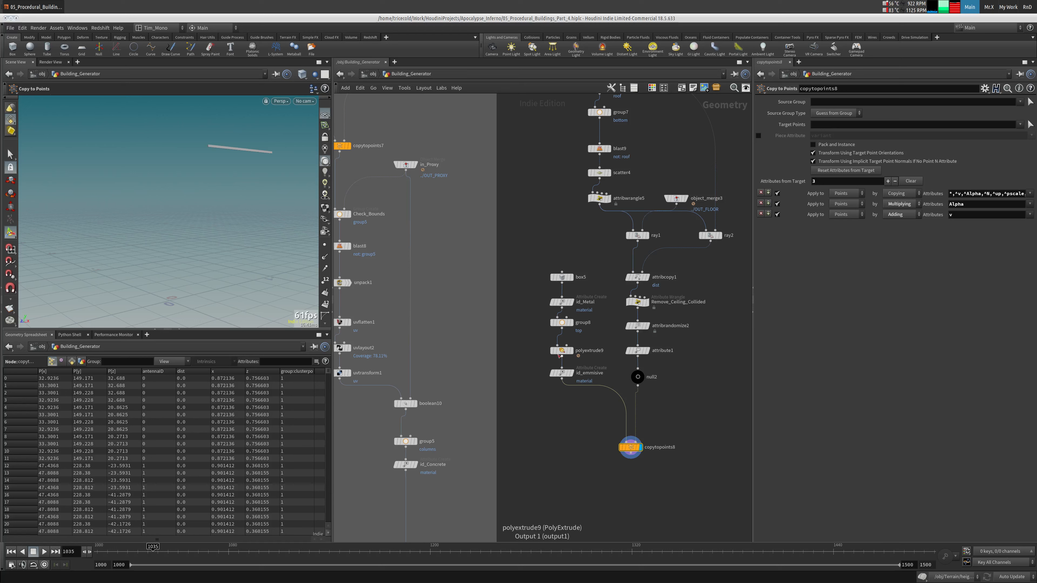
pyautogui.hotkey('space', 'g')
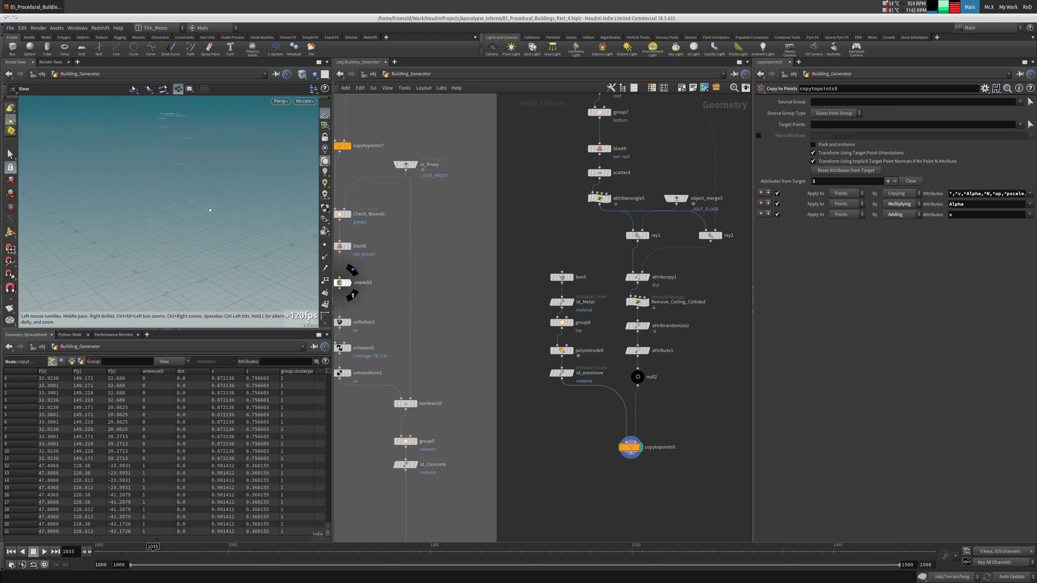
# Try rotating box5 by 90 degrees about X, and undo the rotation
pyautogui.click(555, 277)
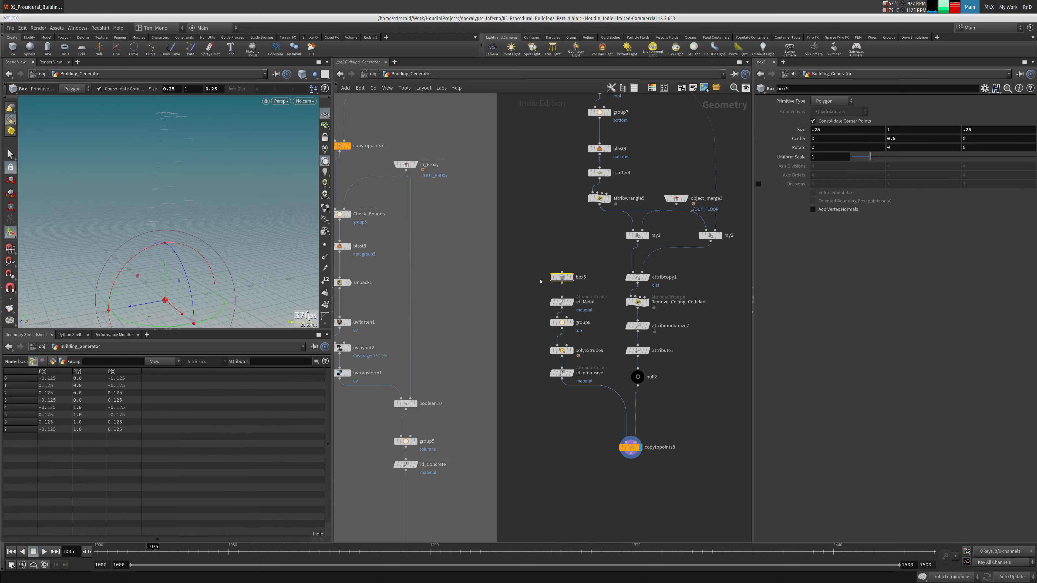
pyautogui.click(545, 284)
pyautogui.scroll(2, 604, 398)
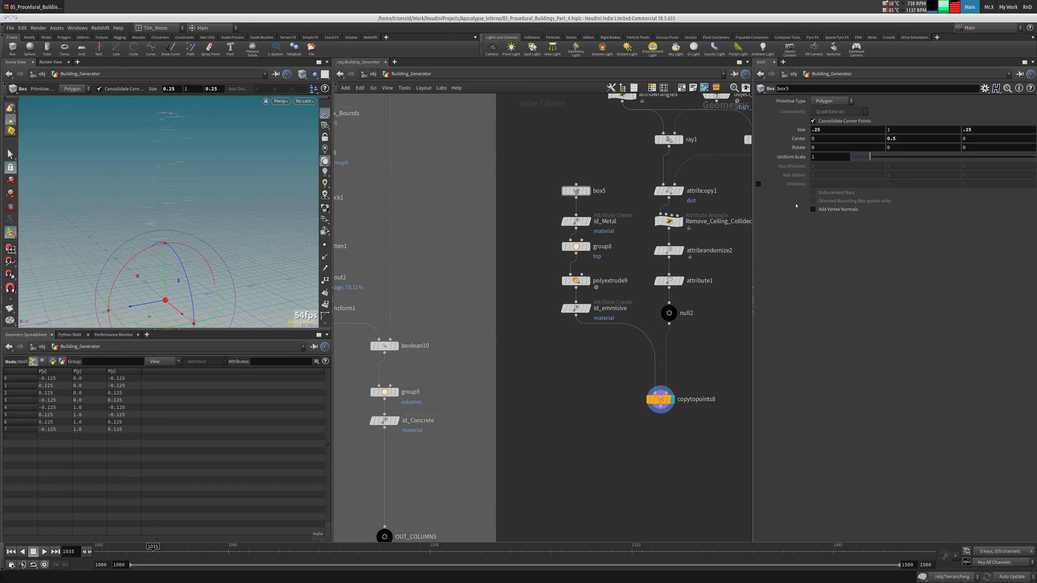
pyautogui.click(843, 148)
pyautogui.write('90')
pyautogui.press('Return')
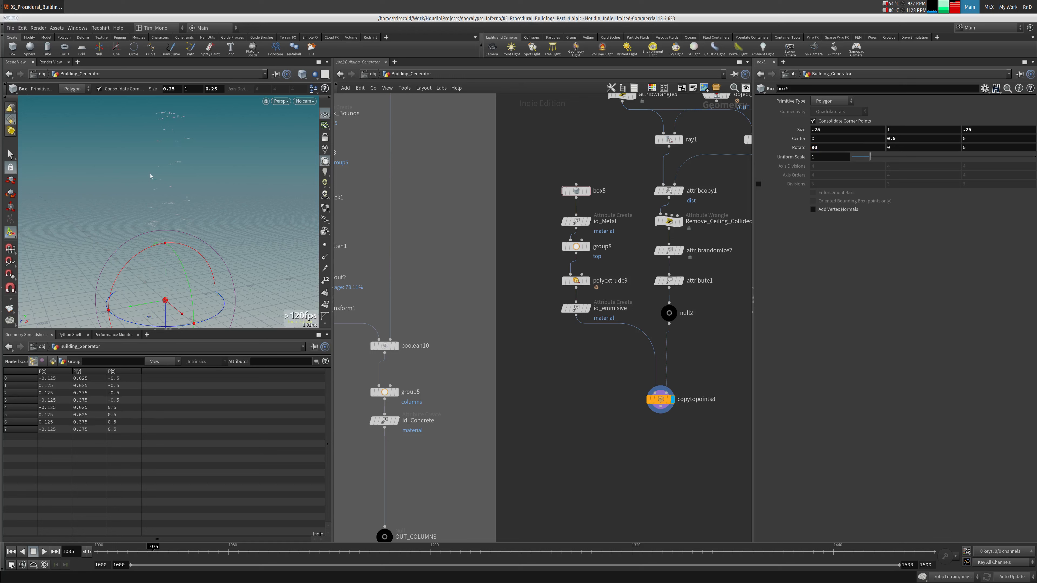
pyautogui.press('Escape')
pyautogui.press('Return')
pyautogui.hotkey('ctrl', 'z')
# Try adding a Transform node between id_emmisive and copytopoints8
pyautogui.click(661, 404)
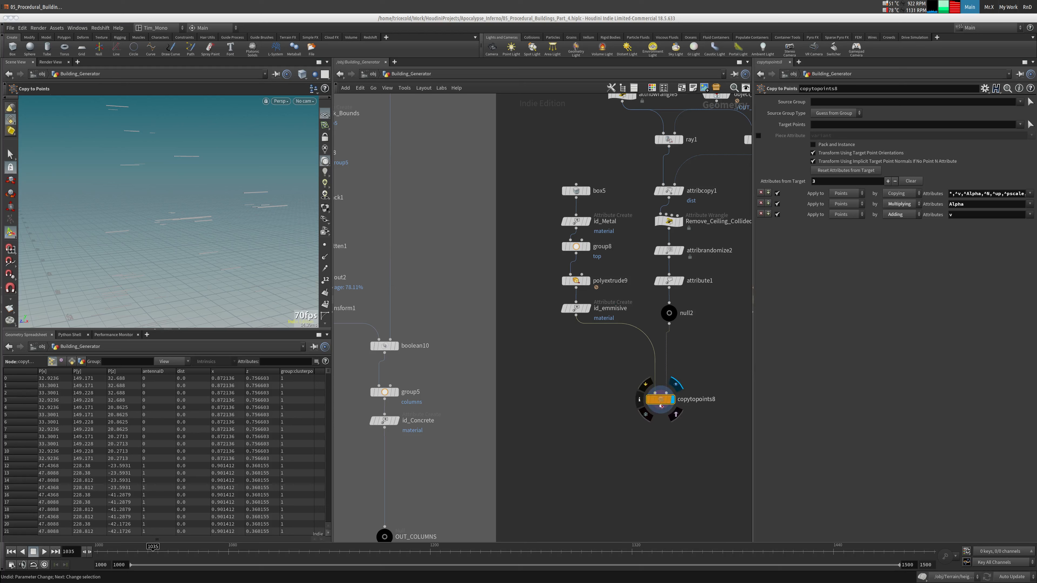
pyautogui.press('Tab')
pyautogui.write('transform')
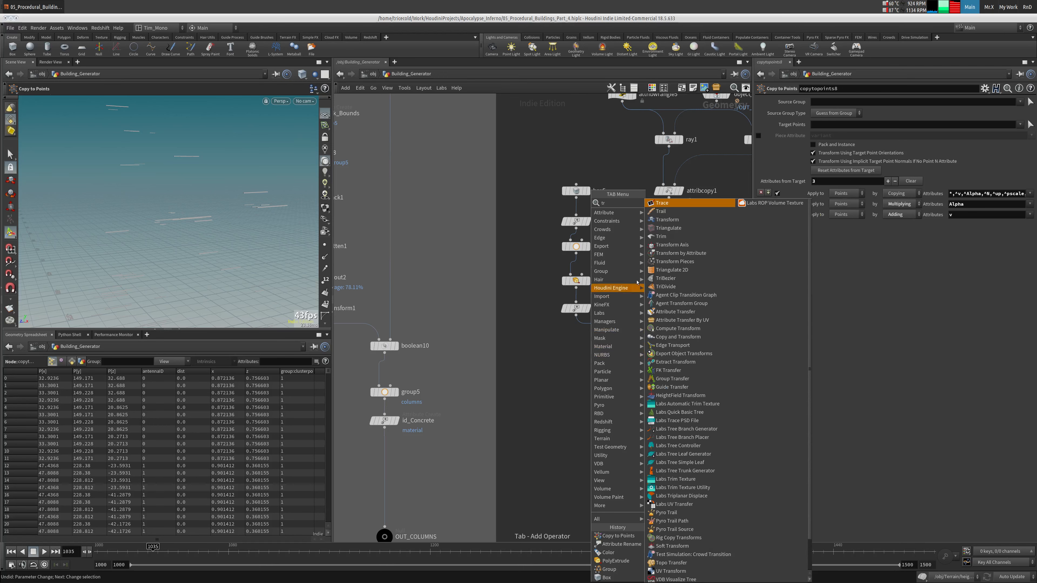
pyautogui.press('Return')
pyautogui.click(609, 329)
pyautogui.moveTo(613, 328); pyautogui.dragTo(580, 333)
# Try out different values in the new Transform node's fields, and delete the node
pyautogui.moveTo(822, 145); pyautogui.dragTo(927, 129, button='middle')
pyautogui.hotkey('ctrl', 'z')
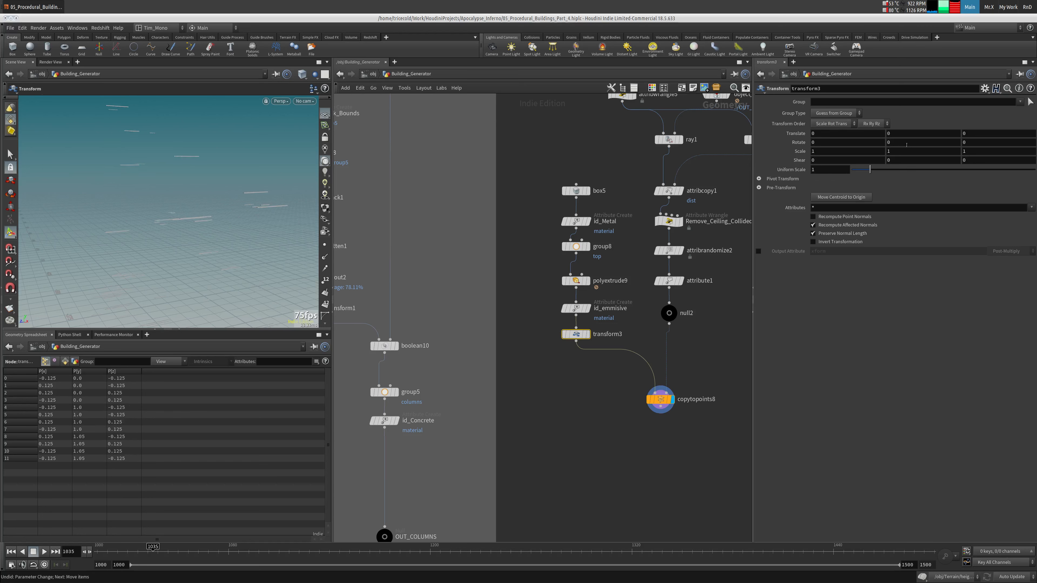
pyautogui.middleClick(907, 128)
pyautogui.moveTo(975, 127); pyautogui.dragTo(1017, 141, button='middle')
pyautogui.doubleClick(997, 144)
pyautogui.write('0')
pyautogui.press('Tab')
pyautogui.press('Delete')
# Try a maximum scale of 20 in X and 1 in Y on attribrandomize2, and undo both values
pyautogui.click(669, 250)
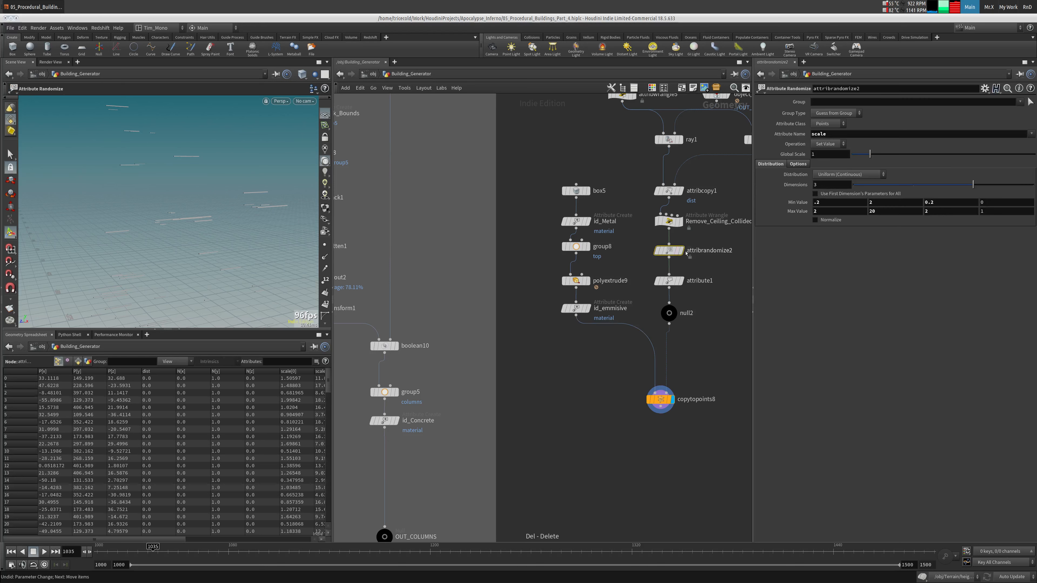
pyautogui.click(851, 214)
pyautogui.write('20')
pyautogui.press('Tab')
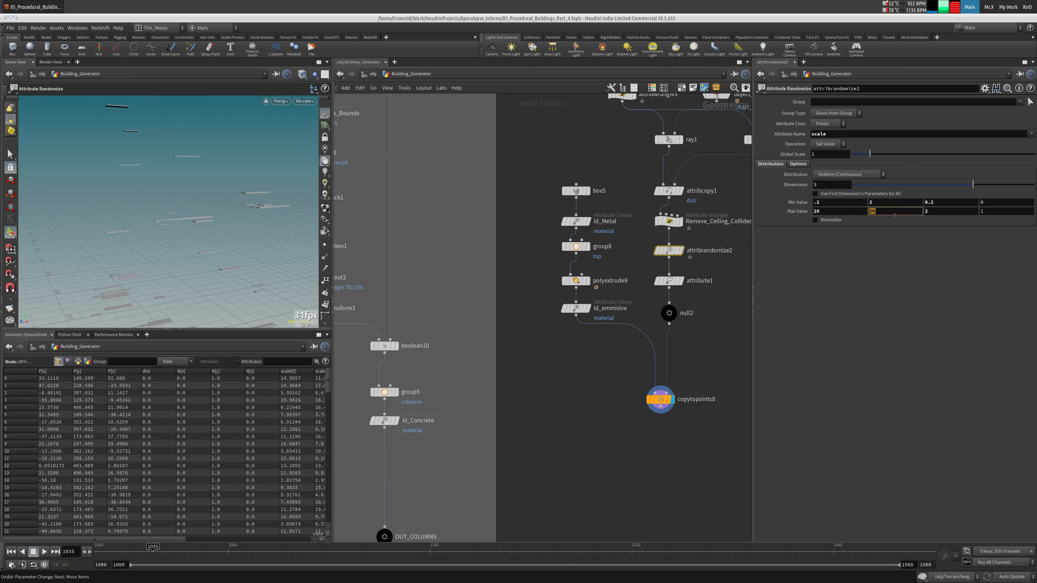
pyautogui.write('1')
pyautogui.press('Tab')
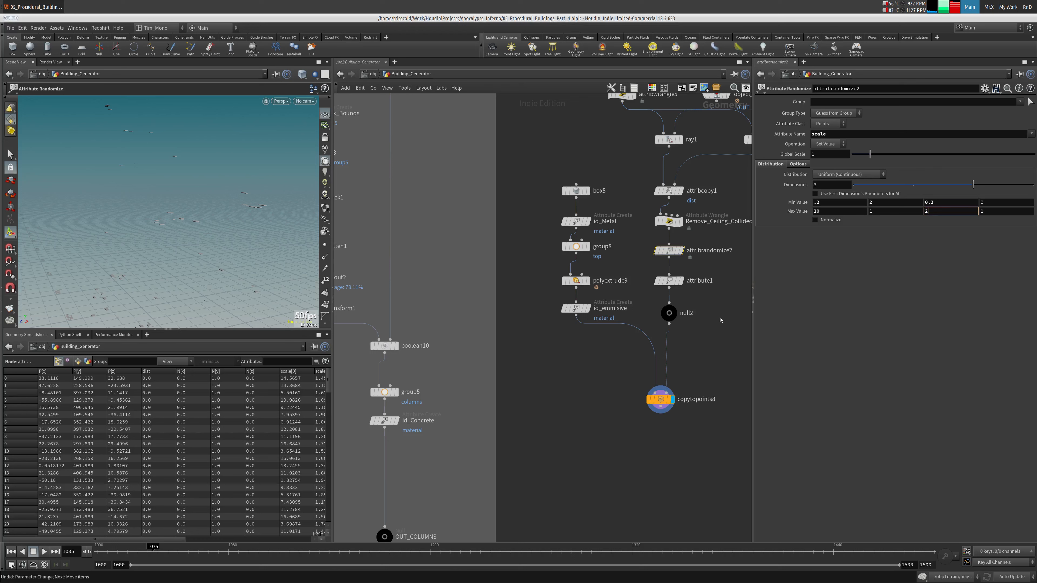
pyautogui.hotkey('ctrl', 'z')
pyautogui.hotkey('ctrl', 'z')
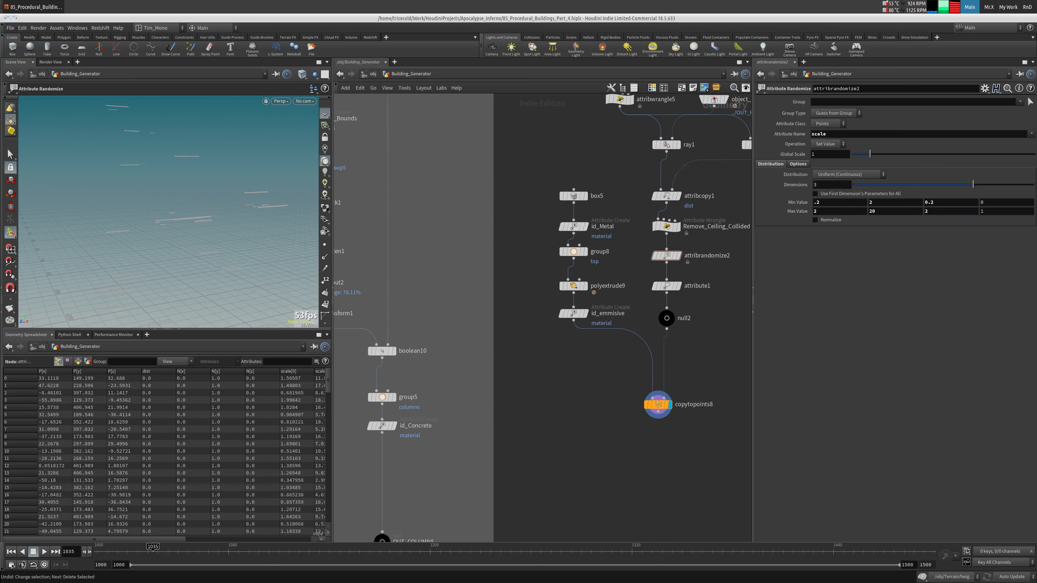
# Undo the deletion of attribdelete3 before null2, and select attribute1 to inspect its point attributes
pyautogui.hotkey('ctrl', 'z')
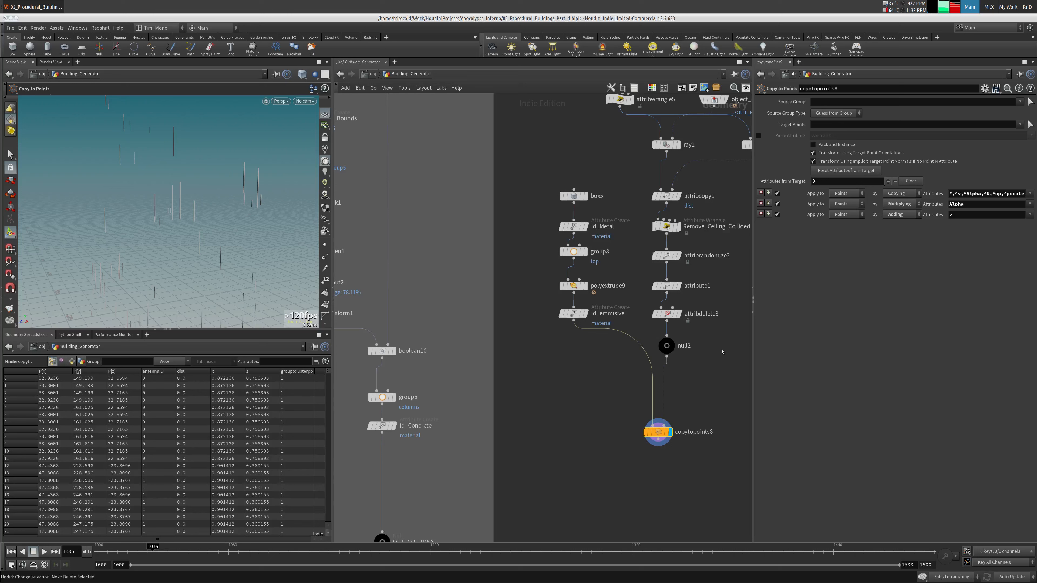
pyautogui.click(666, 285)
pyautogui.middleClick(666, 286)
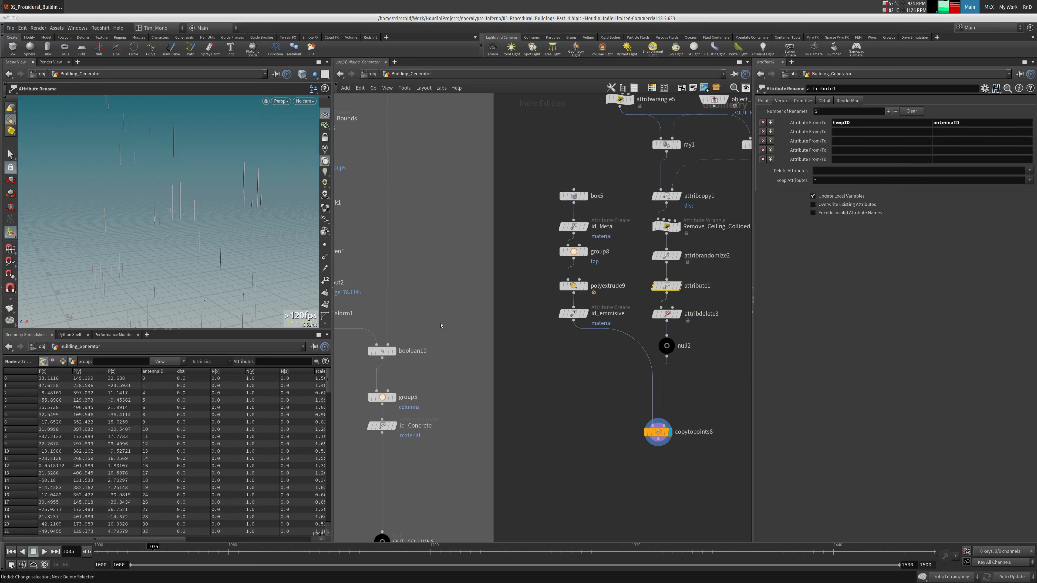
# Add a Group Create node below copytopoints8 and display its result
pyautogui.moveTo(704, 301); pyautogui.dragTo(673, 316)
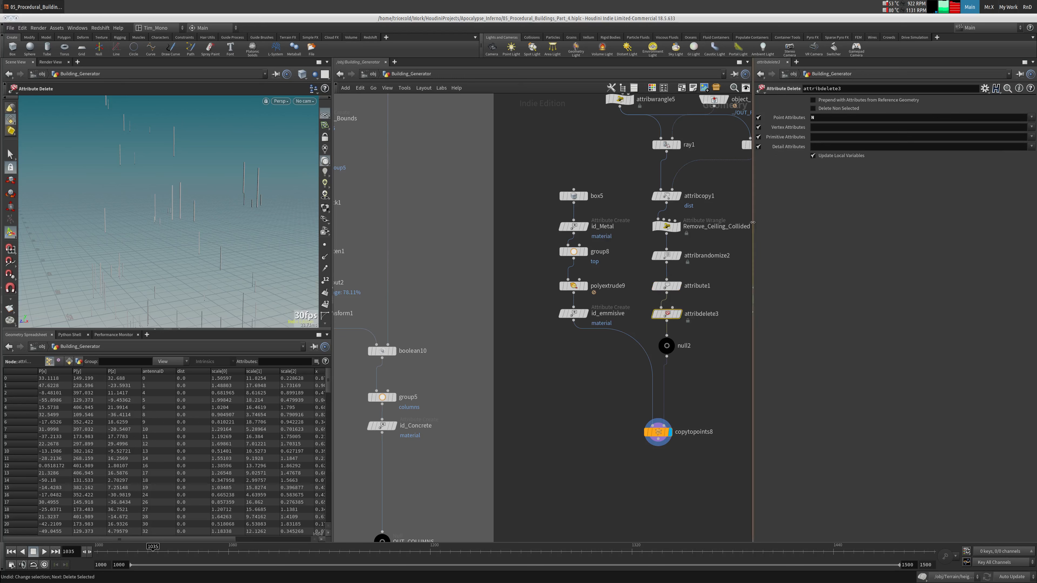
pyautogui.click(652, 433)
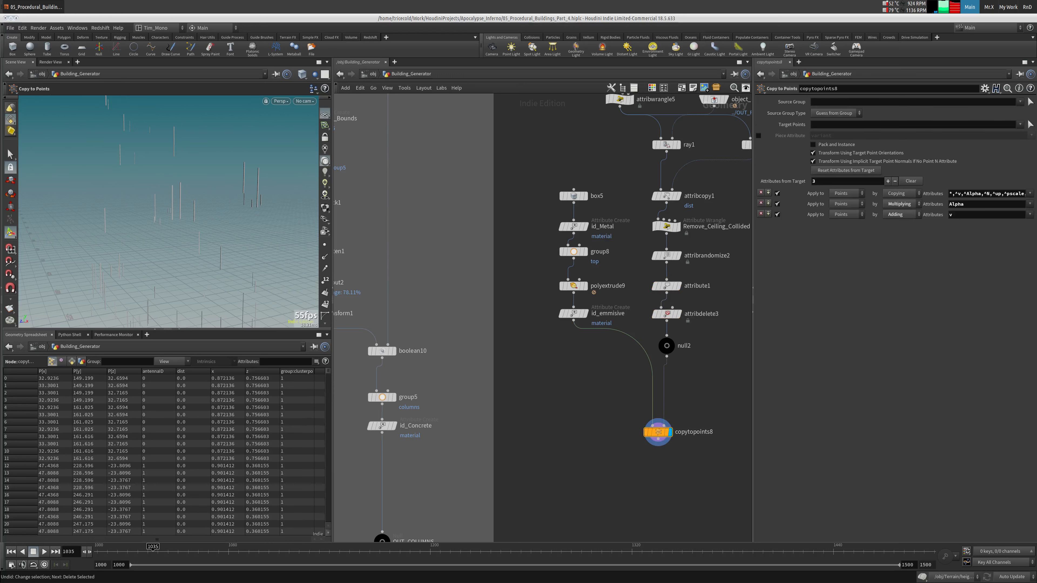
pyautogui.moveTo(646, 449); pyautogui.dragTo(745, 466, button='middle')
pyautogui.moveTo(567, 482); pyautogui.dragTo(531, 456, button='middle')
pyautogui.press('Tab')
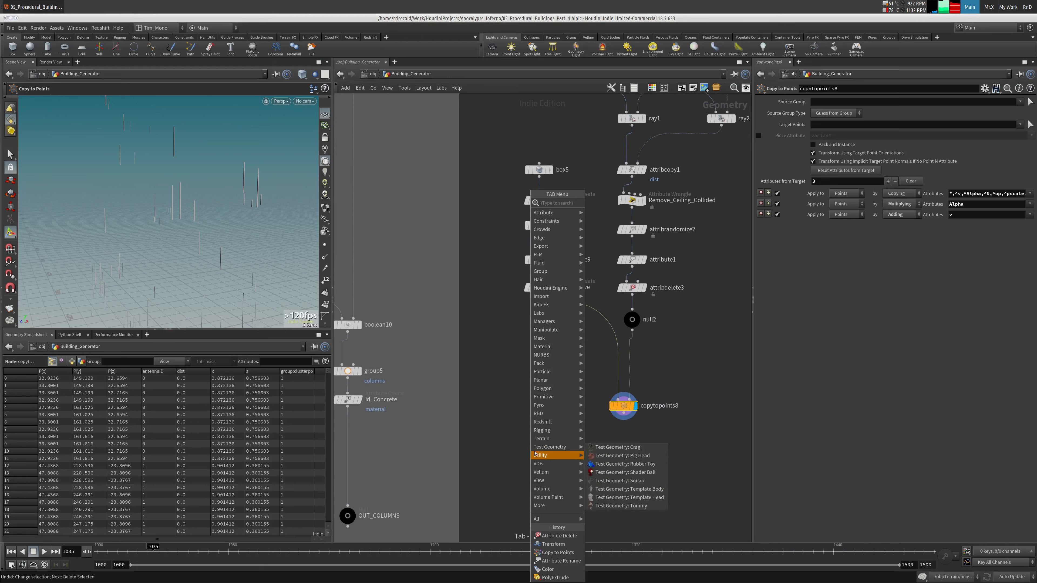
pyautogui.write('gr')
pyautogui.click(616, 212)
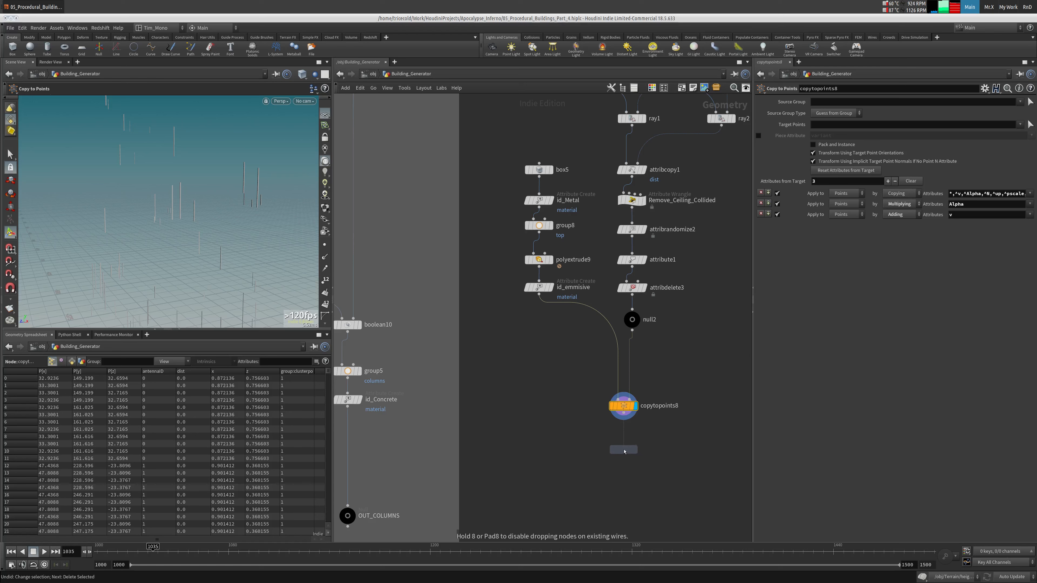
pyautogui.click(624, 448)
pyautogui.click(635, 448)
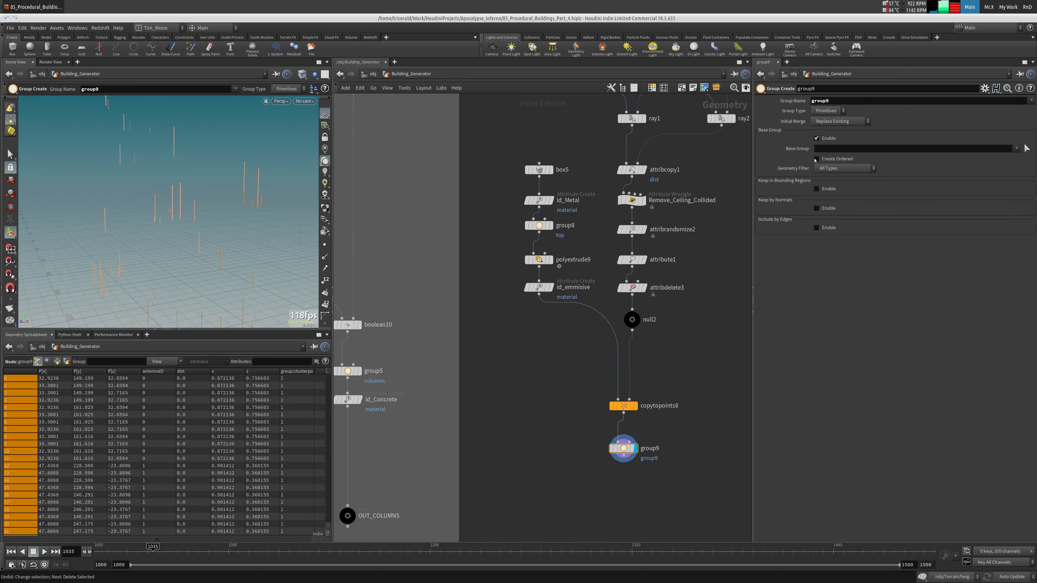
# Set the new group node's group name to antennas
pyautogui.click(837, 102)
pyautogui.write('antennas')
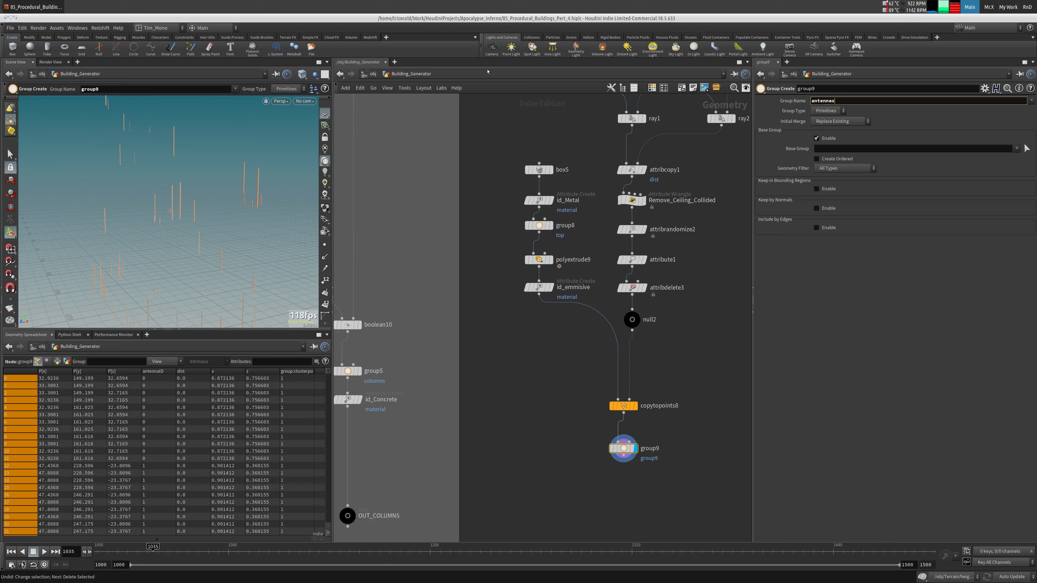
pyautogui.press('Return')
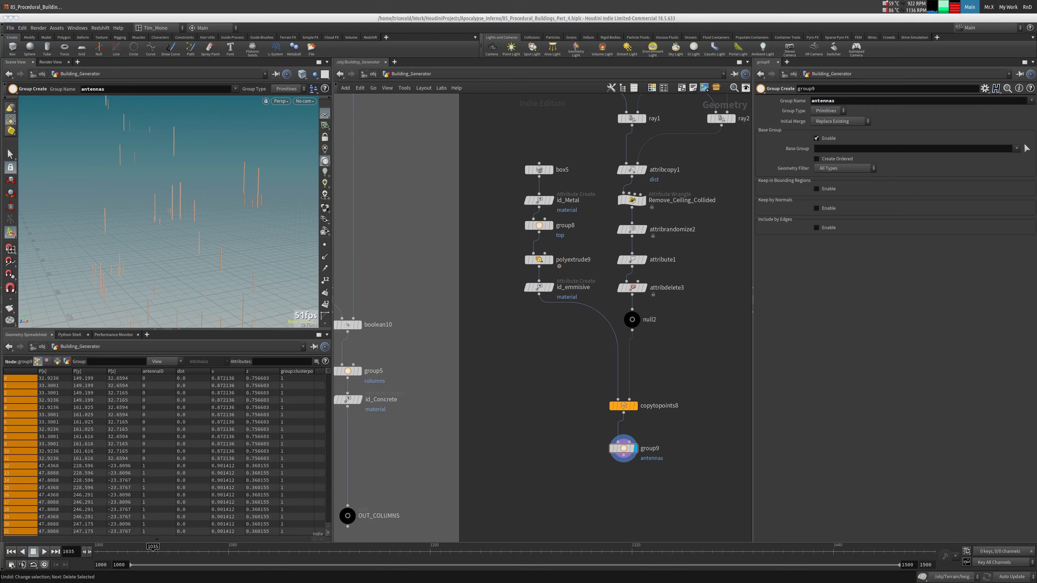
# Check group9's node information, try Pack and Instance on copytopoints8, and disable the option again
pyautogui.moveTo(538, 507); pyautogui.dragTo(525, 447, button='middle')
pyautogui.middleClick(610, 394)
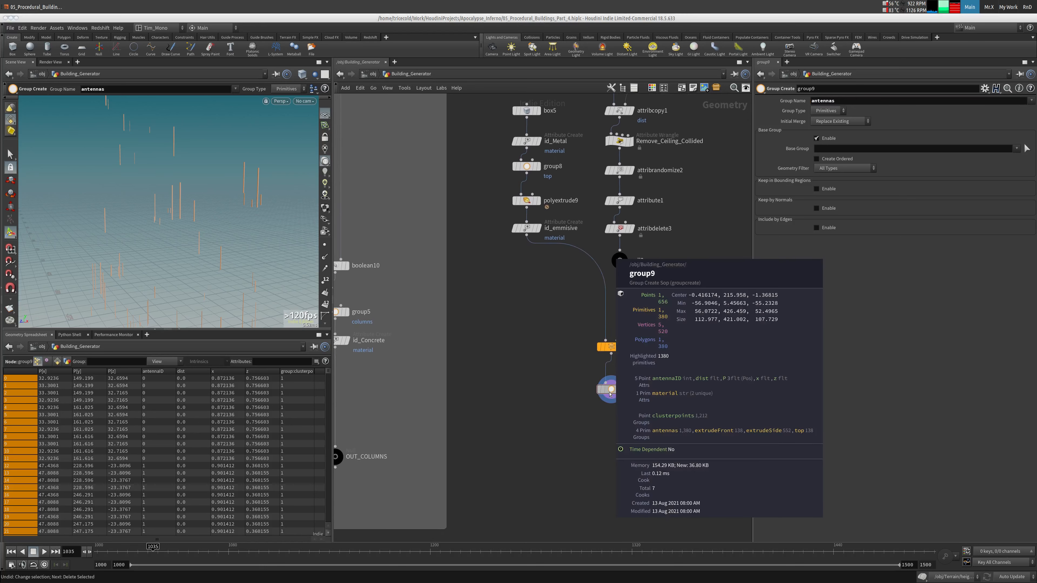
pyautogui.click(611, 346)
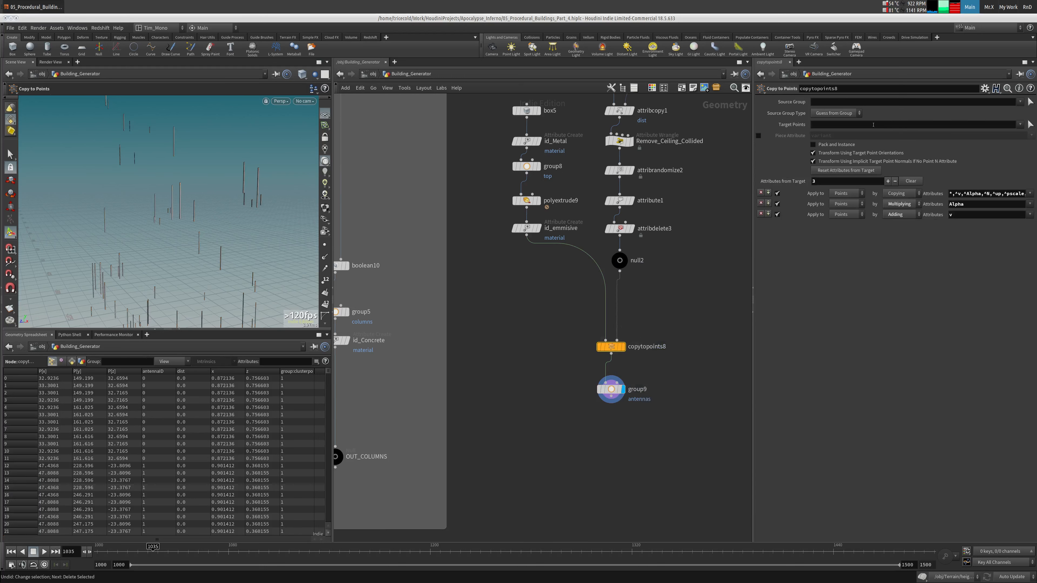
pyautogui.click(613, 391)
pyautogui.middleClick(616, 392)
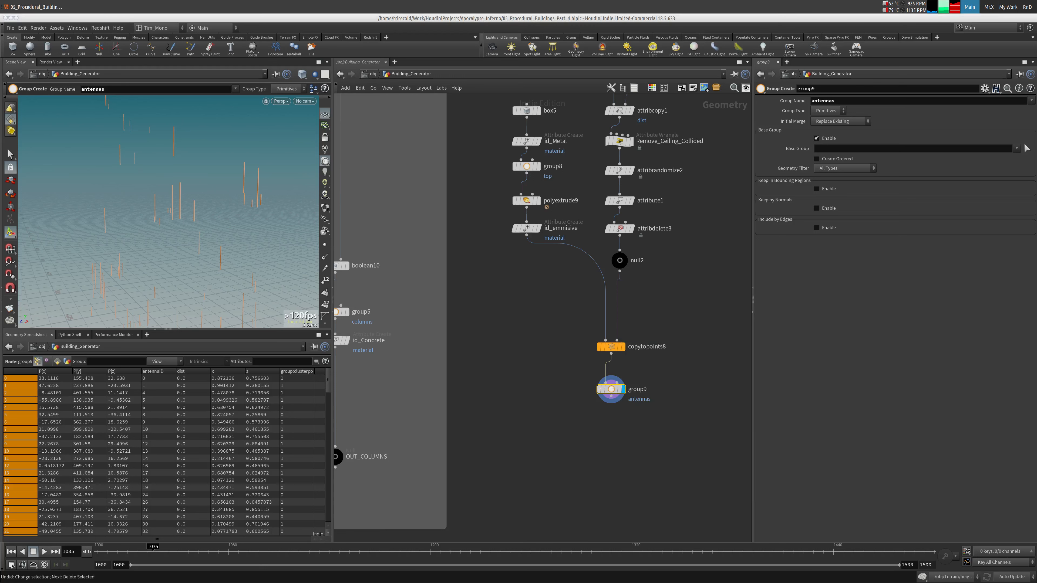
pyautogui.hotkey('ctrl', 'z')
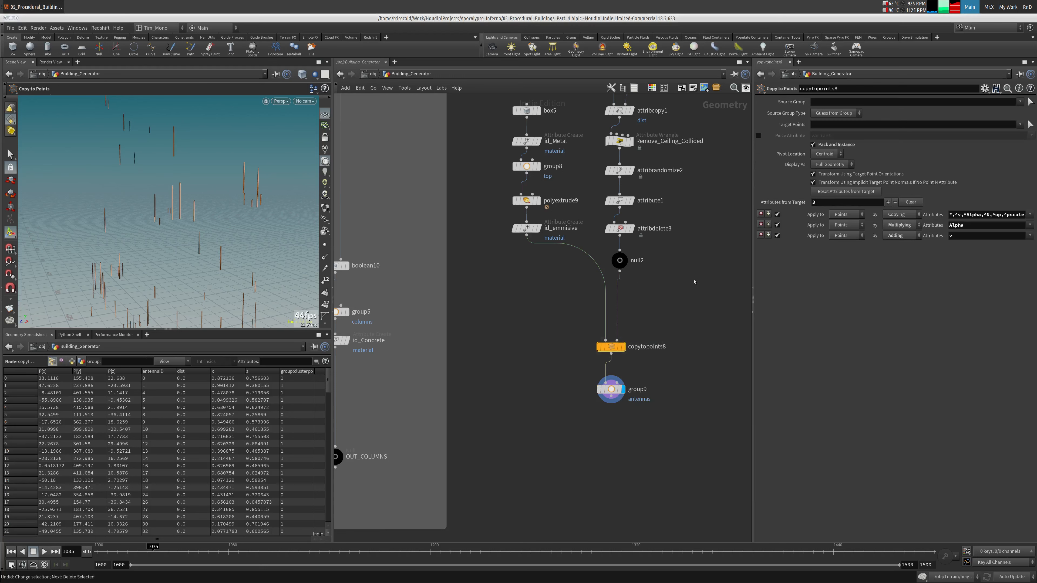
pyautogui.click(824, 145)
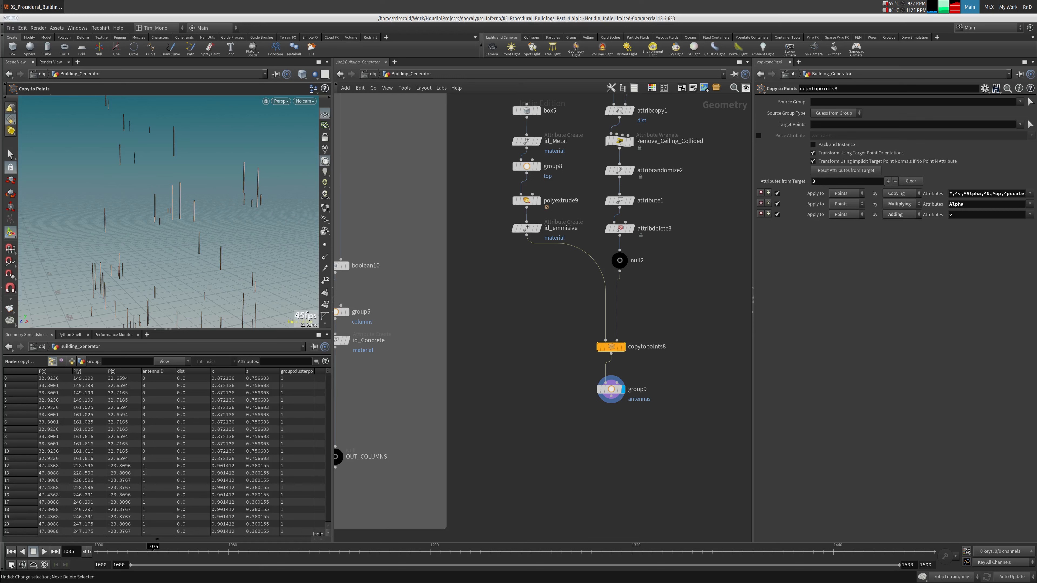
# Add a Null node below group9 and rename it OUT_ANTENNAS
pyautogui.press('Tab')
pyautogui.write('nu')
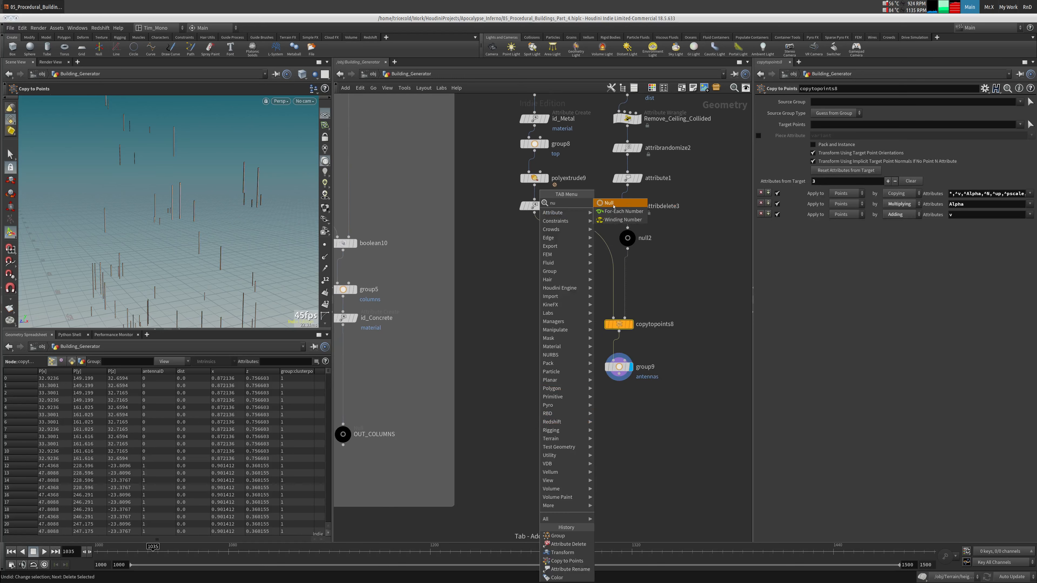
pyautogui.click(613, 207)
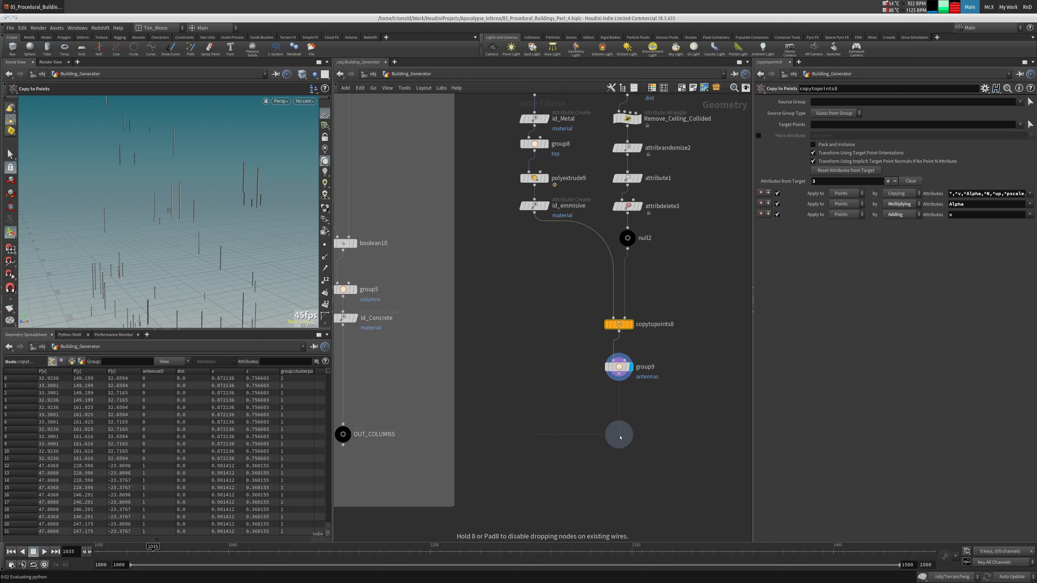
pyautogui.click(620, 438)
pyautogui.click(639, 435)
pyautogui.moveTo(650, 435); pyautogui.dragTo(284, 349)
pyautogui.write('OUT_ANTENNAS')
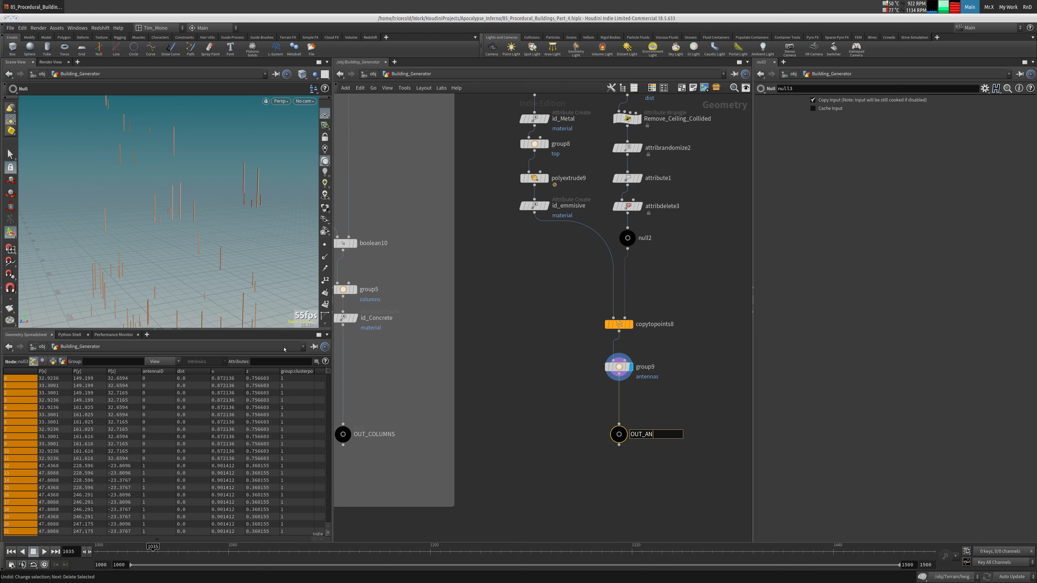
pyautogui.press('Return')
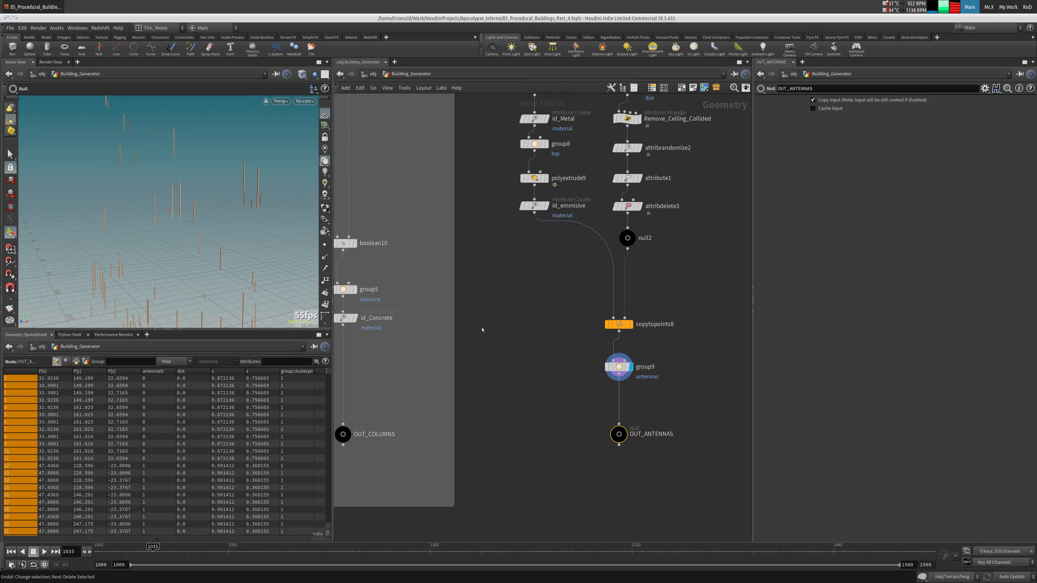
# Enclose the antenna nodes in a network box, align it beside the columns' box, and extend it to a matching height
pyautogui.scroll(-8, 490, 332)
pyautogui.moveTo(502, 184); pyautogui.dragTo(654, 456)
pyautogui.hotkey('shift', 'o')
pyautogui.click(610, 159)
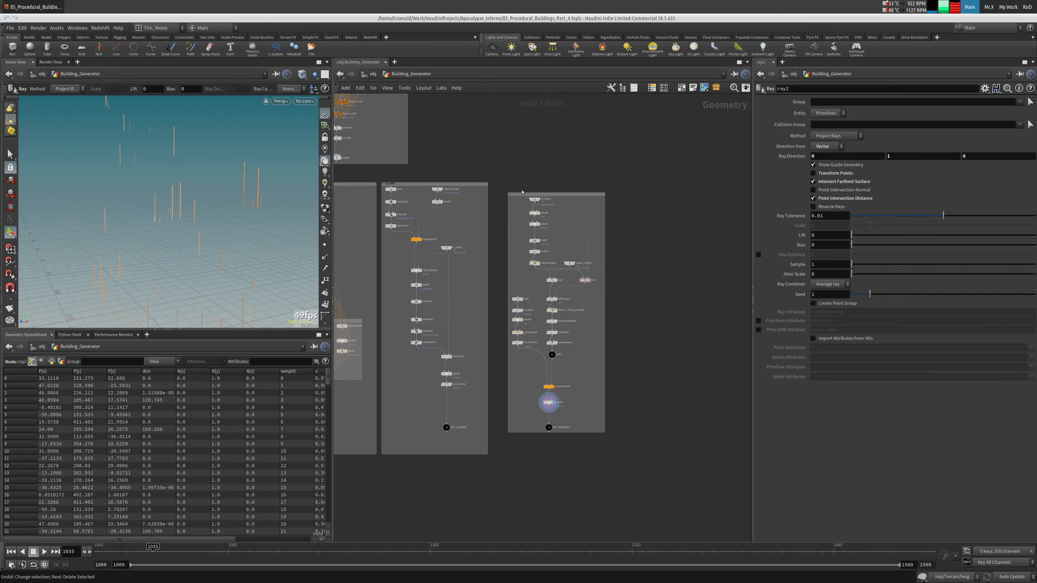
pyautogui.moveTo(574, 194); pyautogui.dragTo(559, 184)
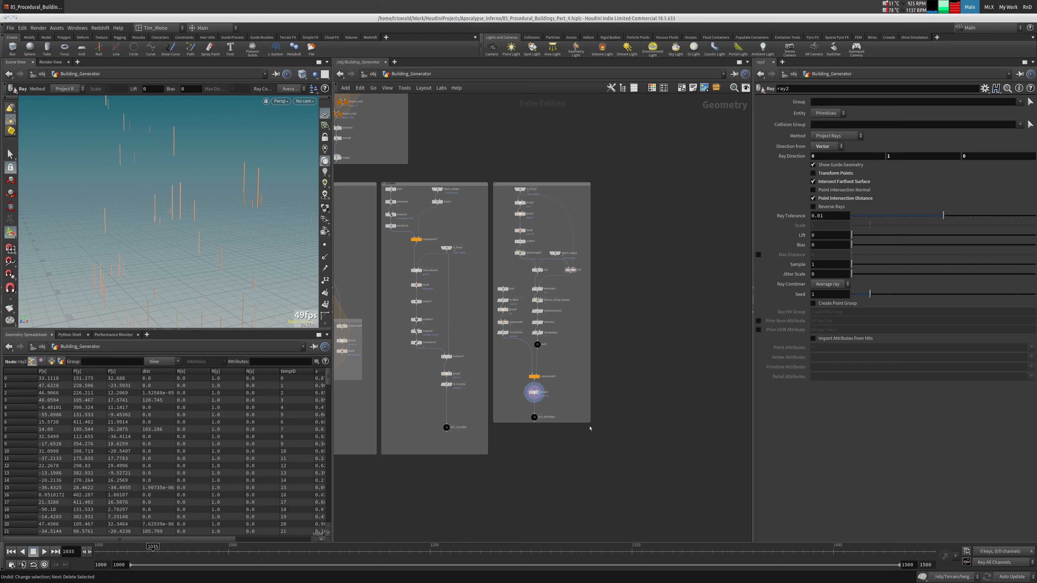
pyautogui.moveTo(590, 422); pyautogui.dragTo(594, 455)
# Center merge5 beneath the network boxes, connect OUT_ANTENNAS to it, and display the merged building
pyautogui.moveTo(464, 486); pyautogui.dragTo(705, 384, button='middle')
pyautogui.scroll(-4, 705, 384)
pyautogui.moveTo(632, 401); pyautogui.dragTo(548, 431, button='middle')
pyautogui.scroll(2, 503, 442)
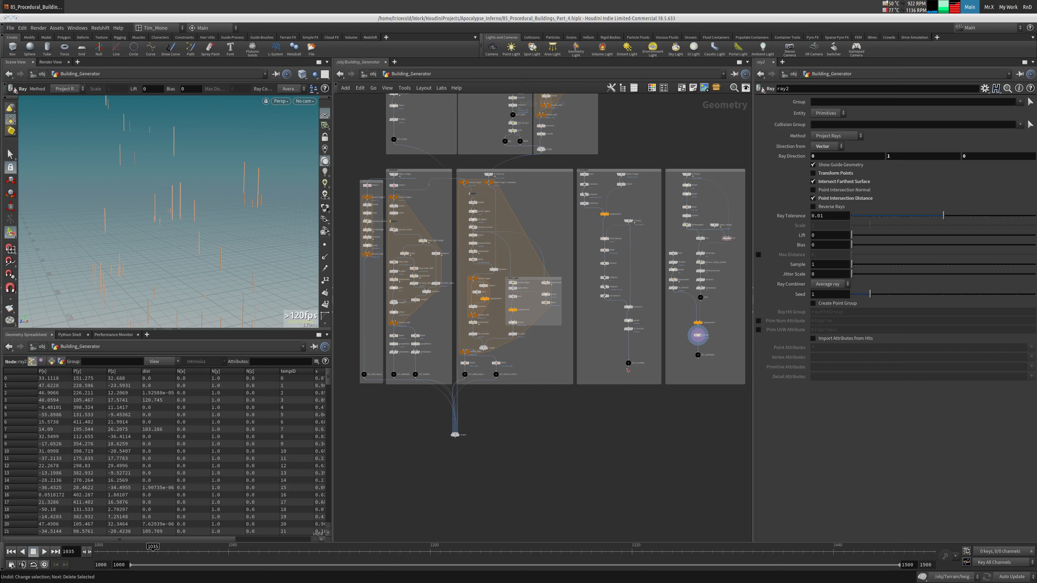
pyautogui.moveTo(454, 434); pyautogui.dragTo(541, 444)
pyautogui.click(699, 360)
pyautogui.click(543, 440)
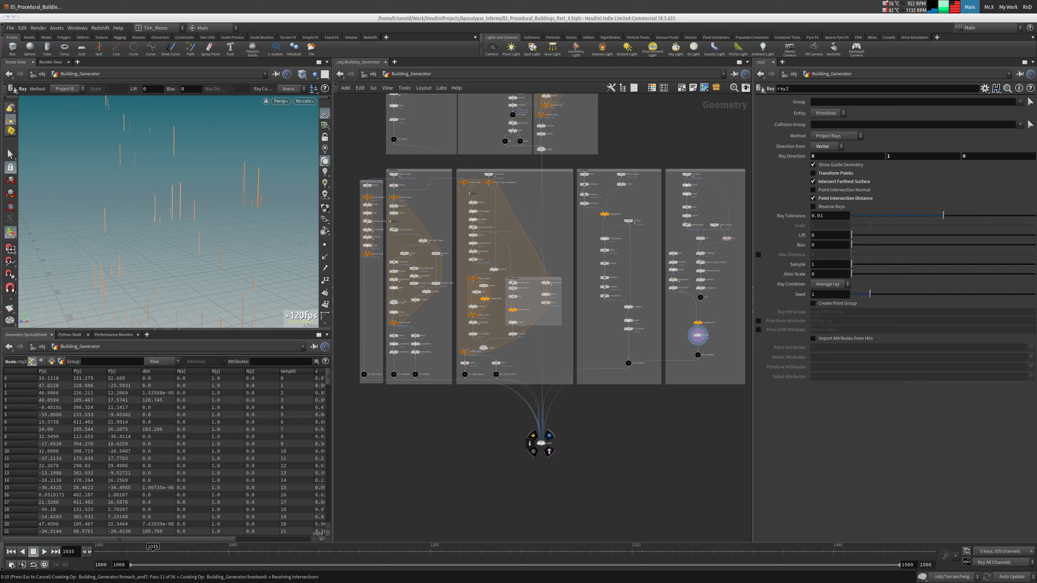
pyautogui.click(540, 443)
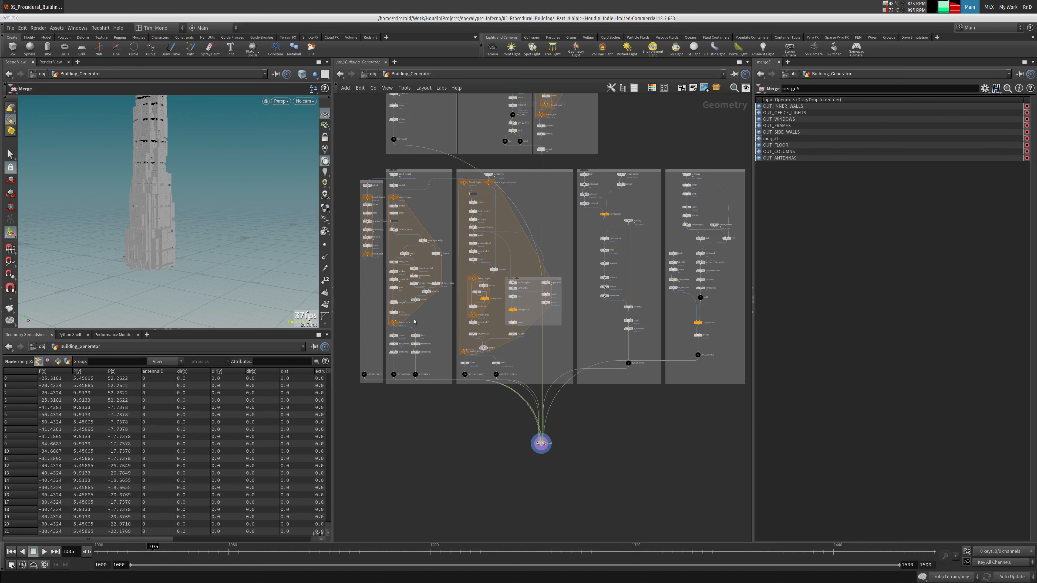
# Examine the merged building up close and from a distance in shaded and wireframe display
pyautogui.middleClick(541, 445)
pyautogui.keyDown('alt'); pyautogui.moveTo(200, 221); pyautogui.dragTo(233, 240); pyautogui.keyUp('alt')
pyautogui.moveTo(232, 184)
pyautogui.keyDown('alt'); pyautogui.mouseDown()
pyautogui.moveTo(228, 208)
pyautogui.moveTo(257, 239)
pyautogui.moveTo(254, 203)
pyautogui.moveTo(103, 248)
pyautogui.moveTo(225, 201)
pyautogui.moveTo(242, 218)
pyautogui.moveTo(258, 169)
pyautogui.moveTo(250, 211)
pyautogui.moveTo(198, 228)
pyautogui.moveTo(336, 213)
pyautogui.moveTo(280, 222)
pyautogui.moveTo(222, 180)
pyautogui.moveTo(308, 197)
pyautogui.moveTo(221, 213)
pyautogui.moveTo(233, 204)
pyautogui.mouseUp(); pyautogui.keyUp('alt')
pyautogui.scroll(5, 228, 208)
pyautogui.press('Return')
pyautogui.press('w')
pyautogui.press('Escape')
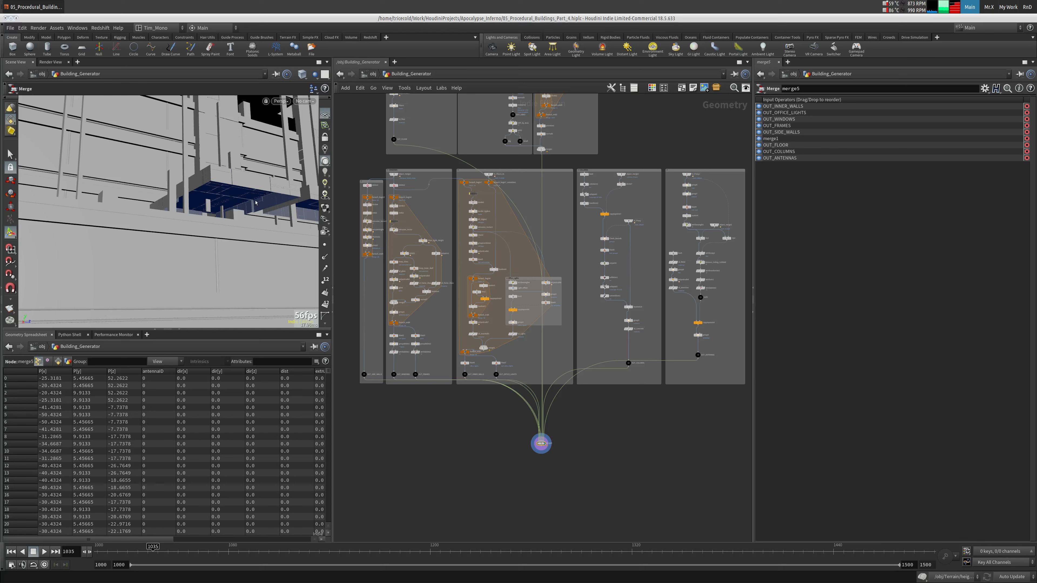
pyautogui.moveTo(255, 200)
pyautogui.keyDown('alt'); pyautogui.mouseDown()
pyautogui.moveTo(250, 207)
pyautogui.moveTo(241, 176)
pyautogui.moveTo(272, 200)
pyautogui.moveTo(162, 265)
pyautogui.moveTo(225, 220)
pyautogui.moveTo(230, 173)
pyautogui.moveTo(186, 162)
pyautogui.moveTo(97, 186)
pyautogui.moveTo(183, 161)
pyautogui.mouseUp(); pyautogui.keyUp('alt')
pyautogui.press('w')
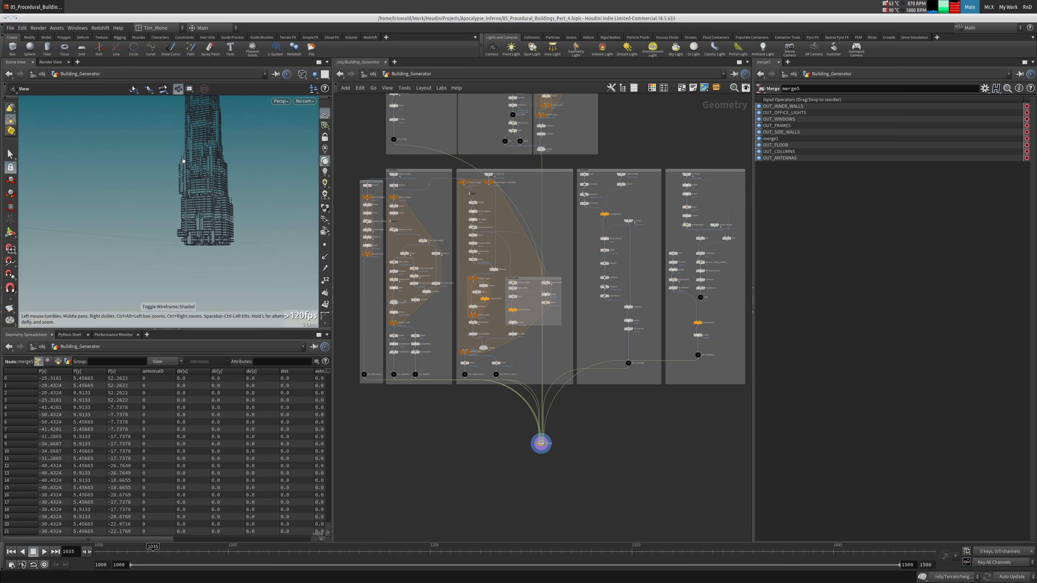
pyautogui.keyDown('alt'); pyautogui.moveTo(144, 225); pyautogui.dragTo(143, 223); pyautogui.keyUp('alt')
pyautogui.keyDown('alt'); pyautogui.moveTo(172, 210); pyautogui.dragTo(175, 206, button='middle'); pyautogui.keyUp('alt')
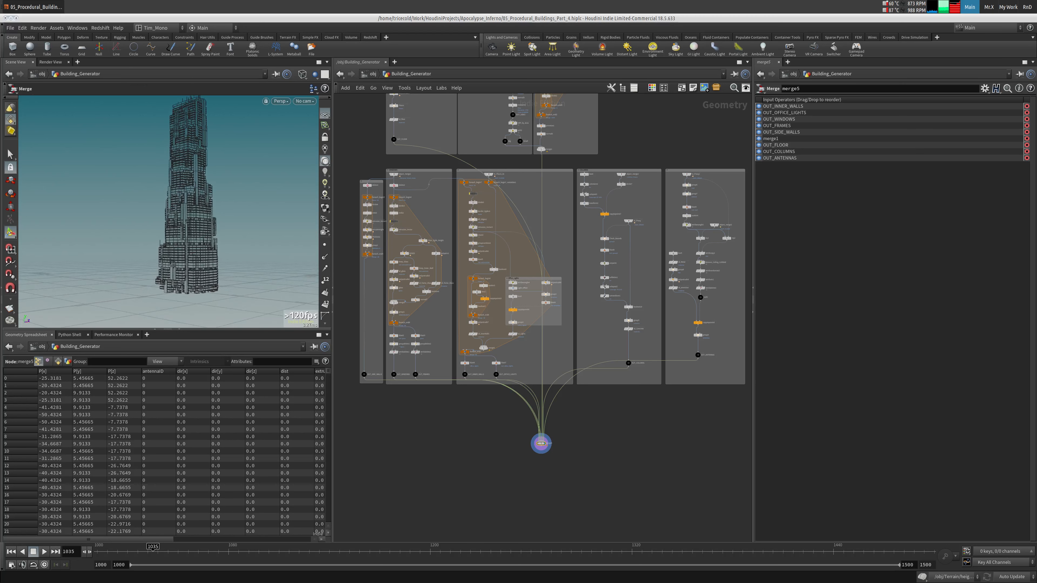
# Examine the building's facade up close in wireframe, and switch back to shaded display
pyautogui.moveTo(403, 407); pyautogui.dragTo(402, 280, button='middle')
pyautogui.moveTo(363, 270); pyautogui.dragTo(742, 347)
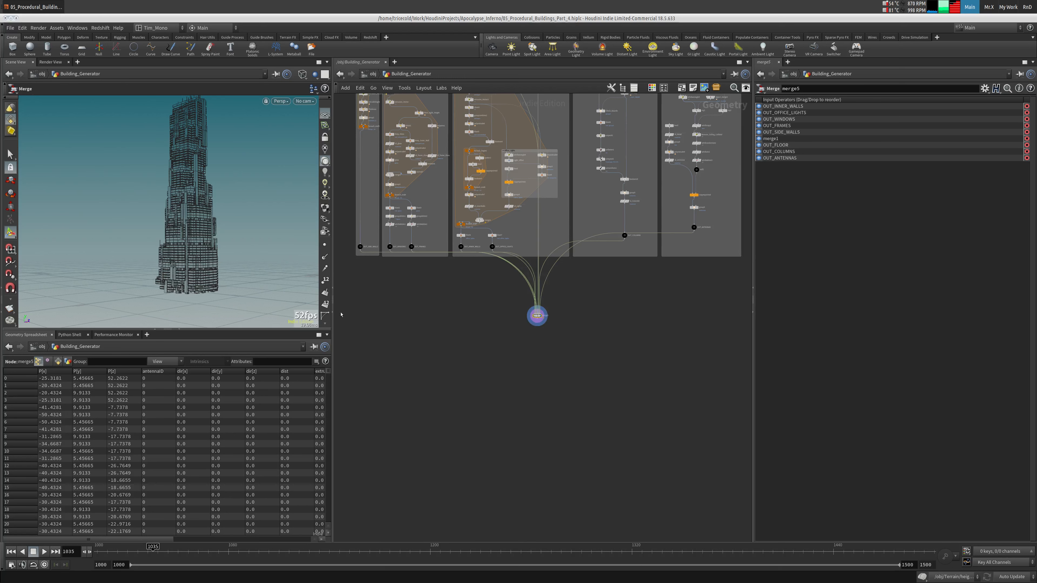
pyautogui.press('Escape')
pyautogui.scroll(10, 139, 149)
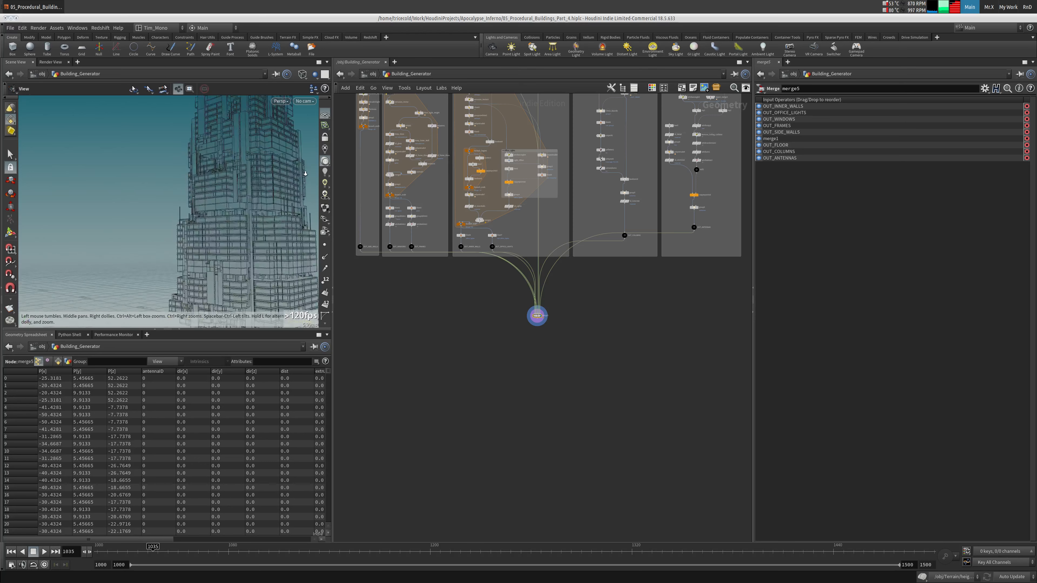
pyautogui.scroll(10, 139, 149)
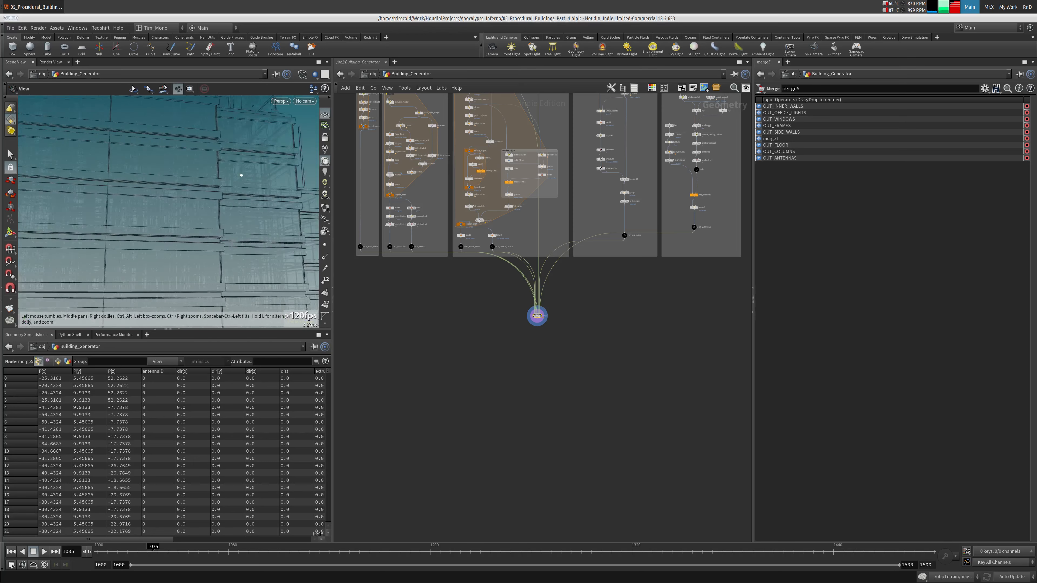
pyautogui.scroll(3, 307, 181)
pyautogui.moveTo(307, 181)
pyautogui.mouseDown()
pyautogui.moveTo(139, 192)
pyautogui.moveTo(294, 224)
pyautogui.mouseUp()
pyautogui.hotkey('shift', 'w')
pyautogui.moveTo(294, 224); pyautogui.dragTo(98, 163, button='middle')
pyautogui.moveTo(98, 163); pyautogui.dragTo(207, 224)
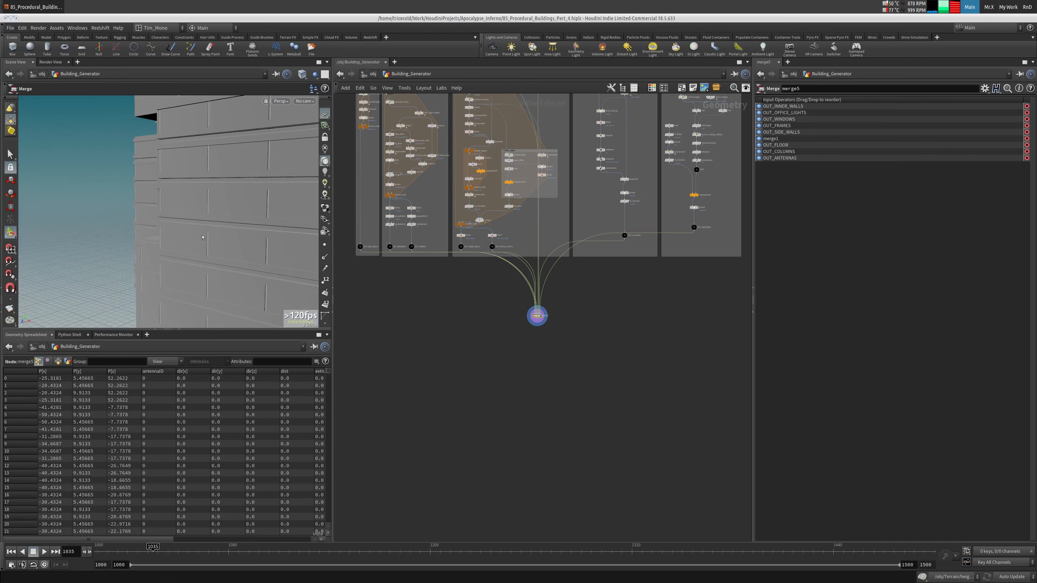
# Save the scene as a new file named 05_Procedural_Buildings_Part_5.hiplc
pyautogui.click(11, 28)
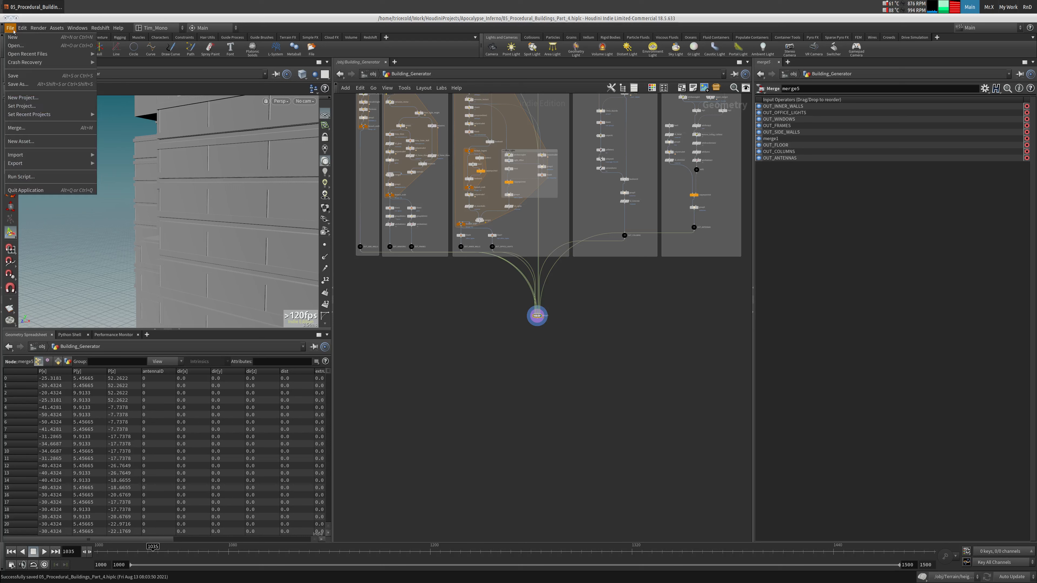
pyautogui.click(41, 87)
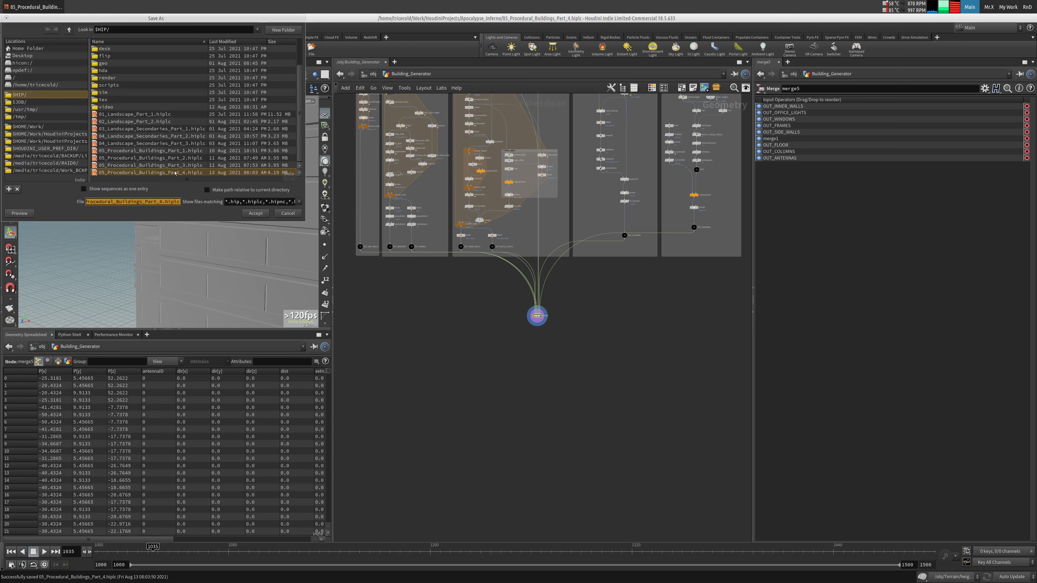
pyautogui.click(249, 158)
pyautogui.click(182, 173)
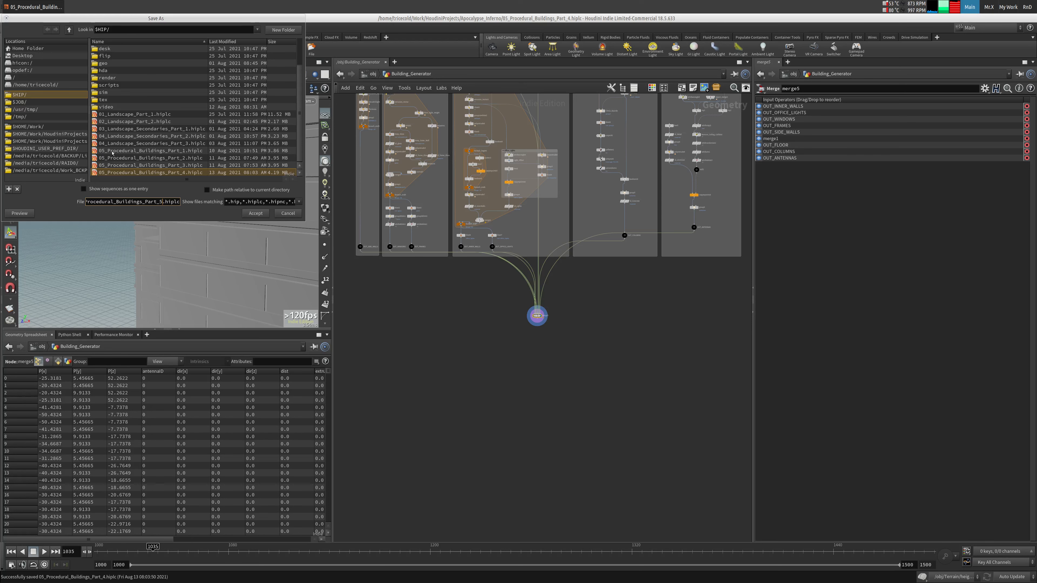
pyautogui.click(256, 213)
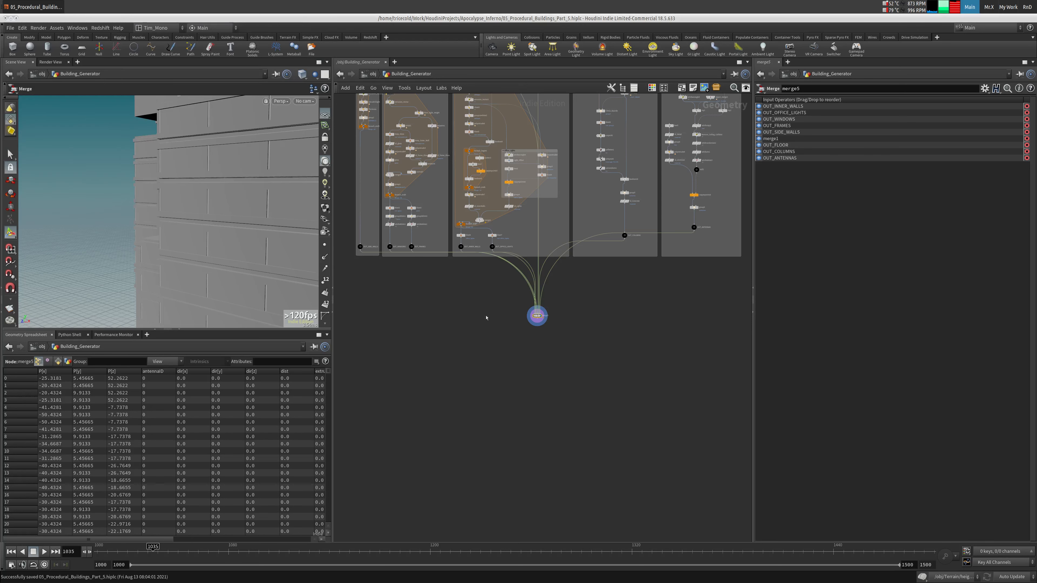
# Add a Clip node below merge5
pyautogui.moveTo(478, 315); pyautogui.dragTo(439, 301, button='middle')
pyautogui.scroll(2, 439, 314)
pyautogui.press('Tab')
pyautogui.write('c')
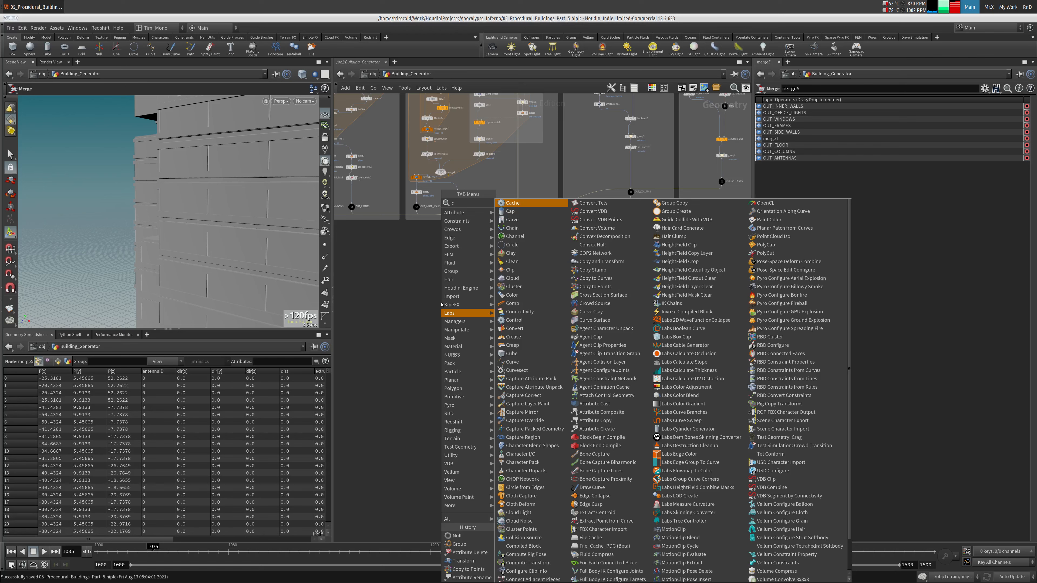
pyautogui.write('lip')
pyautogui.press('Return')
pyautogui.click(516, 345)
pyautogui.click(516, 342)
pyautogui.press('Escape')
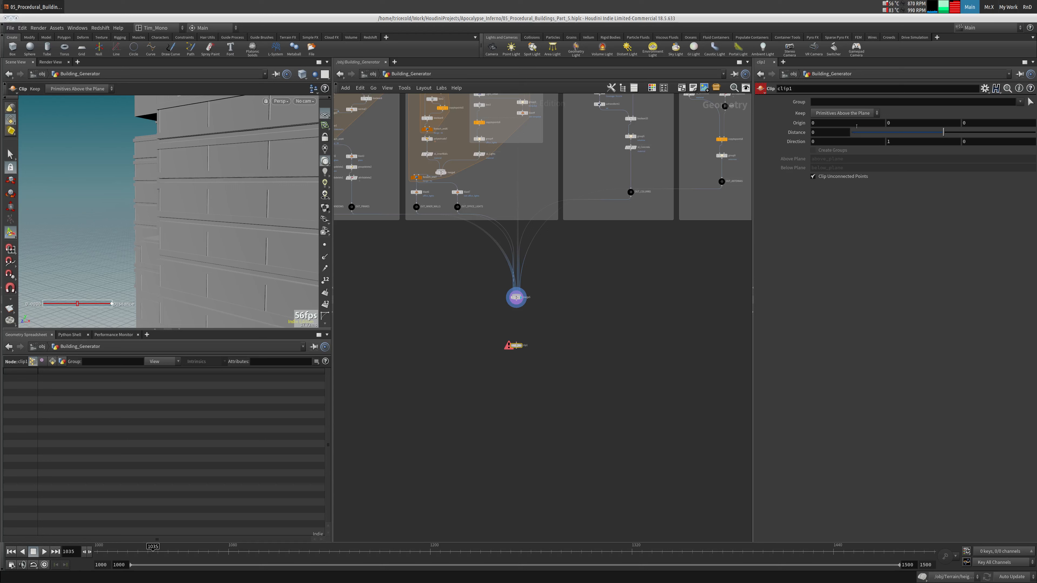
# Set the Clip node's direction to 1 in X and 0 in Y
pyautogui.write('1')
pyautogui.press('Tab')
pyautogui.write('0')
pyautogui.press('Tab')
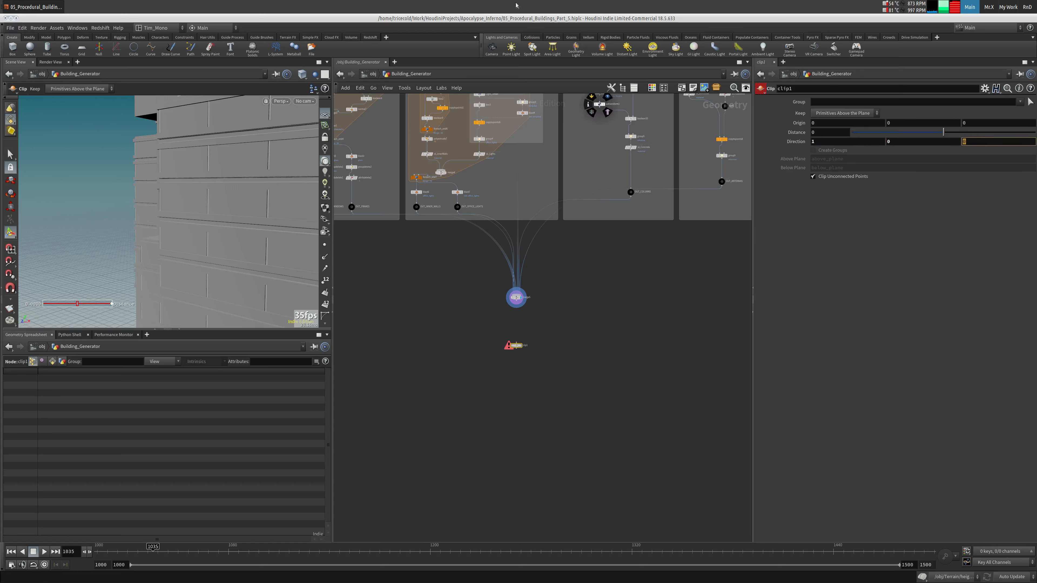
# Connect merge5 to clip1, display the clipped building, and frame it in the viewport to inspect the cut
pyautogui.moveTo(517, 303); pyautogui.dragTo(516, 340)
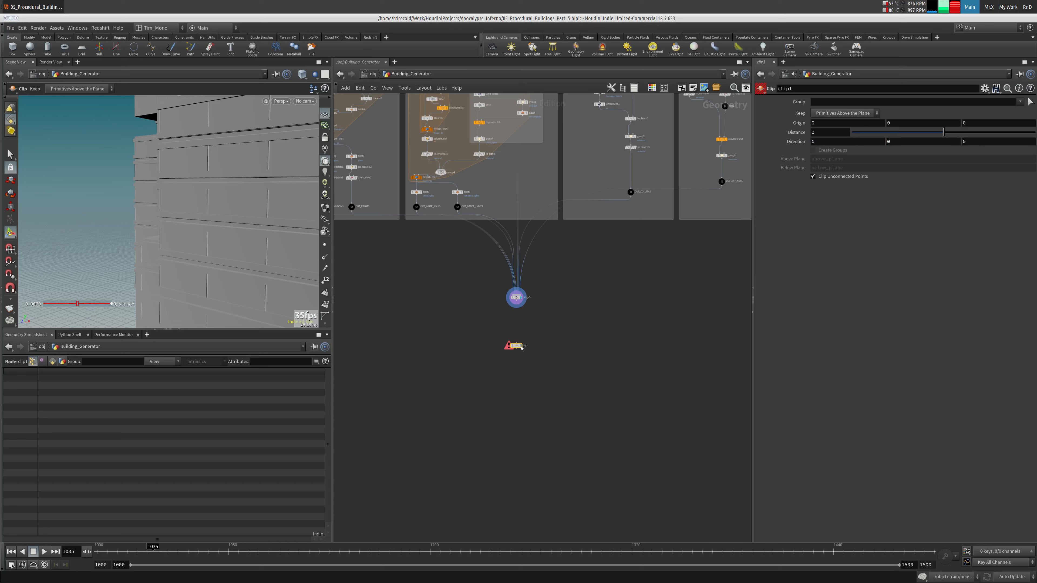
pyautogui.hotkey('space', 'g')
pyautogui.keyDown('alt'); pyautogui.moveTo(216, 201); pyautogui.dragTo(174, 213); pyautogui.keyUp('alt')
pyautogui.keyDown('alt'); pyautogui.moveTo(173, 212); pyautogui.dragTo(244, 155, button='right'); pyautogui.keyUp('alt')
pyautogui.keyDown('alt'); pyautogui.moveTo(243, 155); pyautogui.dragTo(237, 149); pyautogui.keyUp('alt')
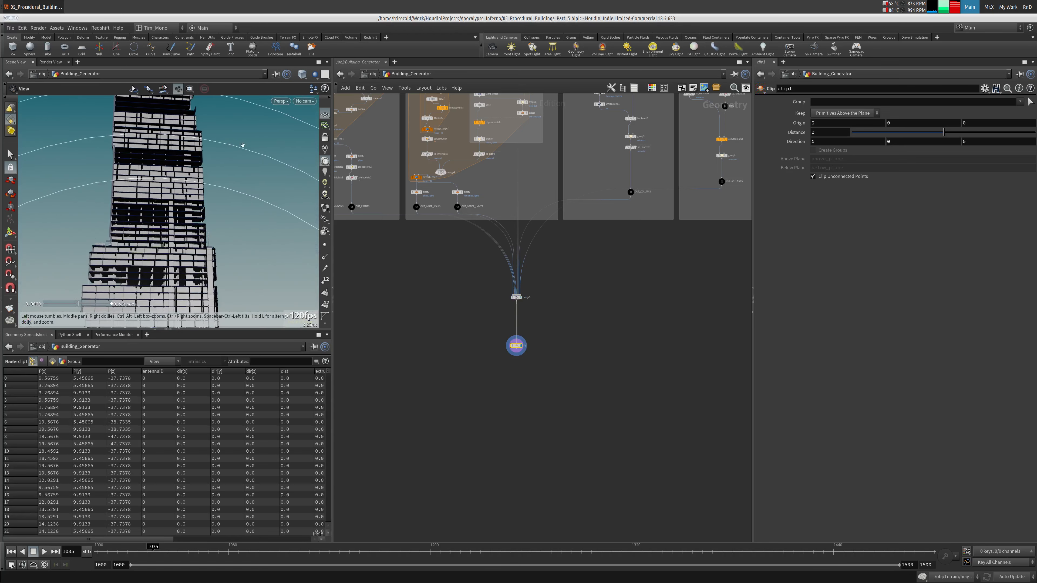